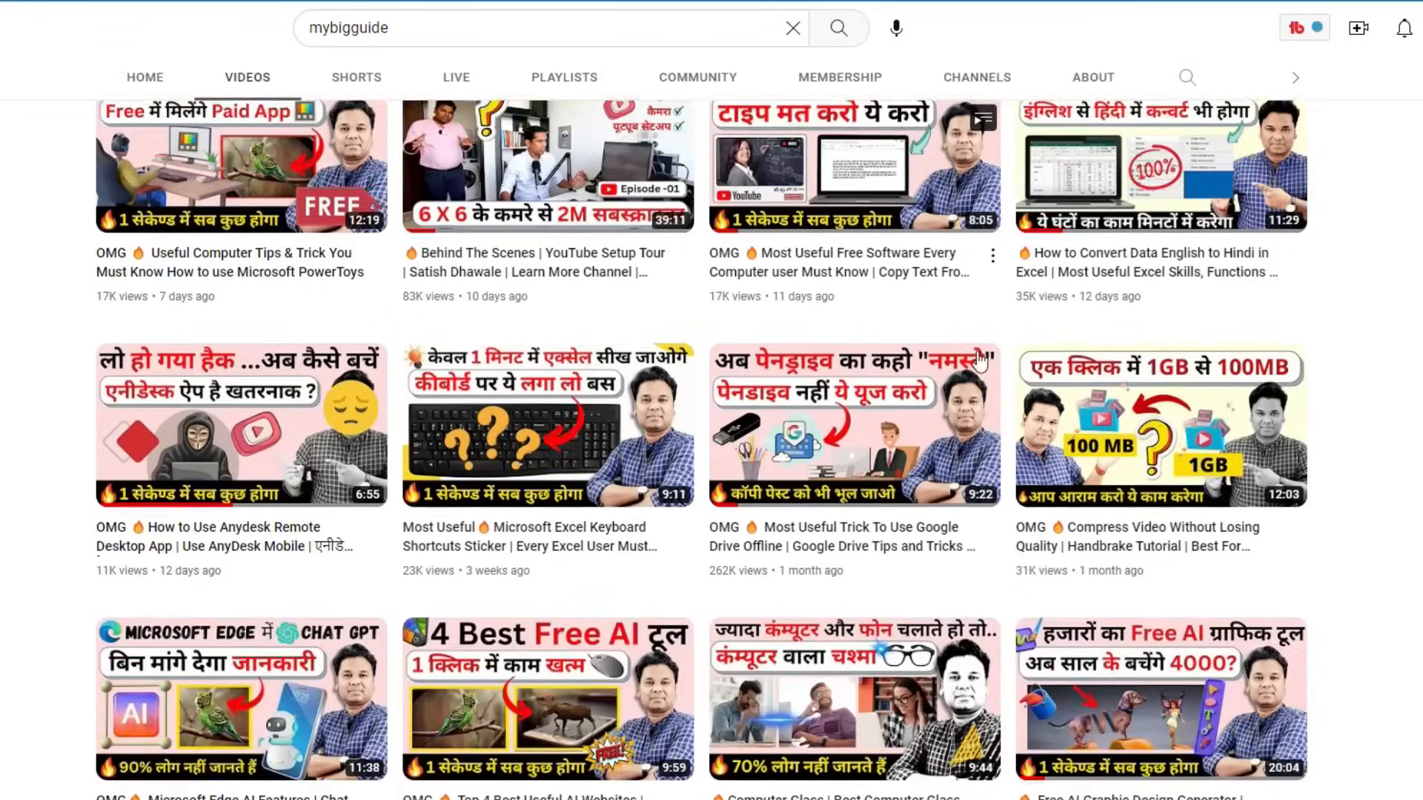
- Scroll the mybigguide Videos tab down to uploads from about five months ago
{"action": "scroll", "coordinate": [865, 330], "scroll_direction": "down", "scroll_amount": 11}
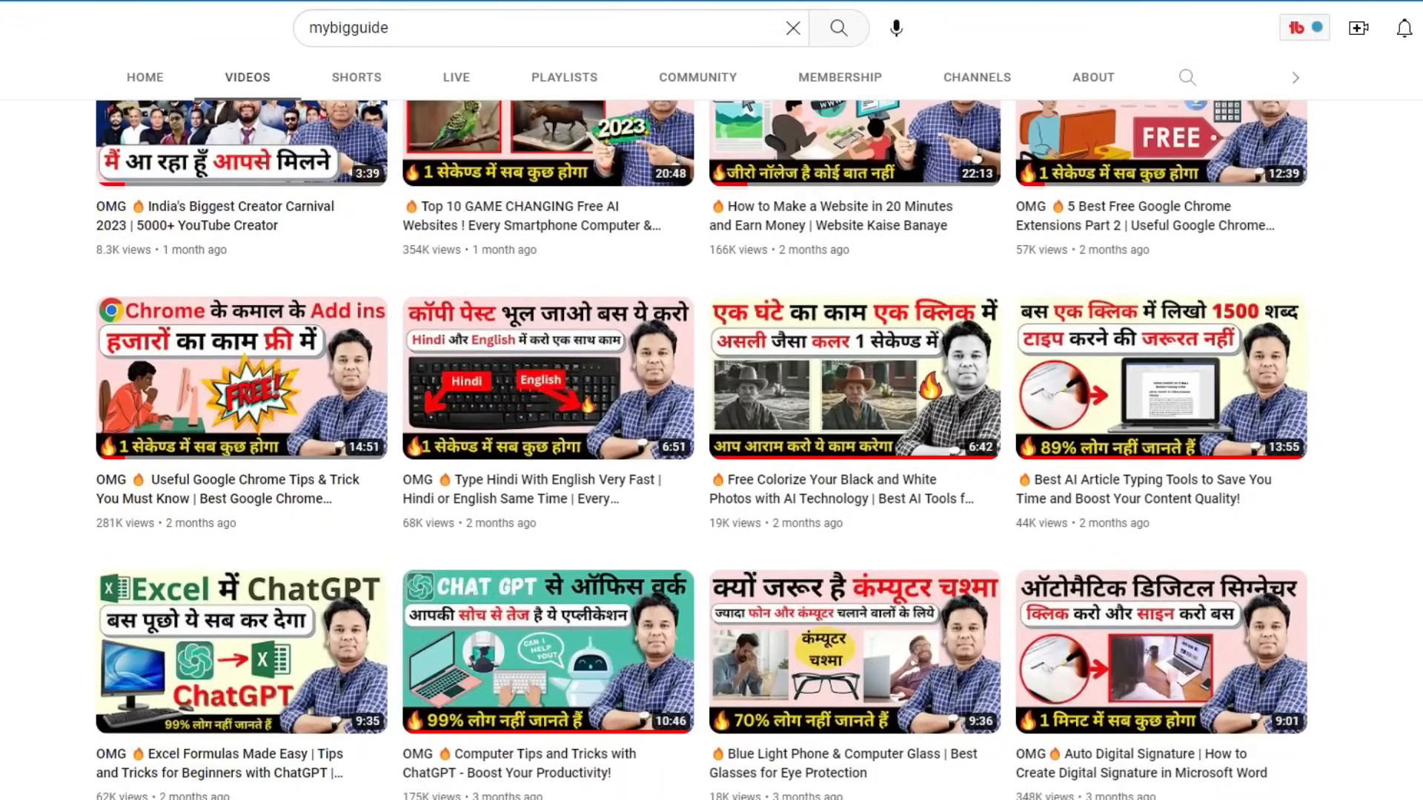
{"action": "scroll", "coordinate": [701, 450], "scroll_direction": "down", "scroll_amount": 16}
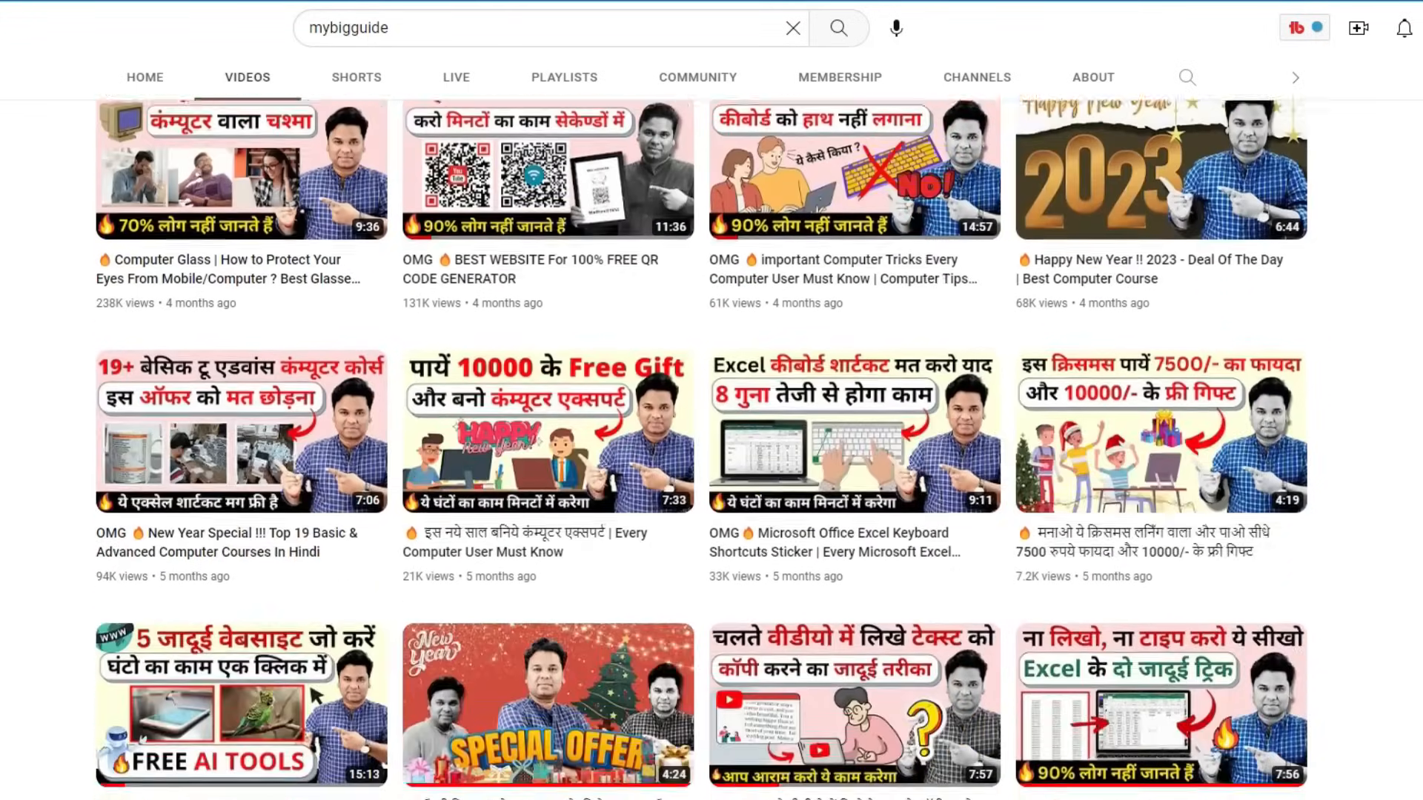
{"action": "scroll", "coordinate": [701, 451], "scroll_direction": "down", "scroll_amount": 2}
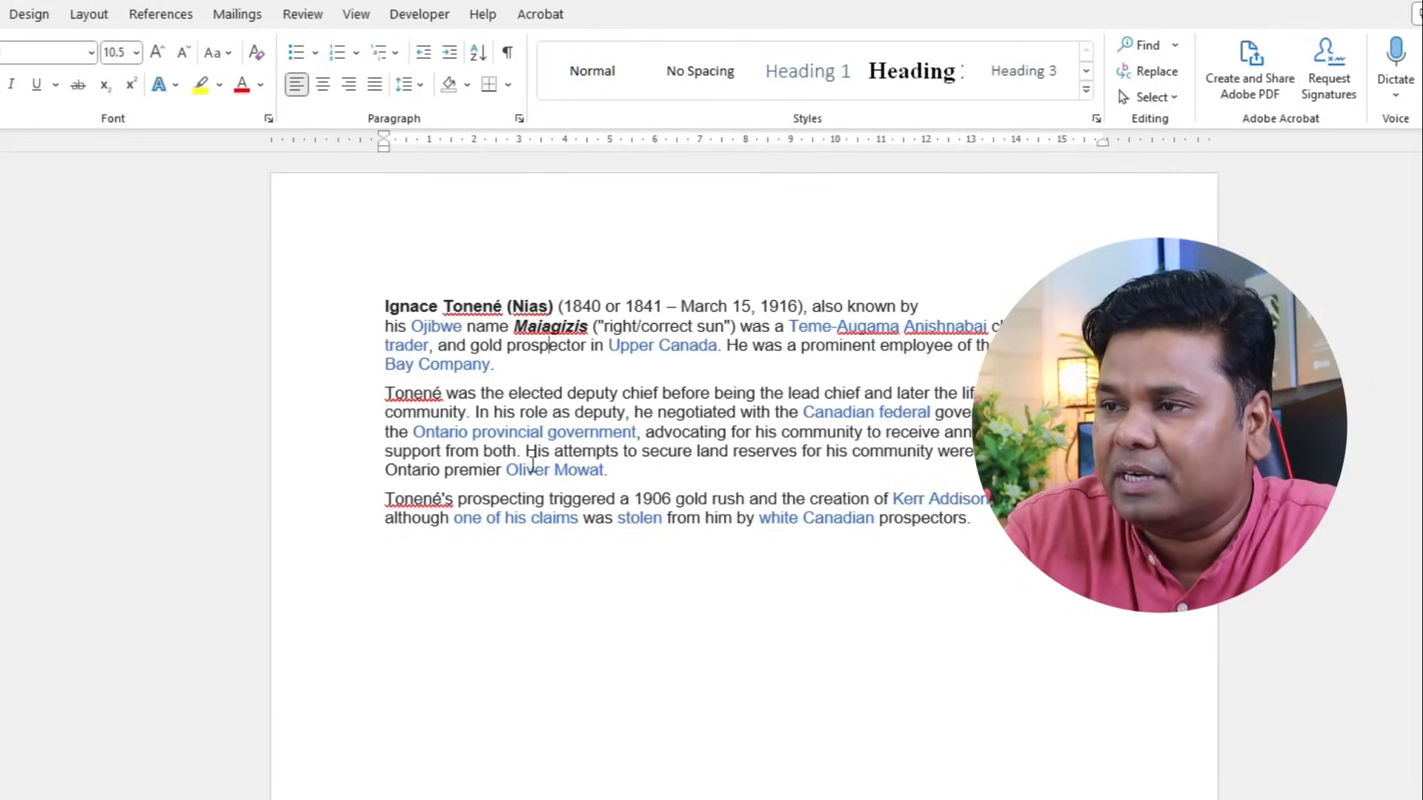
- Clear character formatting from all three biography paragraphs with Ctrl+Spacebar, removing the blue links
{"action": "triple_click", "coordinate": [380, 307]}
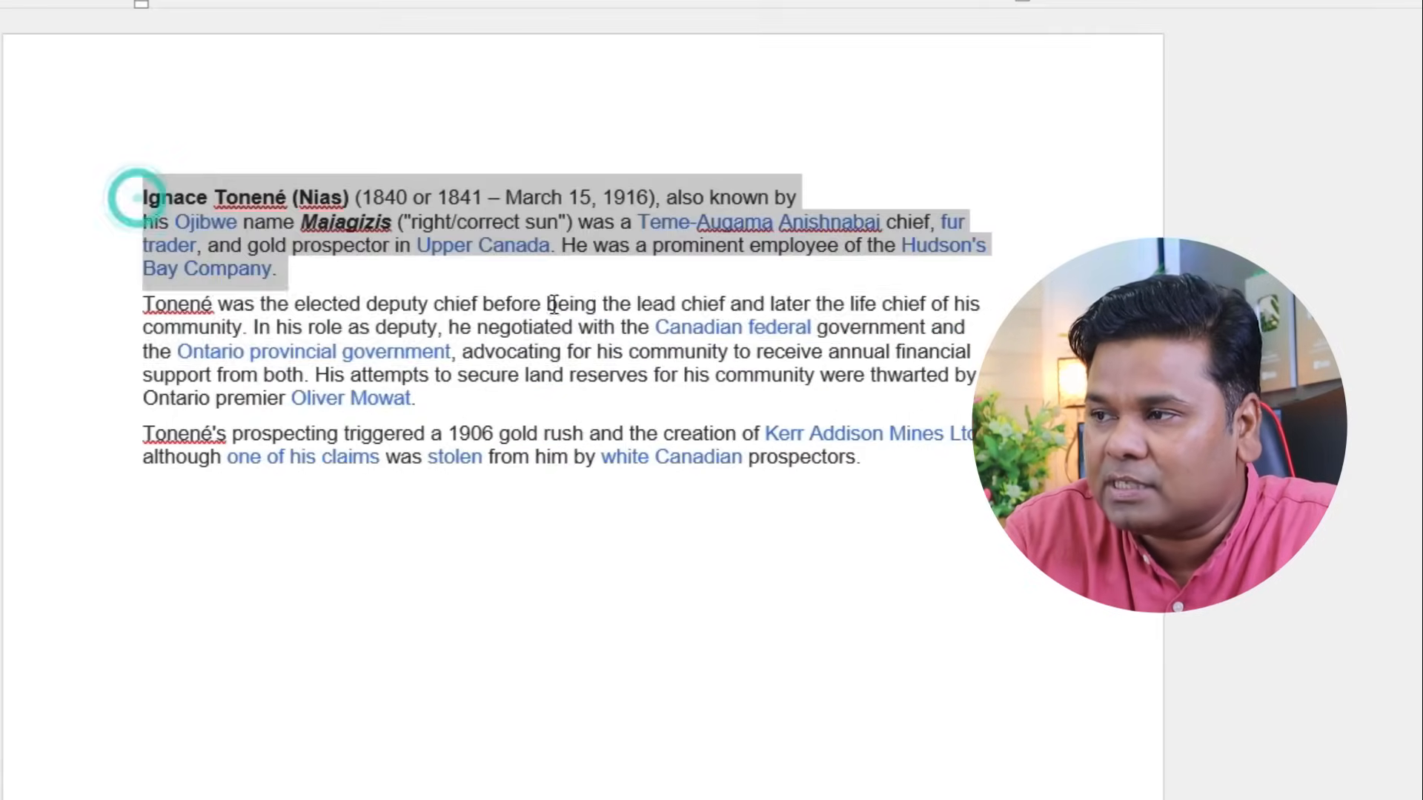
{"action": "left_click_drag", "start_coordinate": [553, 304], "coordinate": [945, 468]}
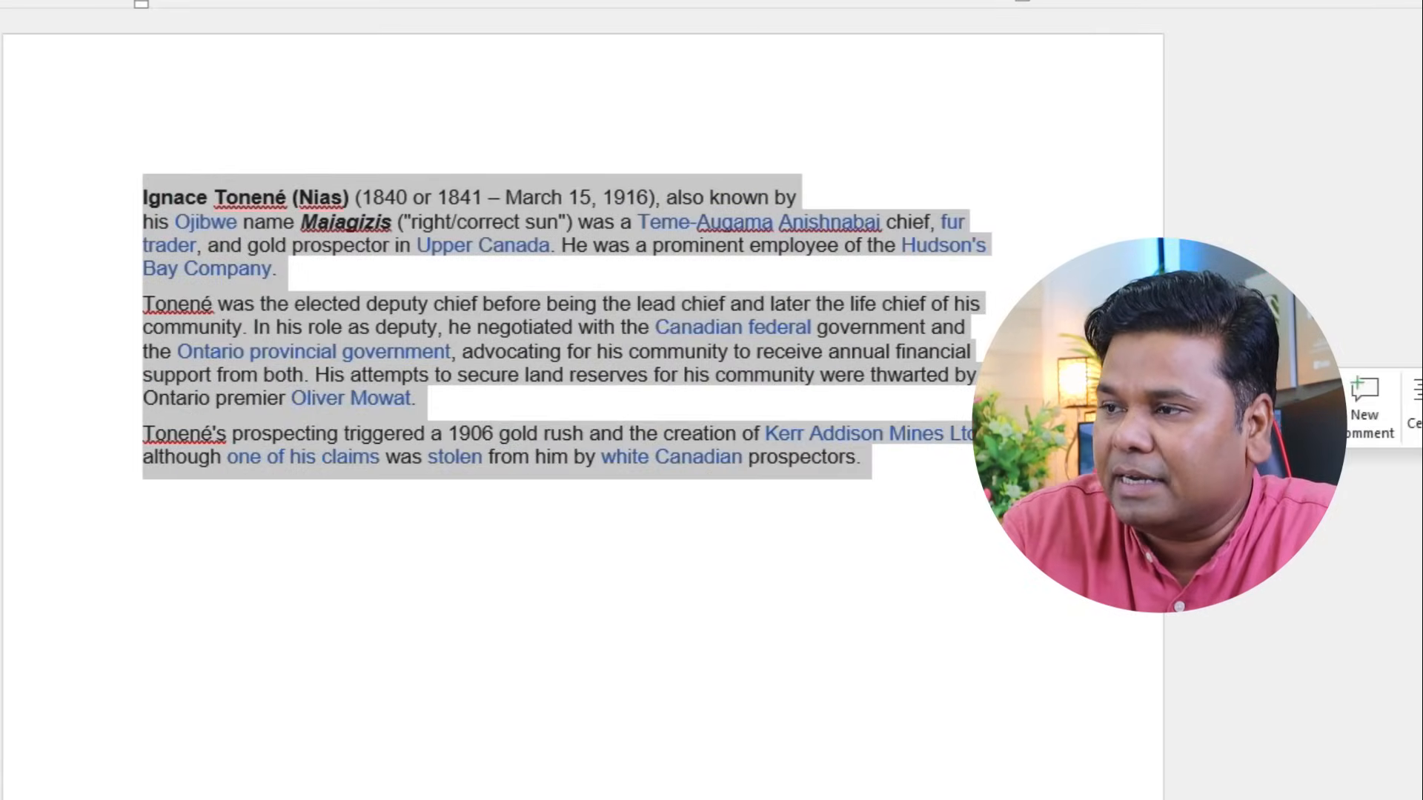
{"action": "left_click", "coordinate": [942, 469]}
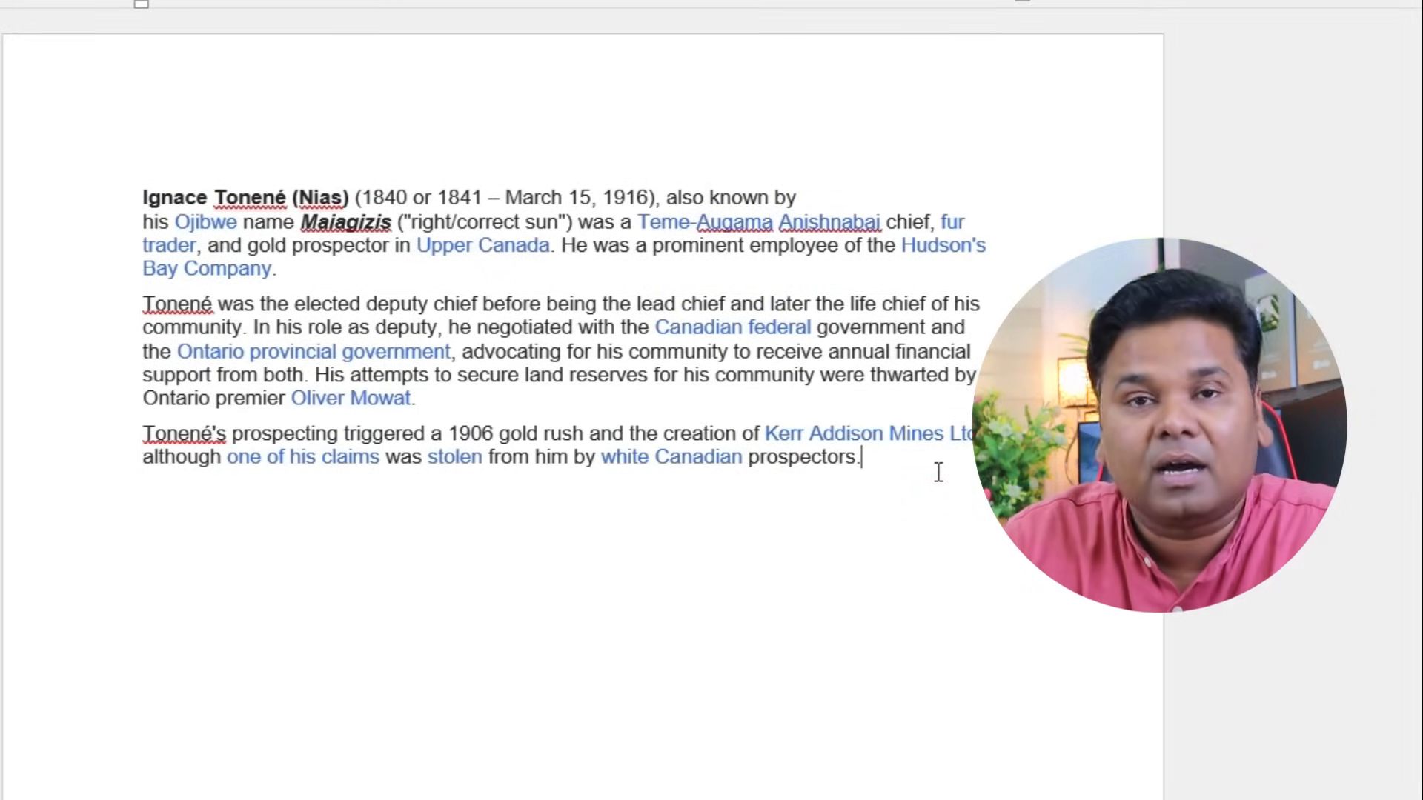
{"action": "left_click_drag", "start_coordinate": [908, 466], "coordinate": [80, 175]}
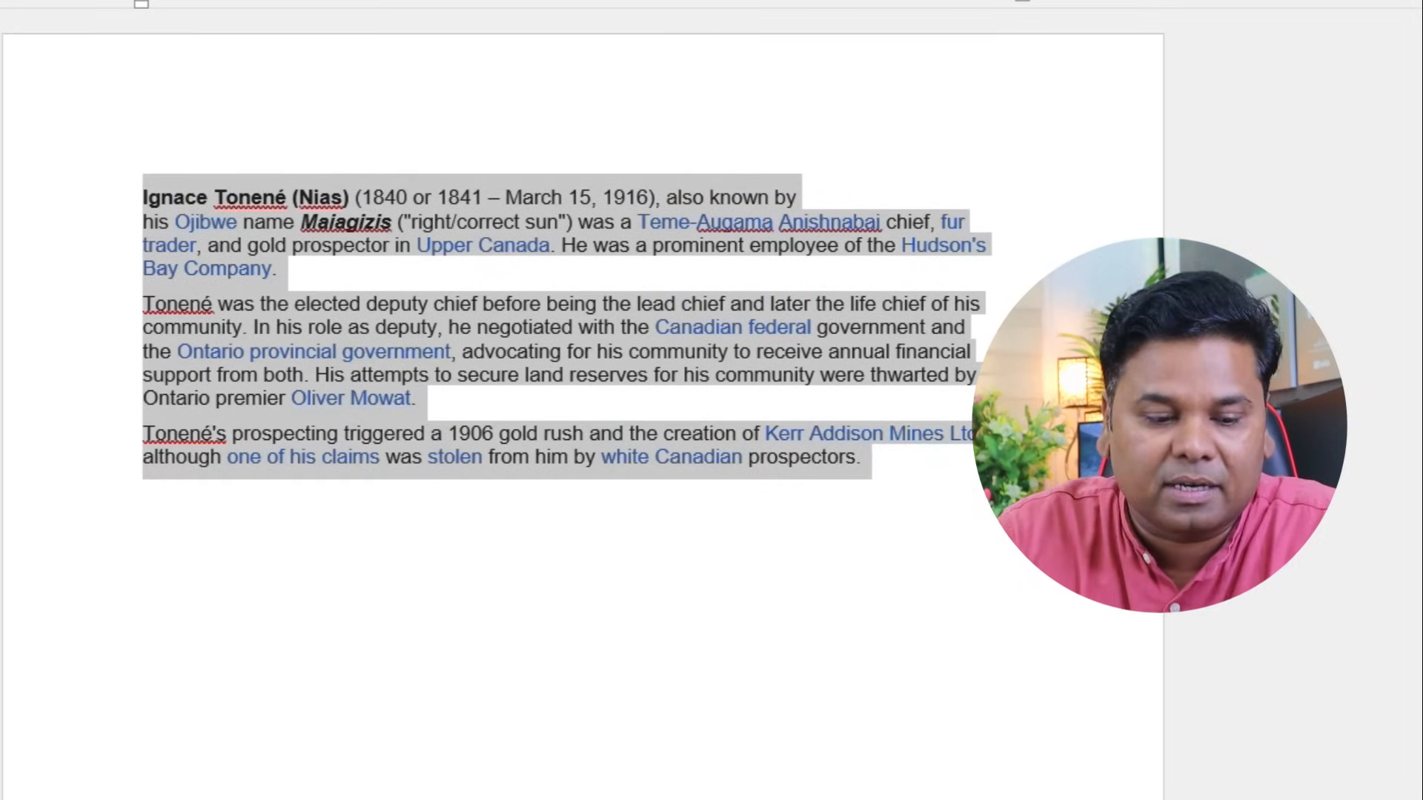
{"action": "key", "text": "ctrl+space"}
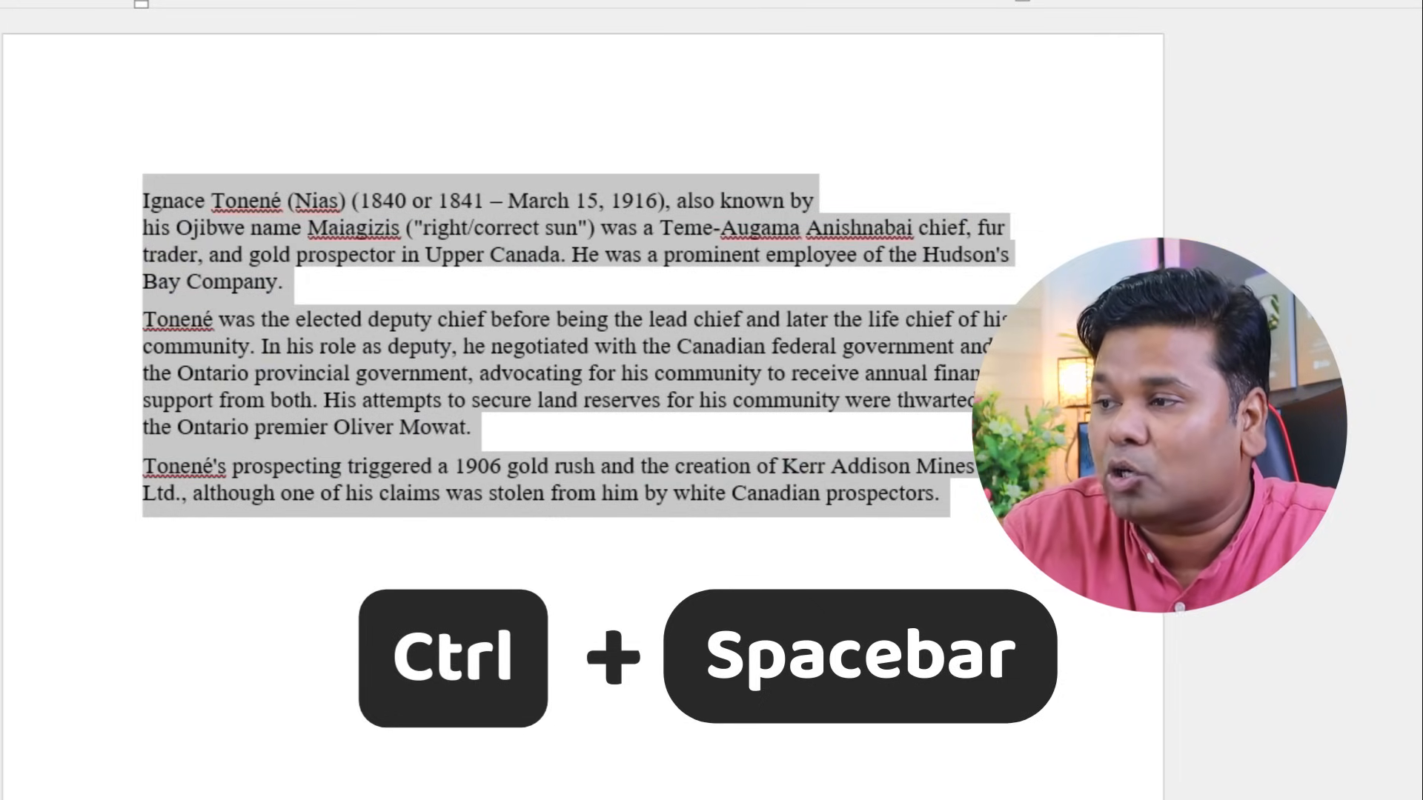
{"action": "left_click", "coordinate": [964, 510]}
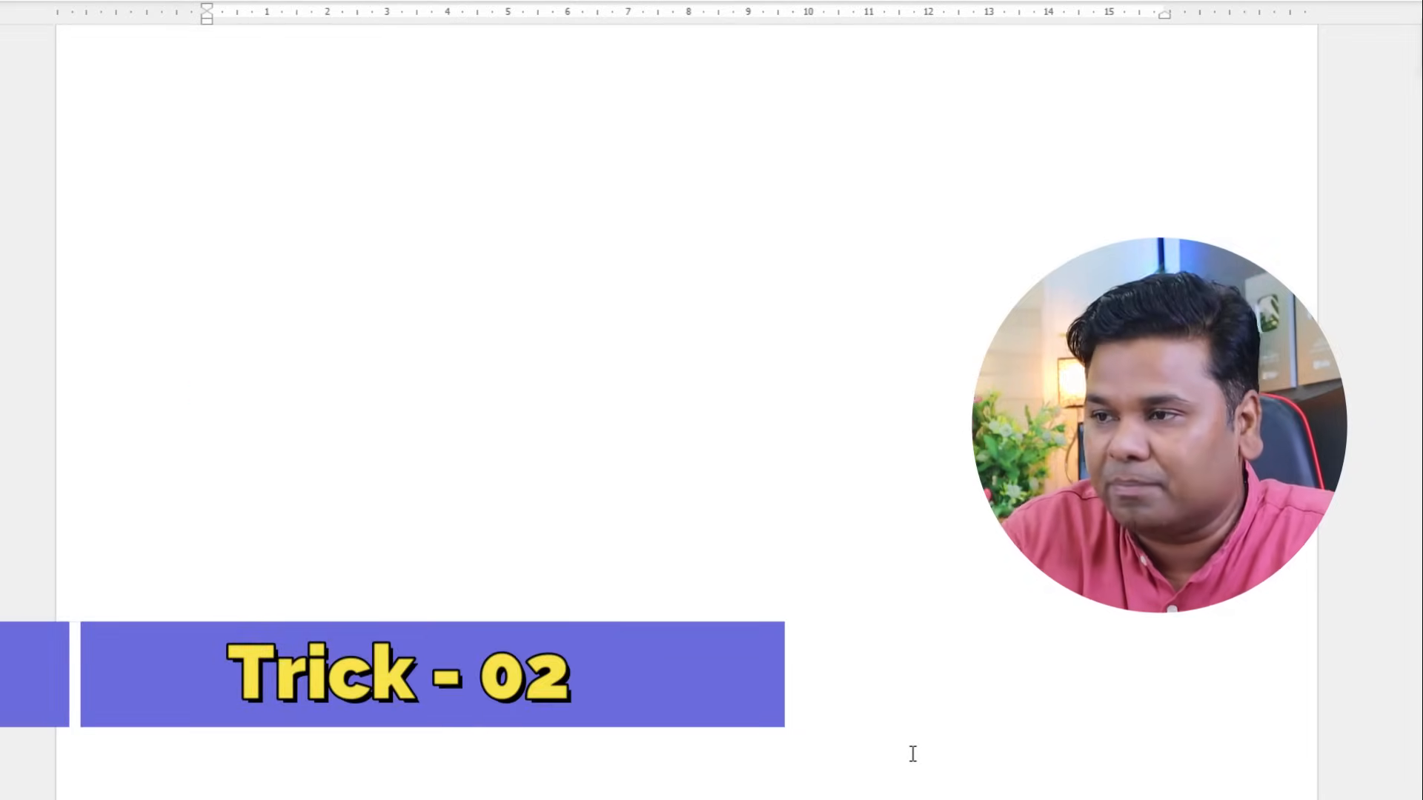
{"action": "scroll", "coordinate": [912, 756], "scroll_direction": "down", "scroll_amount": 10}
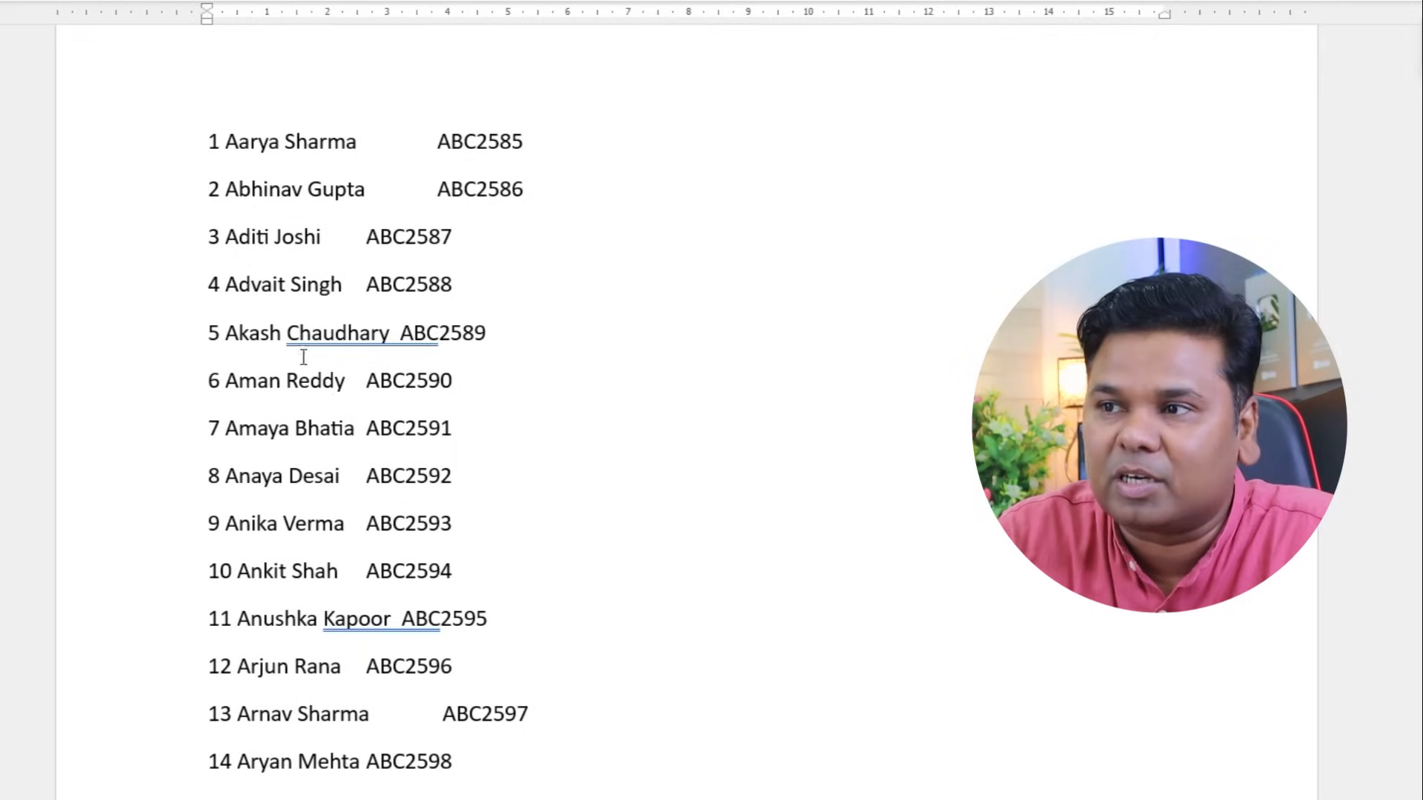
- Convert the numbered name-and-code list to a table using the Other separator and 5 columns
{"action": "left_click_drag", "start_coordinate": [210, 145], "coordinate": [652, 693]}
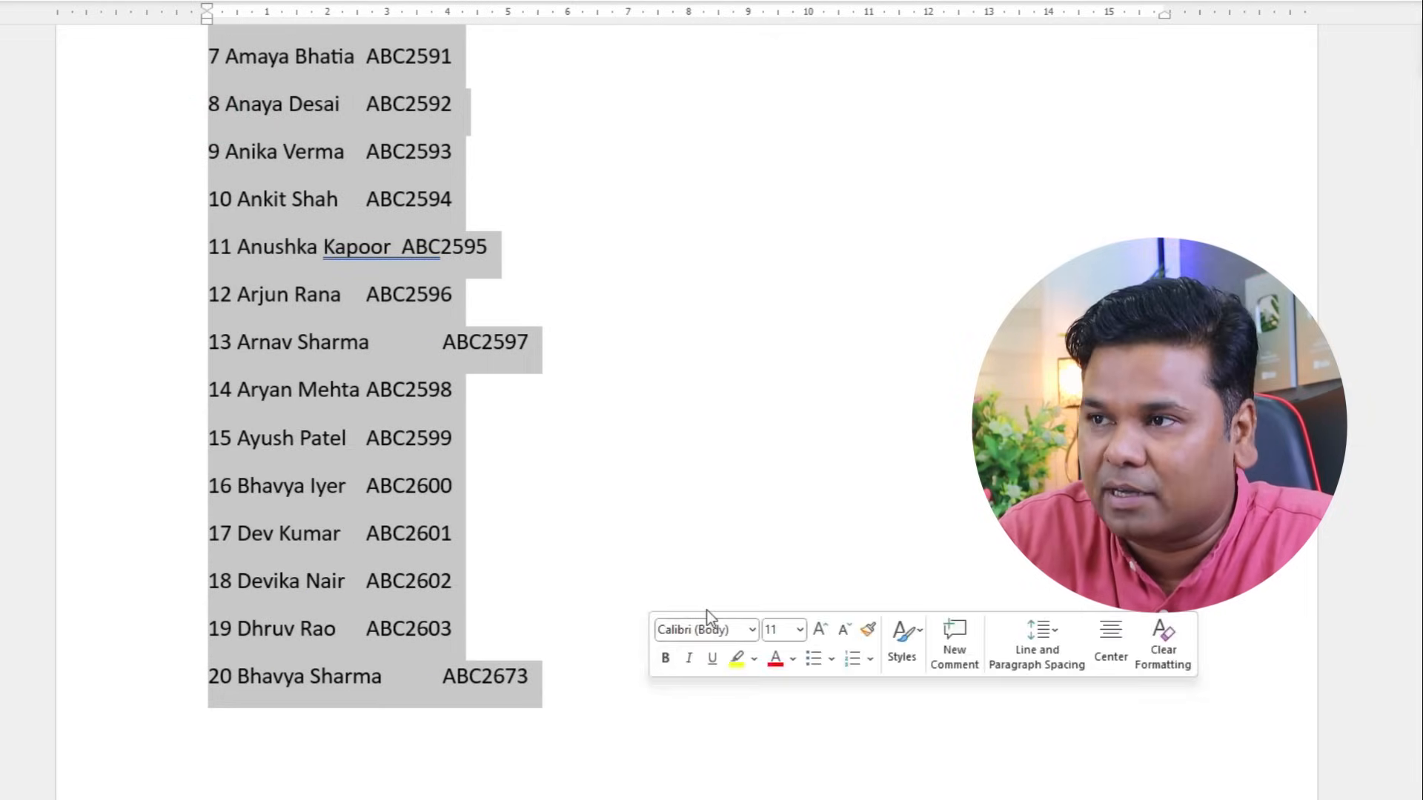
{"action": "scroll", "coordinate": [708, 609], "scroll_direction": "up", "scroll_amount": 3}
{"action": "left_click", "coordinate": [134, 20]}
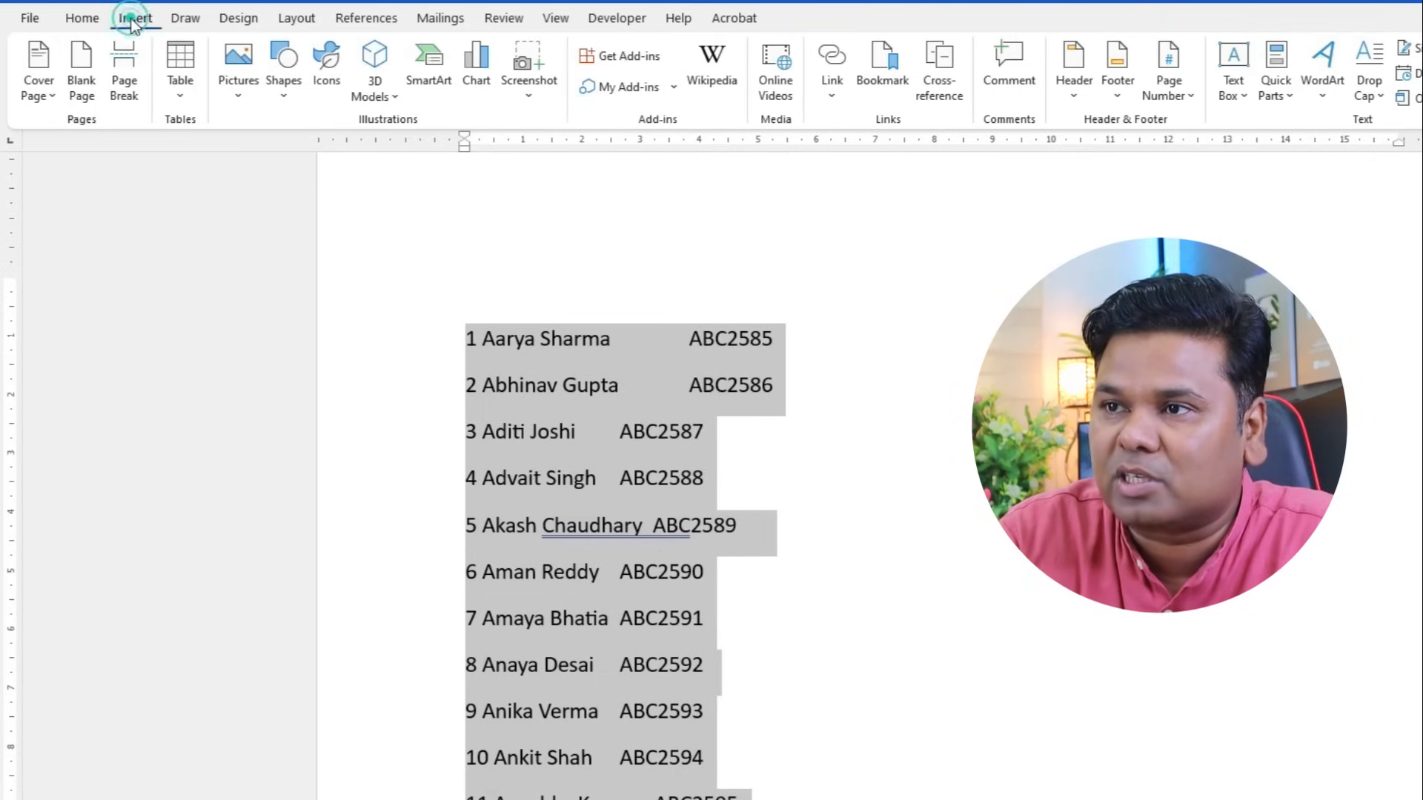
{"action": "left_click", "coordinate": [180, 96]}
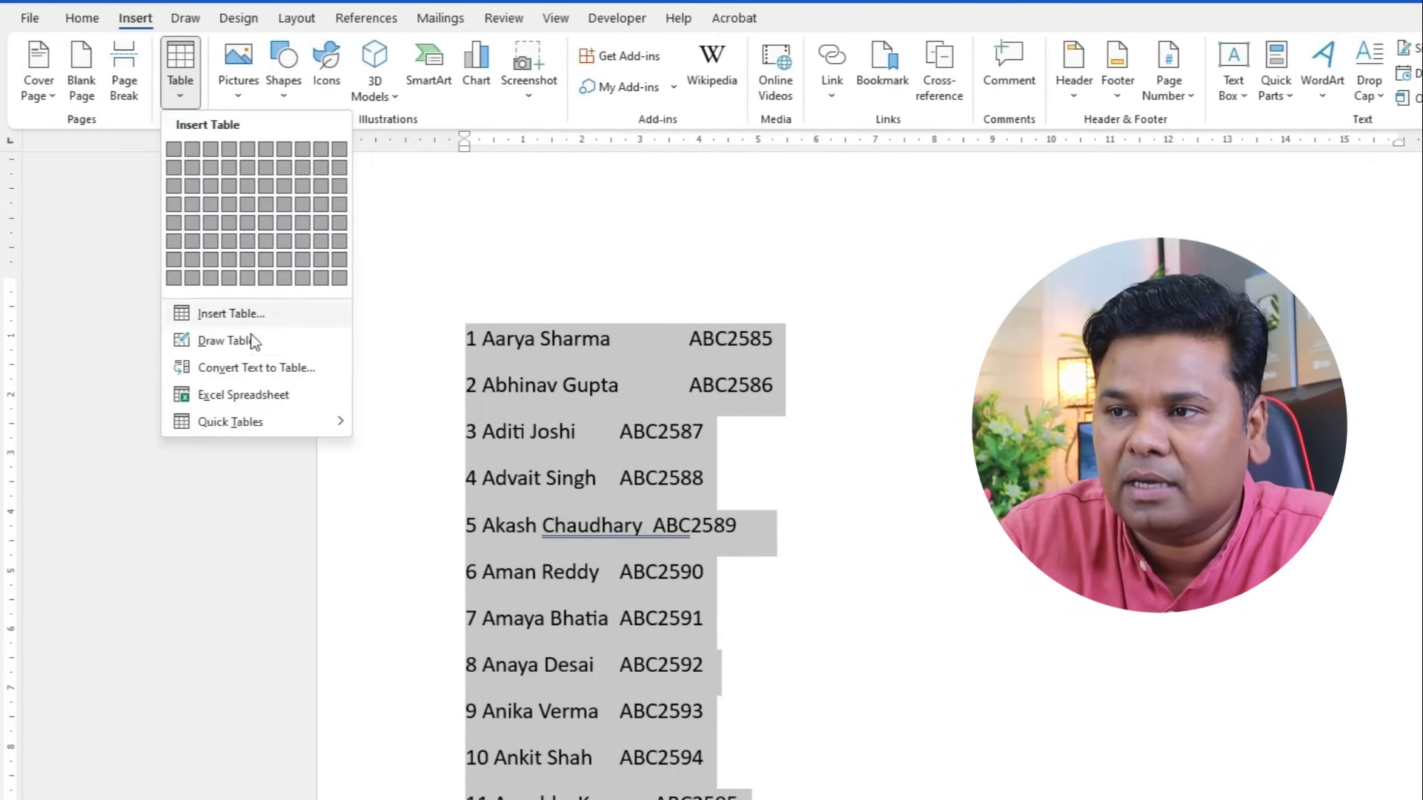
{"action": "left_click", "coordinate": [325, 372]}
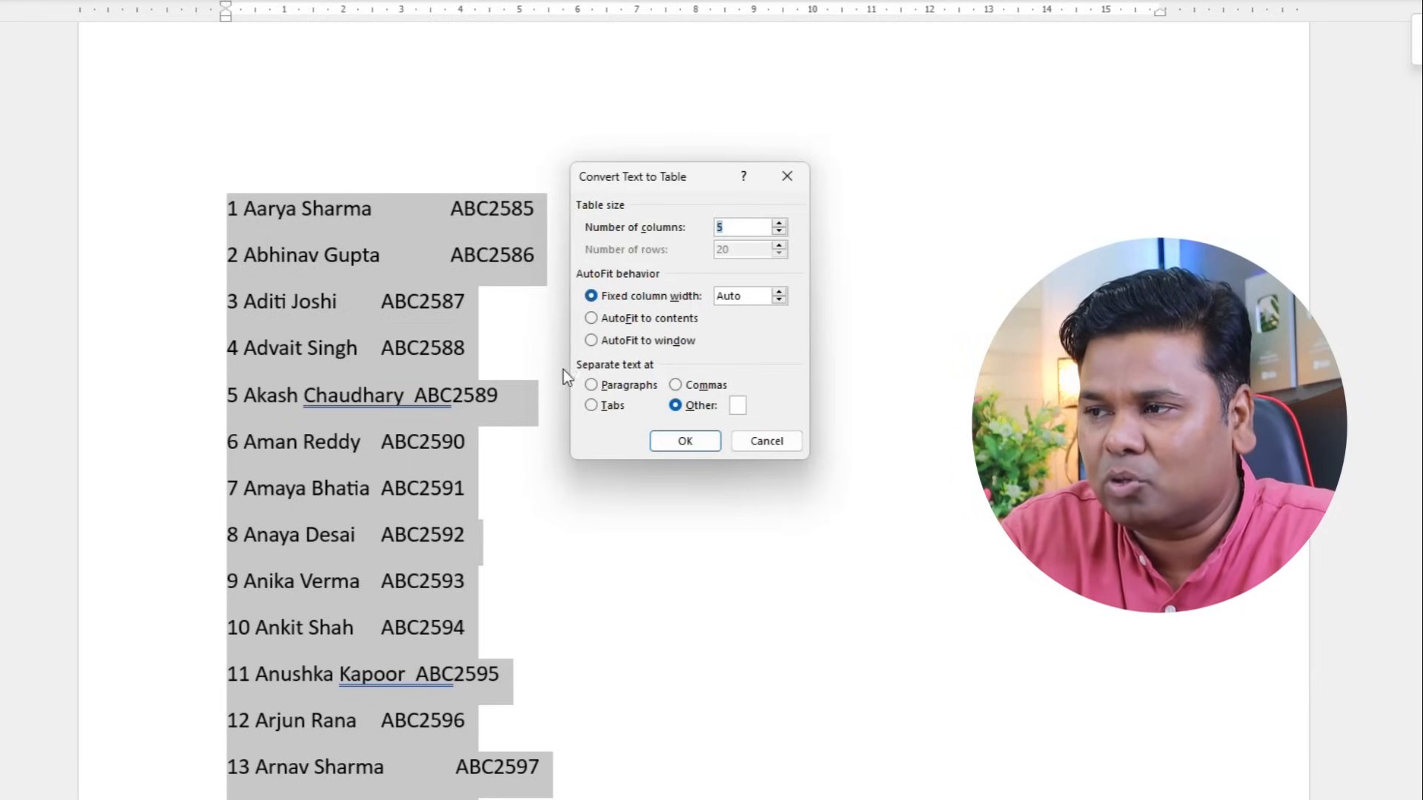
{"action": "left_click", "coordinate": [628, 386]}
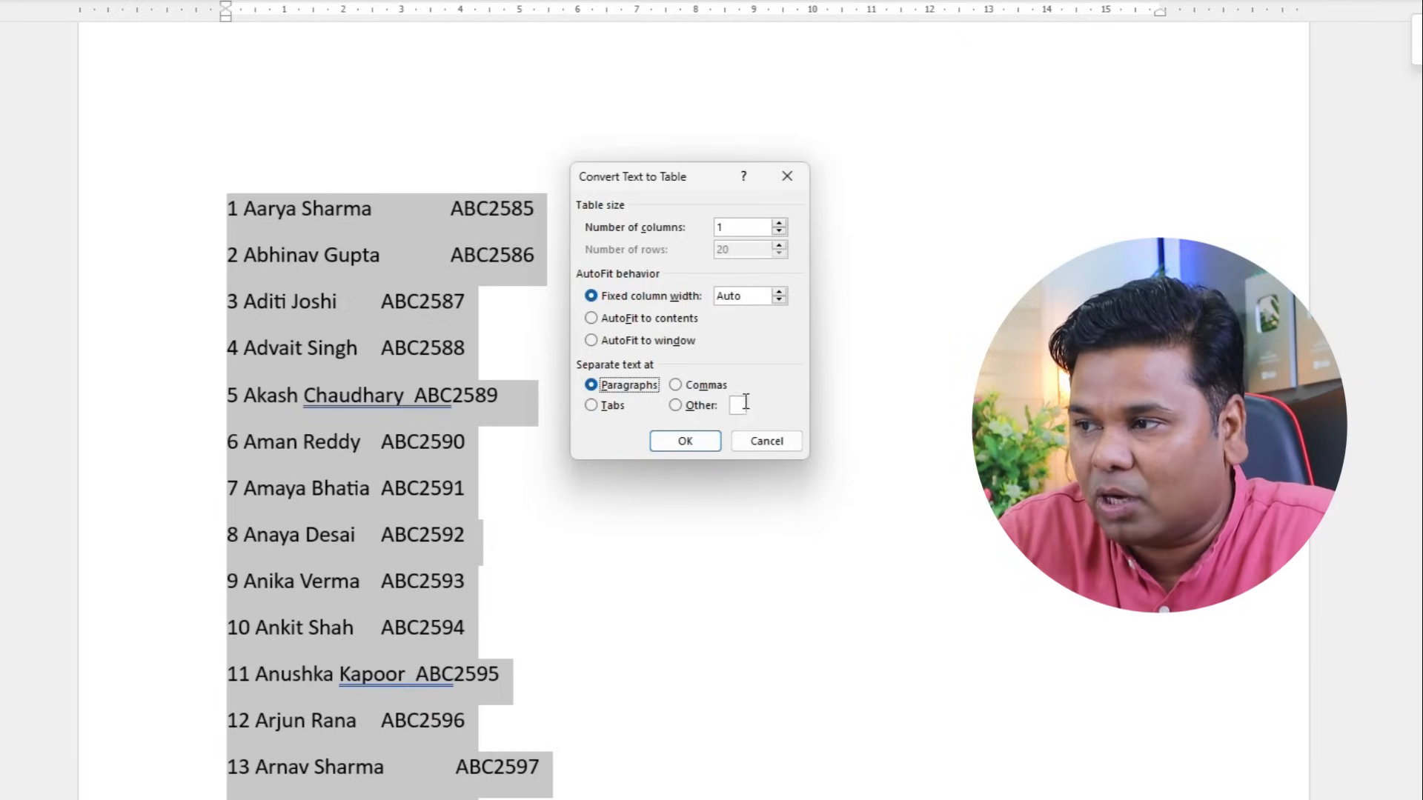
{"action": "left_click", "coordinate": [675, 405]}
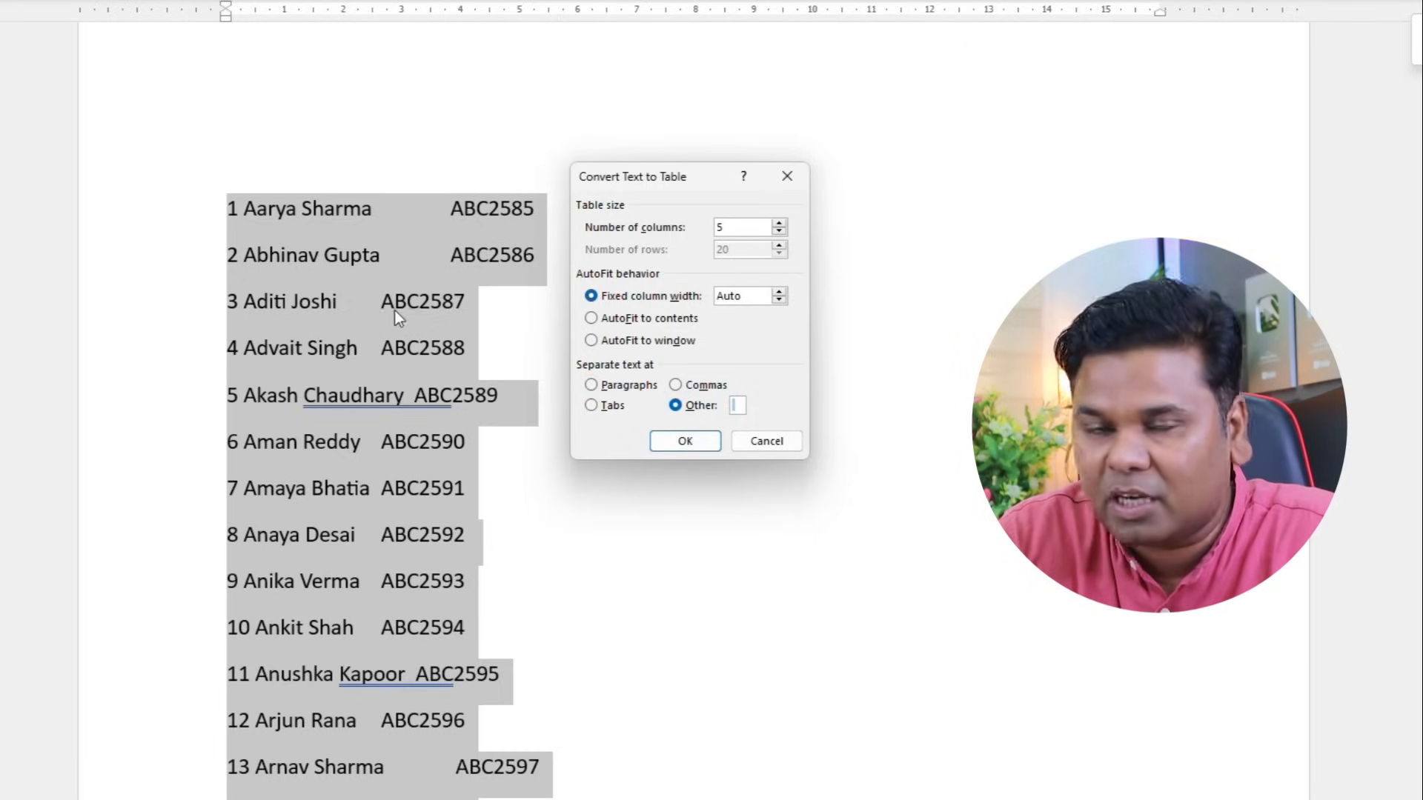
{"action": "left_click", "coordinate": [737, 405]}
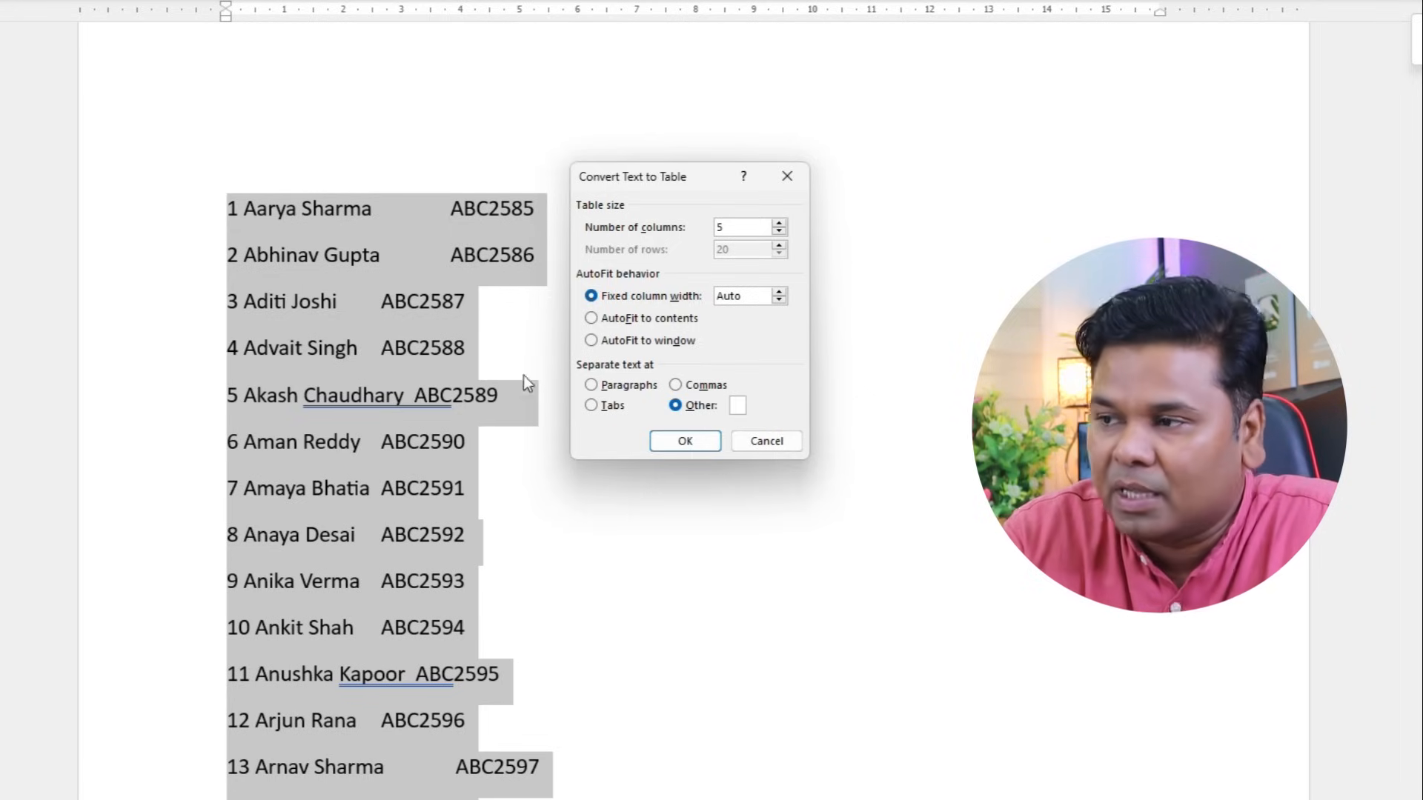
{"action": "left_click", "coordinate": [685, 441]}
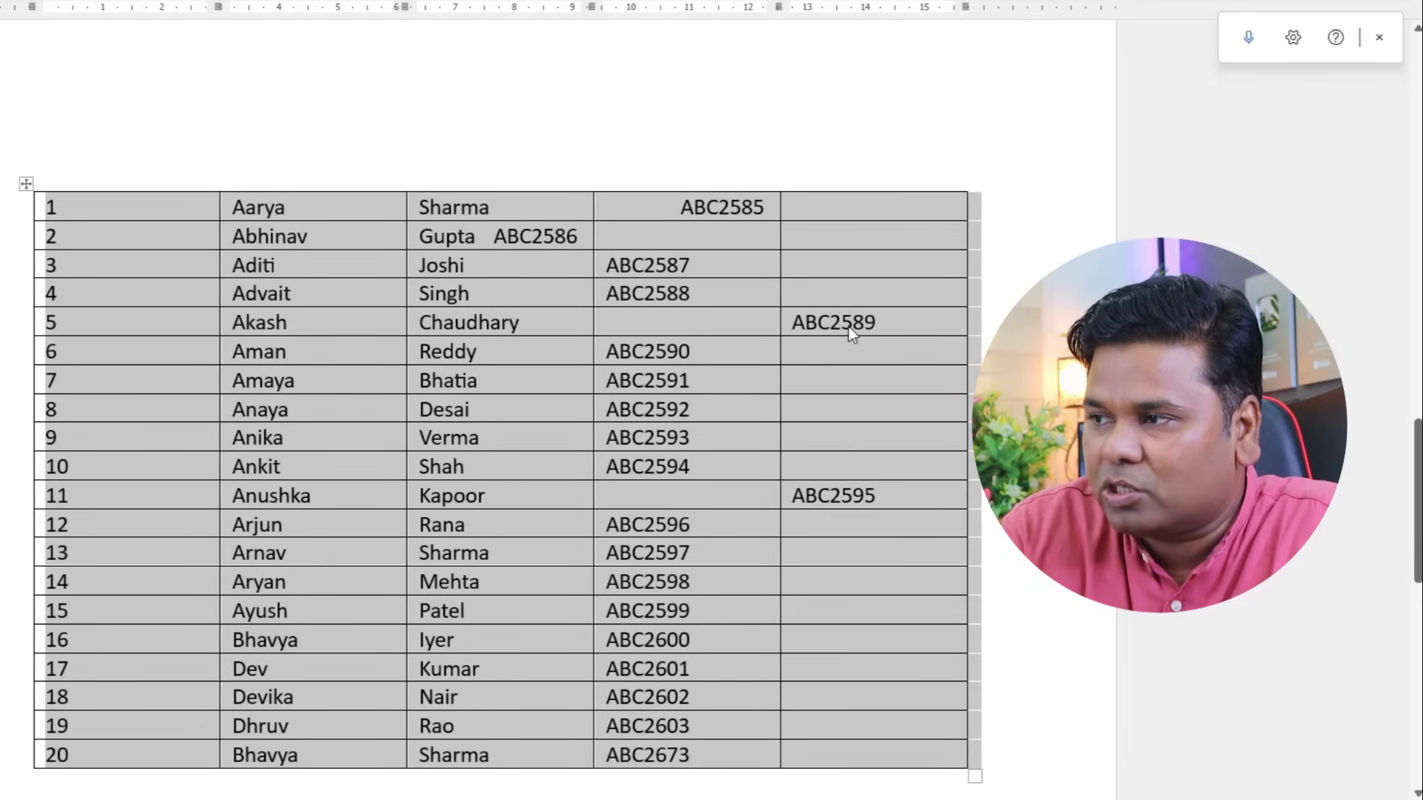
- Drag ABC2589, ABC2595 and ABC2586 into their rows' fourth column and reposition ABC2585
{"action": "left_click", "coordinate": [848, 327]}
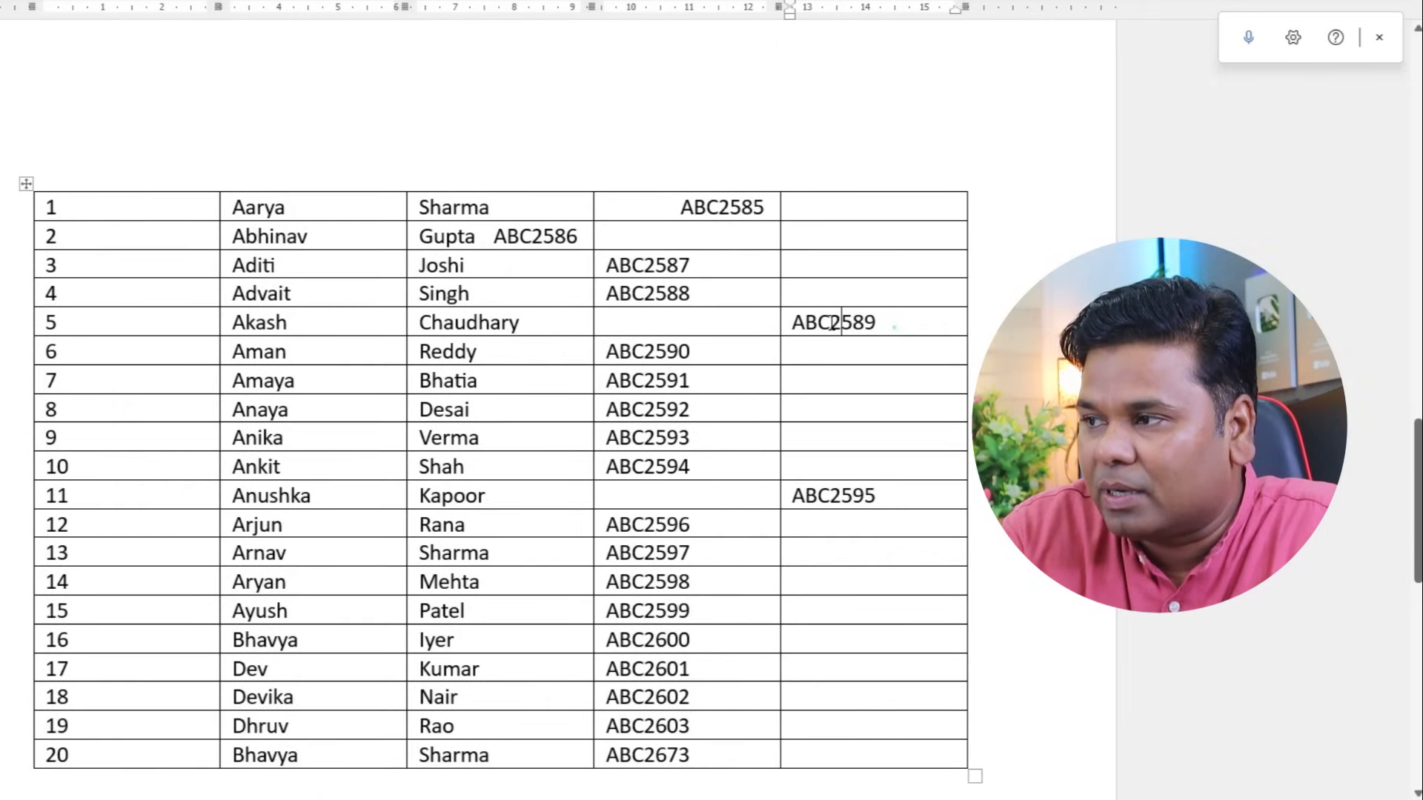
{"action": "left_click_drag", "start_coordinate": [895, 327], "coordinate": [805, 324]}
{"action": "left_click_drag", "start_coordinate": [902, 327], "coordinate": [666, 326]}
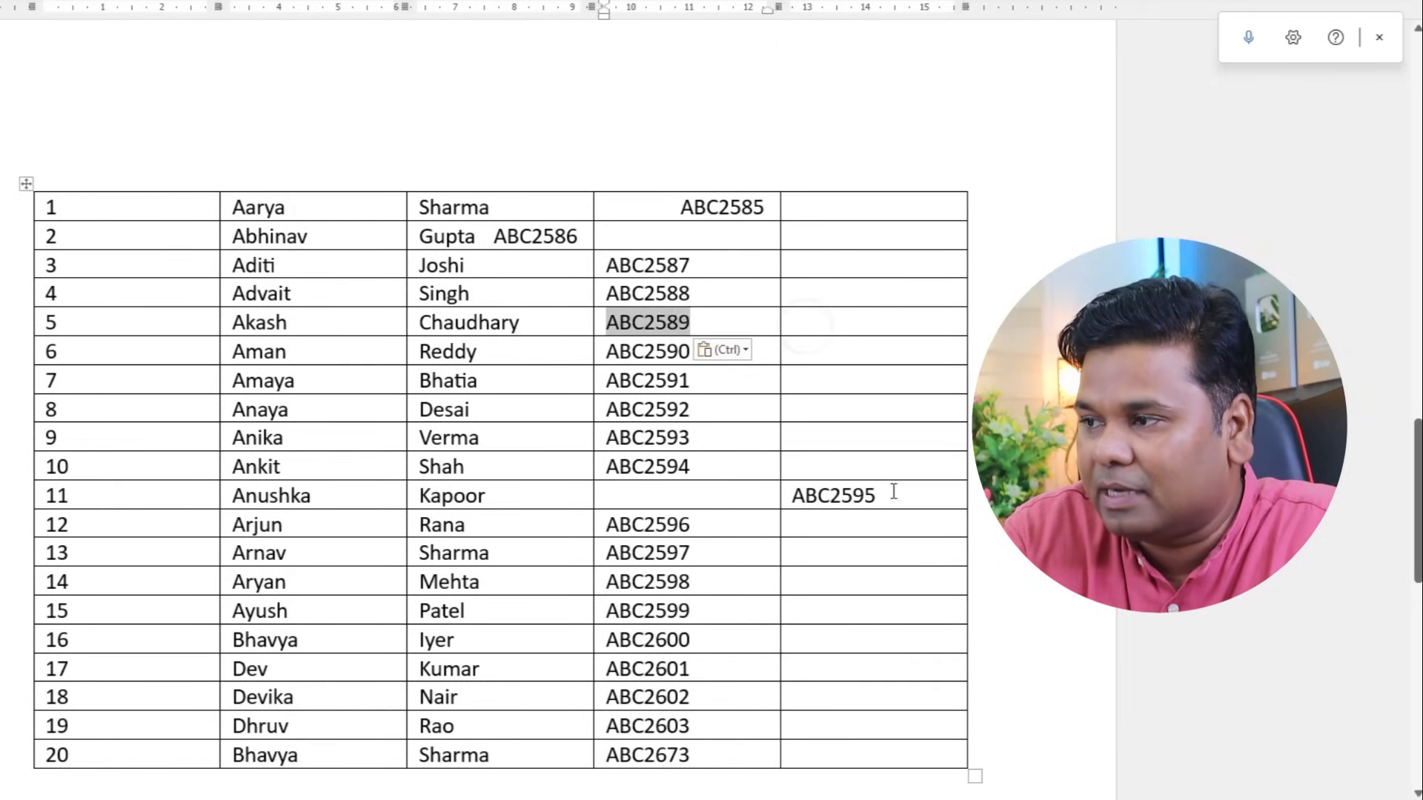
{"action": "triple_click", "coordinate": [893, 491]}
{"action": "left_click_drag", "start_coordinate": [813, 495], "coordinate": [682, 511]}
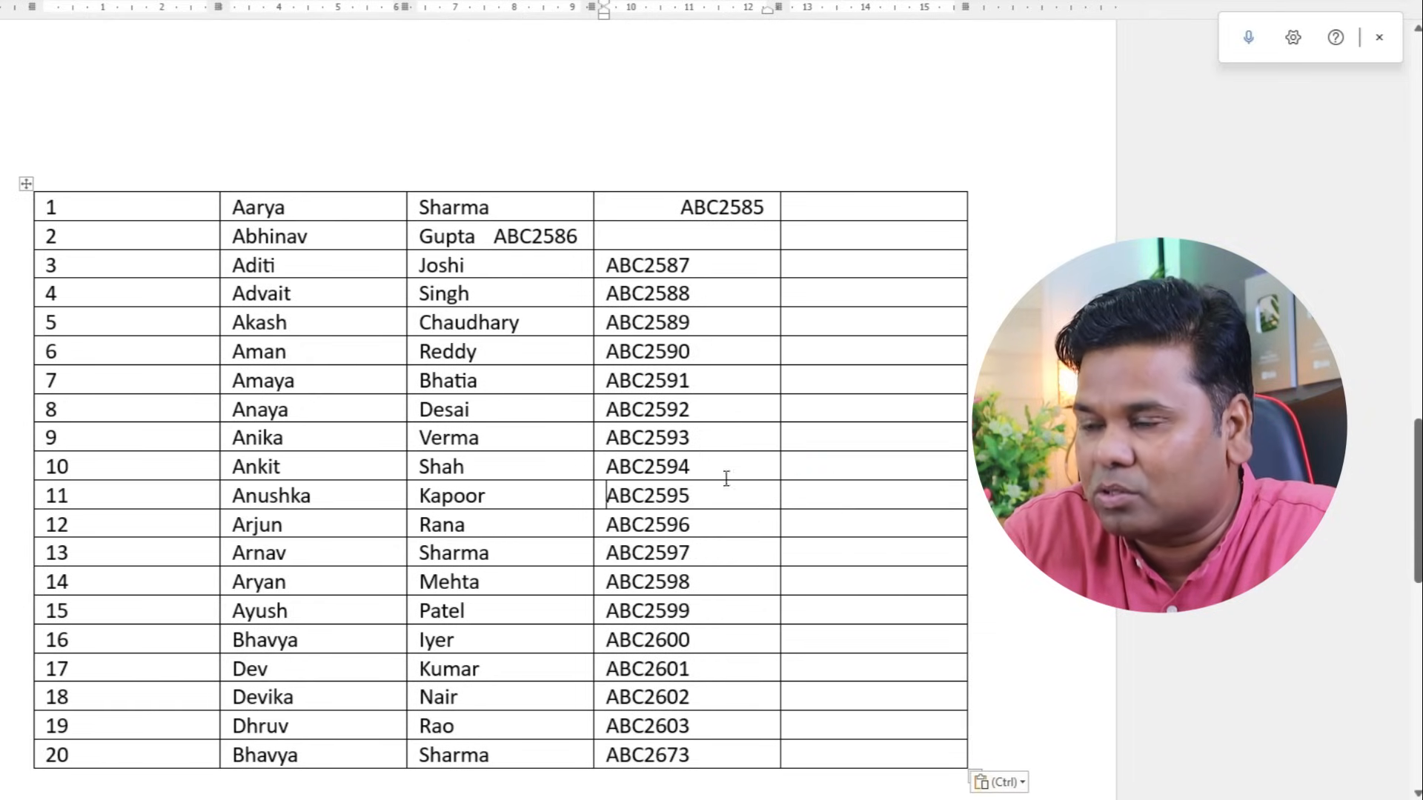
{"action": "double_click", "coordinate": [578, 237]}
{"action": "left_click_drag", "start_coordinate": [571, 242], "coordinate": [622, 216]}
{"action": "double_click", "coordinate": [712, 208]}
{"action": "left_click", "coordinate": [531, 270]}
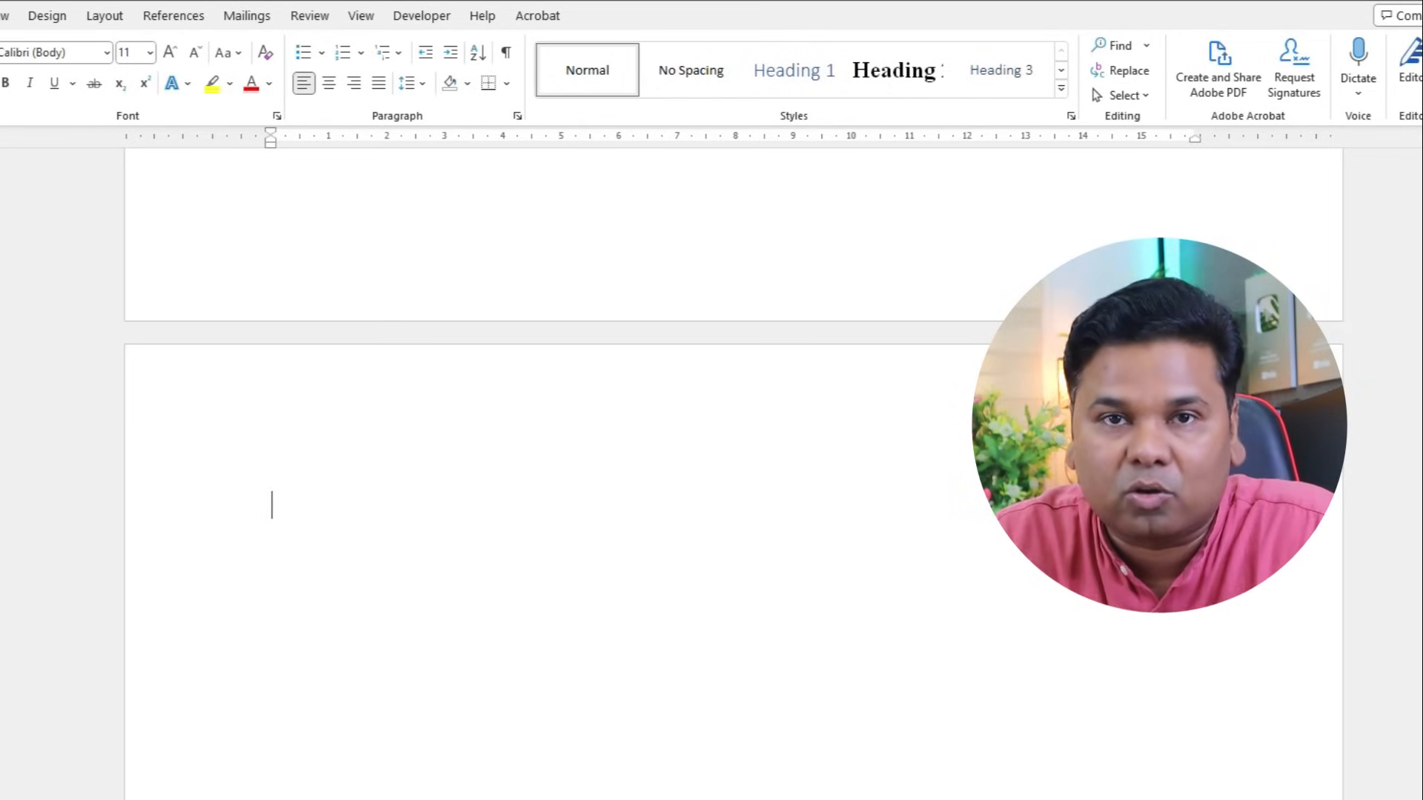
- Build an eight-row, four-column table from a +---+ line, then type 'eng s' under the letter
{"action": "type", "text": "+"}
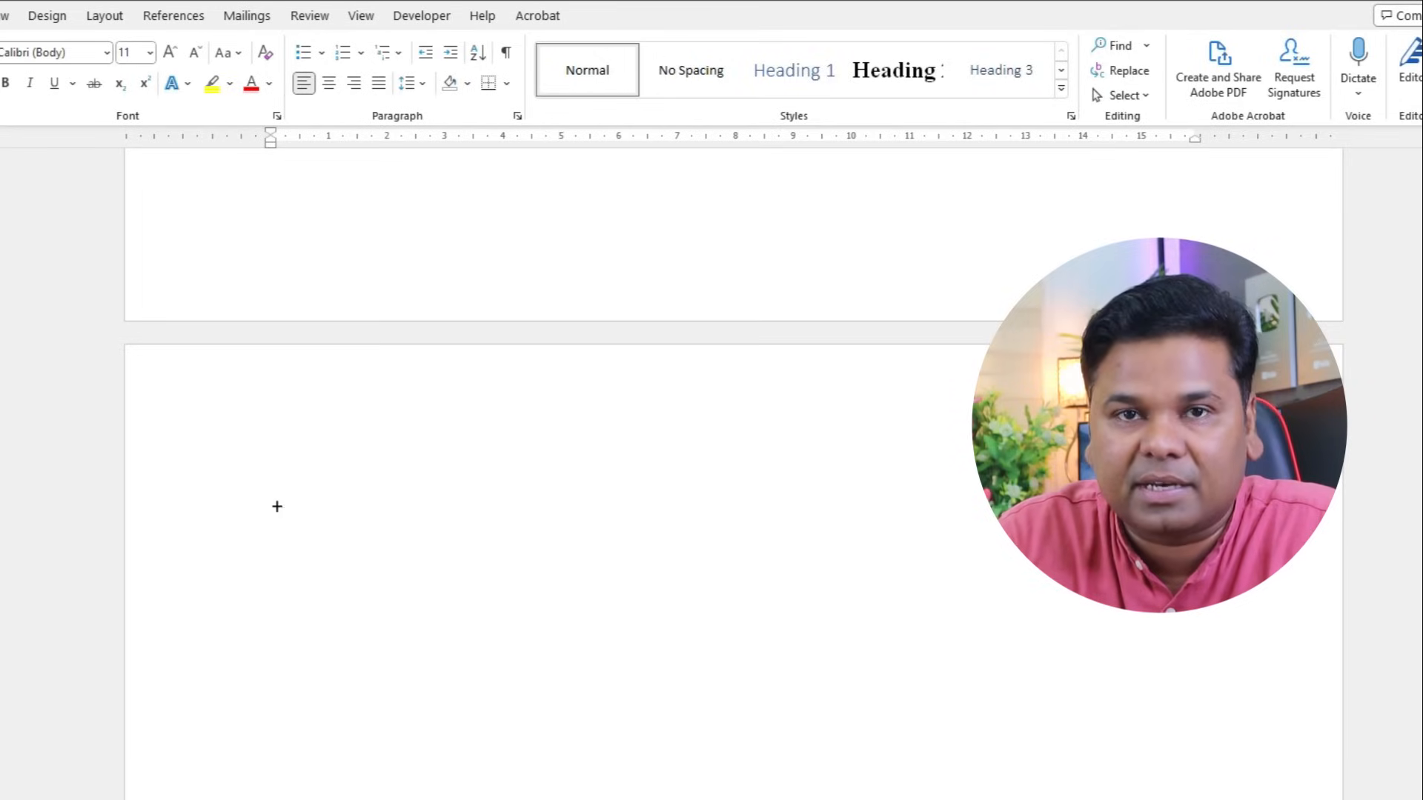
{"action": "type", "text": "-----------------------"}
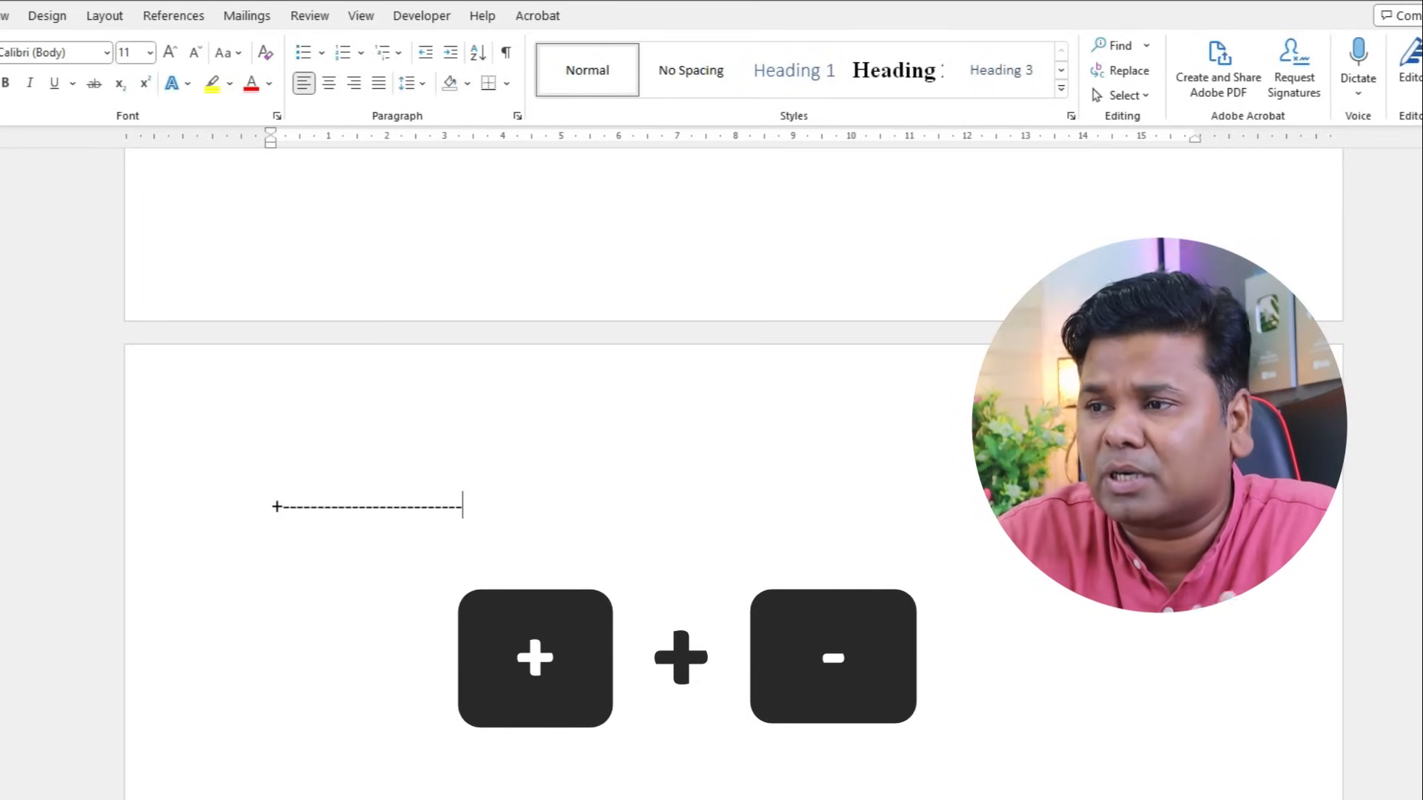
{"action": "type", "text": "+"}
{"action": "type", "text": "-------------------+--"}
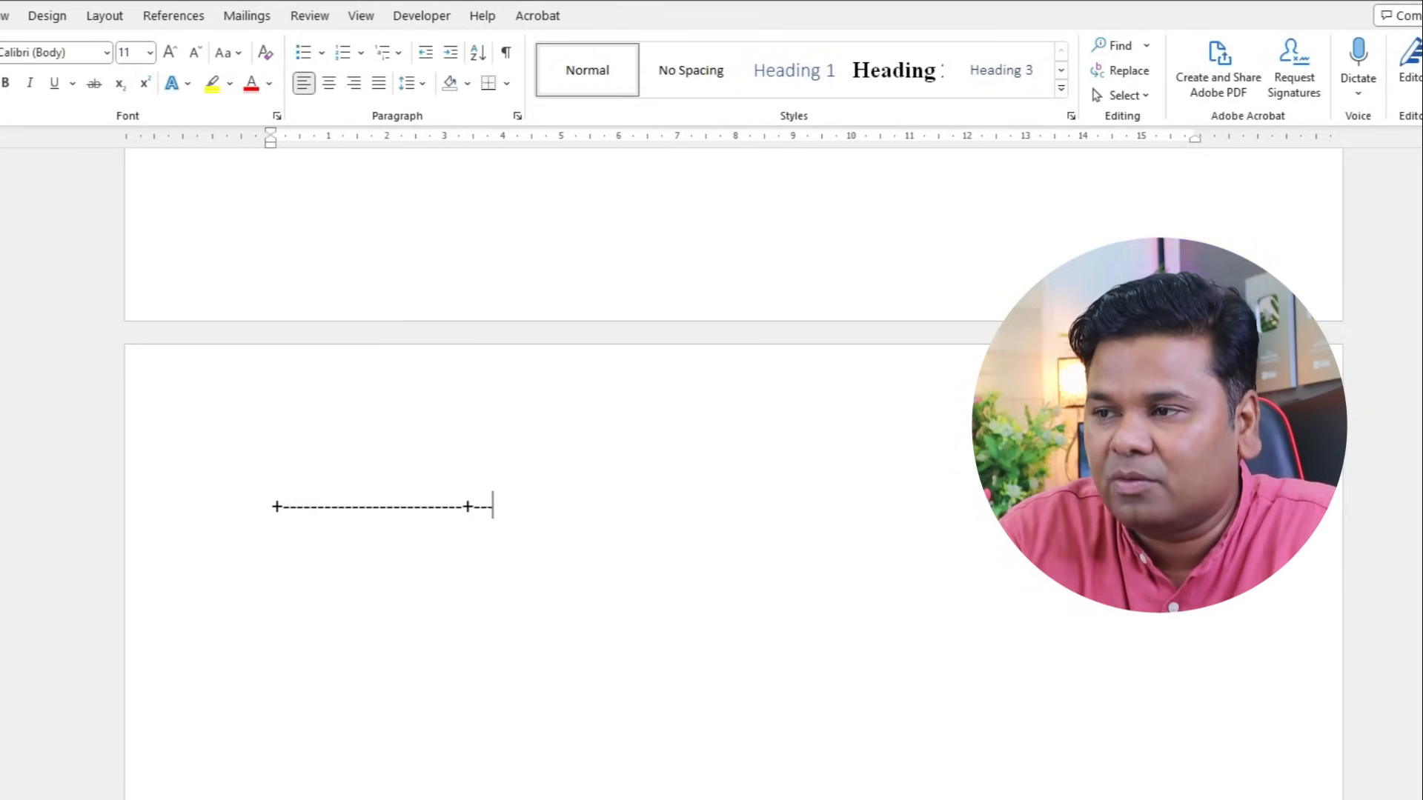
{"action": "type", "text": "------------+-"}
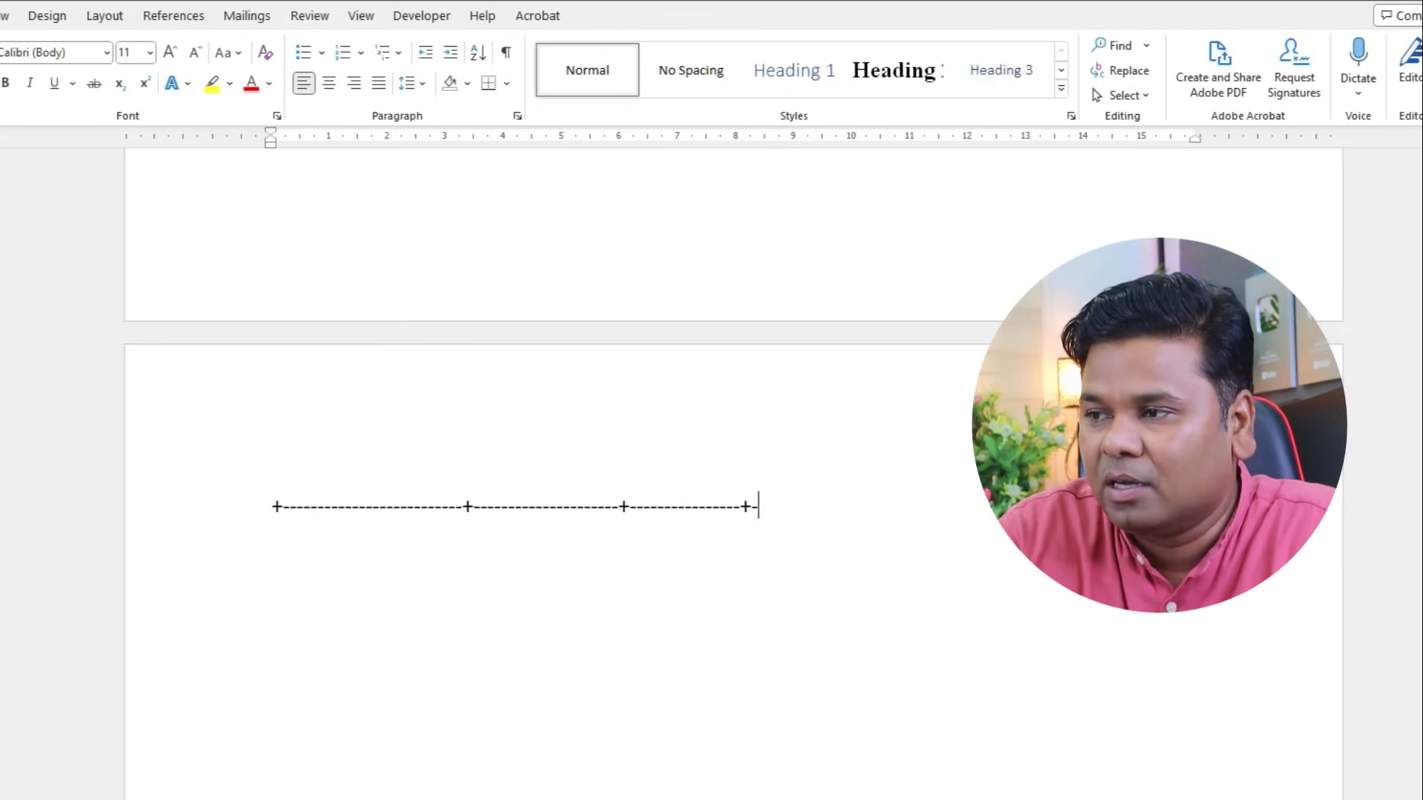
{"action": "type", "text": "--------------+"}
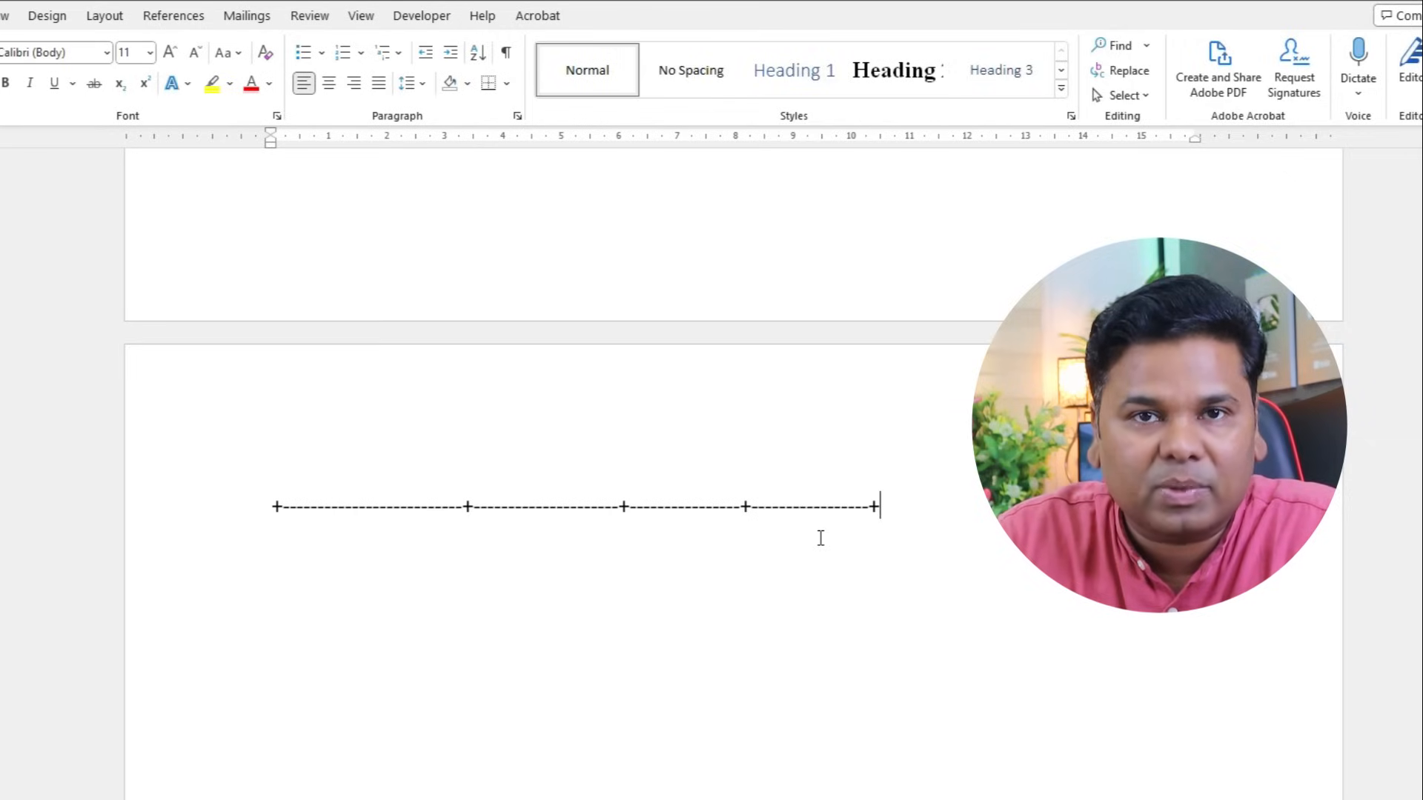
{"action": "key", "text": "Return"}
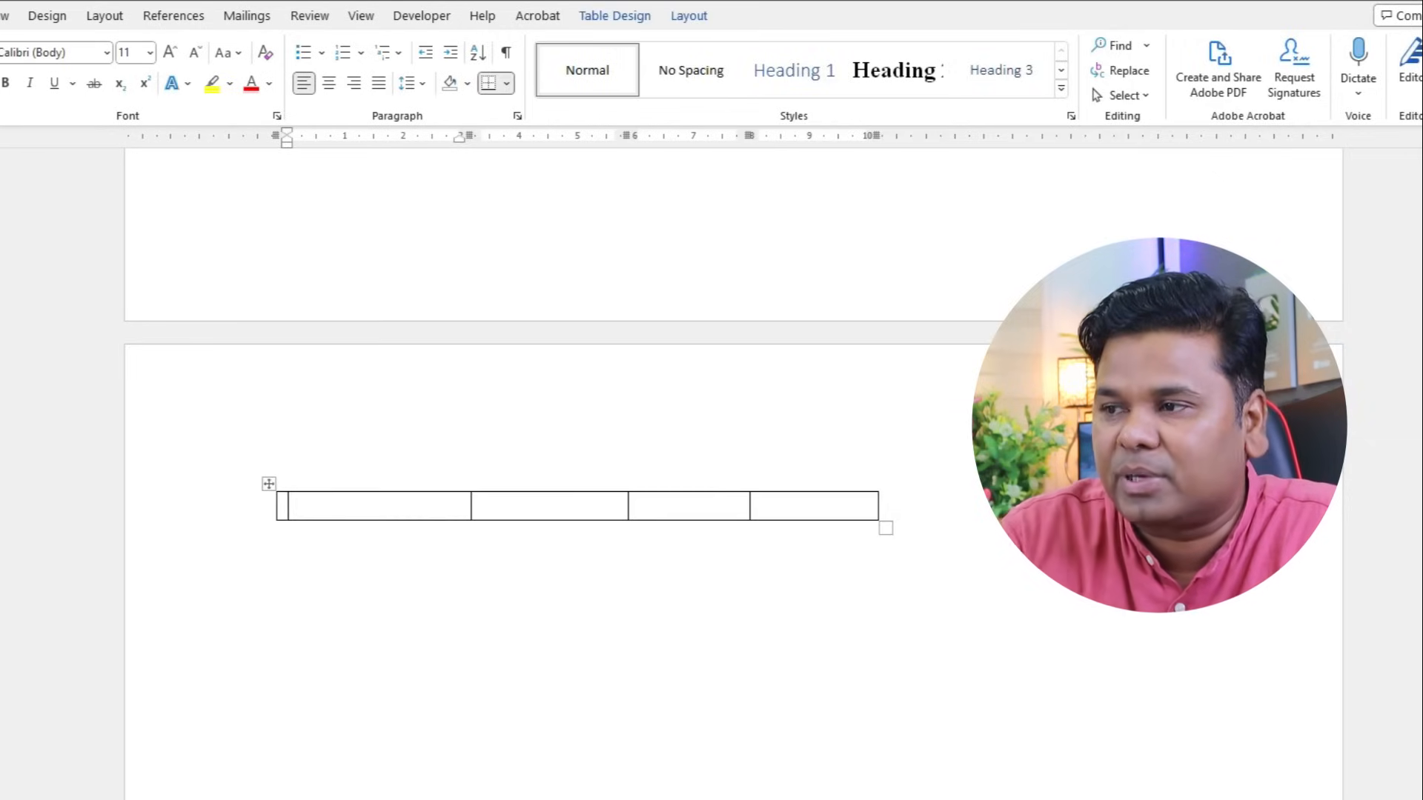
{"action": "key", "text": "Tab"}
{"action": "key", "text": "Tab"}
{"action": "key", "text": "Tab"}
{"action": "key", "text": "Tab"}
{"action": "key", "text": "Tab"}
{"action": "key", "text": "Tab"}
{"action": "key", "text": "Tab"}
{"action": "key", "text": "Tab"}
{"action": "key", "text": "Tab"}
{"action": "key", "text": "Tab"}
{"action": "key", "text": "Tab"}
{"action": "key", "text": "Tab"}
{"action": "key", "text": "Tab"}
{"action": "key", "text": "Tab"}
{"action": "key", "text": "Tab"}
{"action": "key", "text": "Tab"}
{"action": "key", "text": "Tab"}
{"action": "key", "text": "Tab"}
{"action": "key", "text": "Tab"}
{"action": "key", "text": "Tab"}
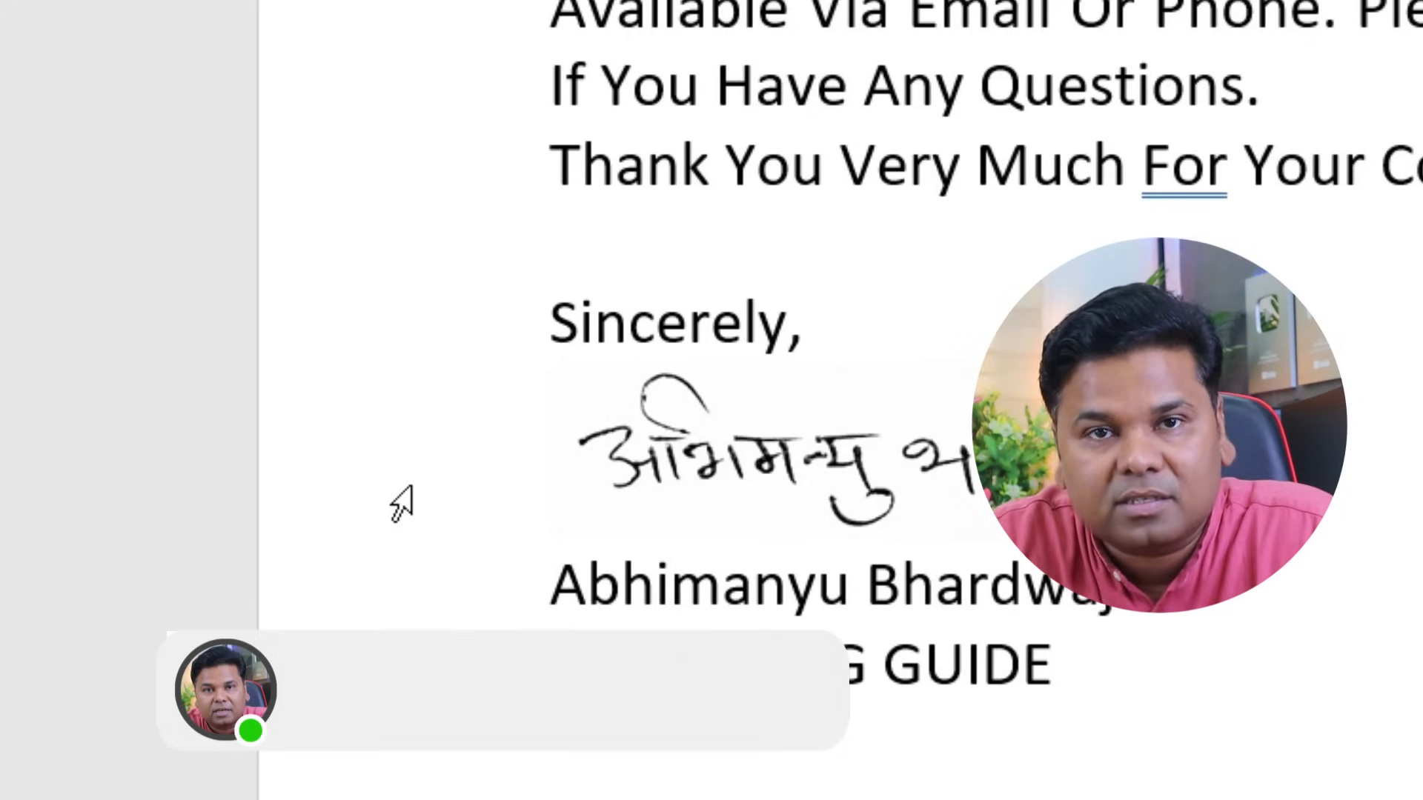
{"action": "type", "text": "eng s"}
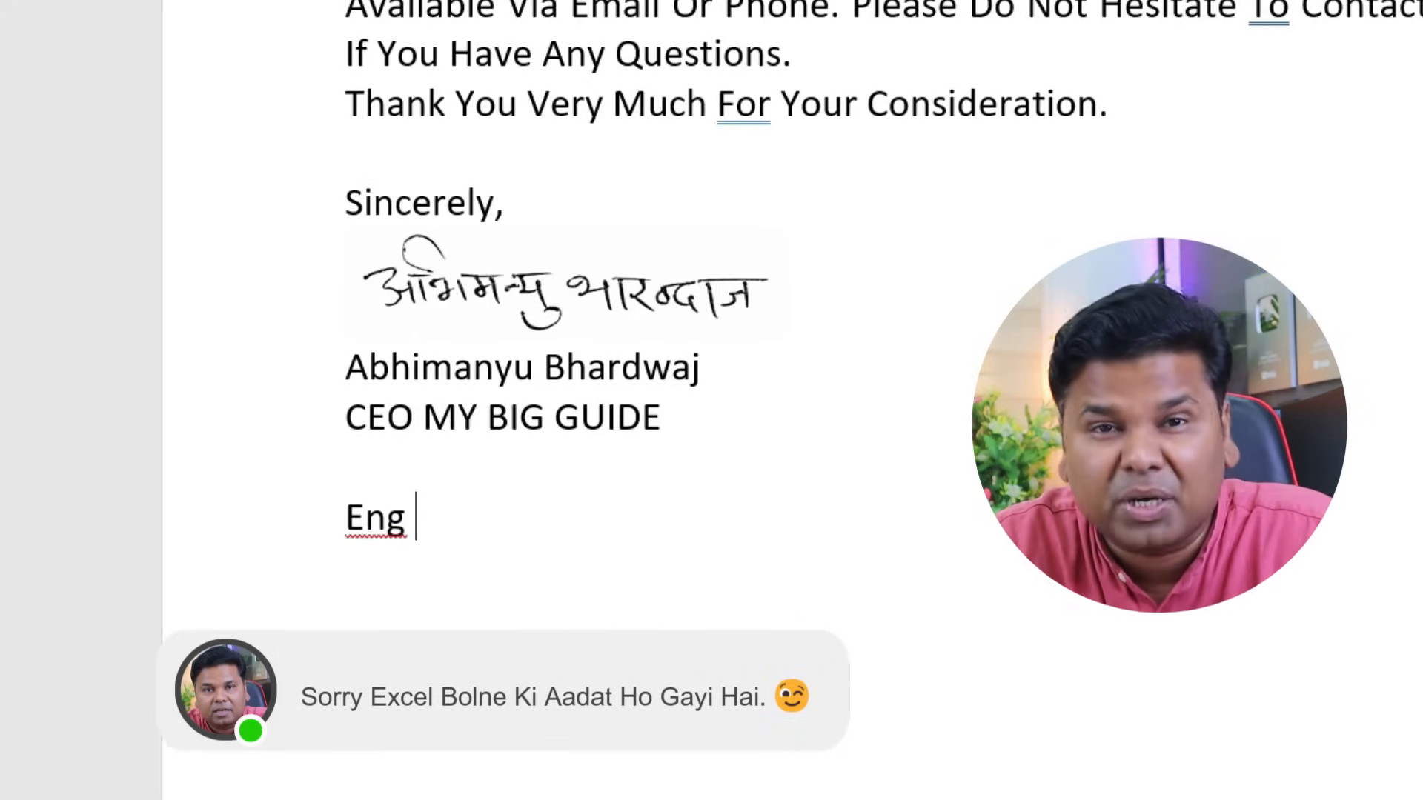
- Accept the 'Eng s' AutoText to insert the signature, name and CEO title block
{"action": "key", "text": "Return"}
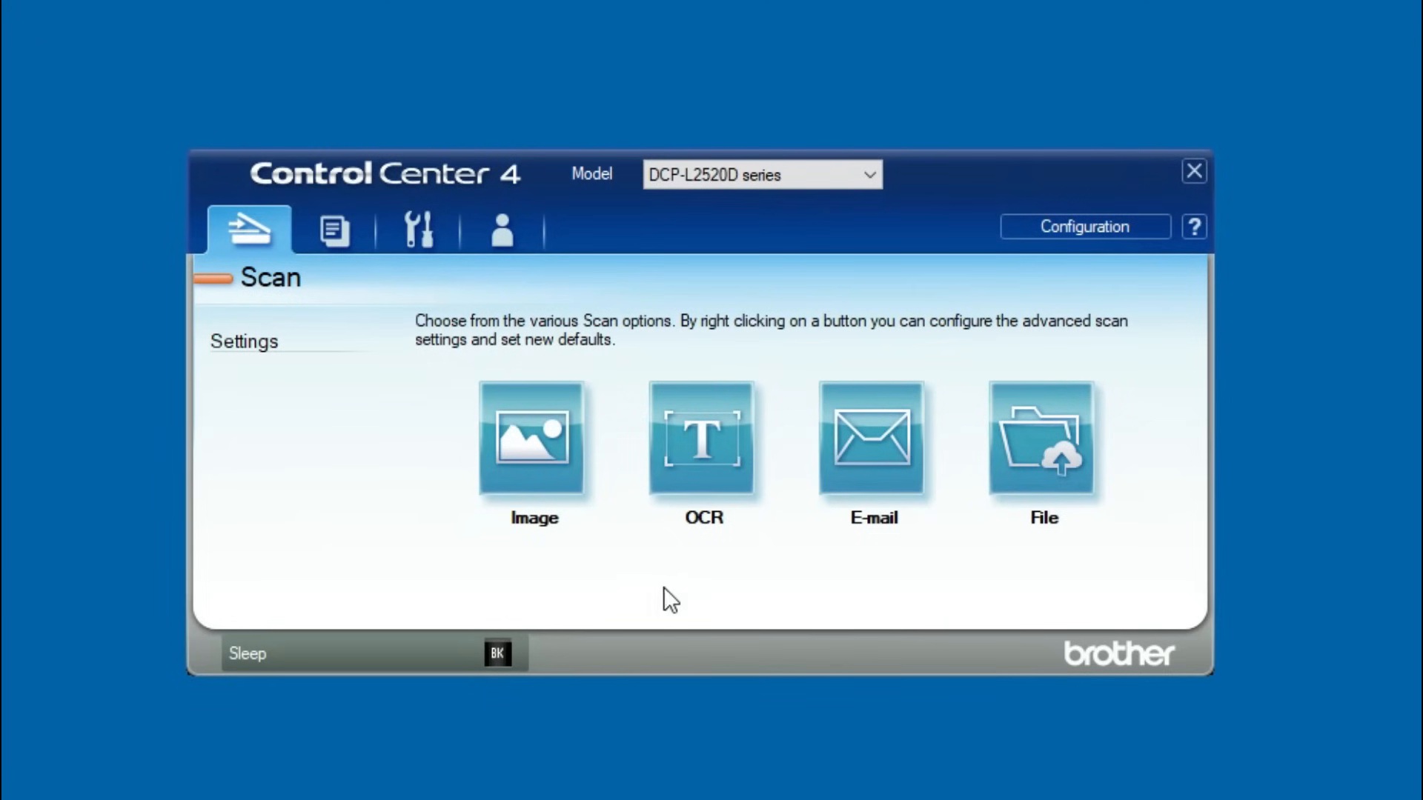
- Scan only the handwritten signature area as a True Grey image
{"action": "left_click", "coordinate": [539, 461]}
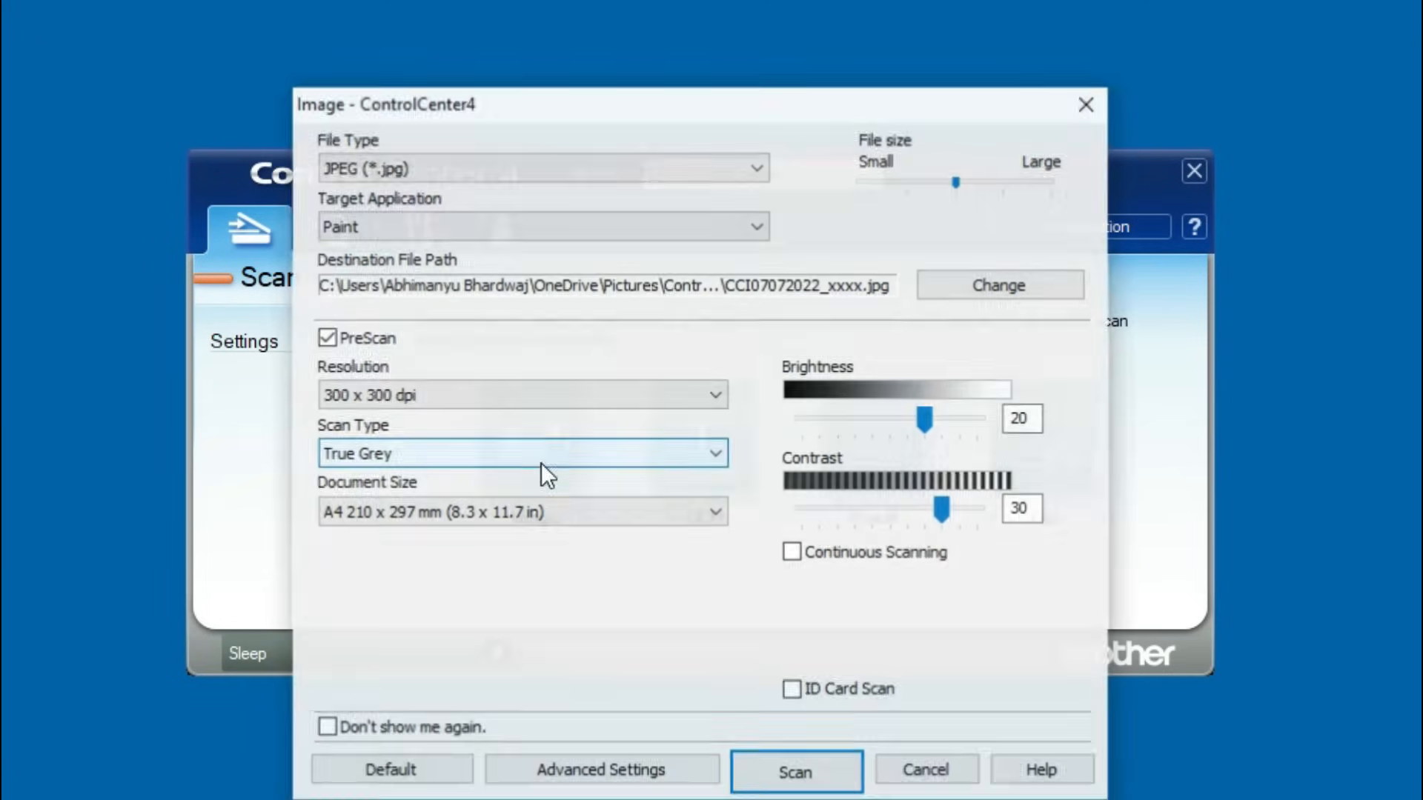
{"action": "left_click", "coordinate": [384, 454]}
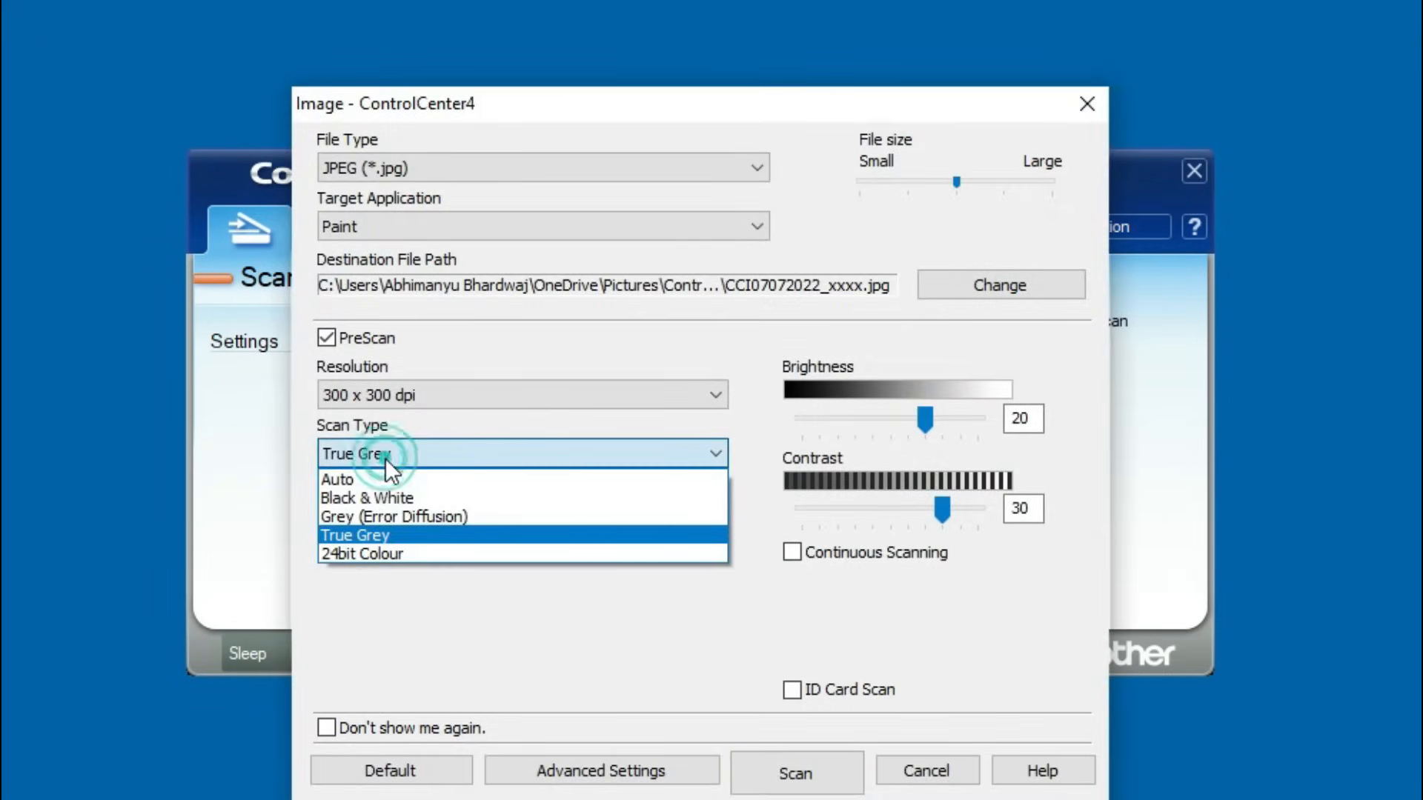
{"action": "left_click", "coordinate": [415, 537]}
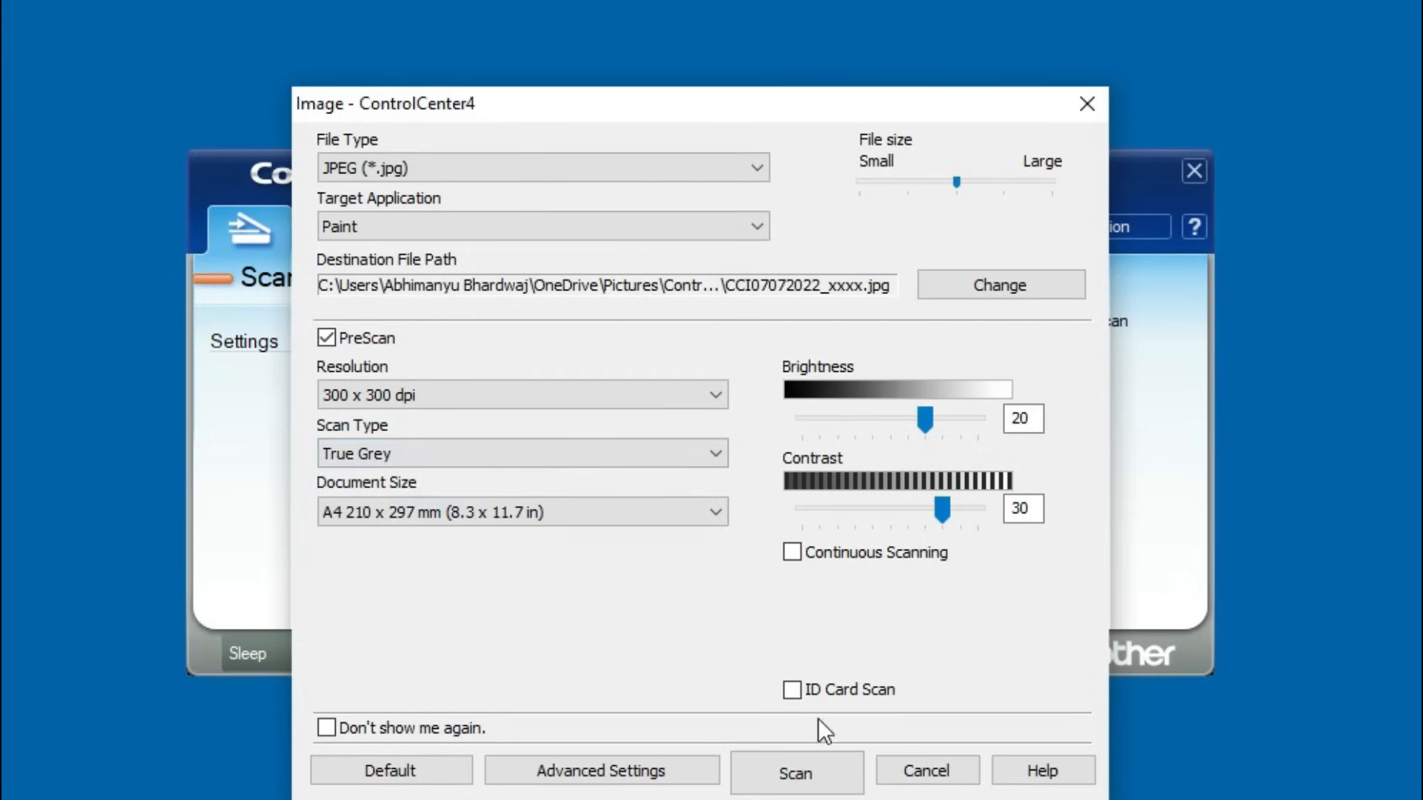
{"action": "left_click", "coordinate": [801, 775]}
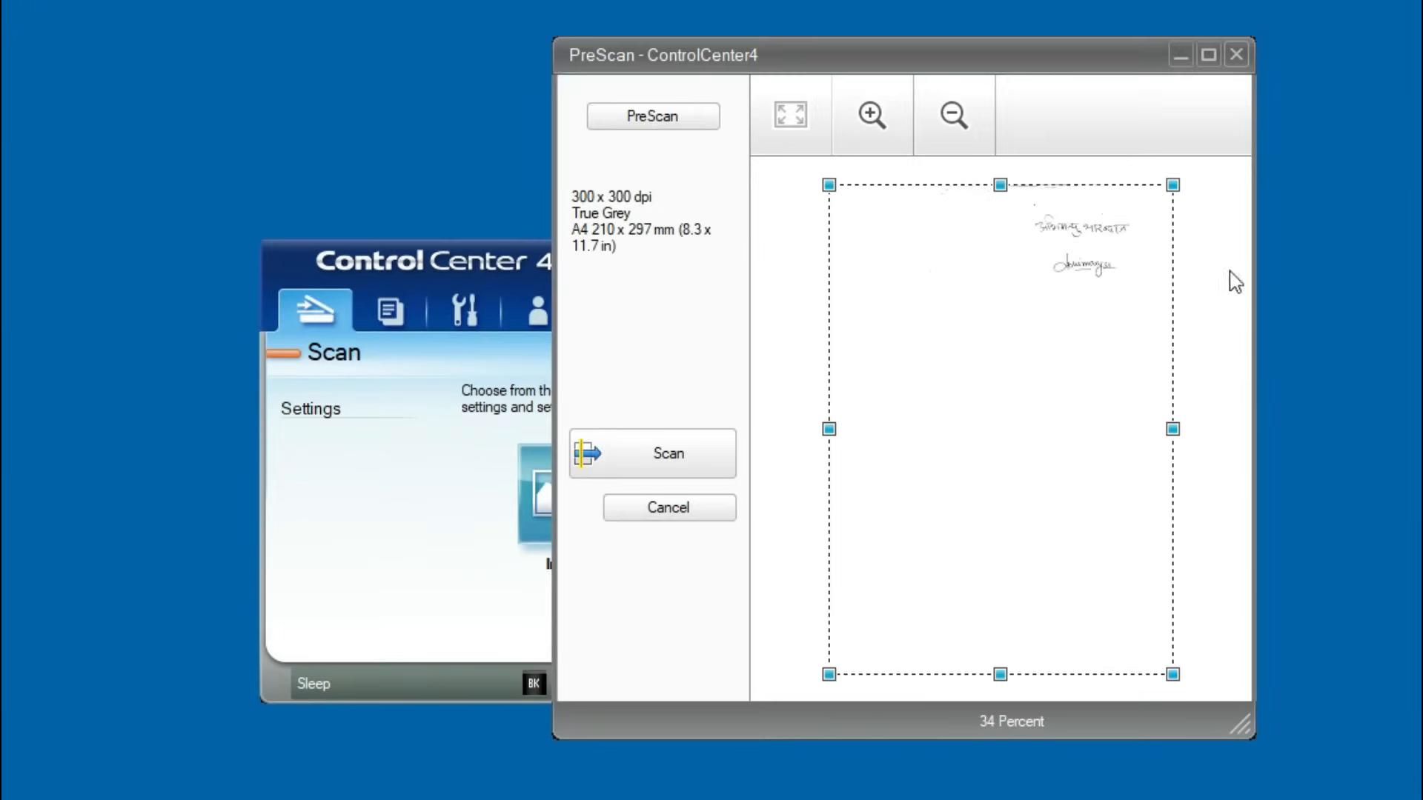
{"action": "left_click_drag", "start_coordinate": [830, 674], "coordinate": [1008, 293]}
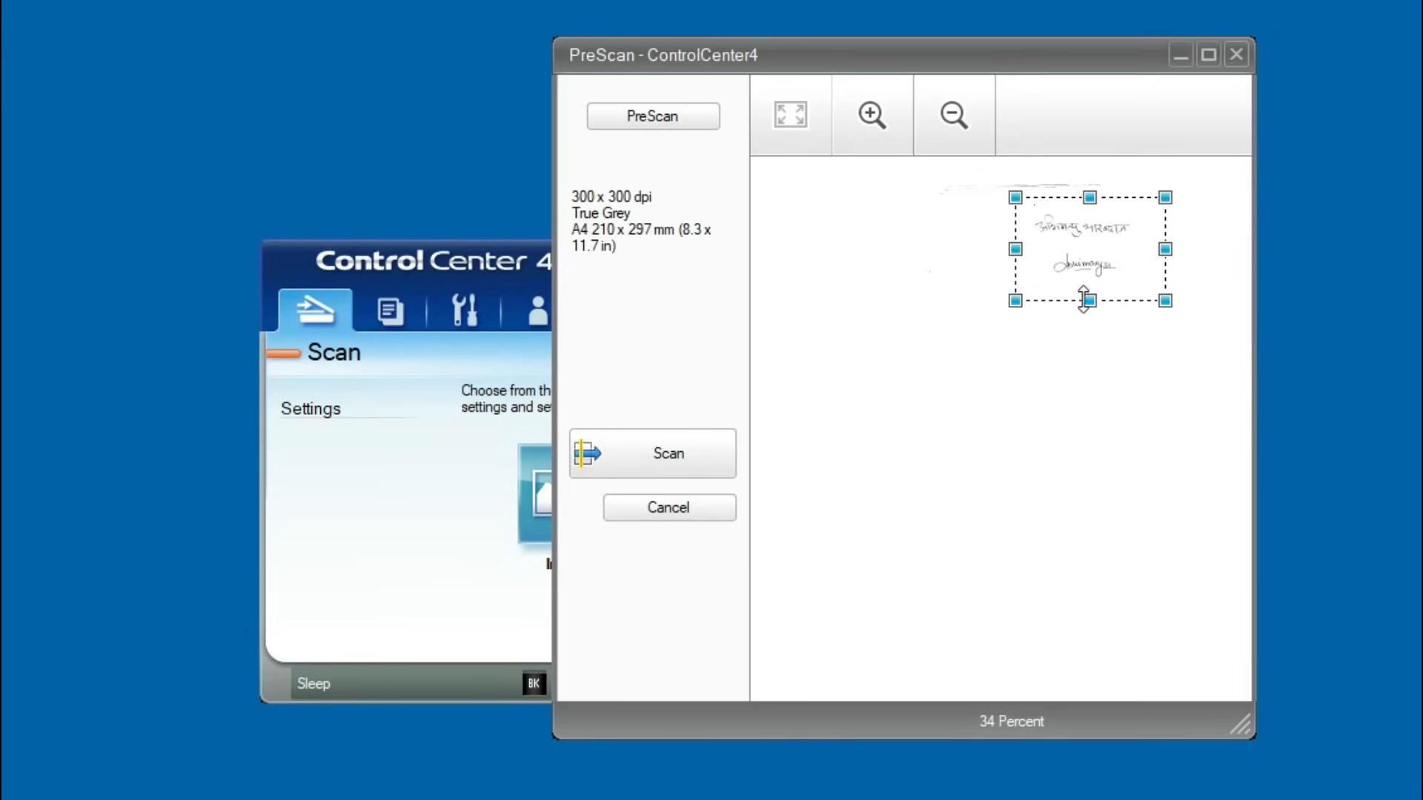
{"action": "left_click_drag", "start_coordinate": [1086, 301], "coordinate": [1090, 290]}
{"action": "left_click", "coordinate": [691, 459]}
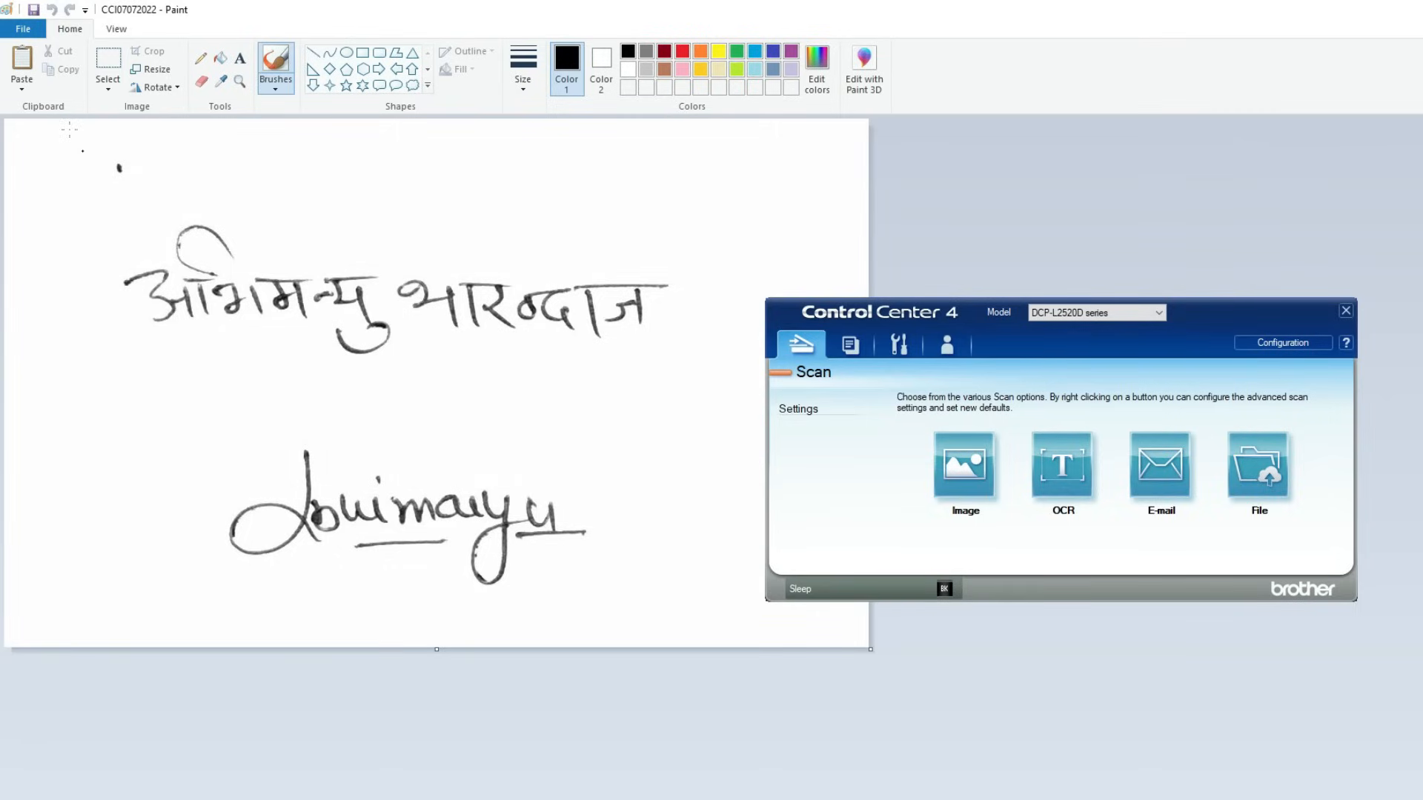
- Save the scan as the JPEG 'signature' and place the Word cursor below 'Sincerely,'
{"action": "left_click", "coordinate": [23, 33]}
{"action": "left_click", "coordinate": [41, 92]}
{"action": "left_click", "coordinate": [1181, 638]}
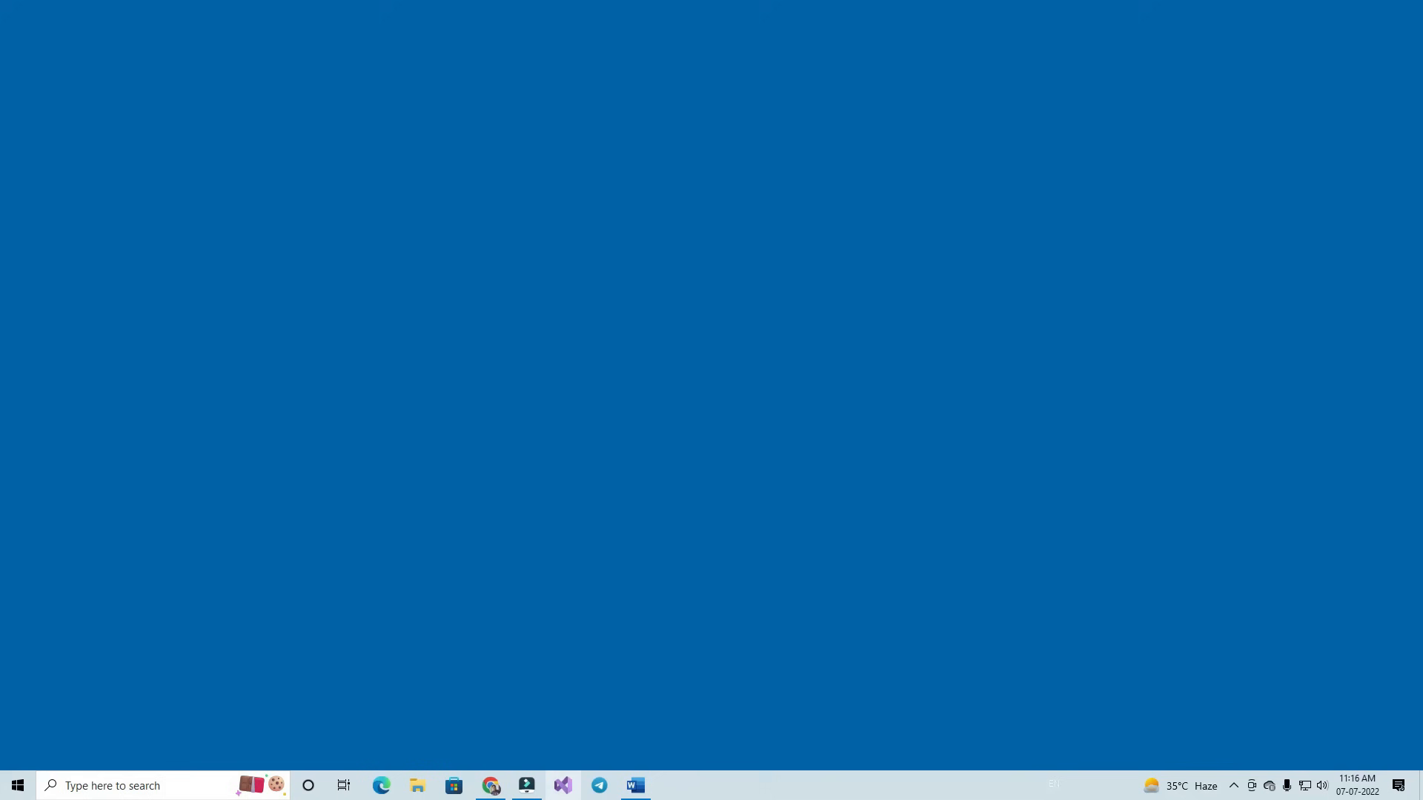
{"action": "left_click", "coordinate": [635, 785]}
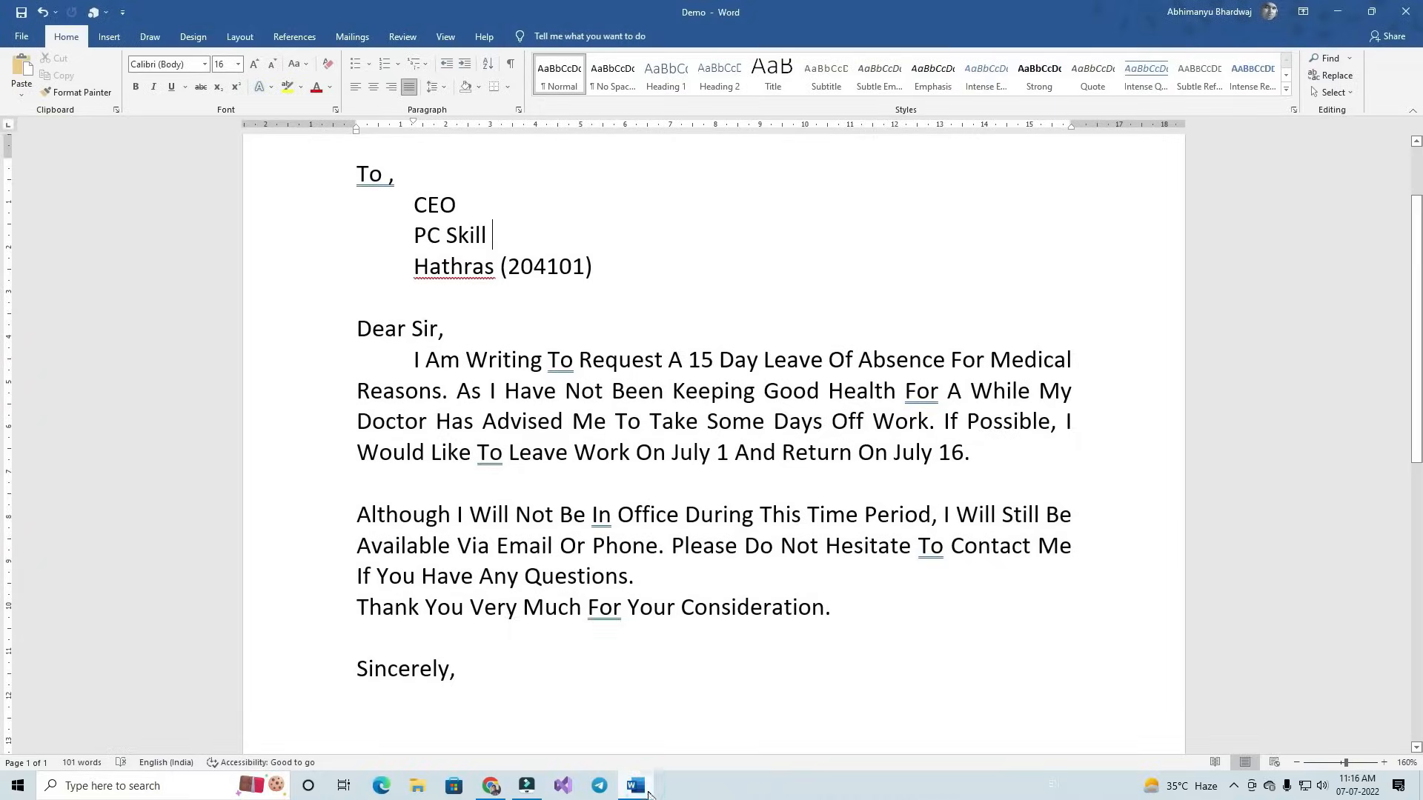
{"action": "scroll", "coordinate": [470, 575], "scroll_direction": "down", "scroll_amount": 1}
{"action": "left_click", "coordinate": [460, 539]}
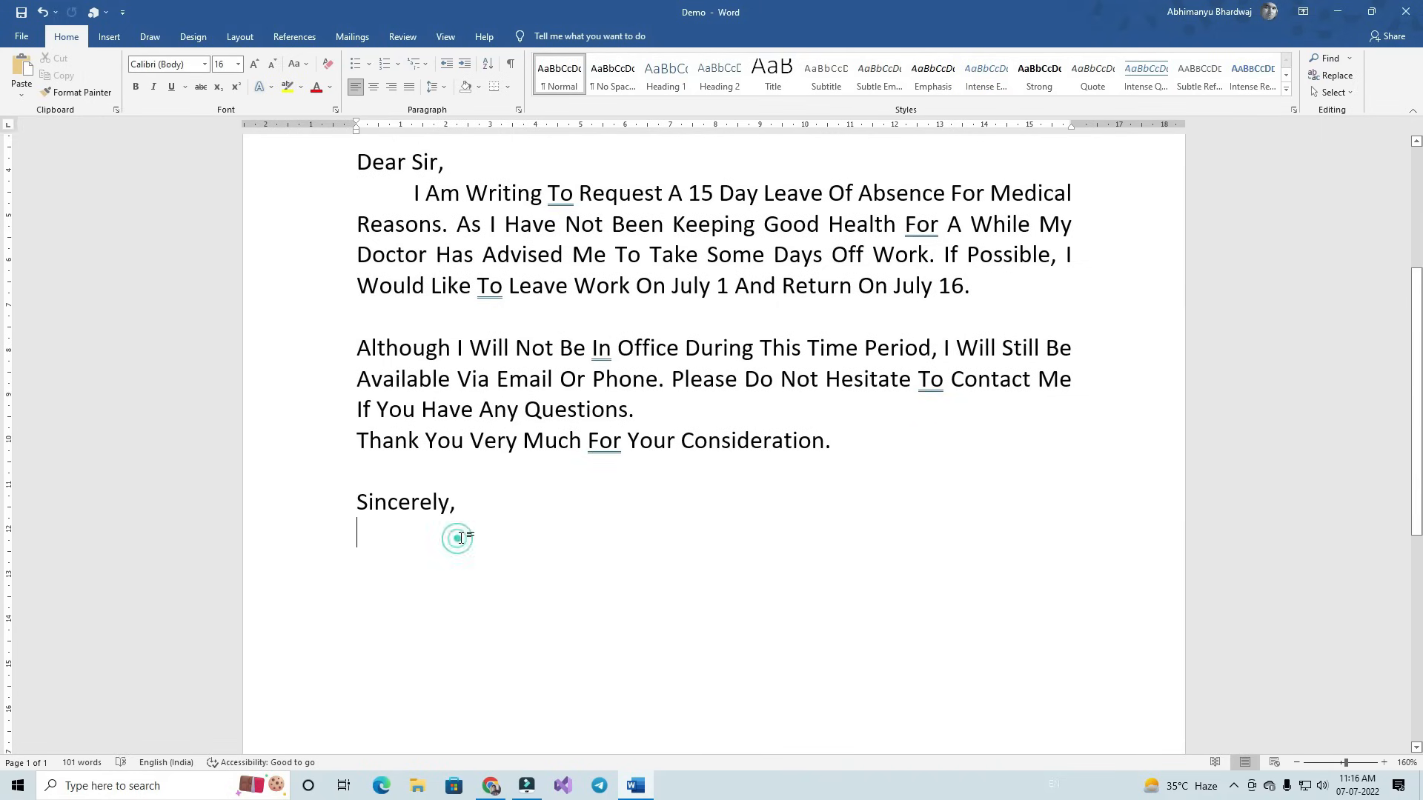
{"action": "left_click", "coordinate": [109, 36]}
- Insert the signature image from the Downloads folder below 'Sincerely,'
{"action": "left_click", "coordinate": [172, 94]}
{"action": "left_click", "coordinate": [183, 127]}
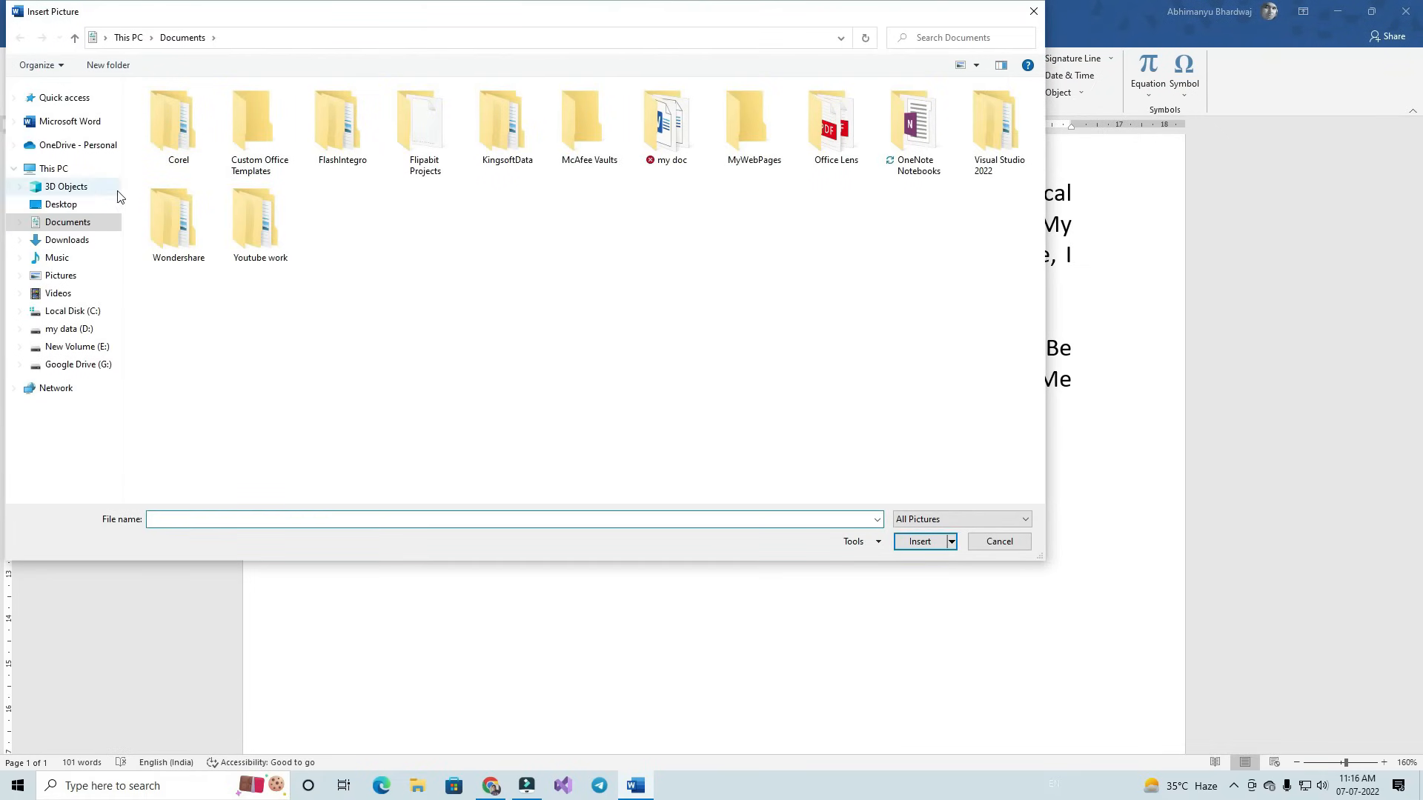
{"action": "left_click", "coordinate": [92, 246]}
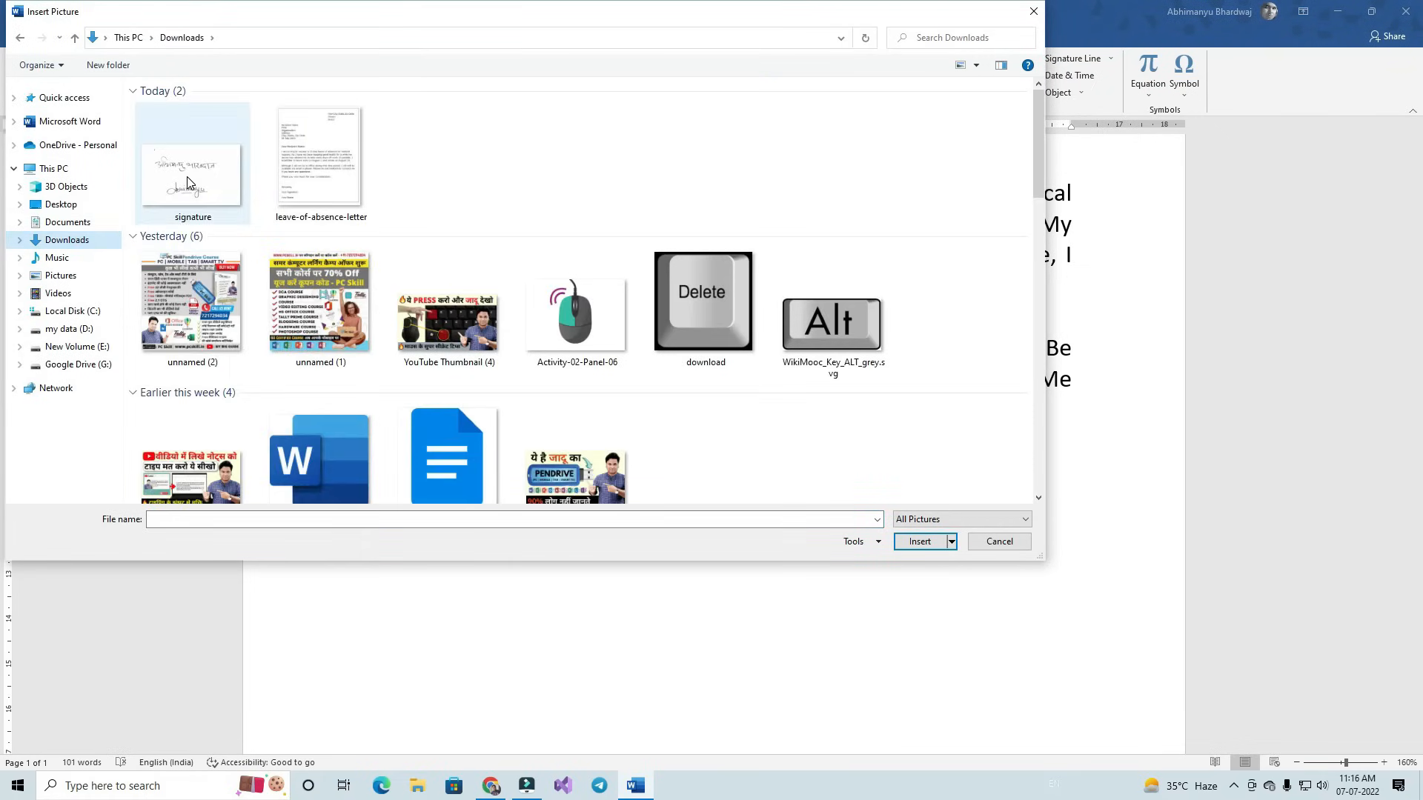
{"action": "double_click", "coordinate": [188, 177]}
{"action": "scroll", "coordinate": [492, 483], "scroll_direction": "down", "scroll_amount": 2}
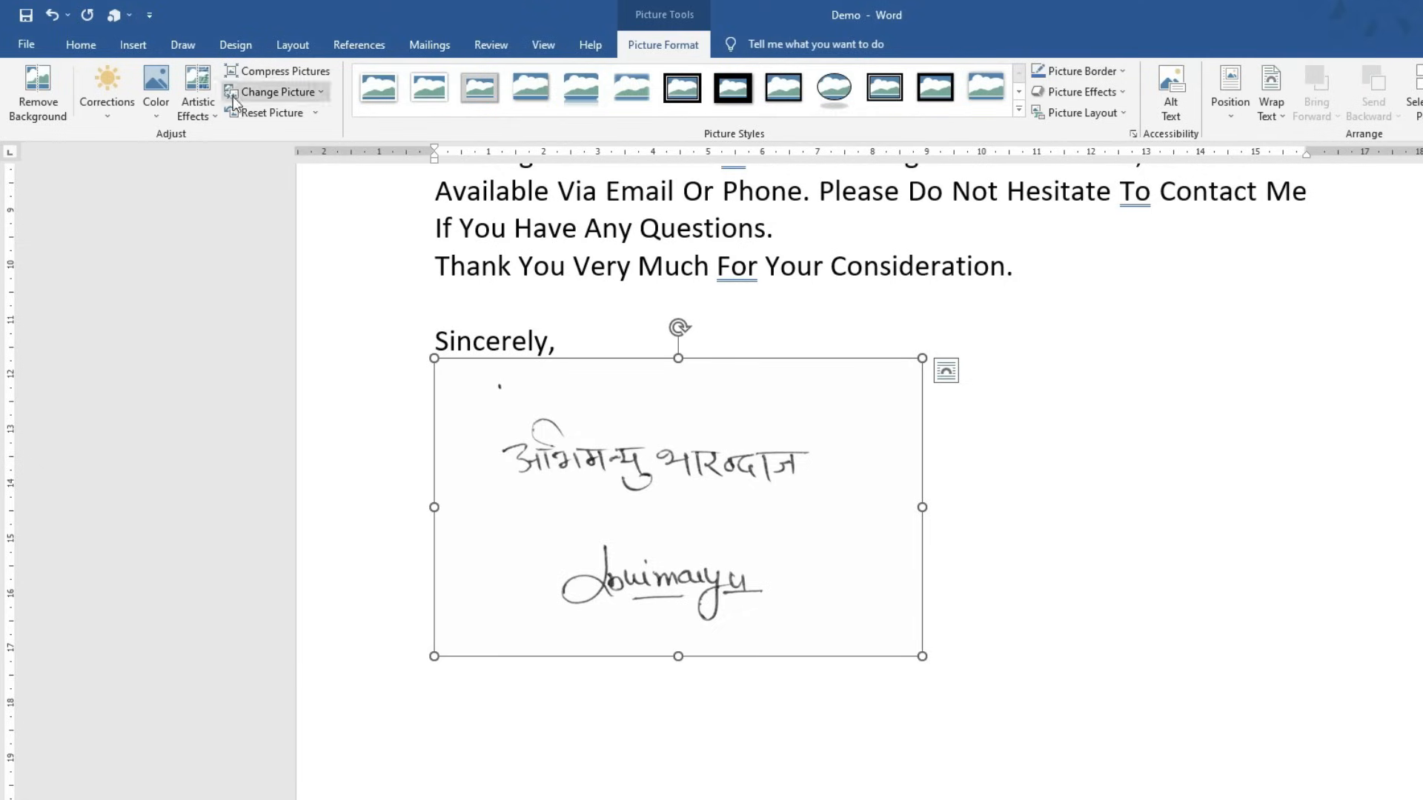
- Apply the Sharpen: 50% picture correction to the scanned signature
{"action": "left_click", "coordinate": [201, 117]}
{"action": "left_click", "coordinate": [160, 112]}
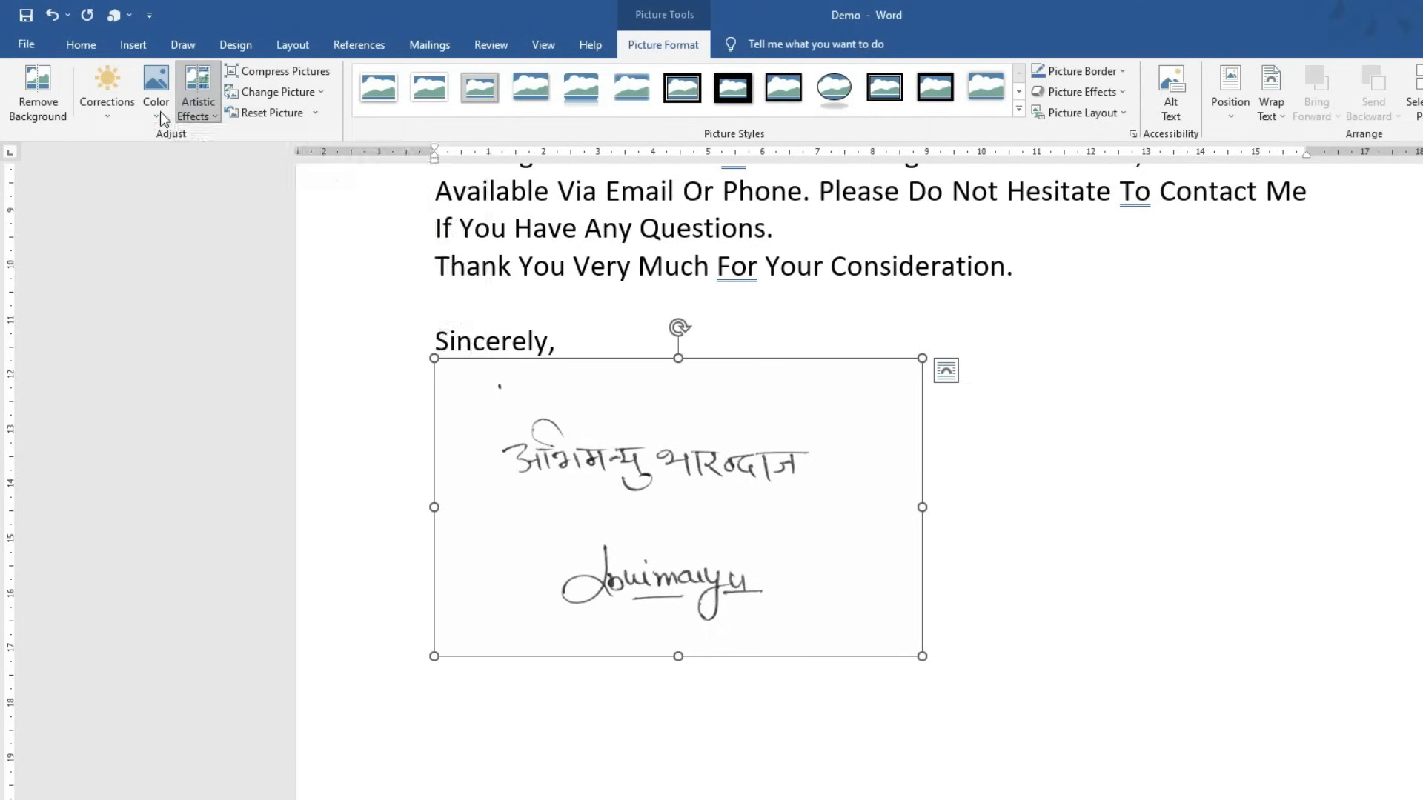
{"action": "left_click", "coordinate": [160, 112]}
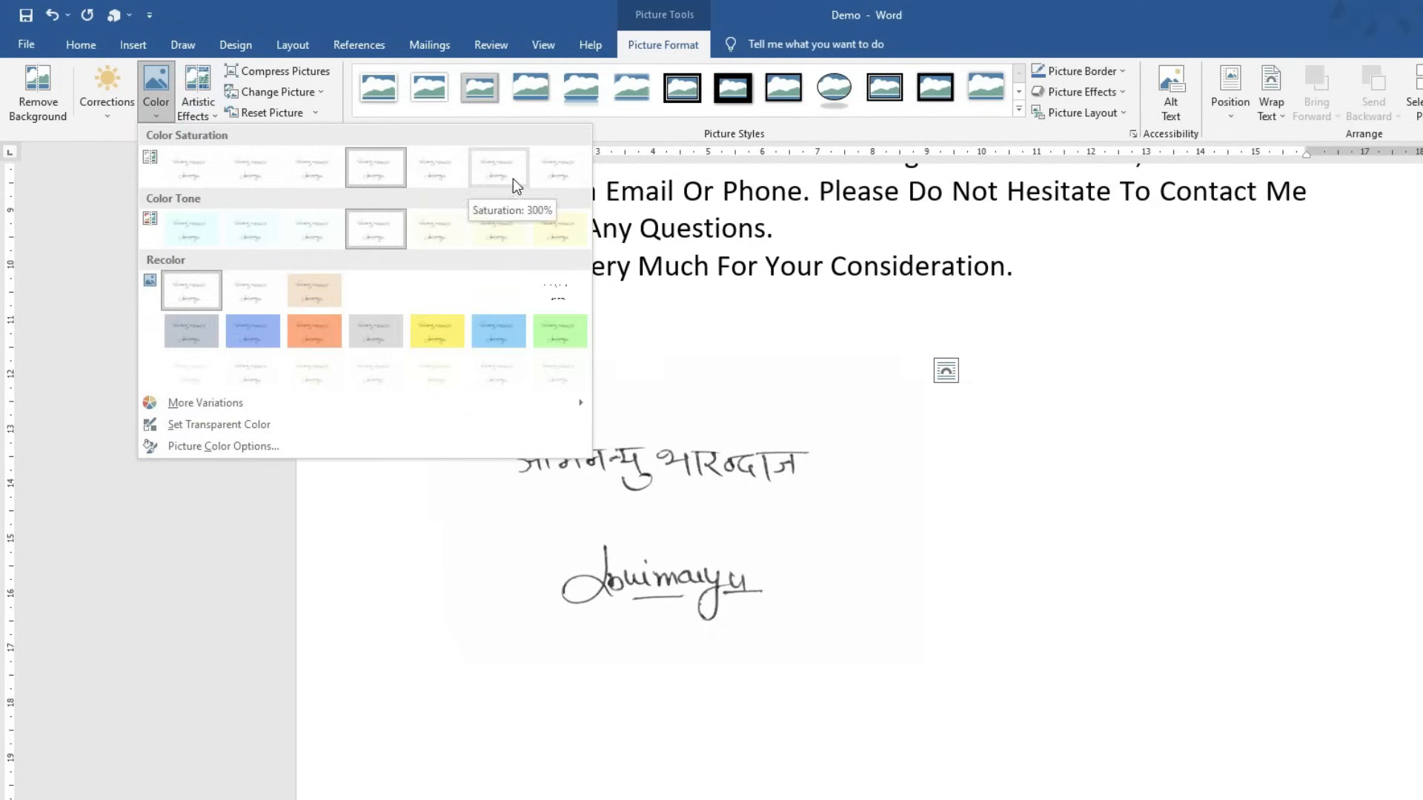
{"action": "left_click", "coordinate": [111, 115]}
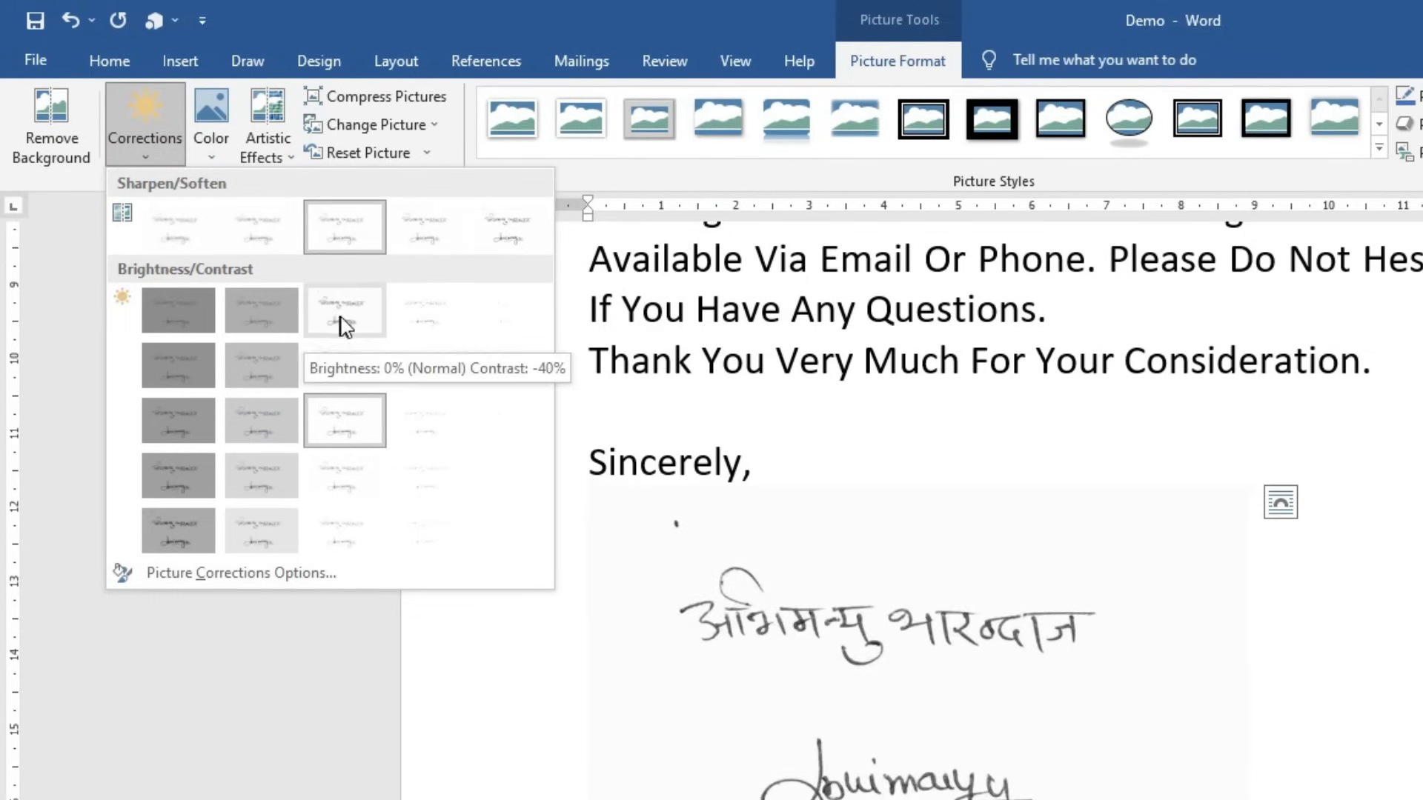
{"action": "left_click", "coordinate": [522, 235]}
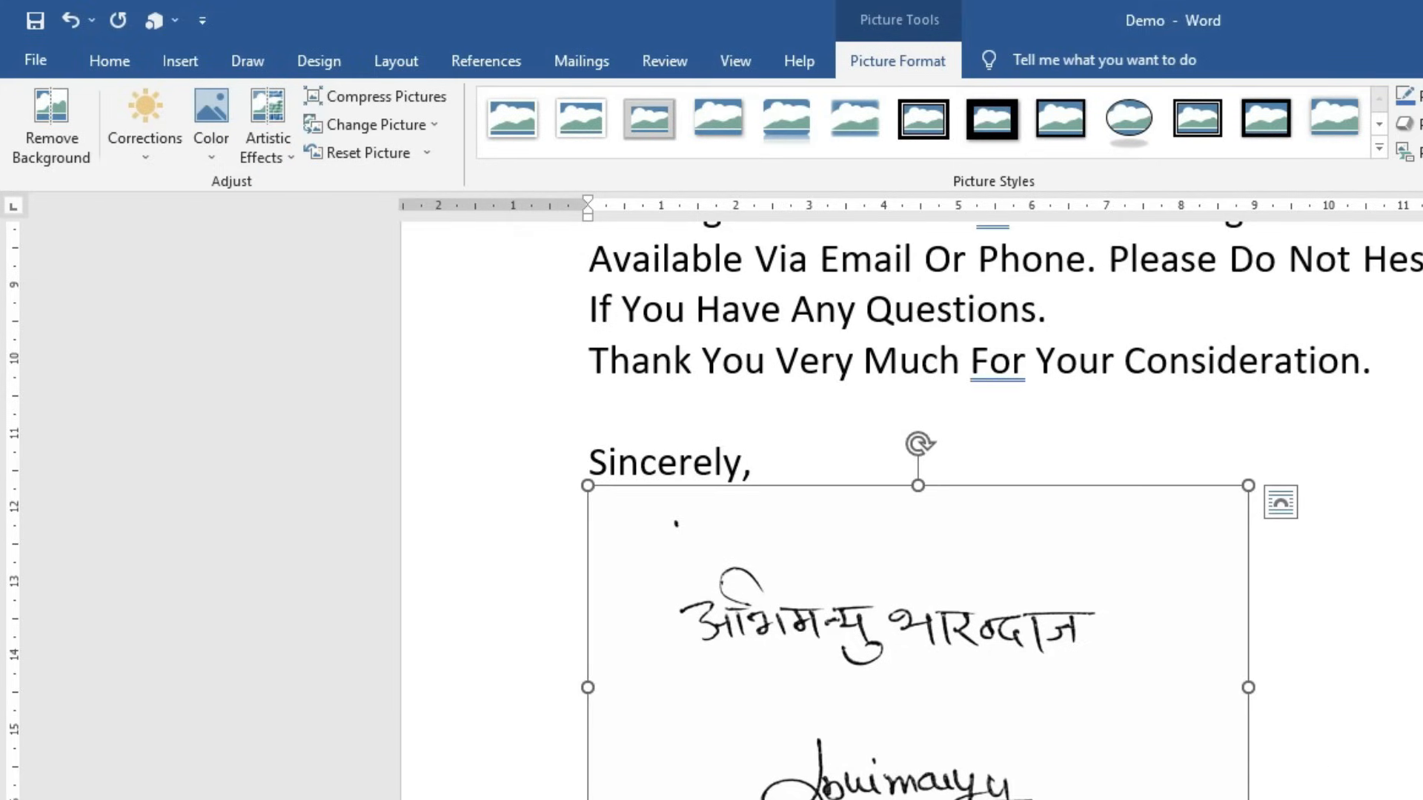
- Crop out the English signature and margins, leaving the Hindi line at 1.58 × 6.15 cm
{"action": "left_click", "coordinate": [1238, 80]}
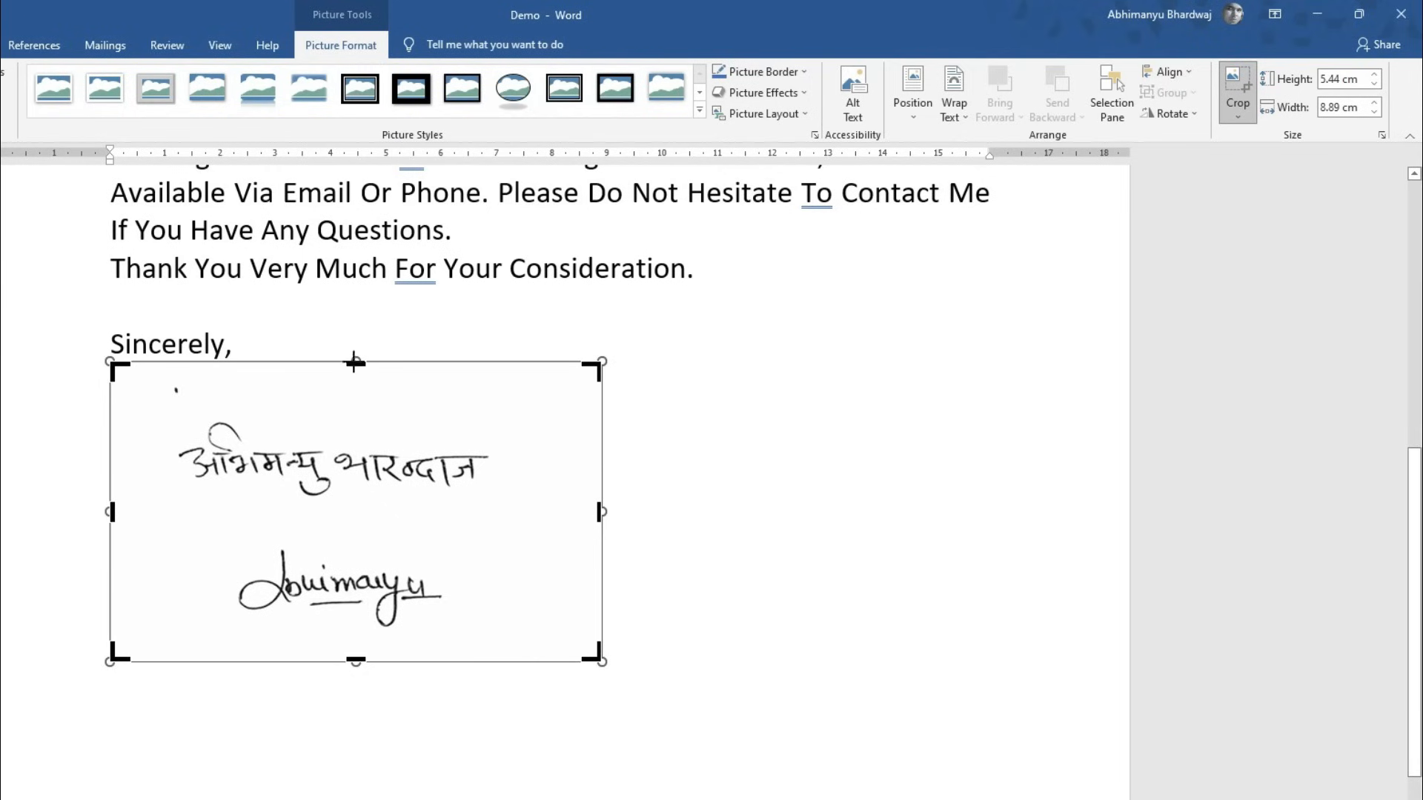
{"action": "left_click_drag", "start_coordinate": [915, 485], "coordinate": [915, 530]}
{"action": "left_click_drag", "start_coordinate": [353, 395], "coordinate": [359, 377]}
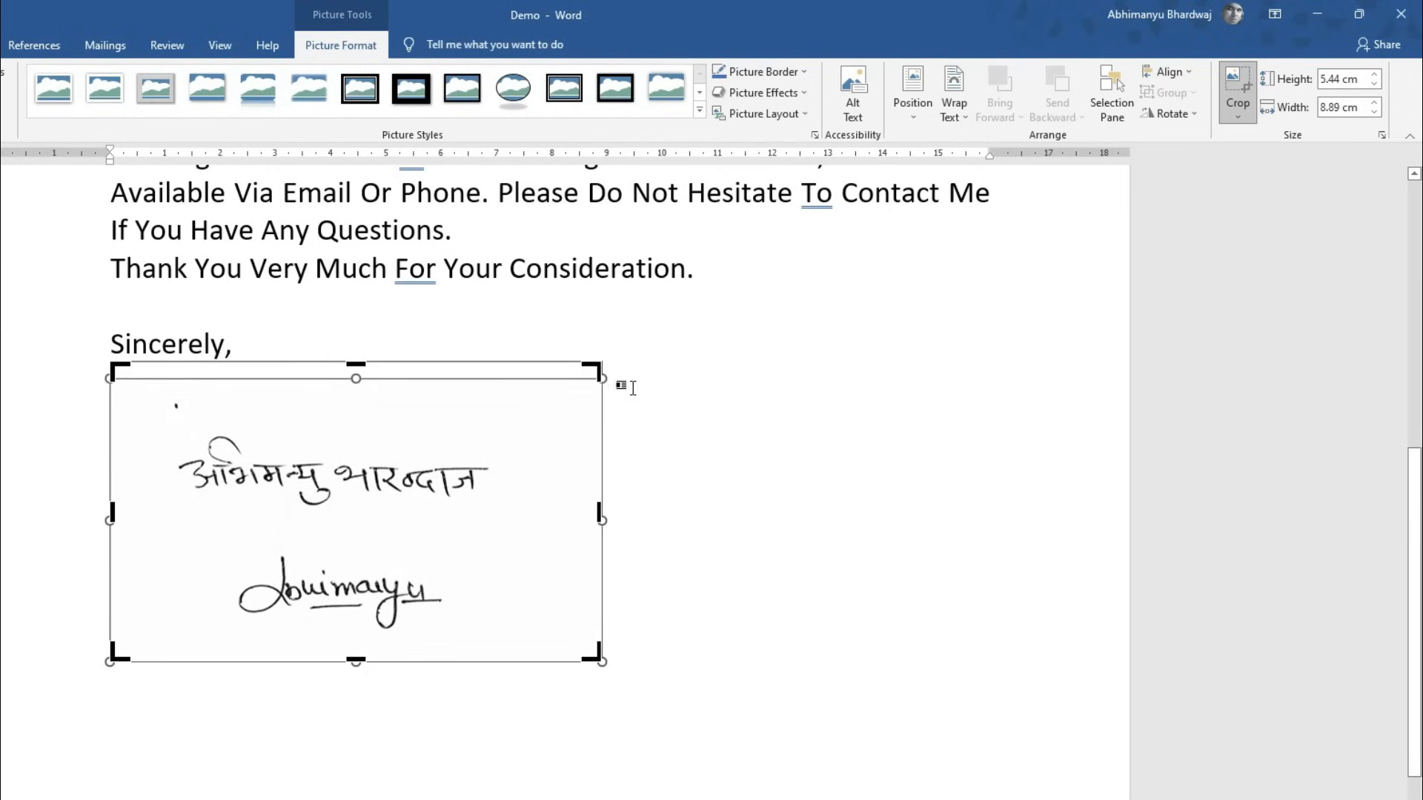
{"action": "key", "text": "ctrl+z"}
{"action": "left_click_drag", "start_coordinate": [601, 365], "coordinate": [585, 420]}
{"action": "mouse_move", "coordinate": [112, 604]}
{"action": "left_mouse_down"}
{"action": "mouse_move", "coordinate": [128, 579]}
{"action": "mouse_move", "coordinate": [129, 468]}
{"action": "mouse_move", "coordinate": [165, 446]}
{"action": "left_mouse_up"}
{"action": "left_click_drag", "start_coordinate": [528, 405], "coordinate": [449, 403]}
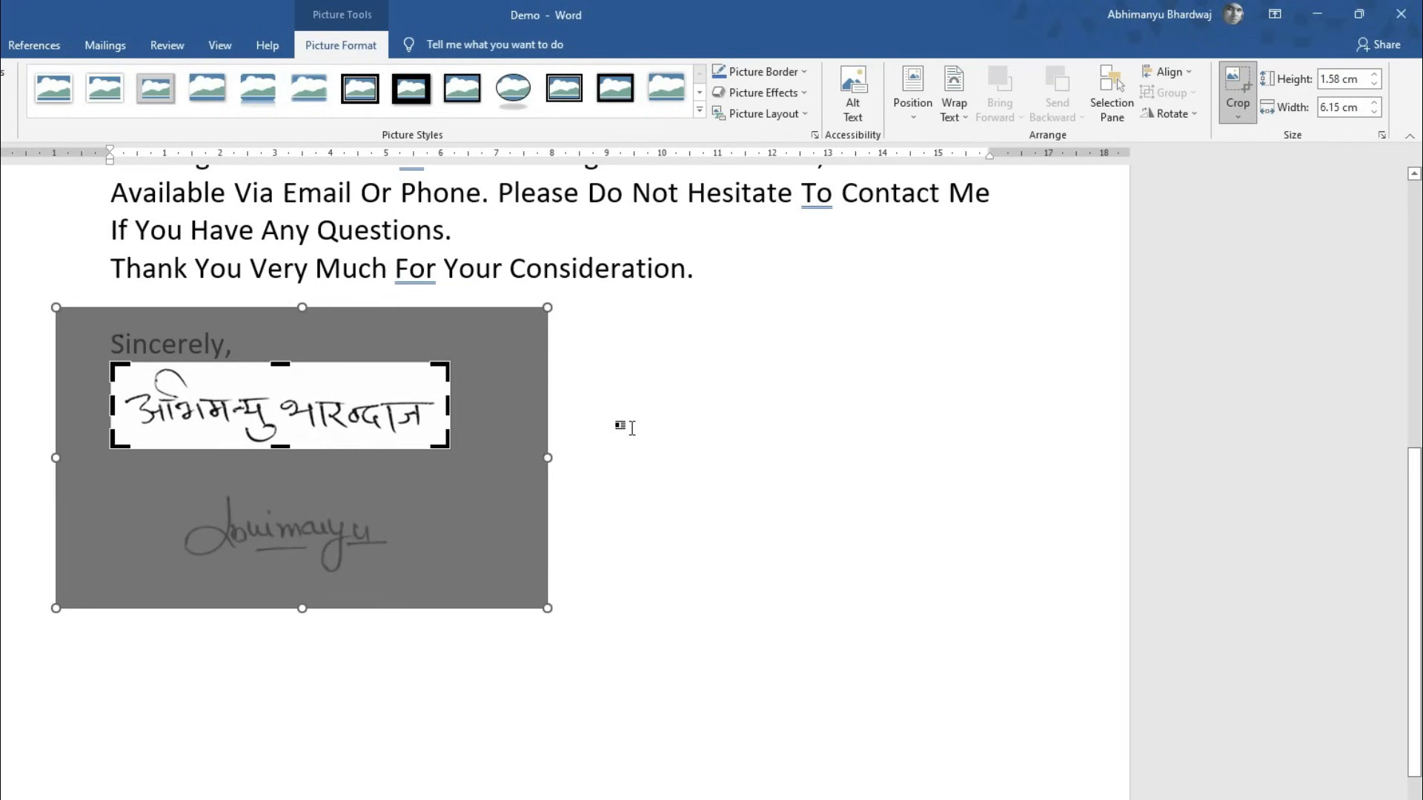
{"action": "left_click", "coordinate": [627, 426]}
{"action": "left_click", "coordinate": [359, 426]}
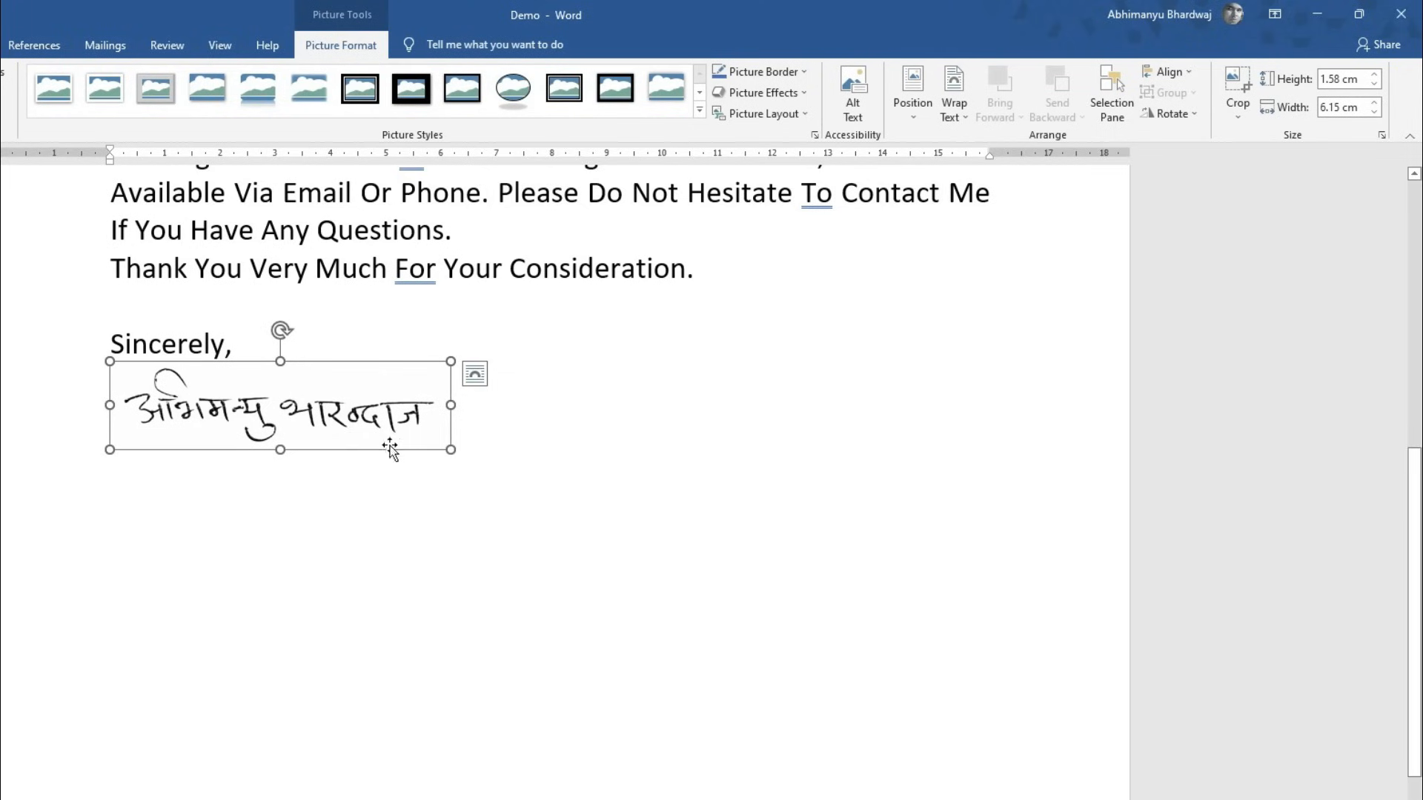
{"action": "left_click", "coordinate": [468, 427]}
- Type the sender's full name on a new line below the signature picture
{"action": "key", "text": "Return"}
{"action": "type", "text": "A"}
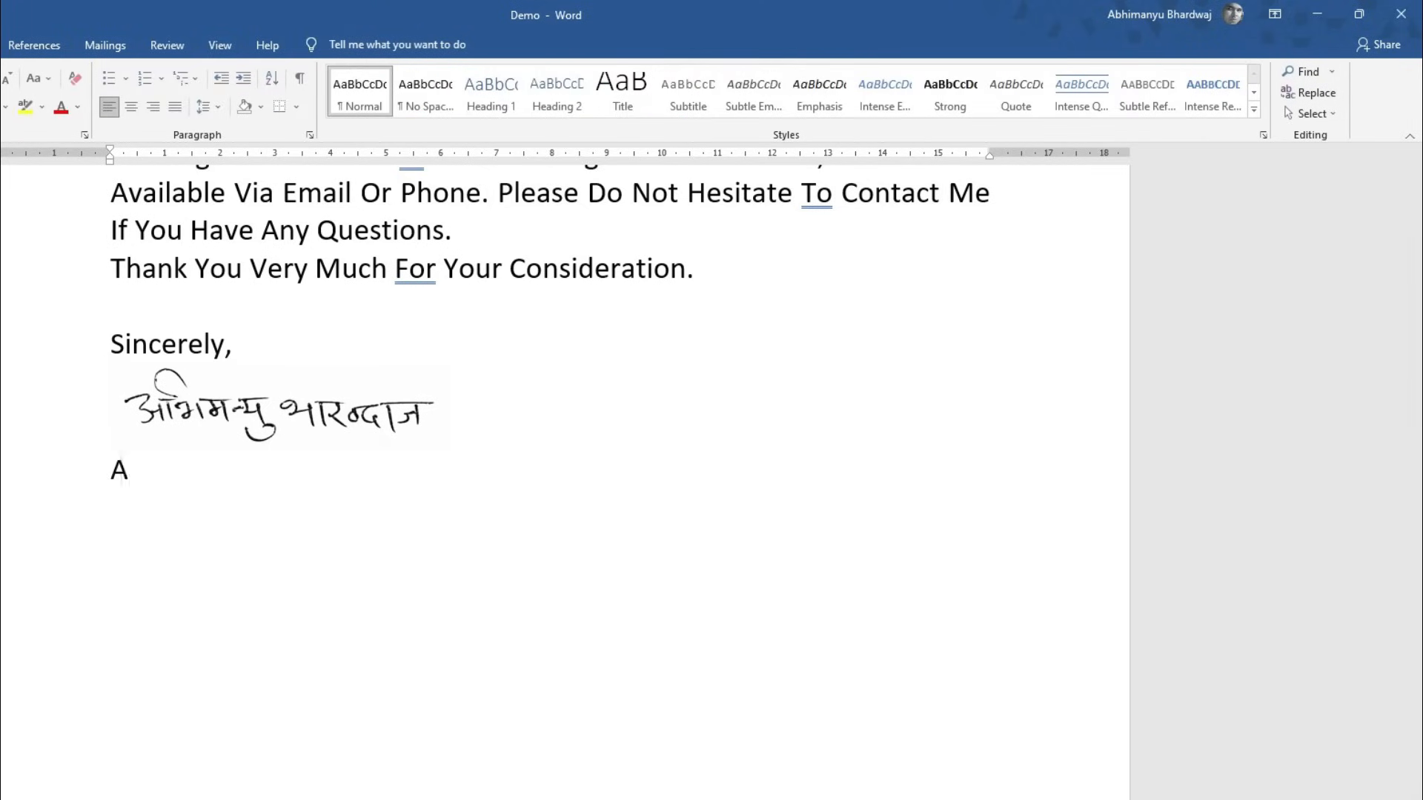
{"action": "type", "text": "vhu"}
{"action": "key", "text": "BackSpace"}
{"action": "key", "text": "BackSpace"}
{"action": "key", "text": "BackSpace"}
{"action": "key", "text": "BackSpace"}
{"action": "type", "text": "Abhiman"}
{"action": "key", "text": "BackSpace"}
{"action": "type", "text": "manyu "}
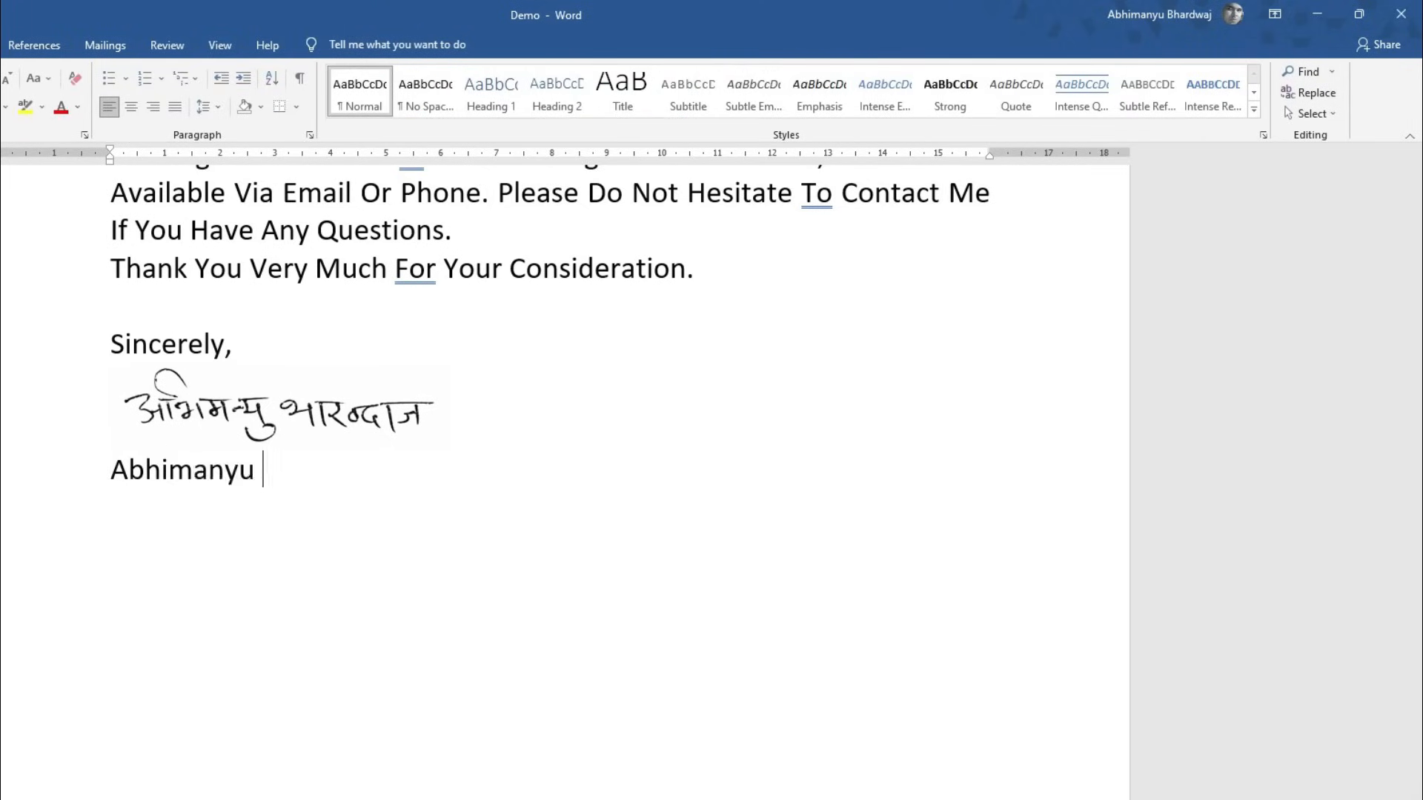
{"action": "type", "text": "Bhardwaj"}
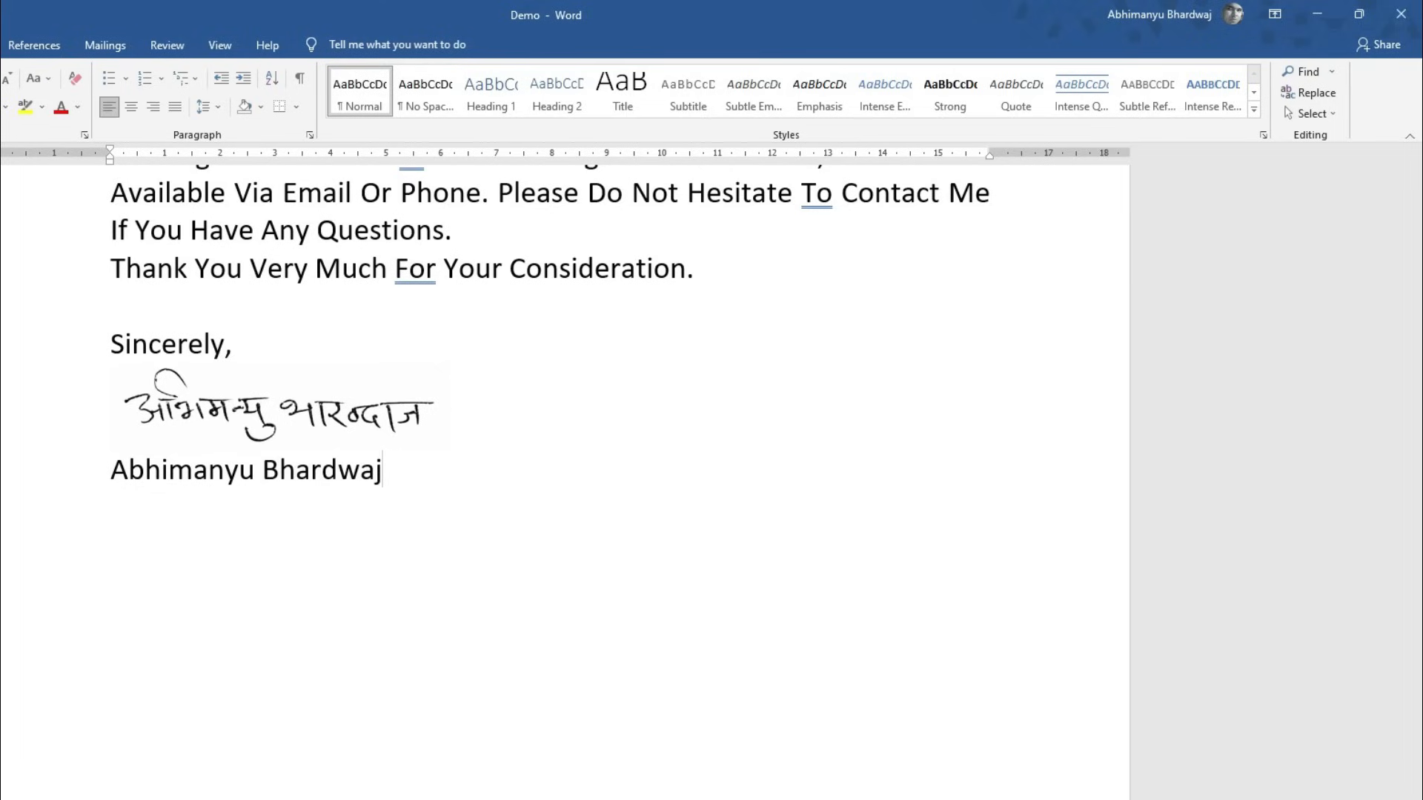
{"action": "key", "text": "Return"}
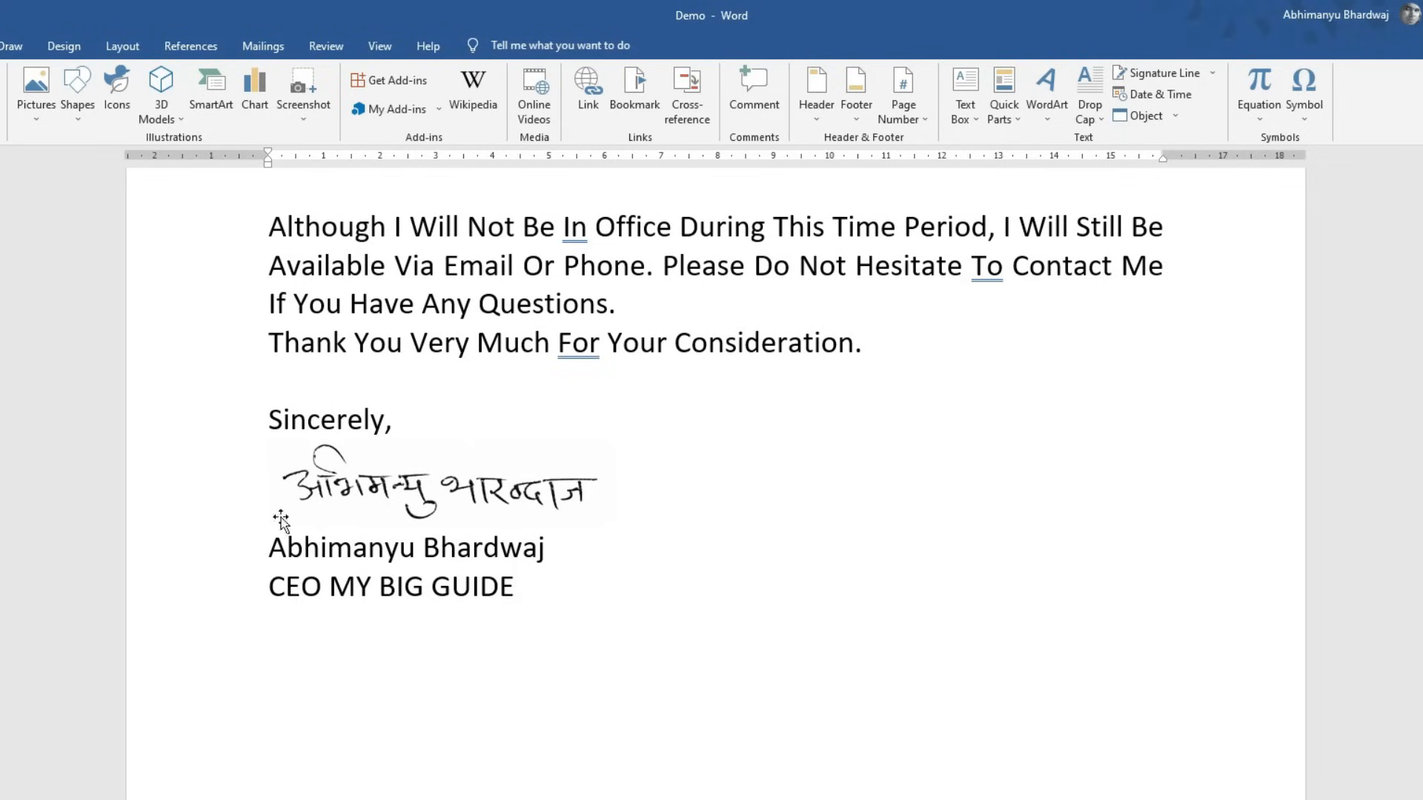
- Save the selected signature, name and title lines to the AutoText gallery as 'Hindi S'
{"action": "mouse_move", "coordinate": [544, 586]}
{"action": "left_mouse_down"}
{"action": "mouse_move", "coordinate": [263, 547]}
{"action": "mouse_move", "coordinate": [228, 486]}
{"action": "left_mouse_up"}
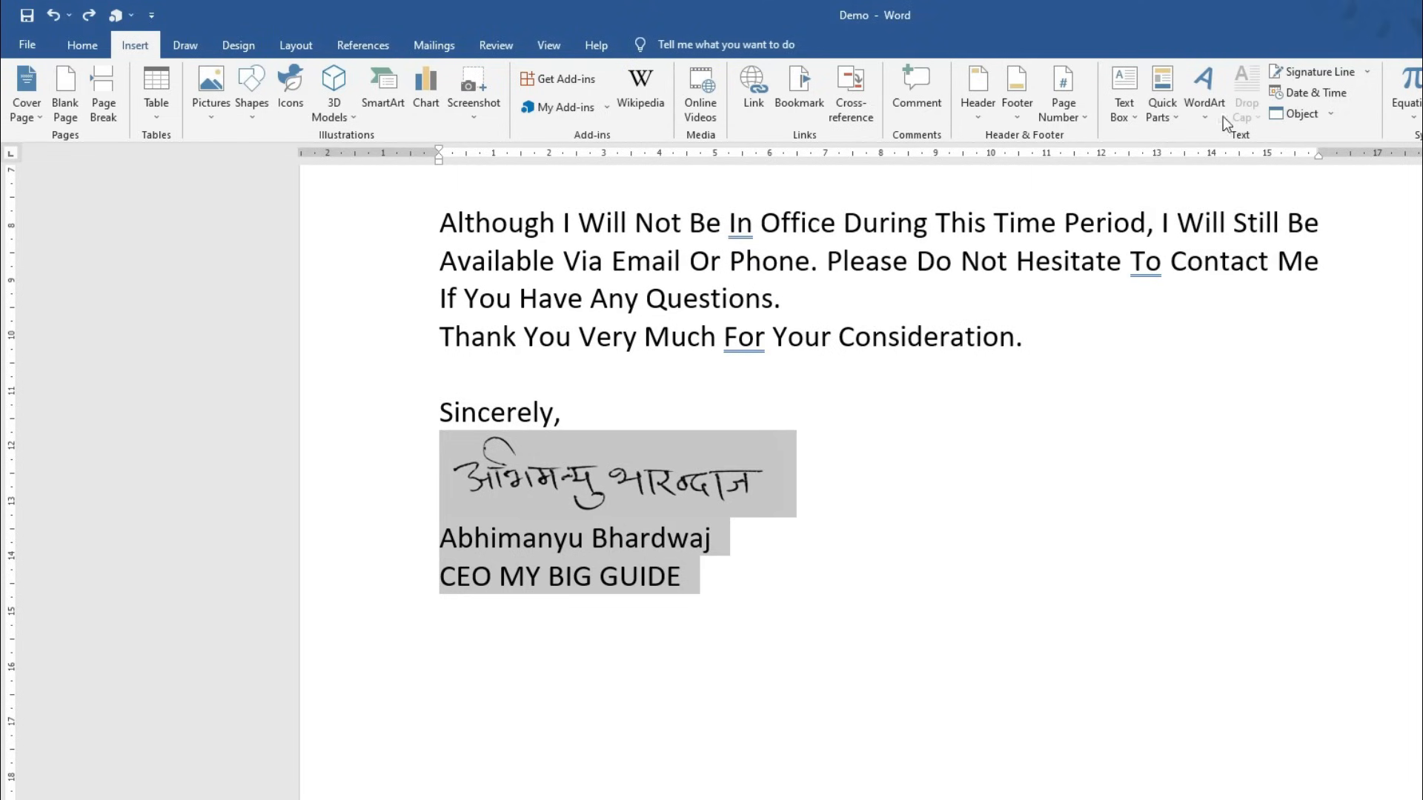
{"action": "left_click", "coordinate": [1178, 119]}
{"action": "mouse_move", "coordinate": [1257, 140]}
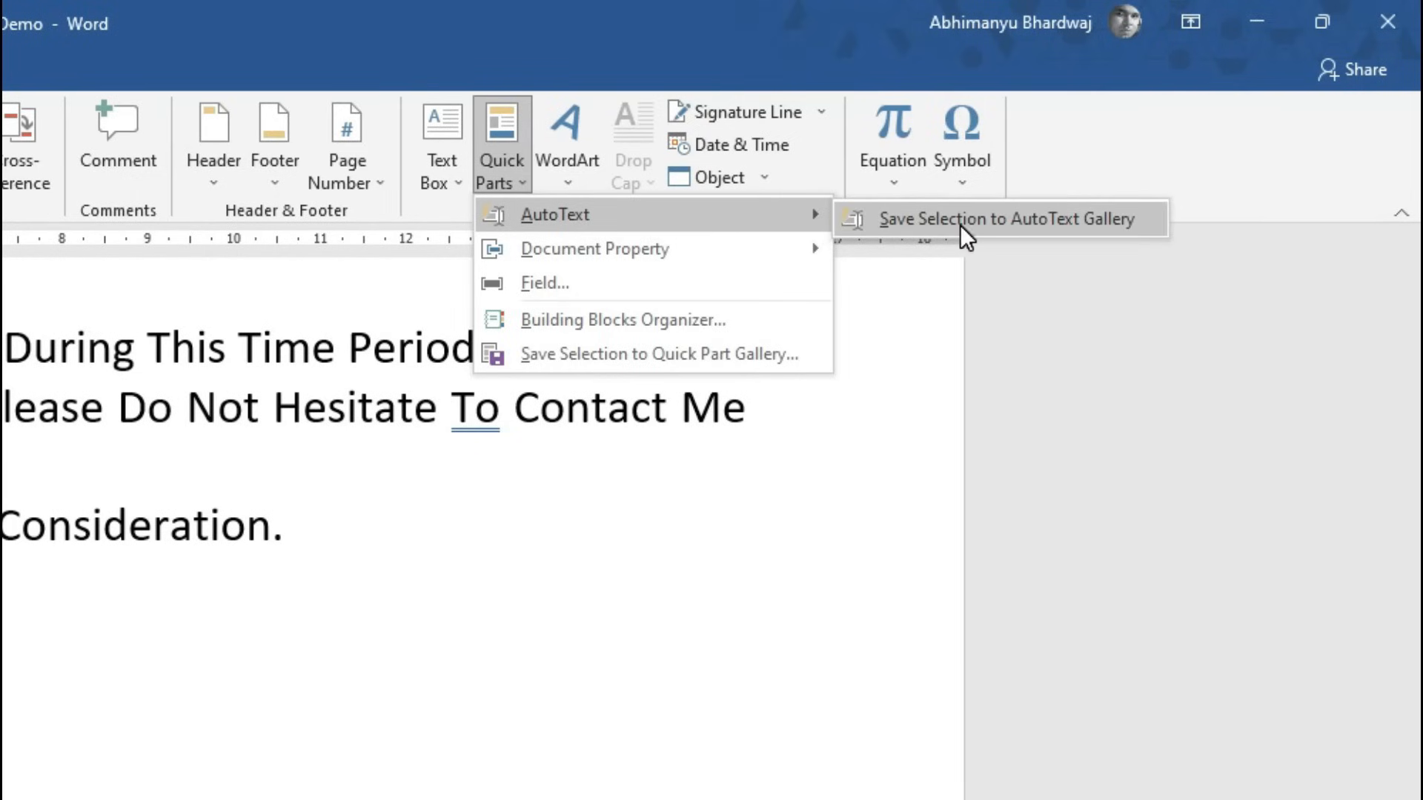
{"action": "left_click", "coordinate": [1011, 225]}
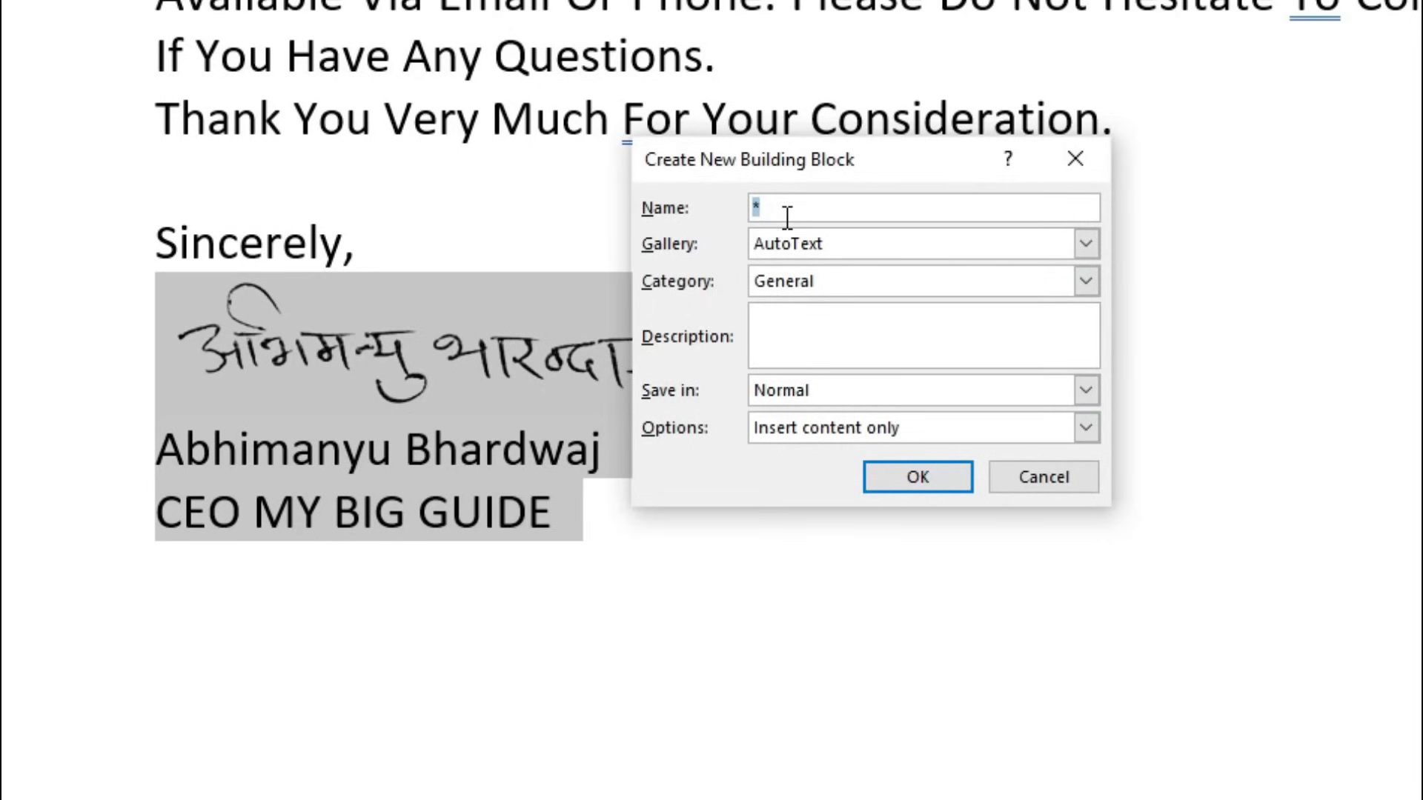
{"action": "type", "text": "Hindi S"}
{"action": "left_click", "coordinate": [922, 483]}
{"action": "left_click", "coordinate": [652, 528]}
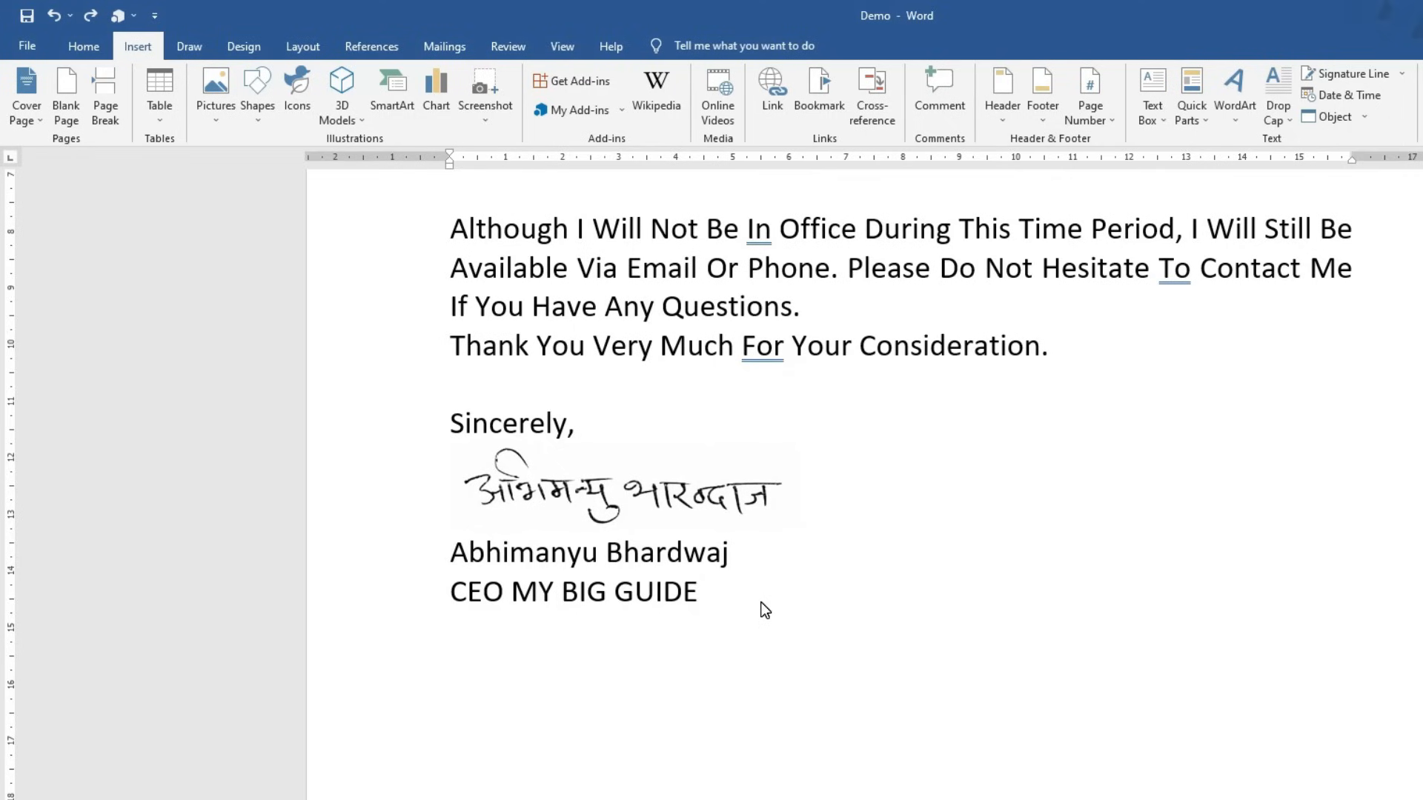
- Re-crop the signature picture to show the English signature and trim its right side
{"action": "left_click", "coordinate": [633, 510]}
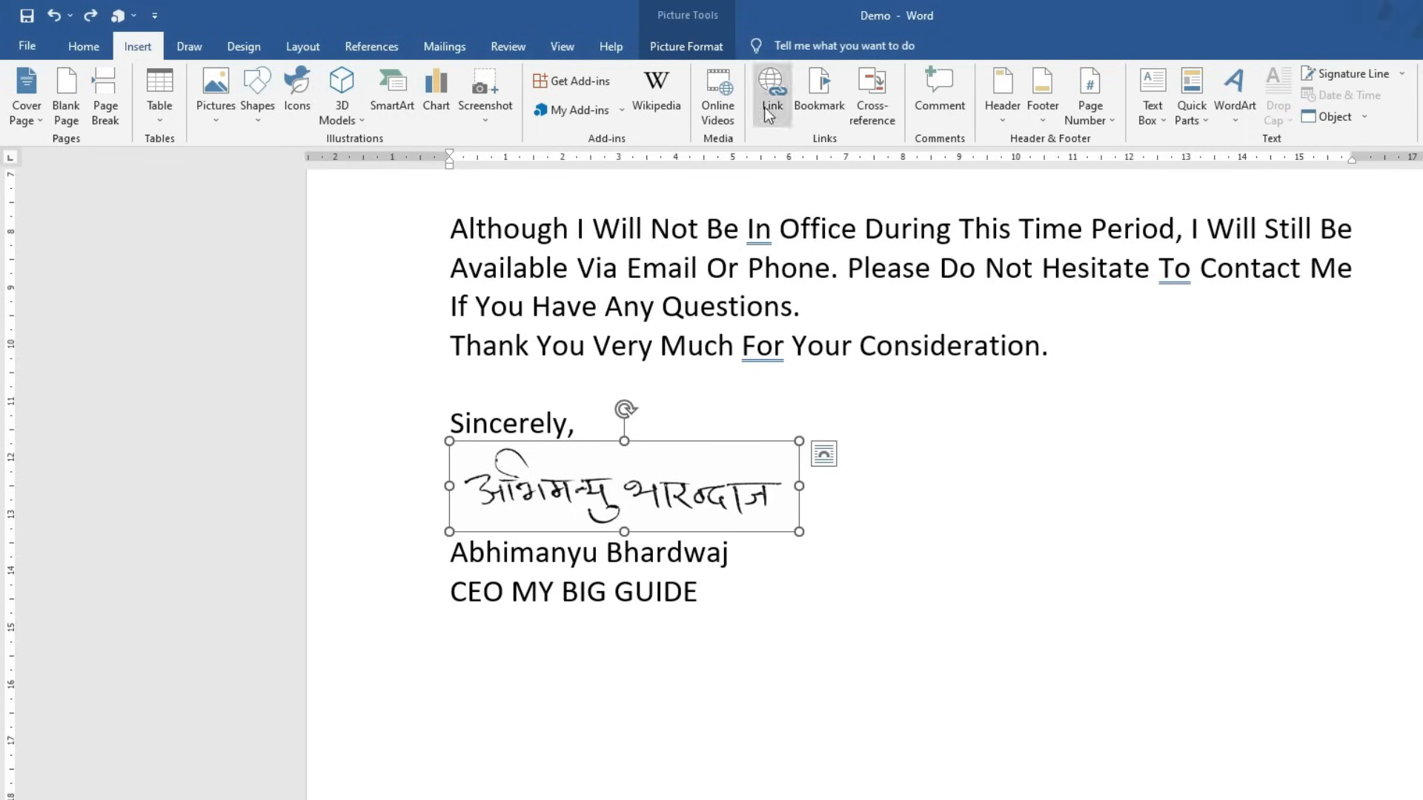
{"action": "left_click", "coordinate": [686, 46]}
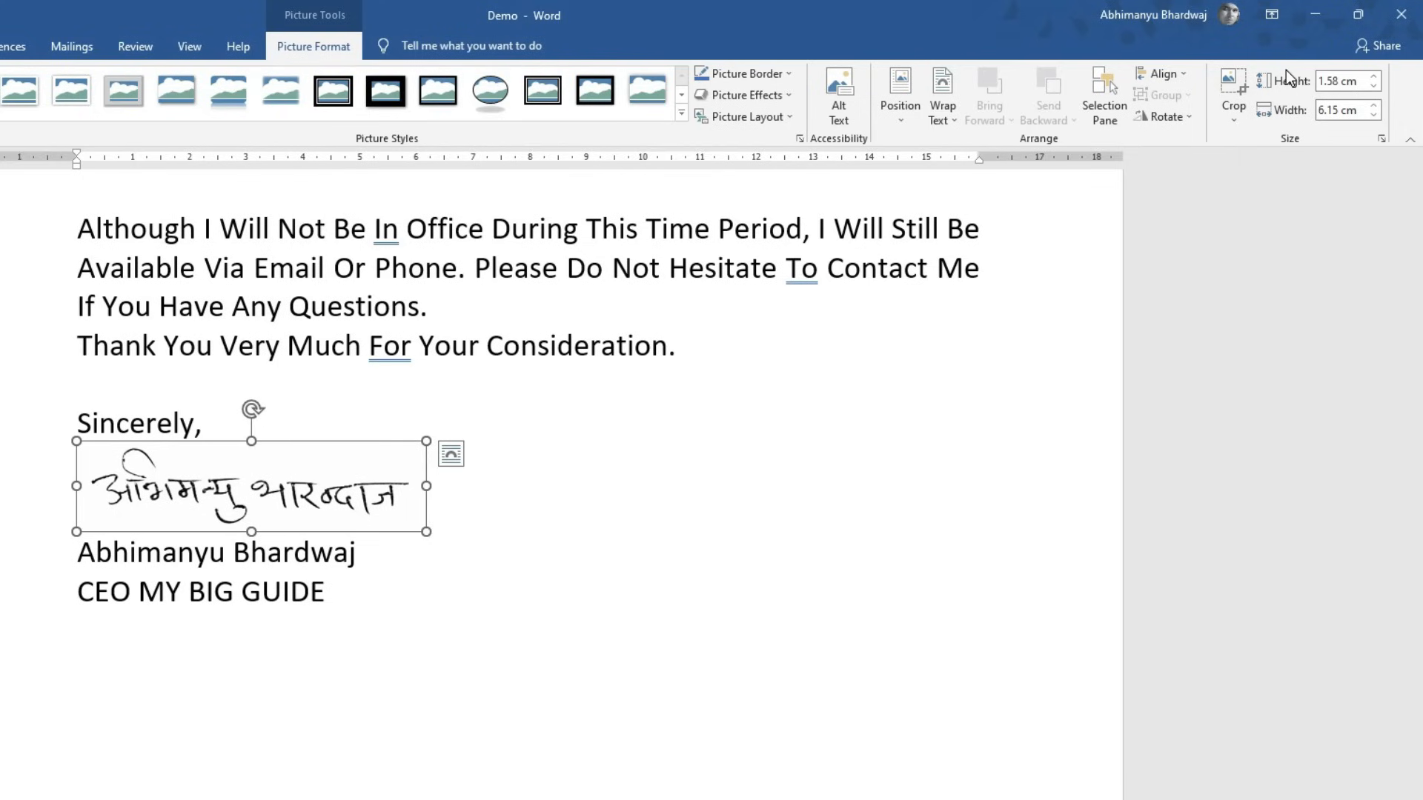
{"action": "left_click", "coordinate": [1234, 83]}
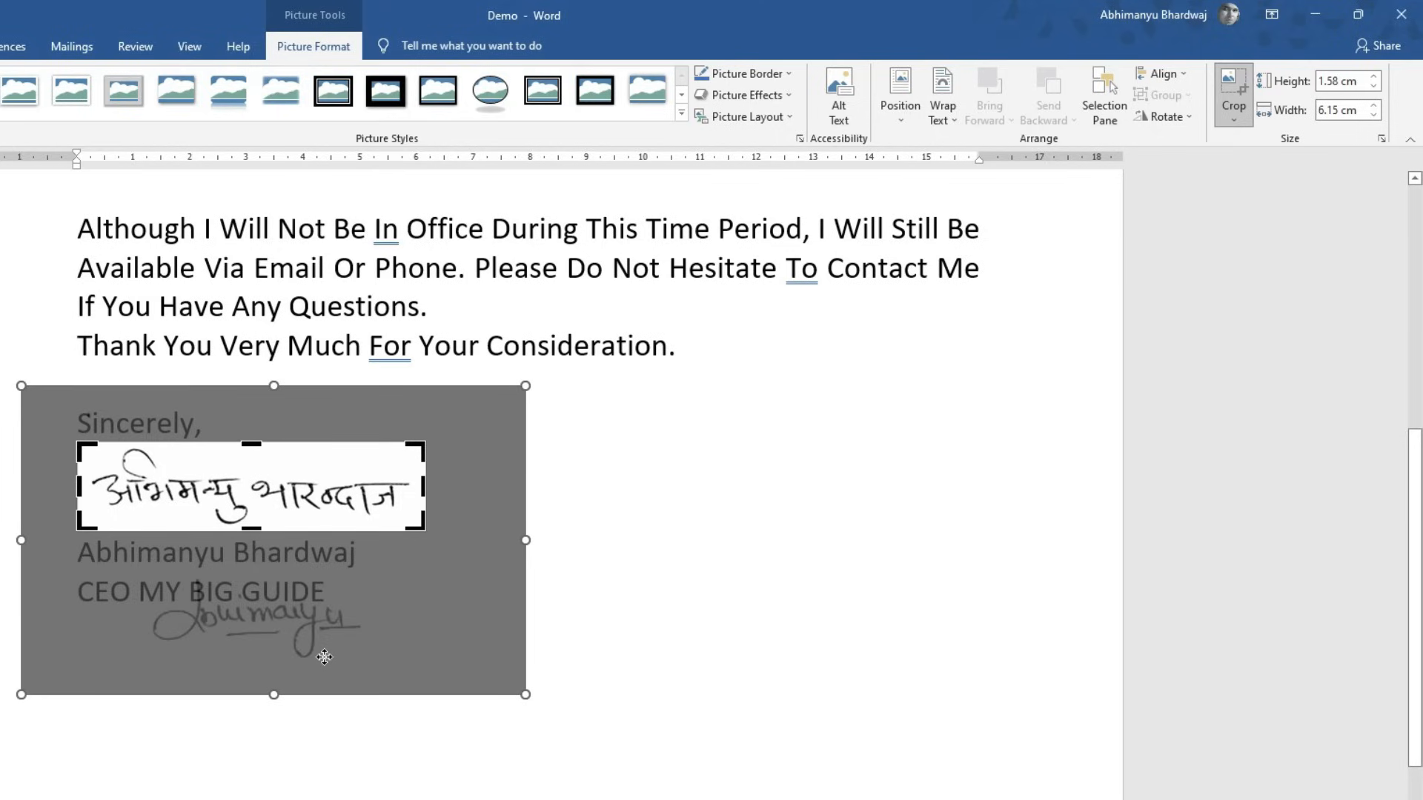
{"action": "mouse_move", "coordinate": [324, 657]}
{"action": "left_mouse_down"}
{"action": "mouse_move", "coordinate": [311, 522]}
{"action": "mouse_move", "coordinate": [264, 530]}
{"action": "left_mouse_up"}
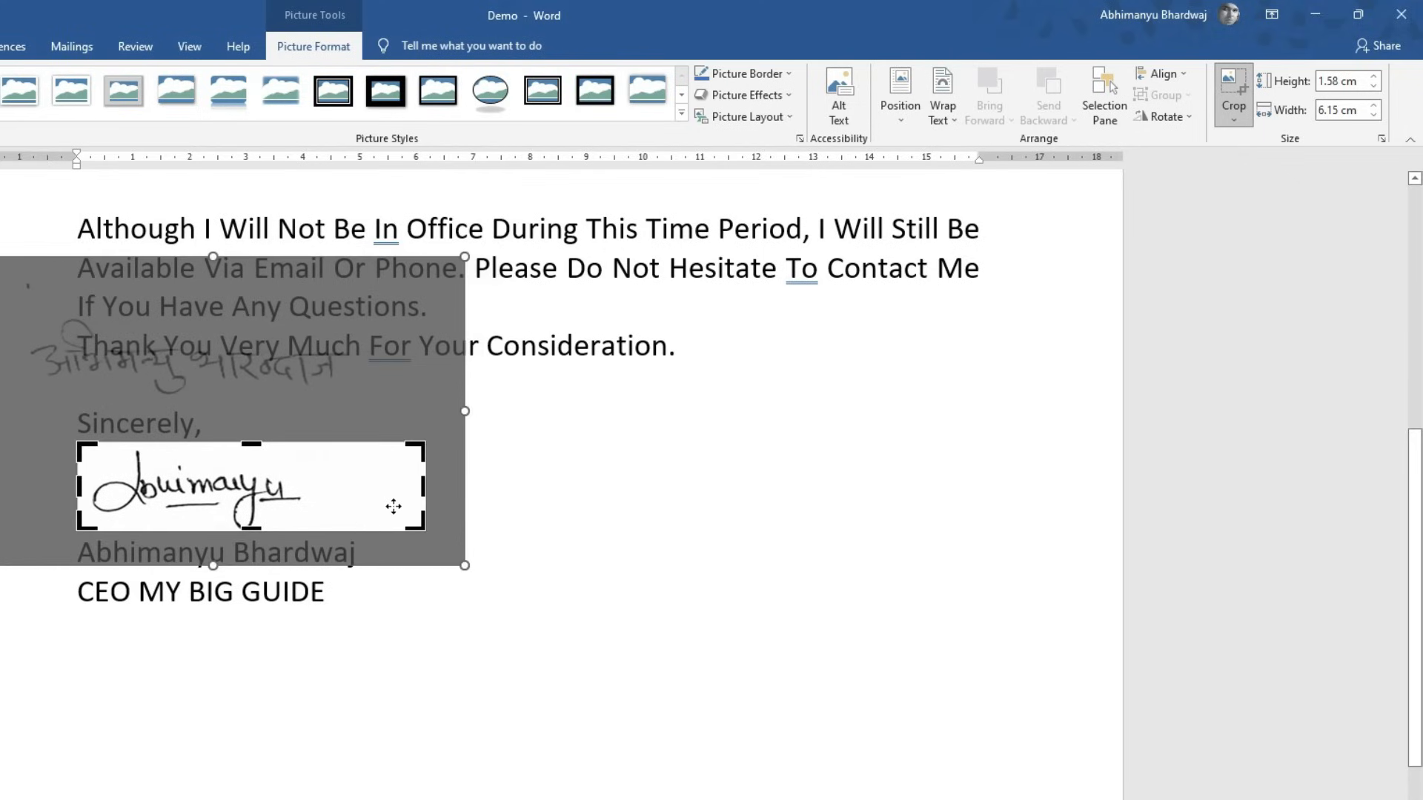
{"action": "left_click_drag", "start_coordinate": [425, 488], "coordinate": [318, 489]}
{"action": "left_click", "coordinate": [501, 515]}
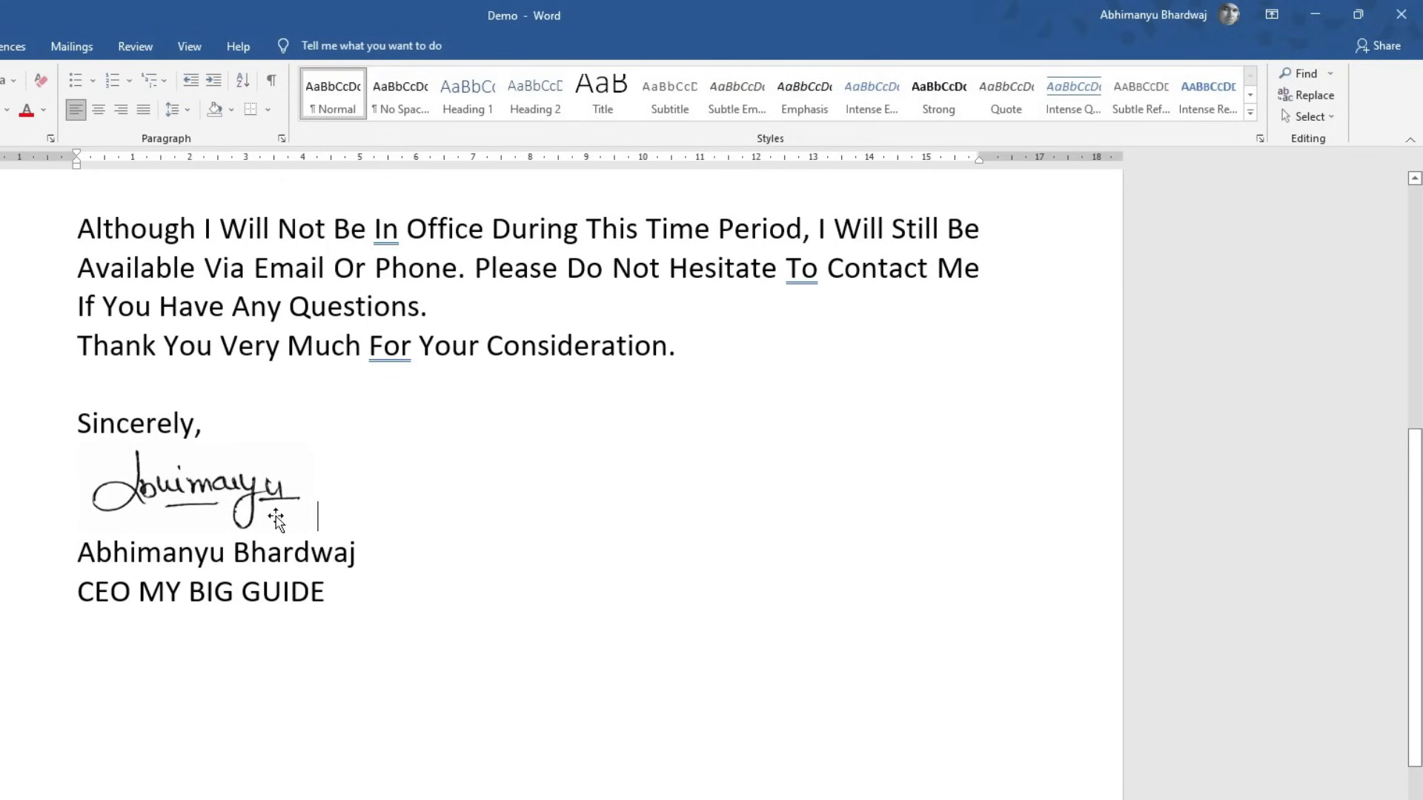
- Save the English signature block to the AutoText gallery under the name 'Eng S'
{"action": "left_click_drag", "start_coordinate": [332, 602], "coordinate": [49, 506]}
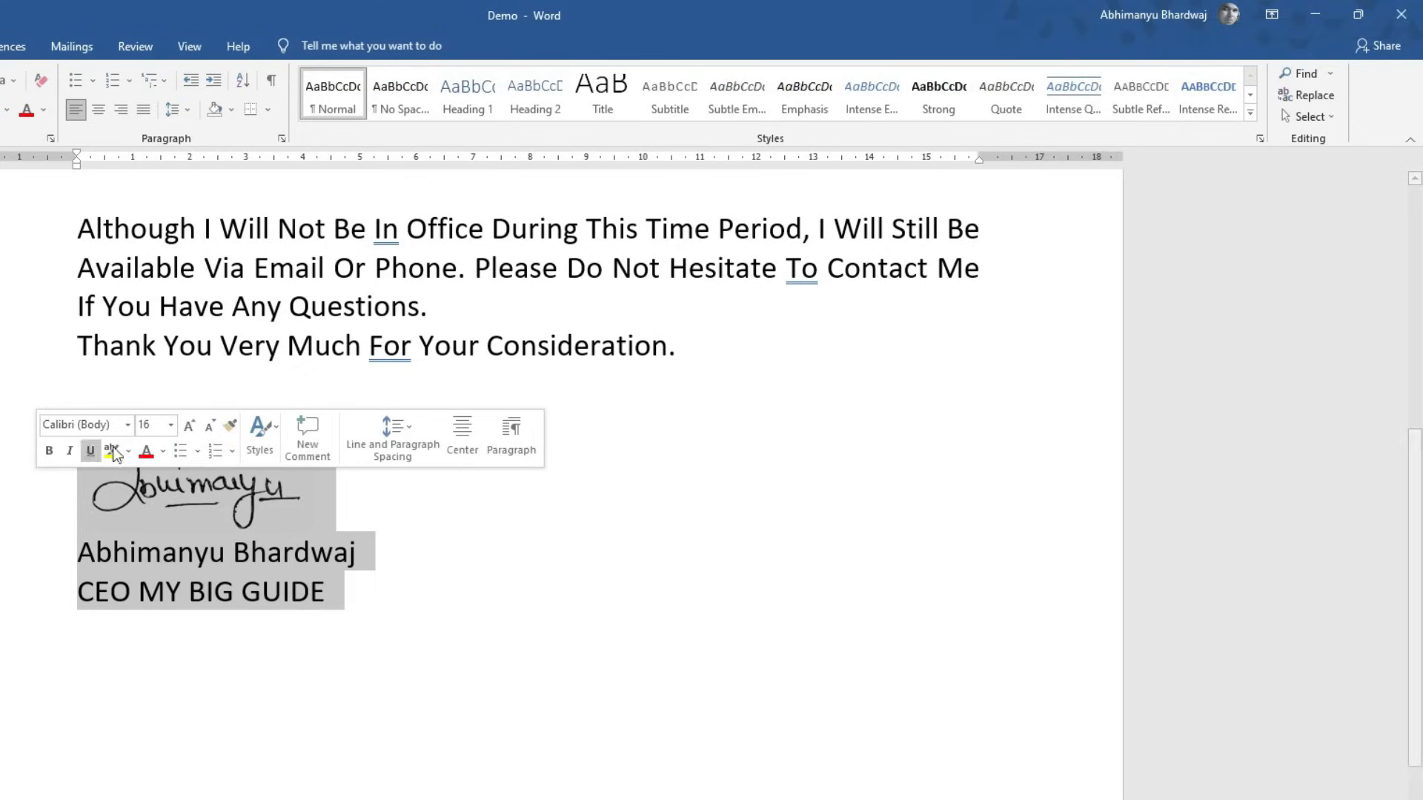
{"action": "left_click", "coordinate": [0, 46]}
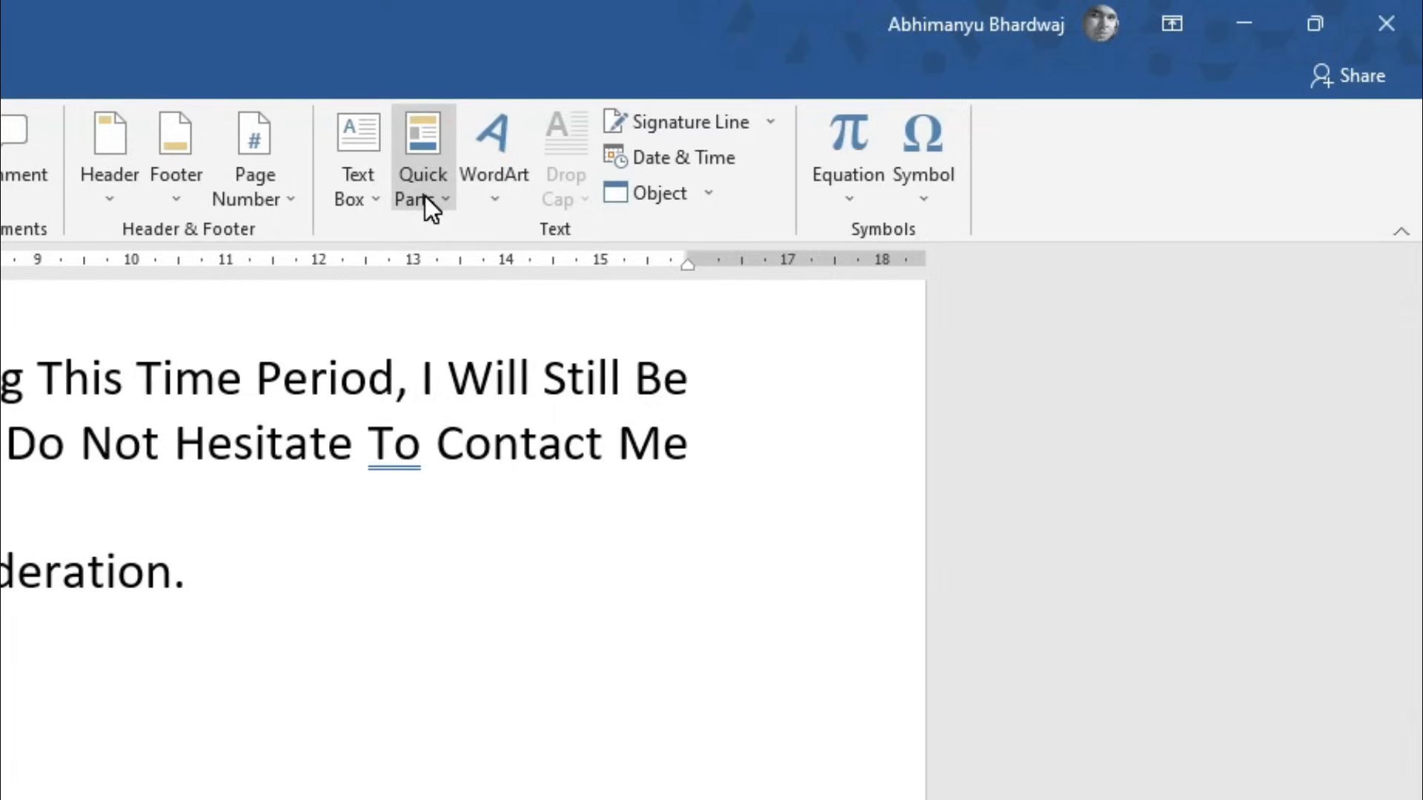
{"action": "left_click", "coordinate": [821, 118]}
{"action": "mouse_move", "coordinate": [957, 146]}
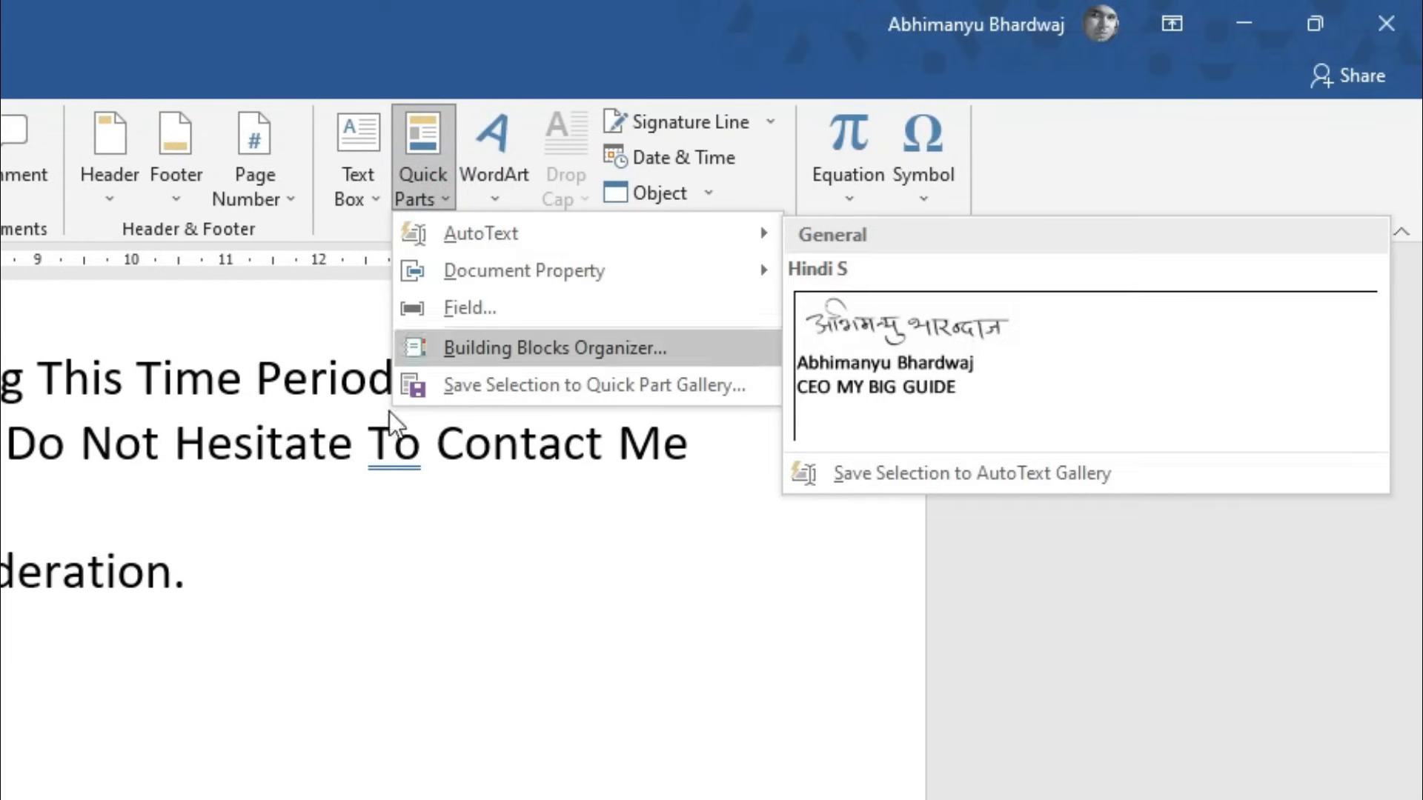
{"action": "mouse_move", "coordinate": [694, 241]}
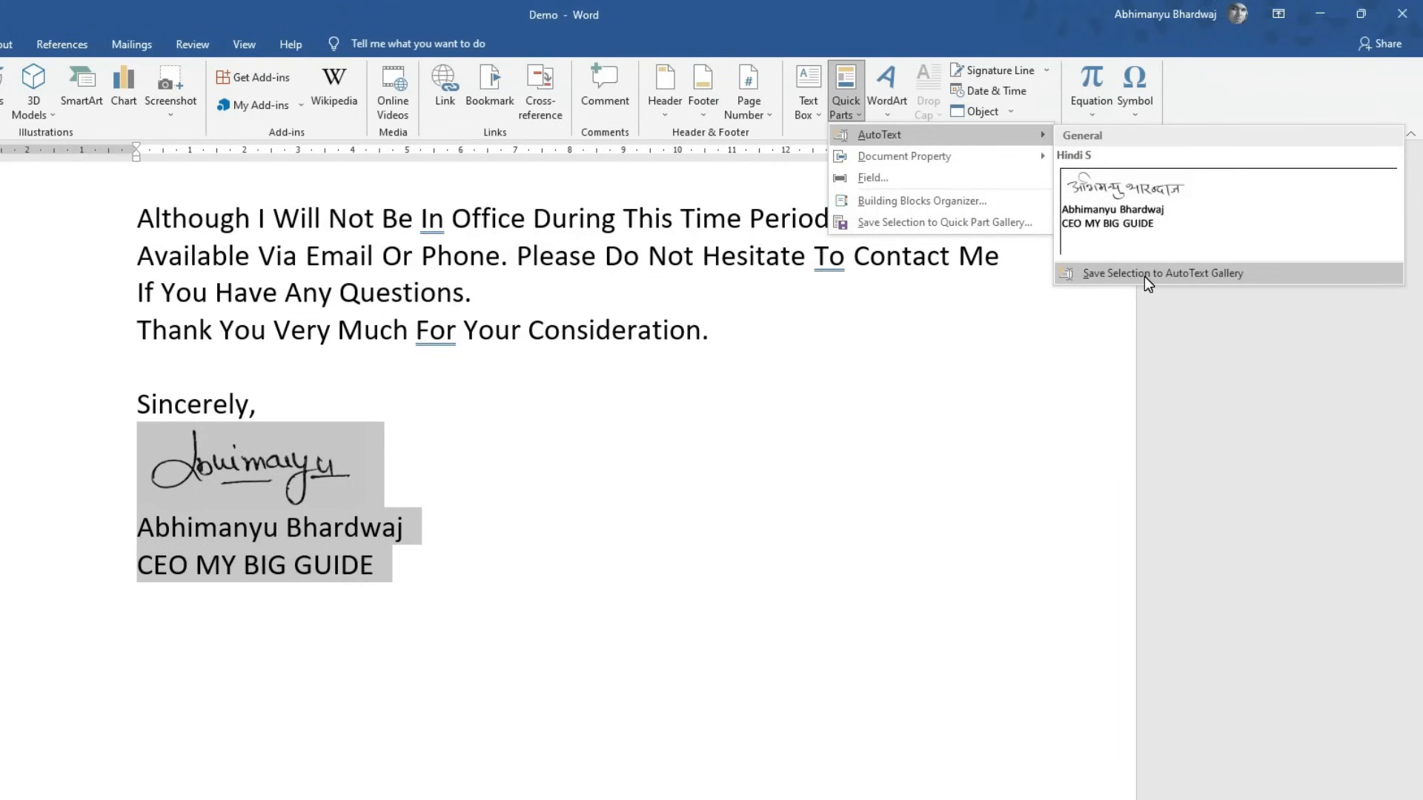
{"action": "left_click", "coordinate": [1144, 277]}
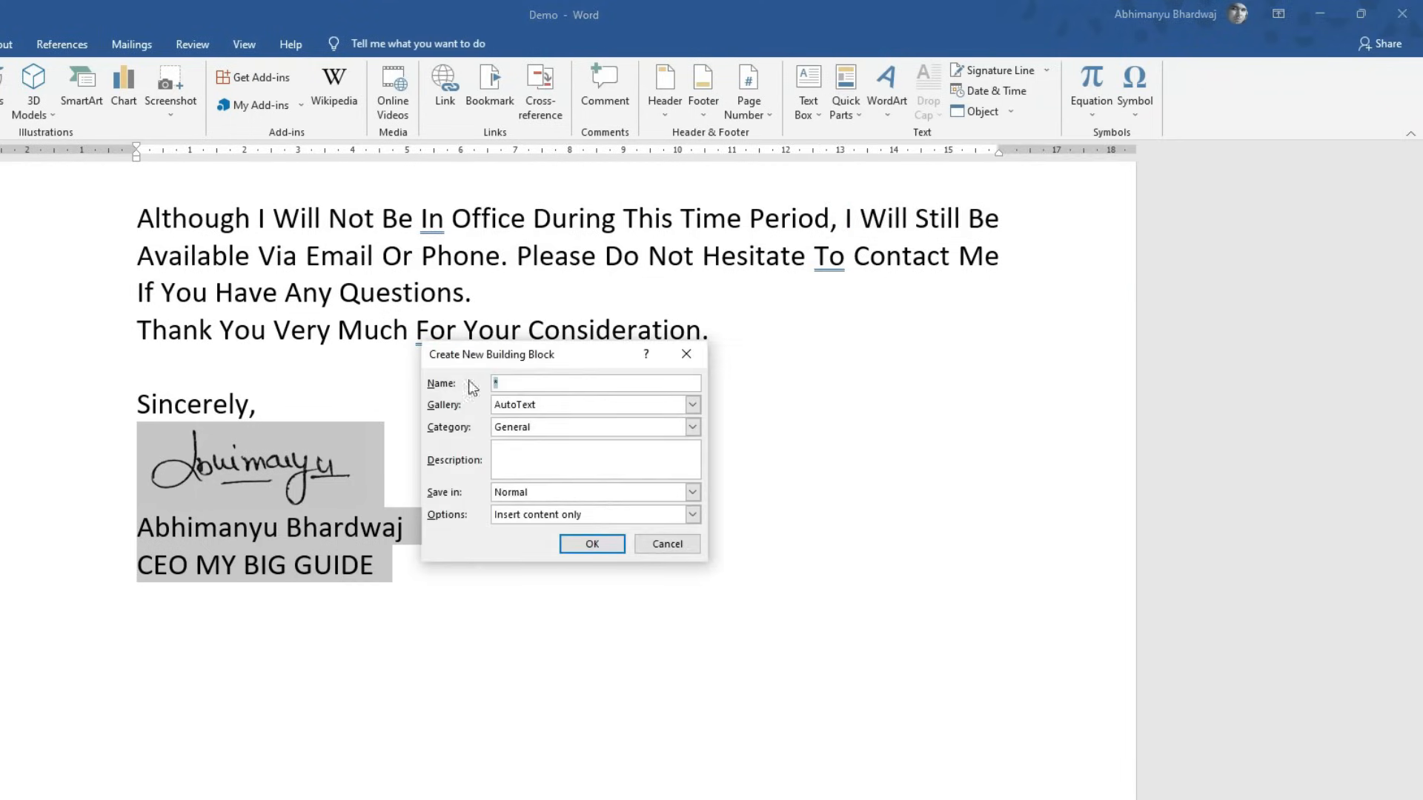
{"action": "type", "text": "En"}
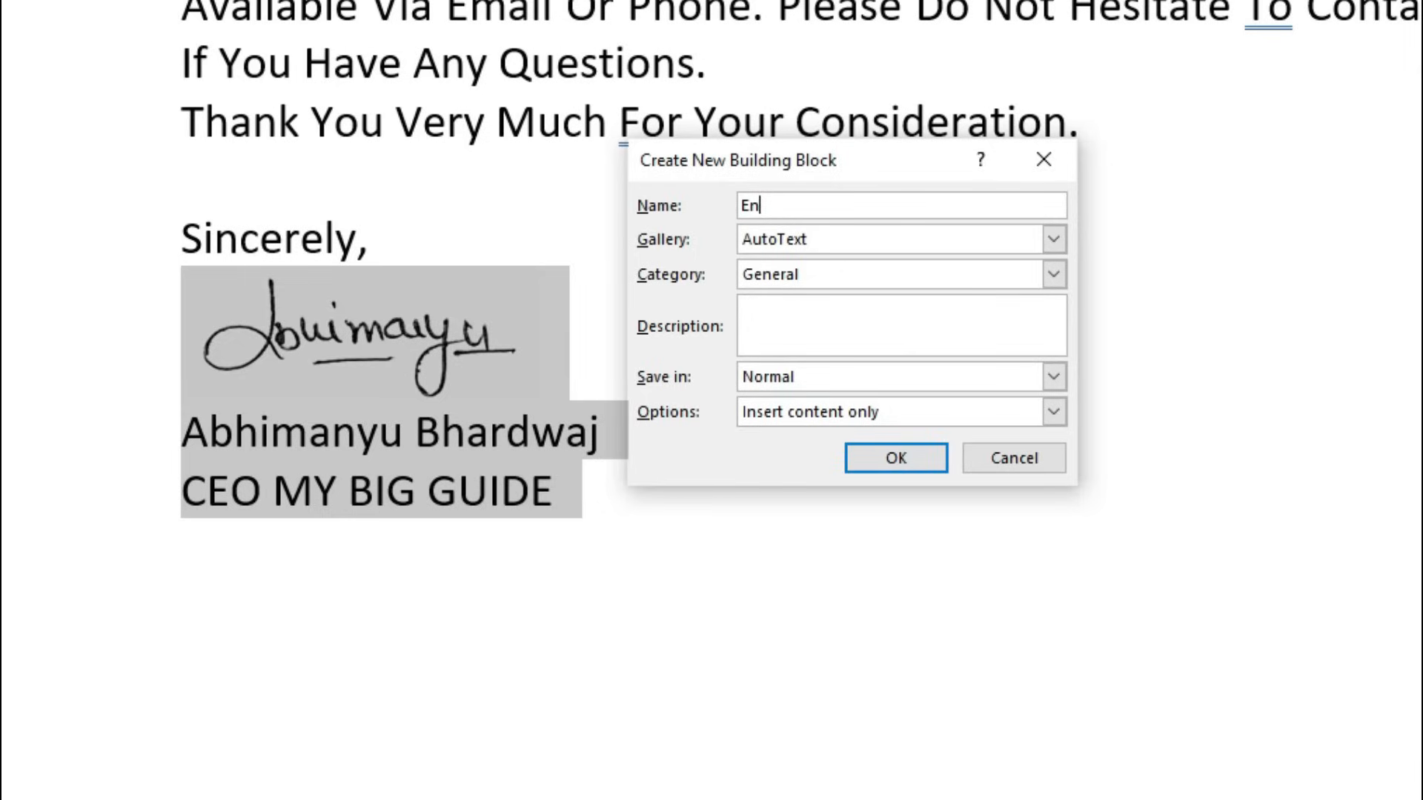
{"action": "type", "text": "g S"}
- Create the Eng S entry, delete the selected block, and insert 'Hindi S' from AutoText
{"action": "left_click", "coordinate": [896, 458]}
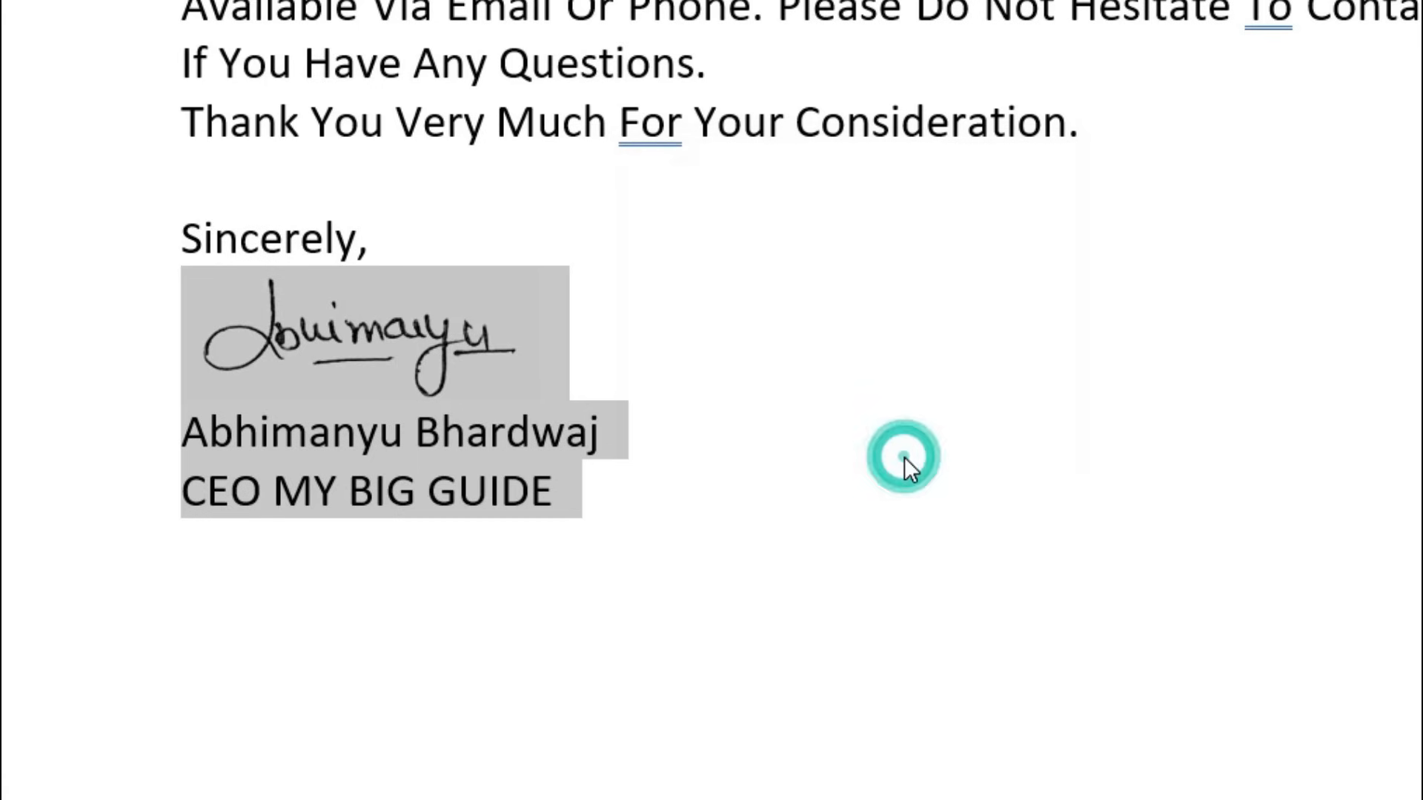
{"action": "key", "text": "Delete"}
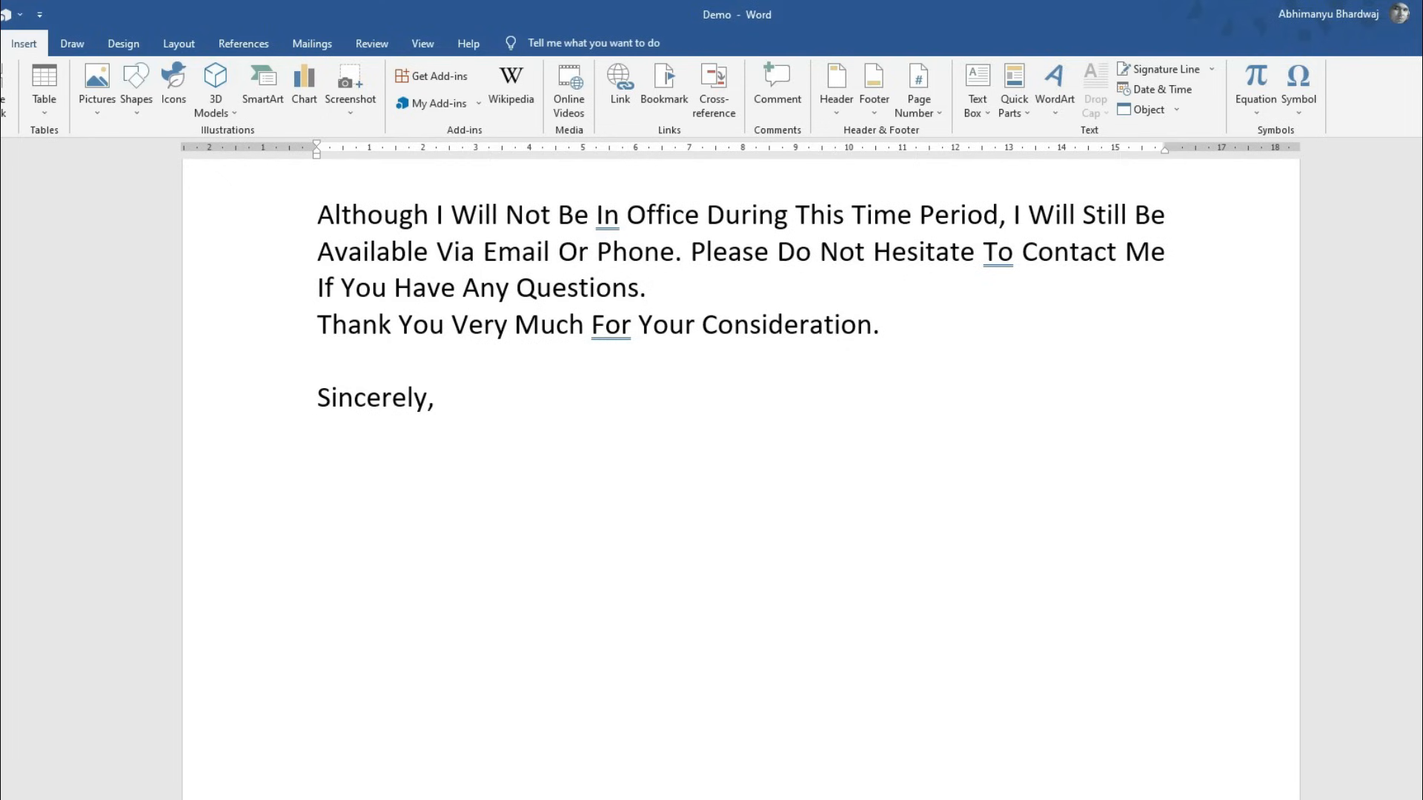
{"action": "type", "text": "Hindi"}
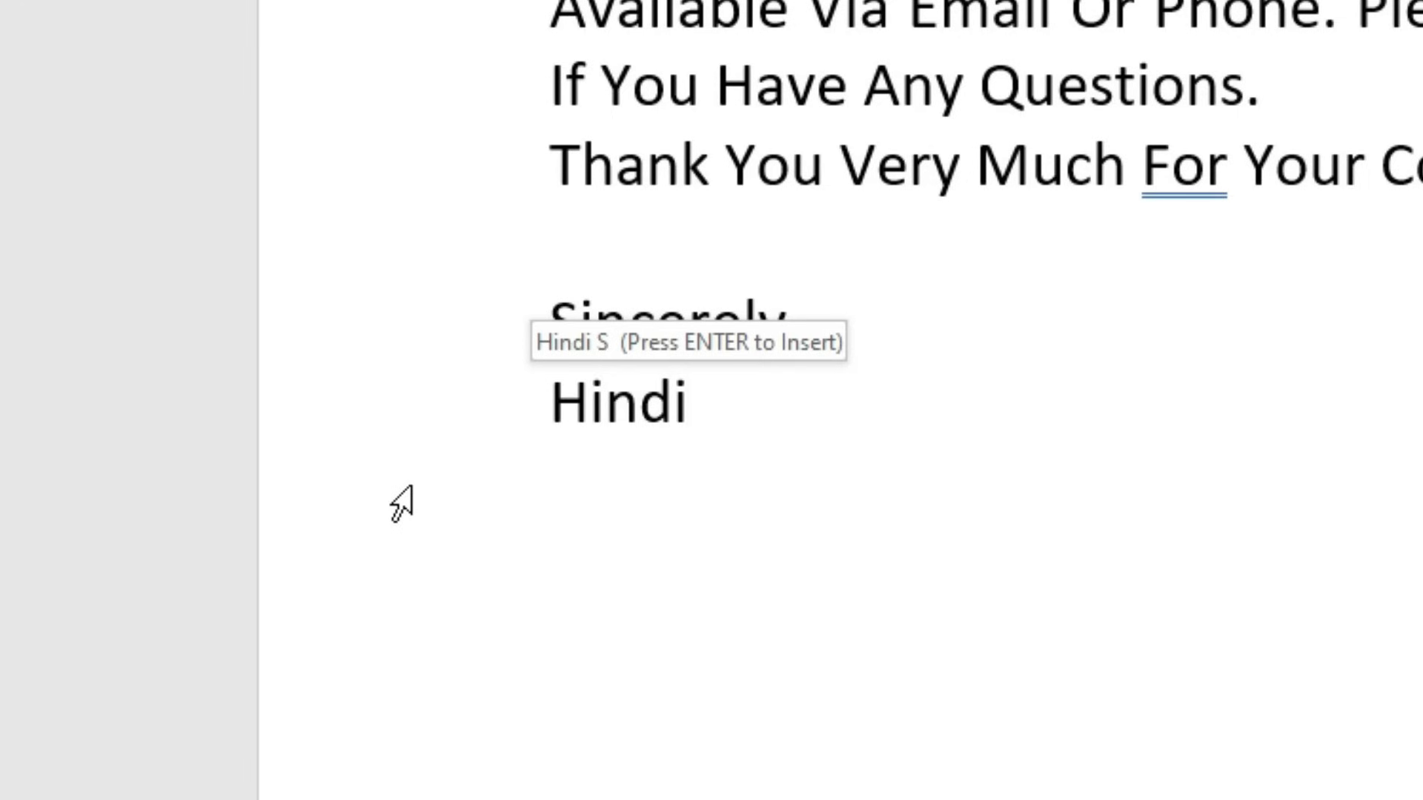
{"action": "type", "text": "s"}
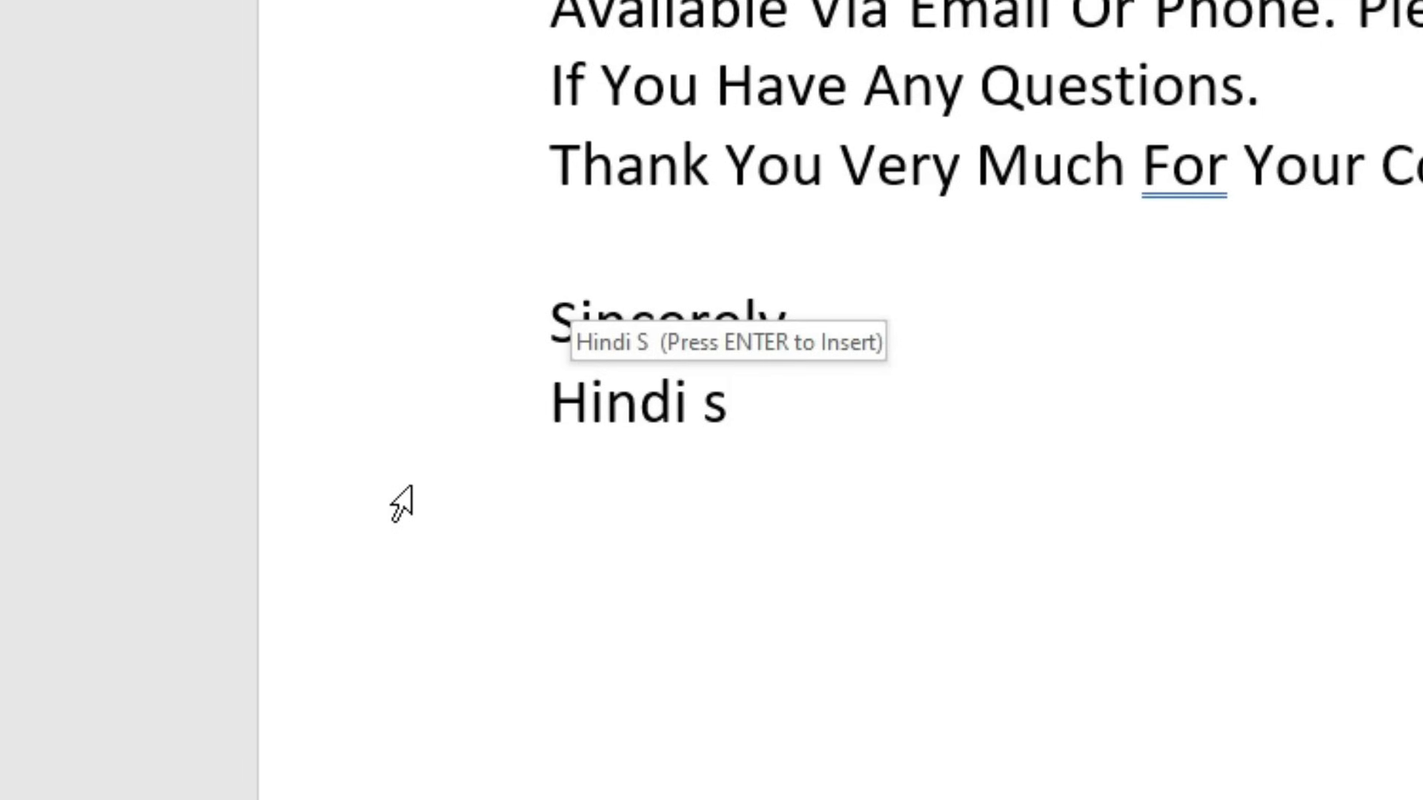
{"action": "key", "text": "Return"}
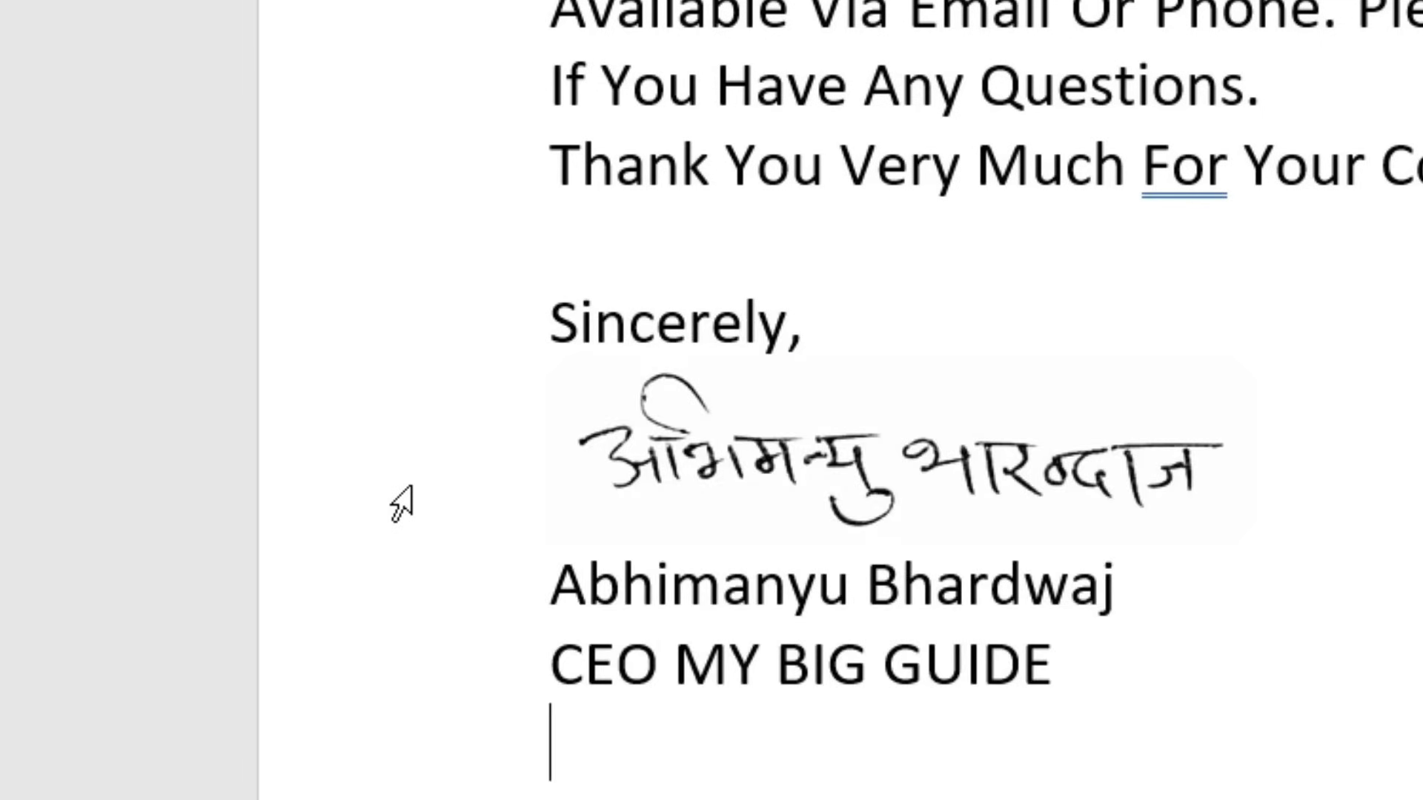
- Insert the 'Eng S' AutoText signature on a new line below
{"action": "key", "text": "Return"}
{"action": "type", "text": "e"}
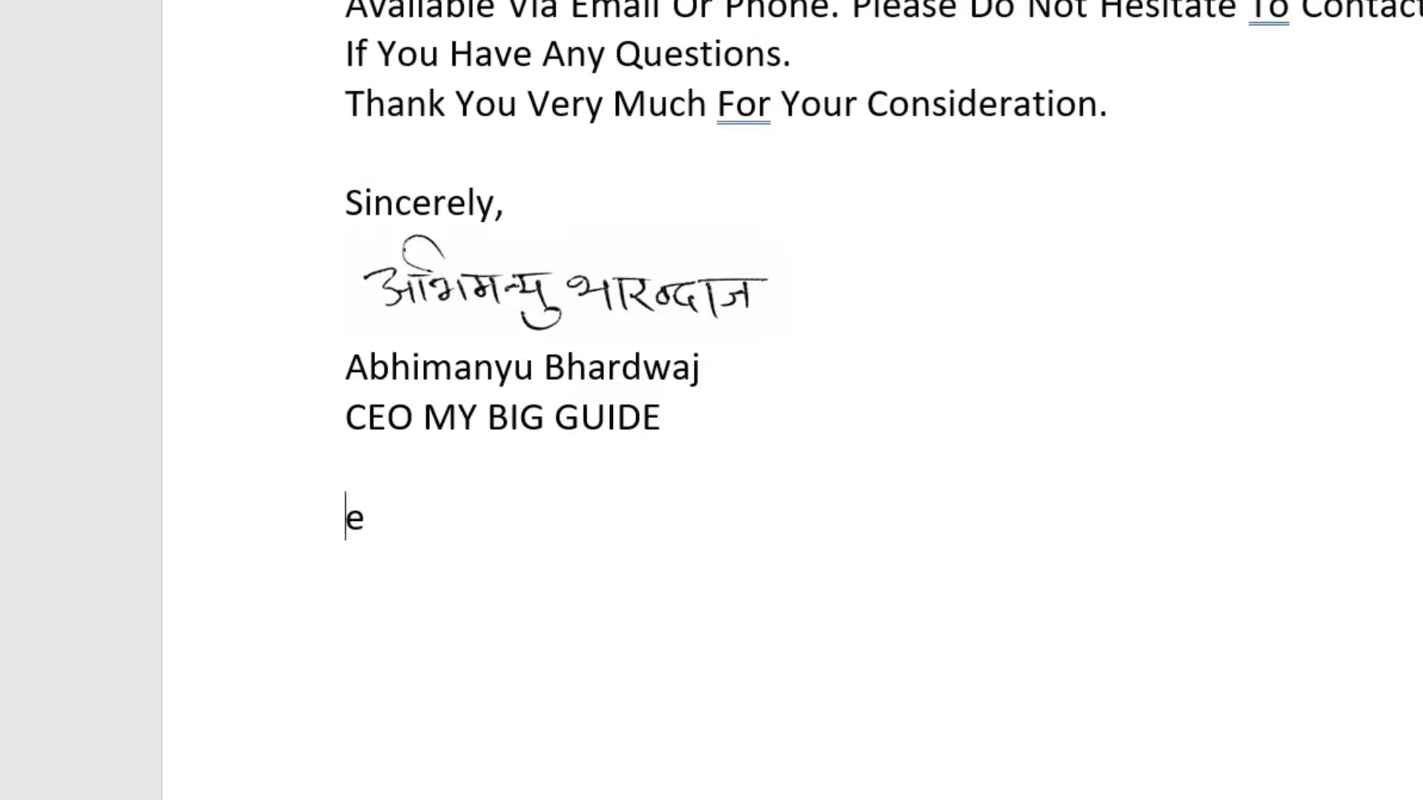
{"action": "type", "text": "ng s"}
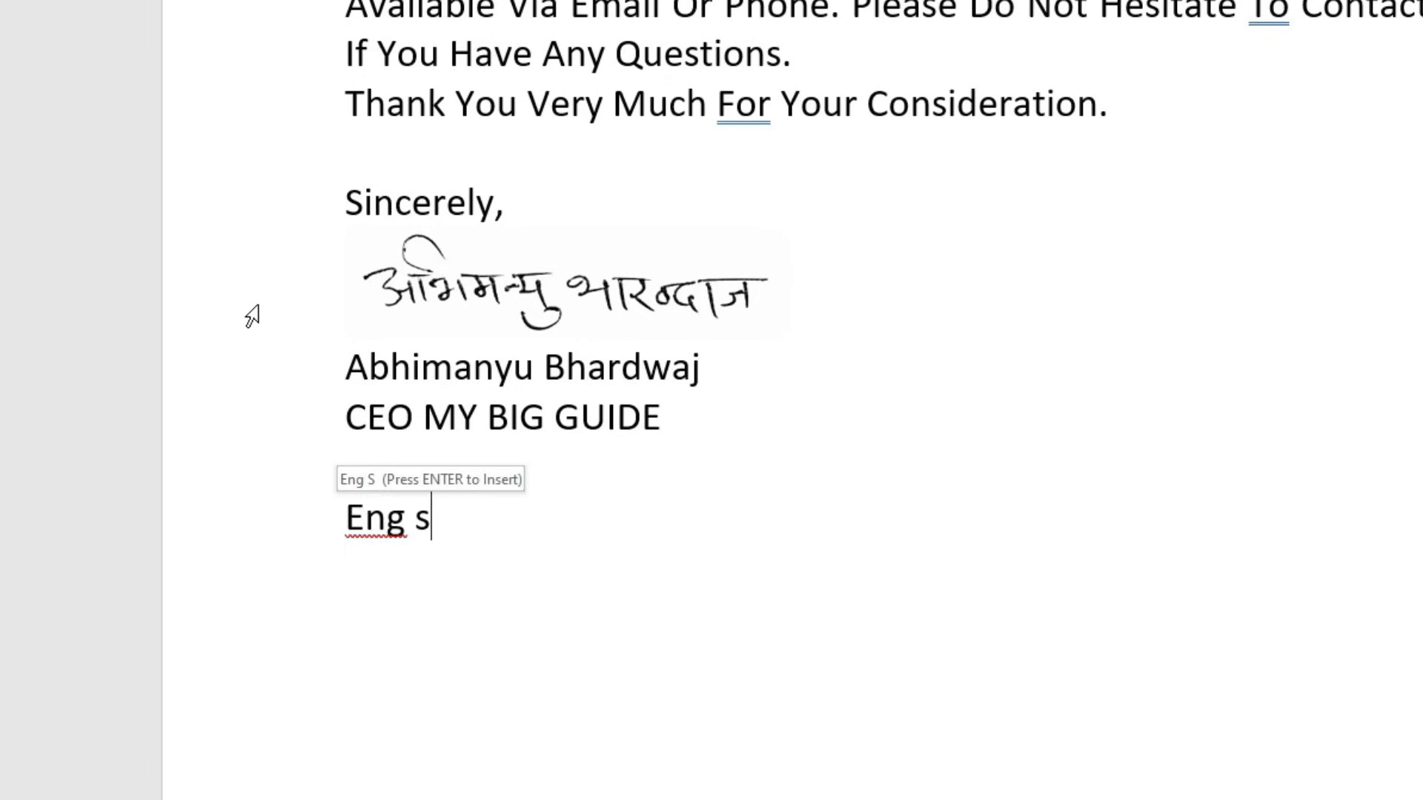
{"action": "key", "text": "Return"}
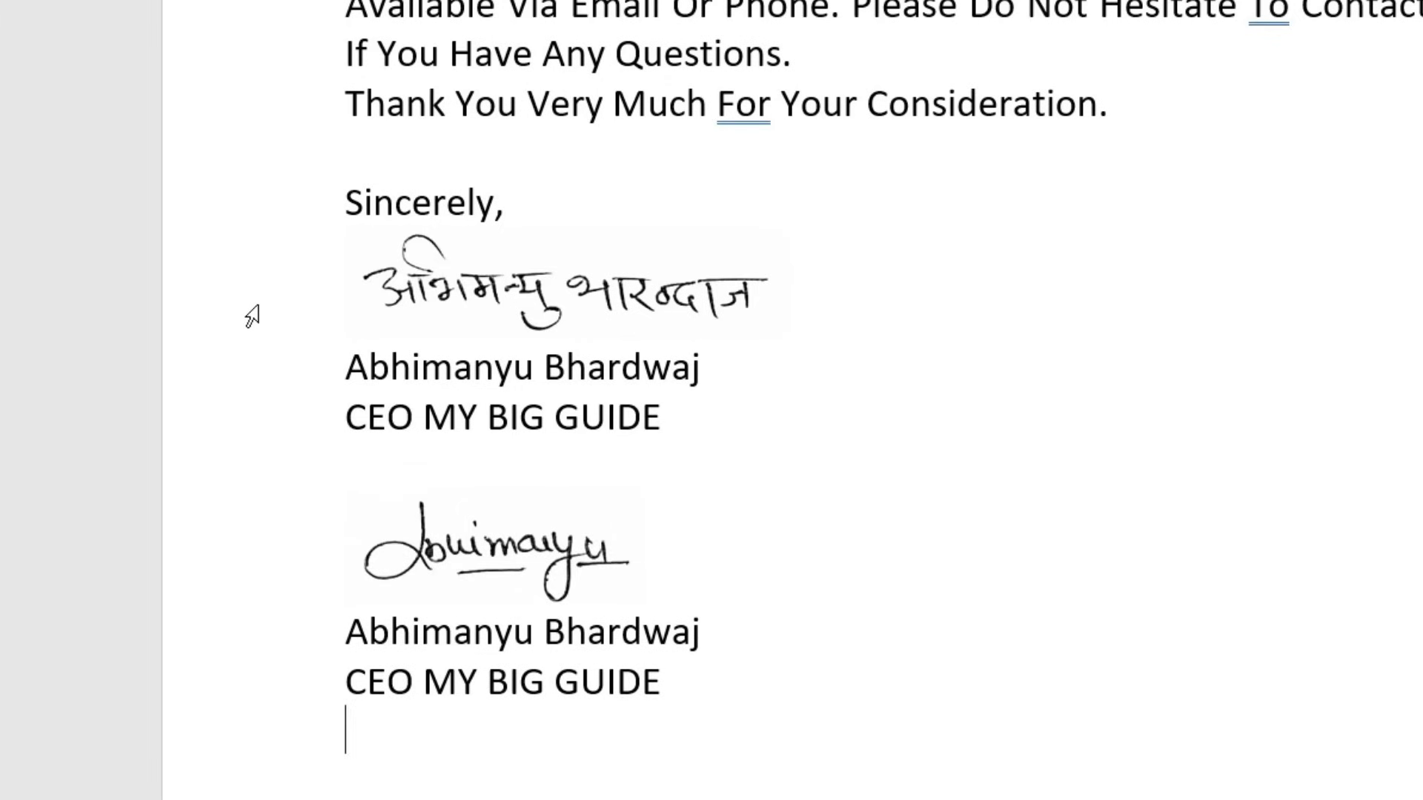
{"action": "scroll", "coordinate": [934, 412], "scroll_direction": "down", "scroll_amount": 4}
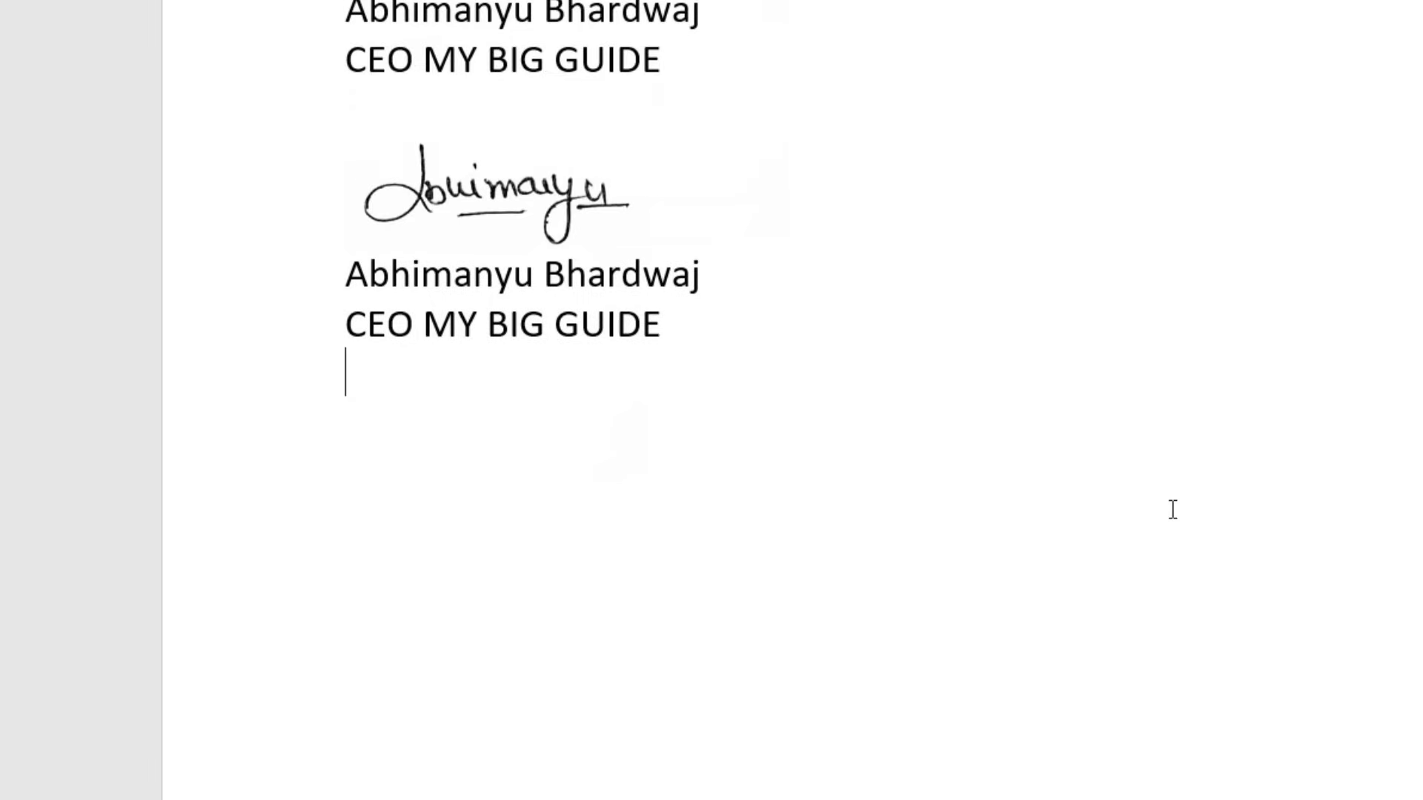
- Insert the 'Hindi S' AutoText signature twice more at the end of the letter
{"action": "type", "text": "Hindi"}
{"action": "key", "text": "Return"}
{"action": "type", "text": "Hindi"}
{"action": "key", "text": "BackSpace"}
{"action": "key", "text": "BackSpace"}
{"action": "key", "text": "BackSpace"}
{"action": "key", "text": "BackSpace"}
{"action": "key", "text": "BackSpace"}
{"action": "key", "text": "BackSpace"}
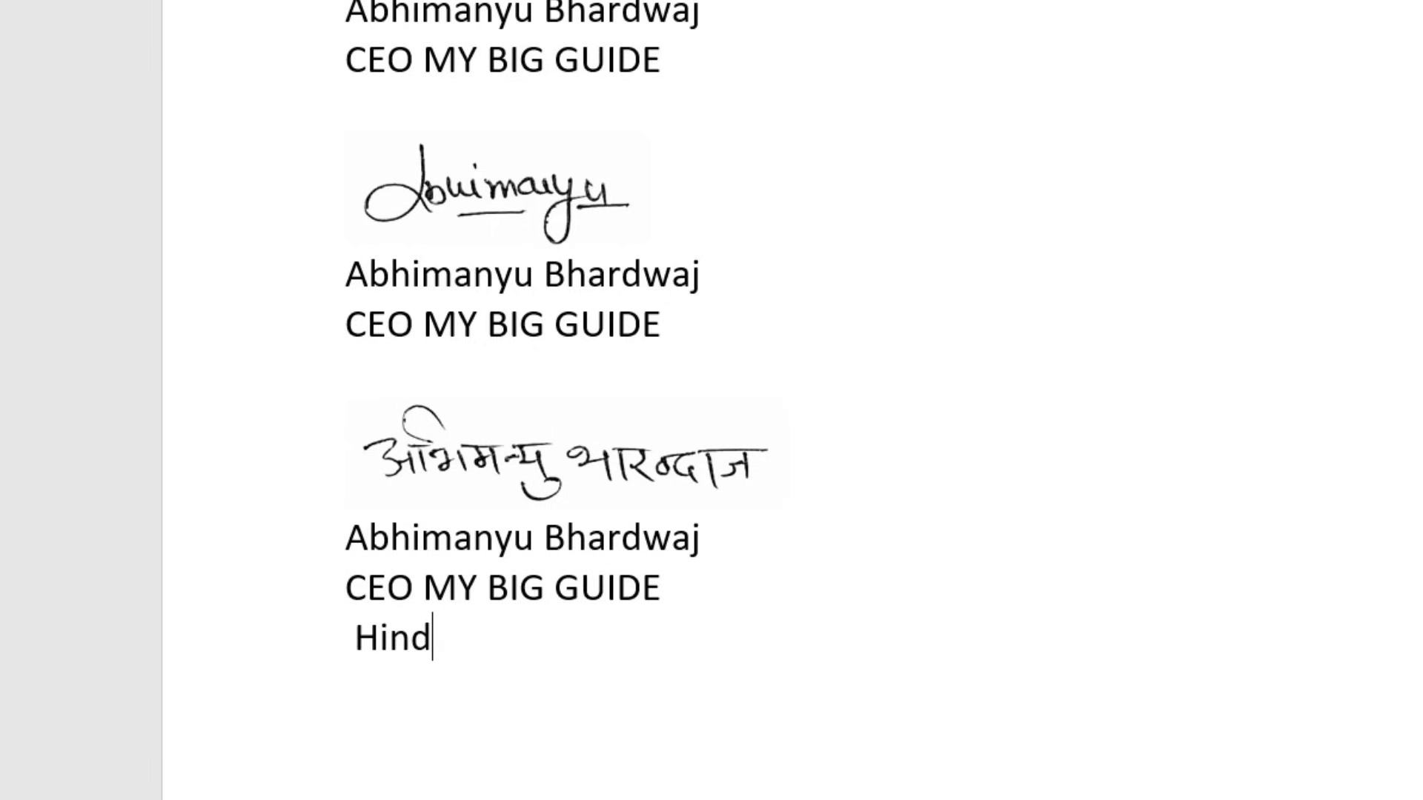
{"action": "type", "text": "Hindi"}
{"action": "key", "text": "Return"}
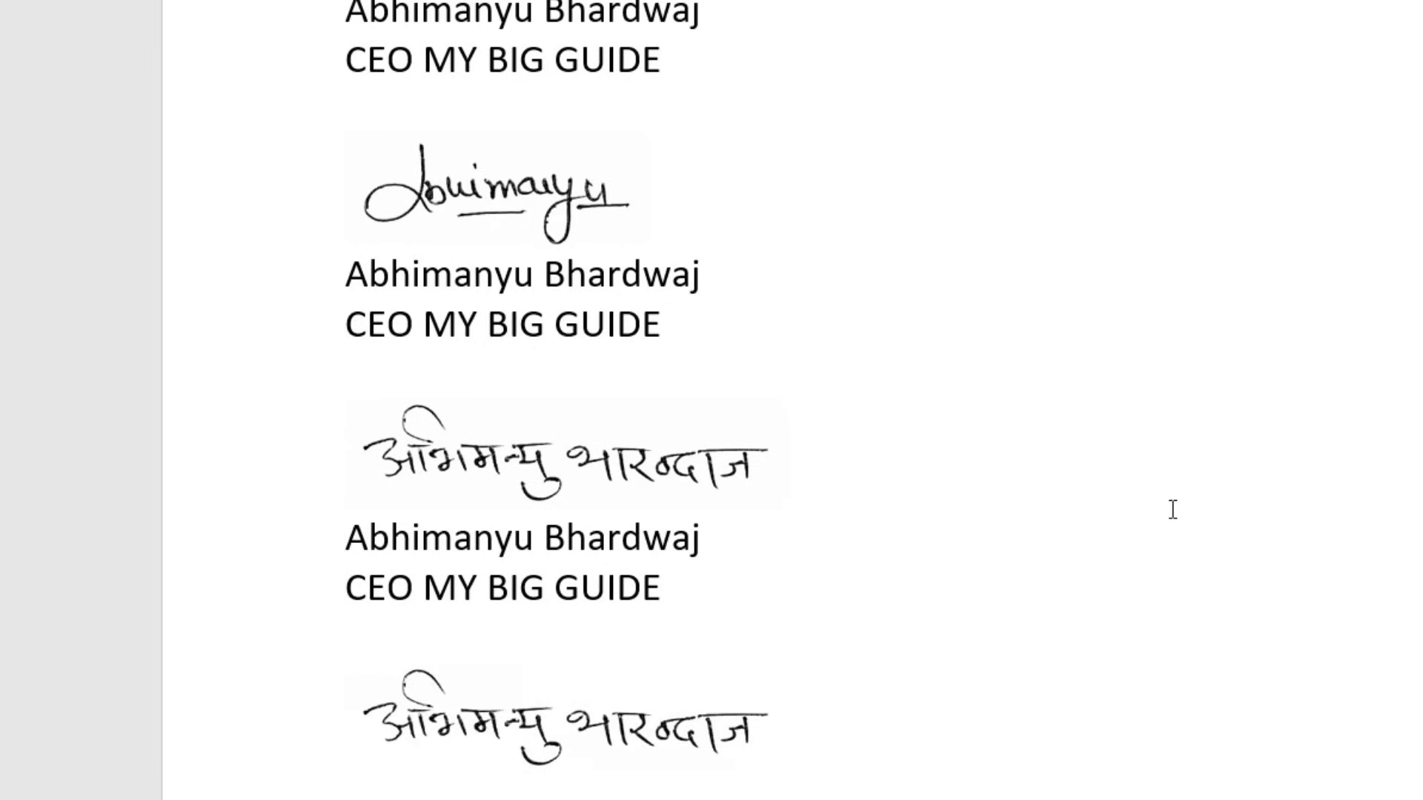
{"action": "scroll", "coordinate": [1150, 495], "scroll_direction": "down", "scroll_amount": 8}
- Generate two sample paragraphs on the page with =rand(2,2)
{"action": "scroll", "coordinate": [958, 569], "scroll_direction": "up", "scroll_amount": 1}
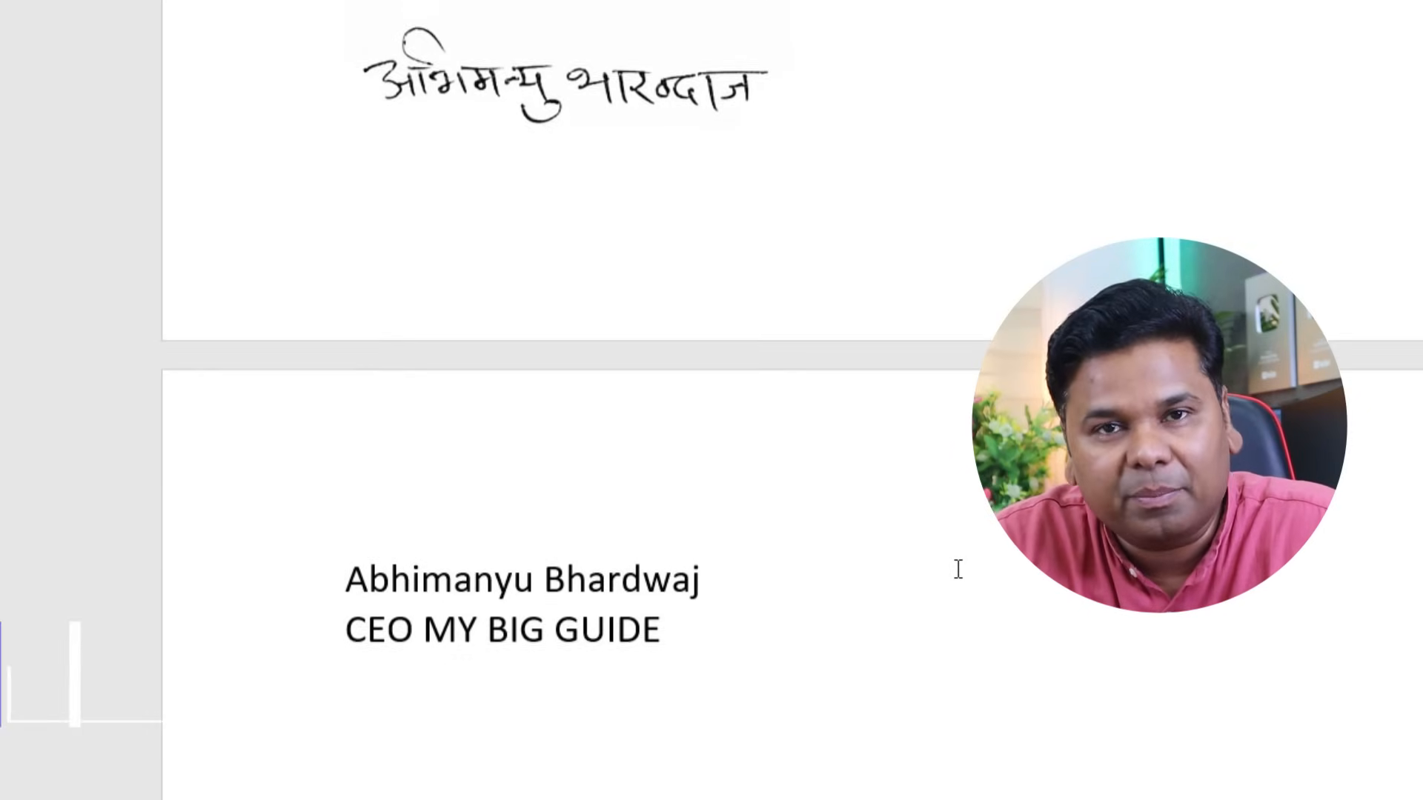
{"action": "scroll", "coordinate": [958, 569], "scroll_direction": "up", "scroll_amount": 10}
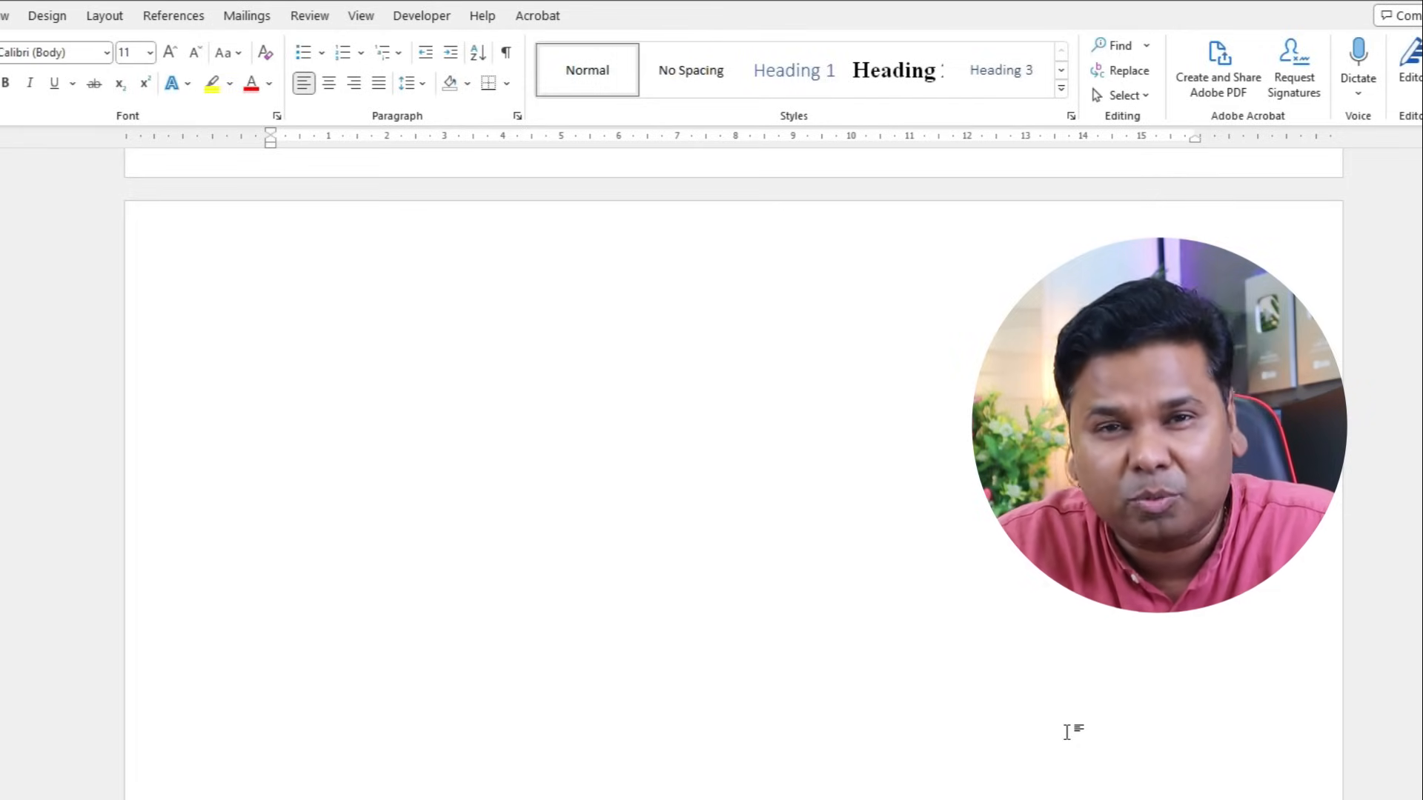
{"action": "type", "text": "=ran"}
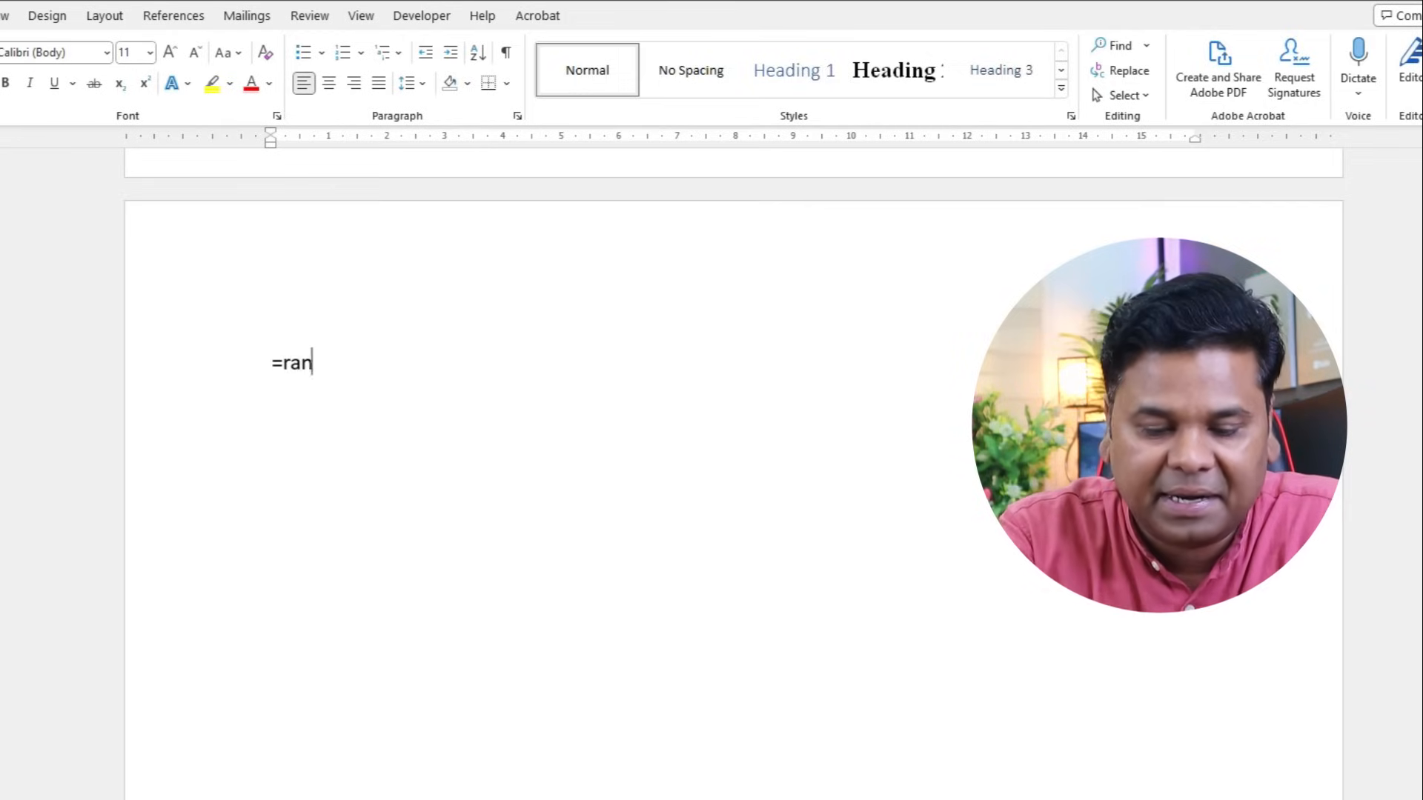
{"action": "type", "text": "d("}
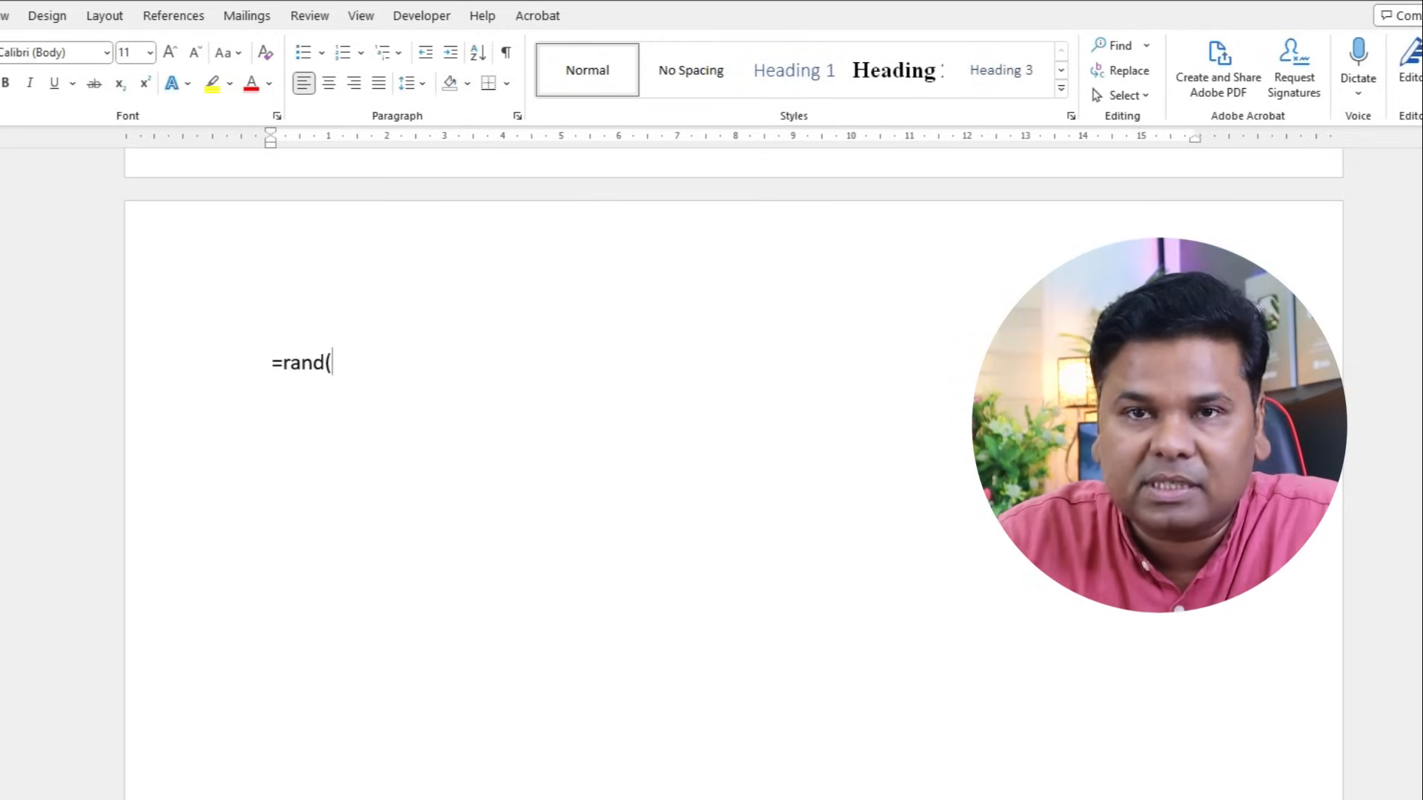
{"action": "type", "text": "2,"}
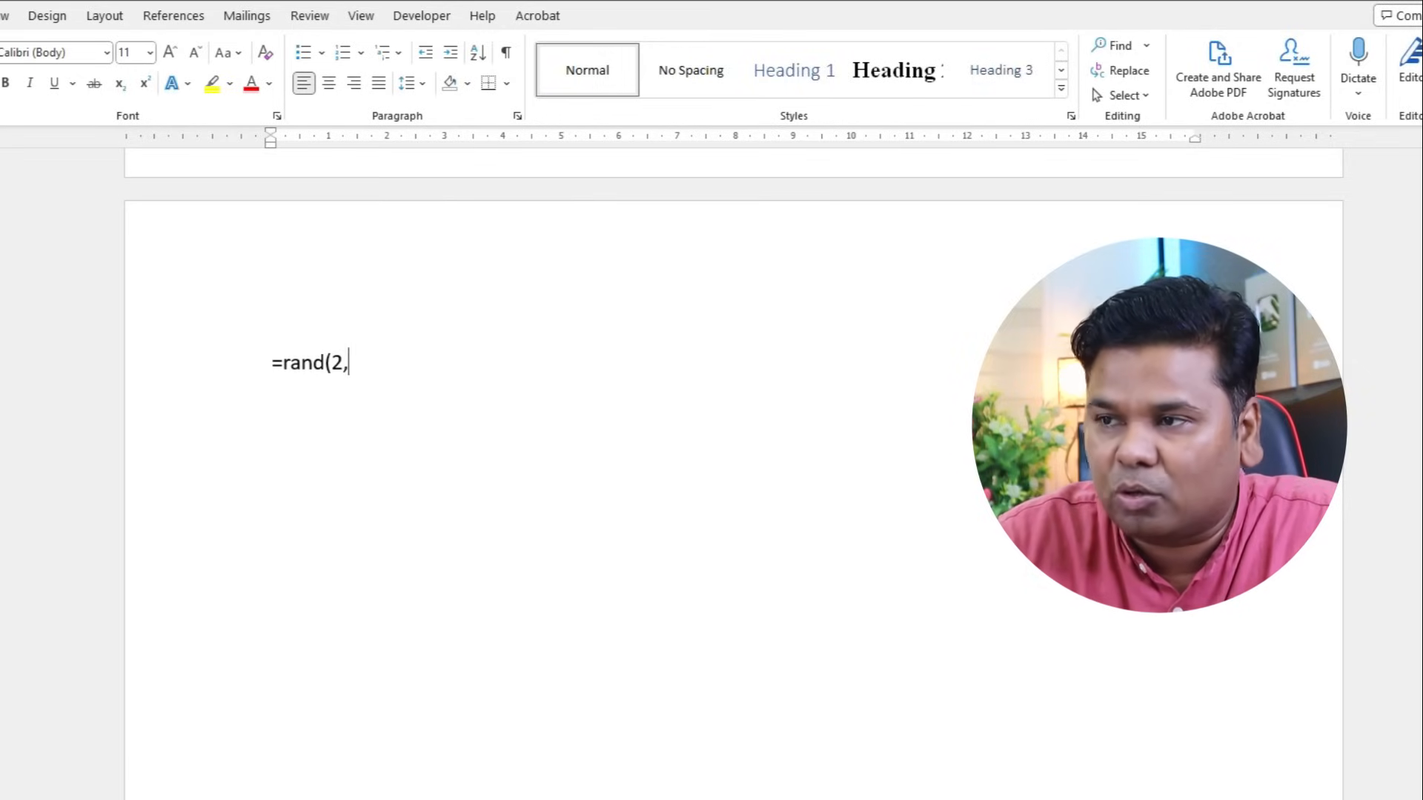
{"action": "type", "text": "2)"}
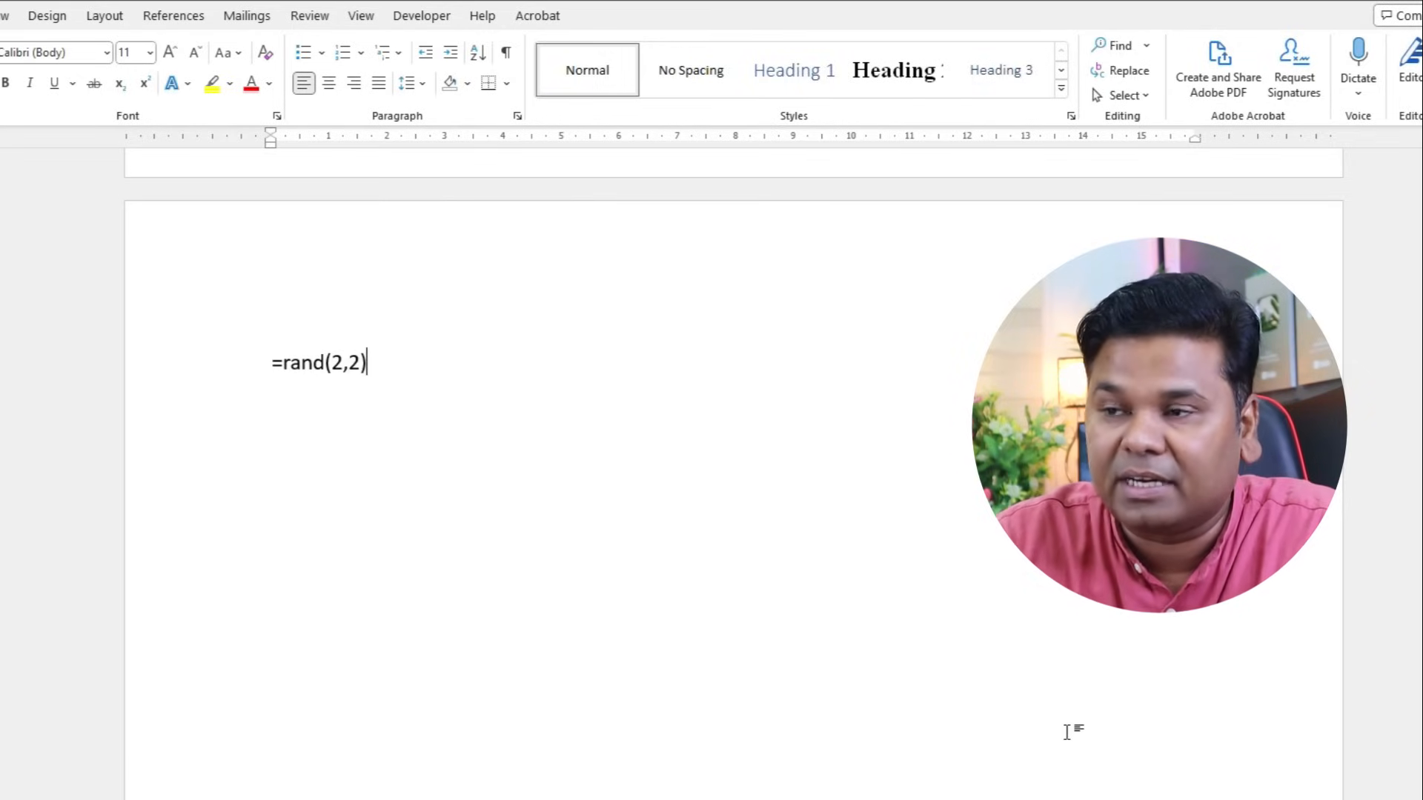
{"action": "key", "text": "Return"}
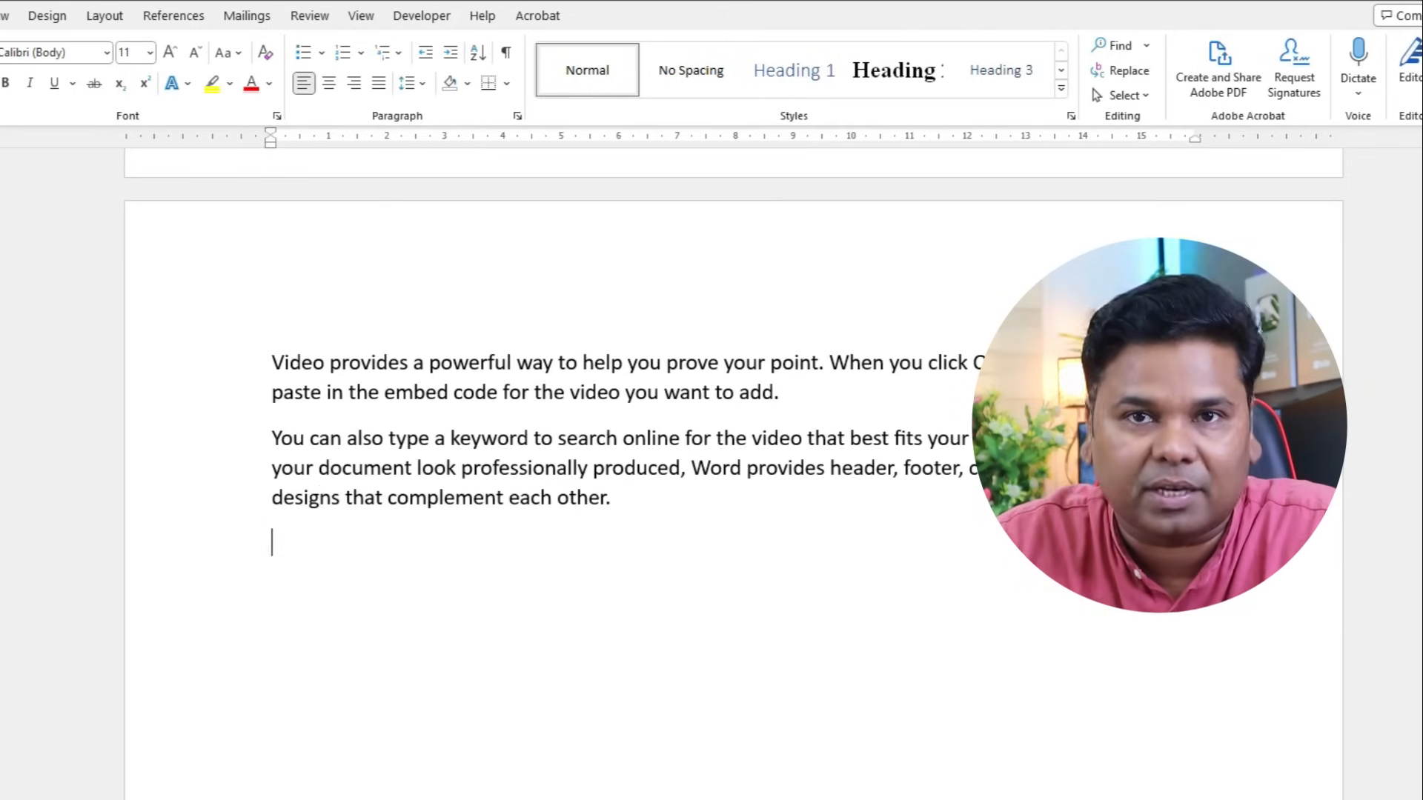
- Remove the trailing empty line and cut the last word 'other.' down to 'oth'
{"action": "key", "text": "BackSpace"}
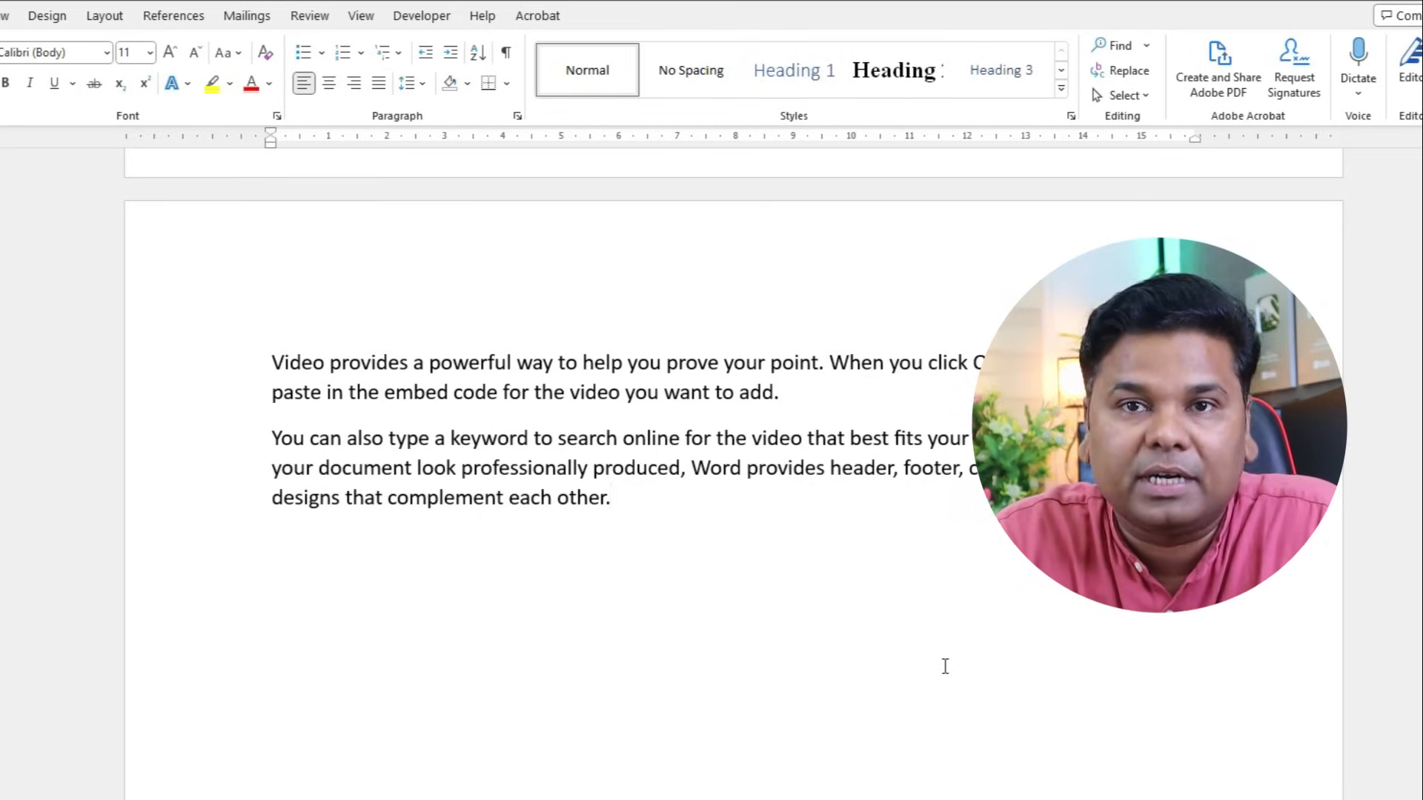
{"action": "key", "text": "BackSpace"}
{"action": "key", "text": "BackSpace"}
{"action": "key", "text": "BackSpace"}
{"action": "key", "text": "BackSpace"}
{"action": "key", "text": "BackSpace"}
{"action": "key", "text": "BackSpace"}
{"action": "key", "text": "BackSpace"}
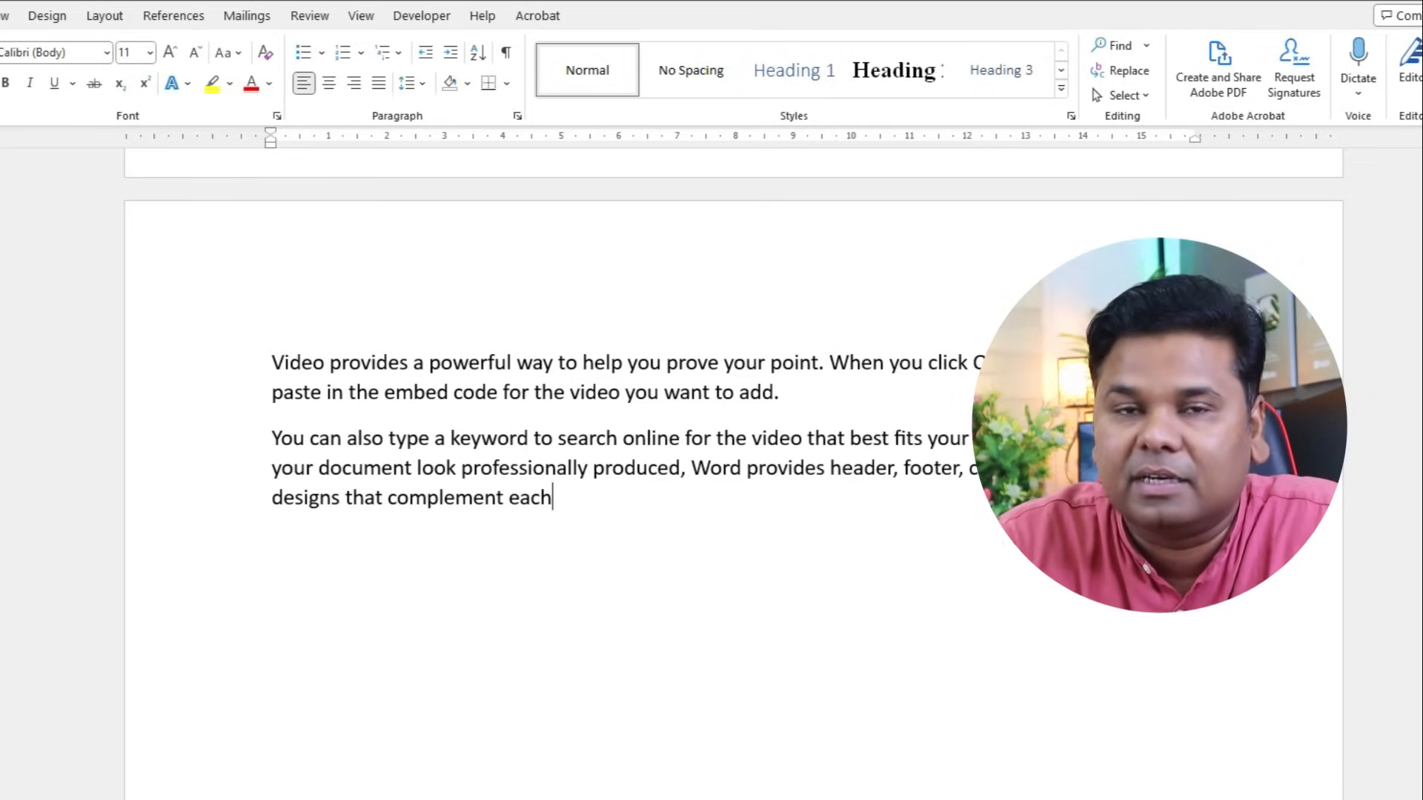
{"action": "type", "text": "oth"}
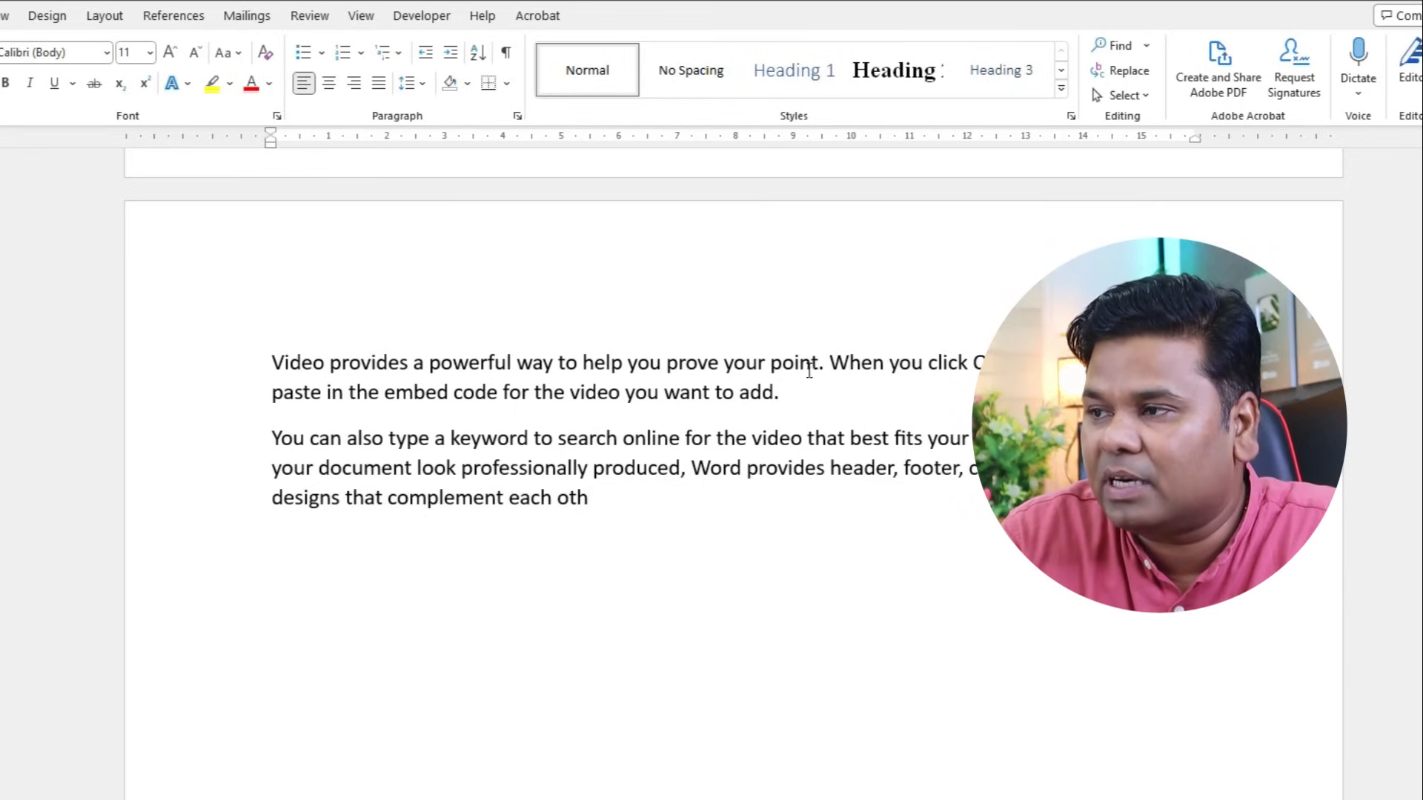
- Delete the first word 'Video' and return to the end of the text
{"action": "left_click", "coordinate": [324, 363]}
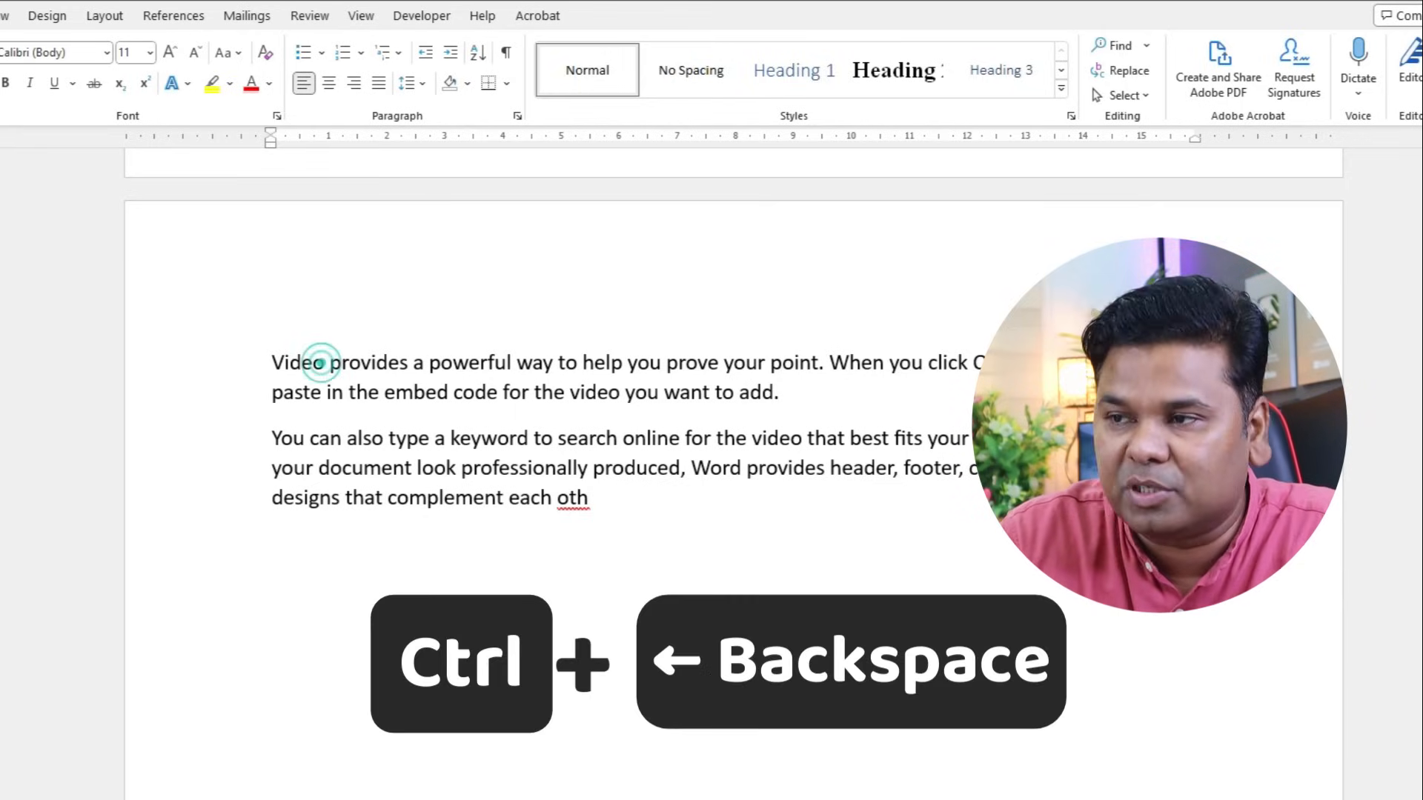
{"action": "key", "text": "ctrl+BackSpace"}
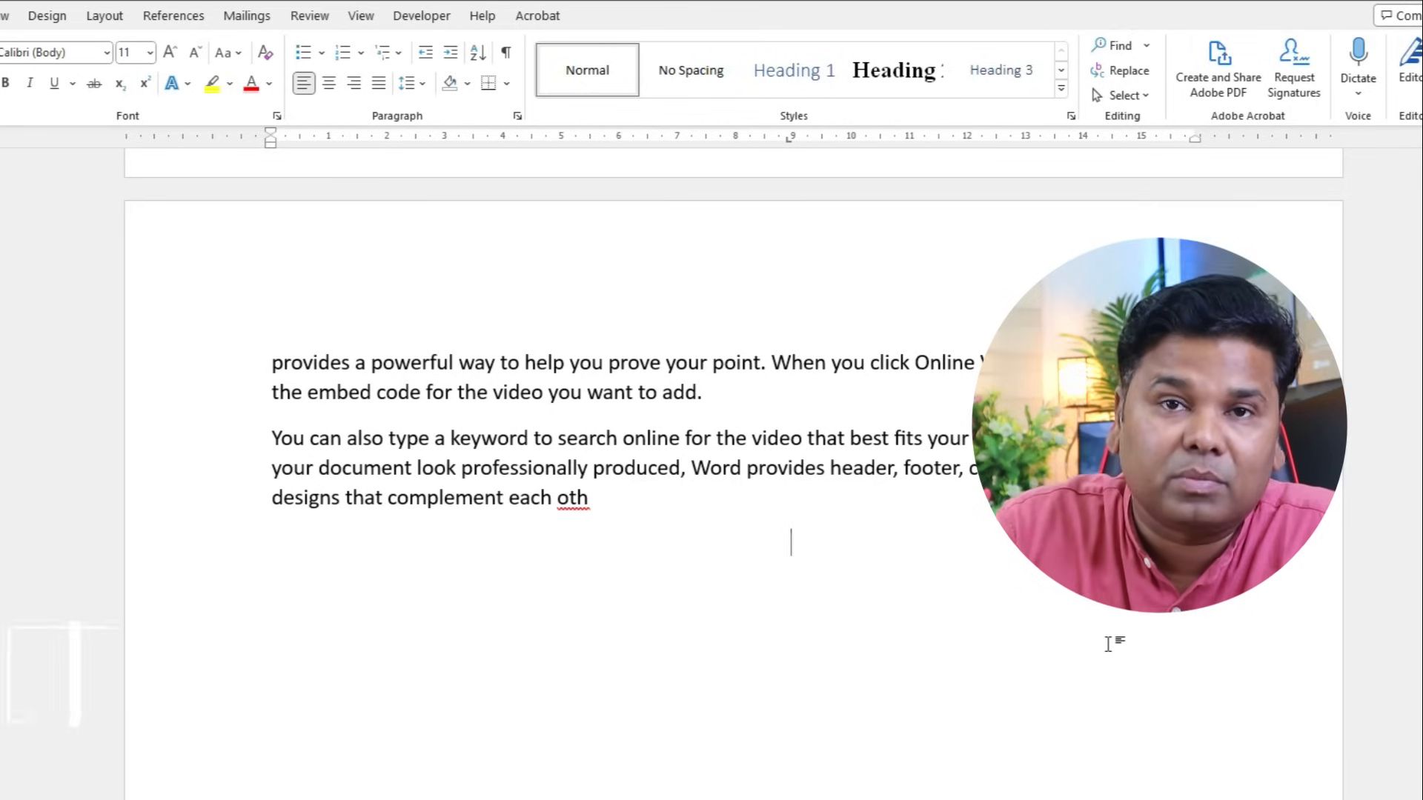
{"action": "left_click", "coordinate": [593, 497]}
- Add two filler lines, 'fdfd' and 'fdgdfg', below the paragraphs
{"action": "key", "text": "Return"}
{"action": "key", "text": "Return"}
{"action": "type", "text": "fdfd"}
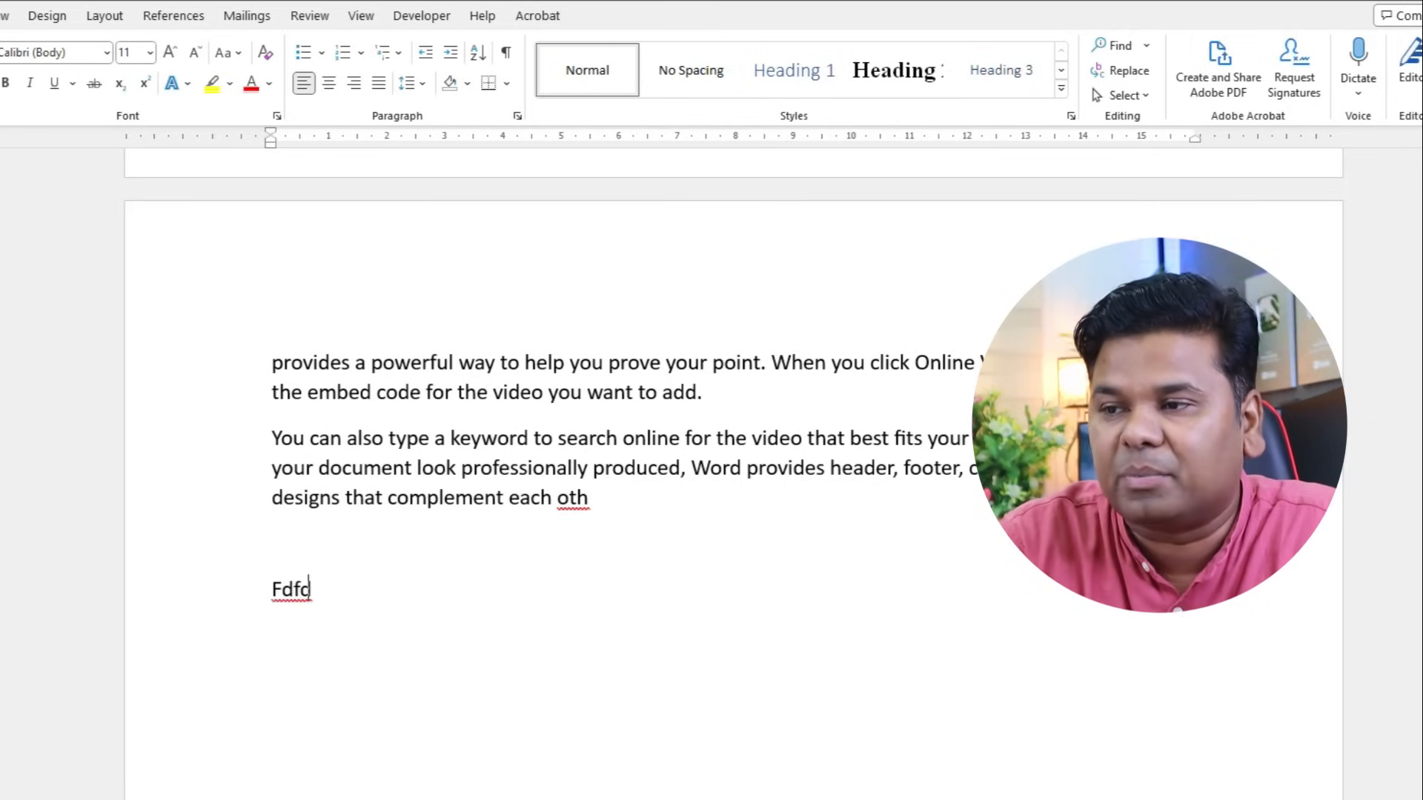
{"action": "key", "text": "Return"}
{"action": "type", "text": "fdgdfg"}
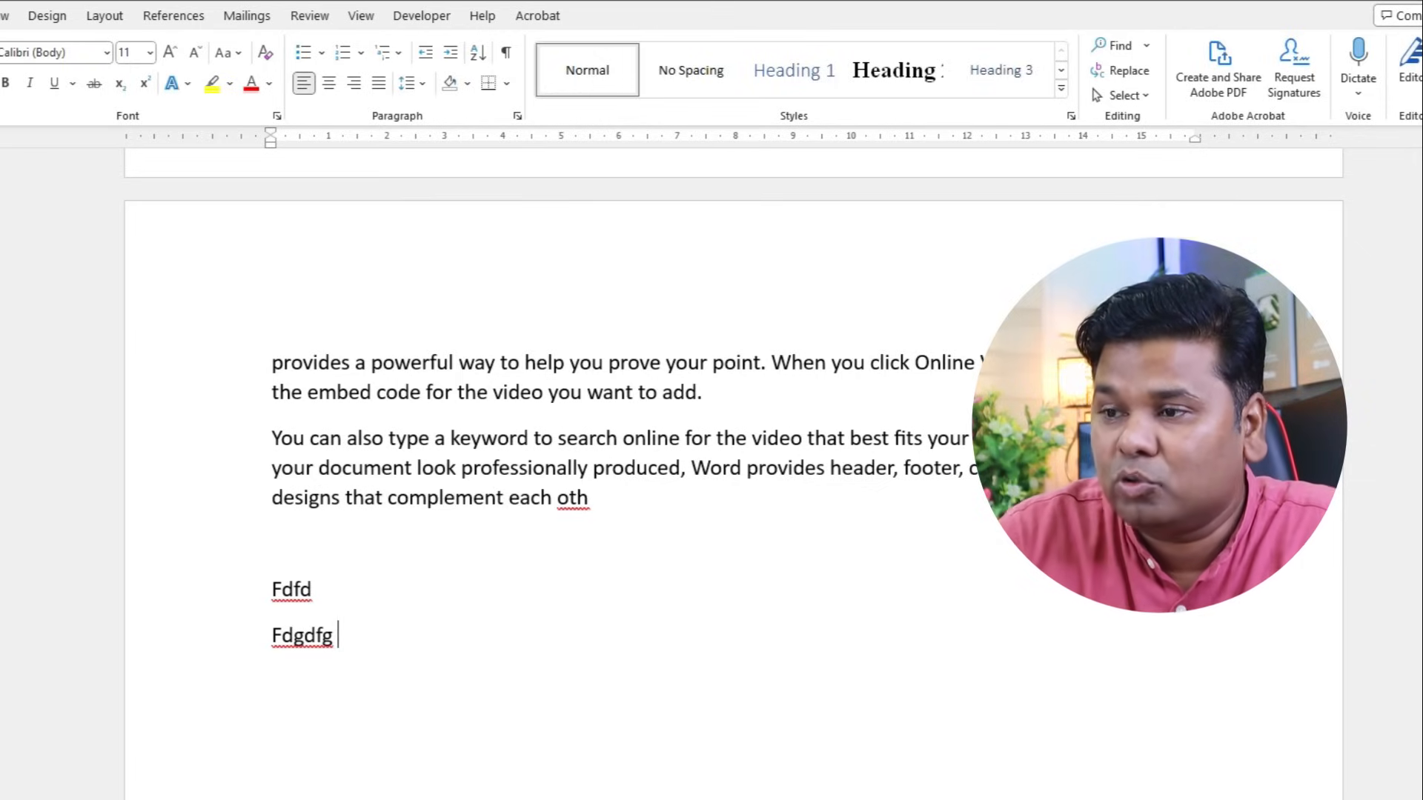
{"action": "left_click", "coordinate": [924, 651]}
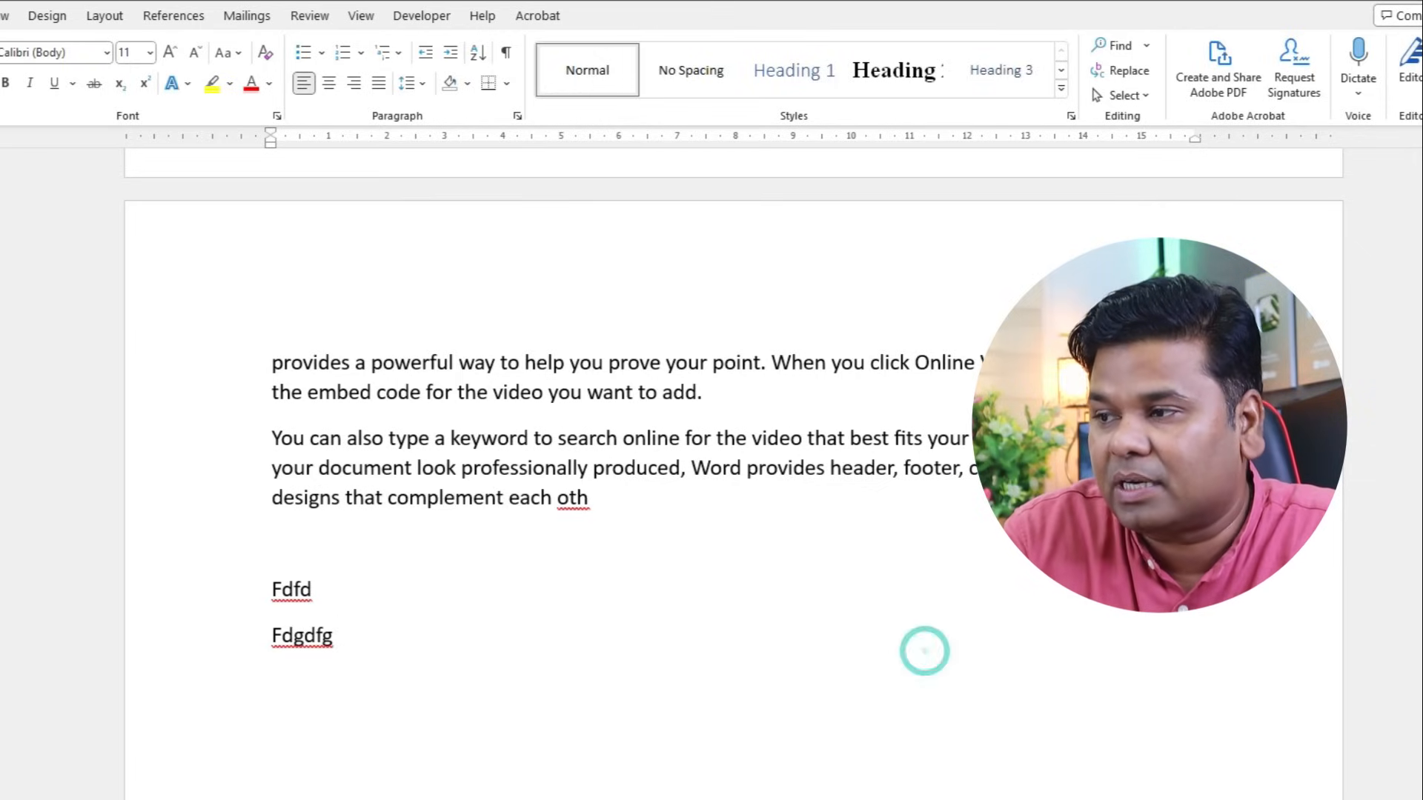
{"action": "left_click", "coordinate": [908, 628]}
{"action": "left_click", "coordinate": [914, 640]}
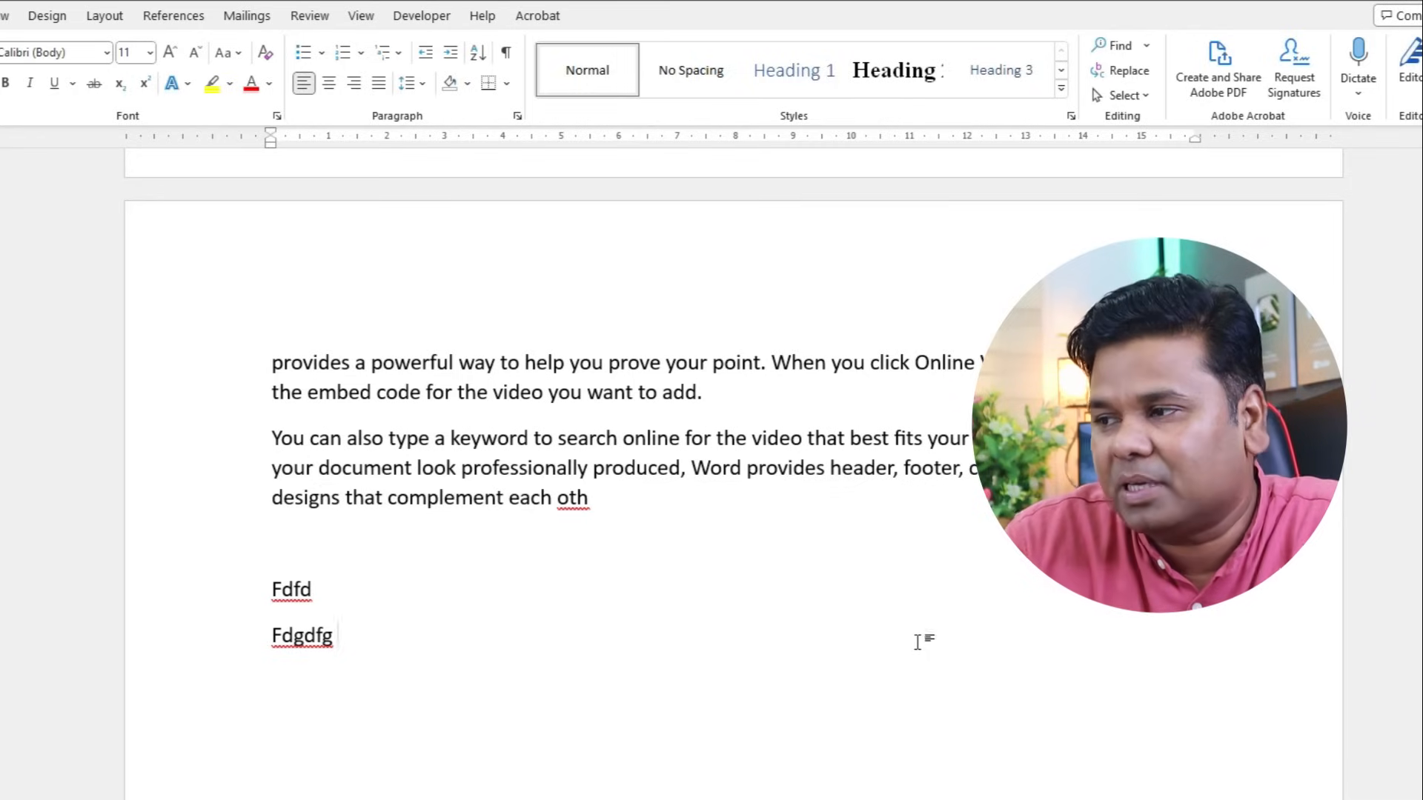
- Click-and-type 'gfhgfhfg', 'fghfghfgh' and 'hfghfgh' at empty spots, then tab 'Fdgdfg' rightward
{"action": "double_click", "coordinate": [930, 615]}
{"action": "type", "text": "gfhgfhfgh"}
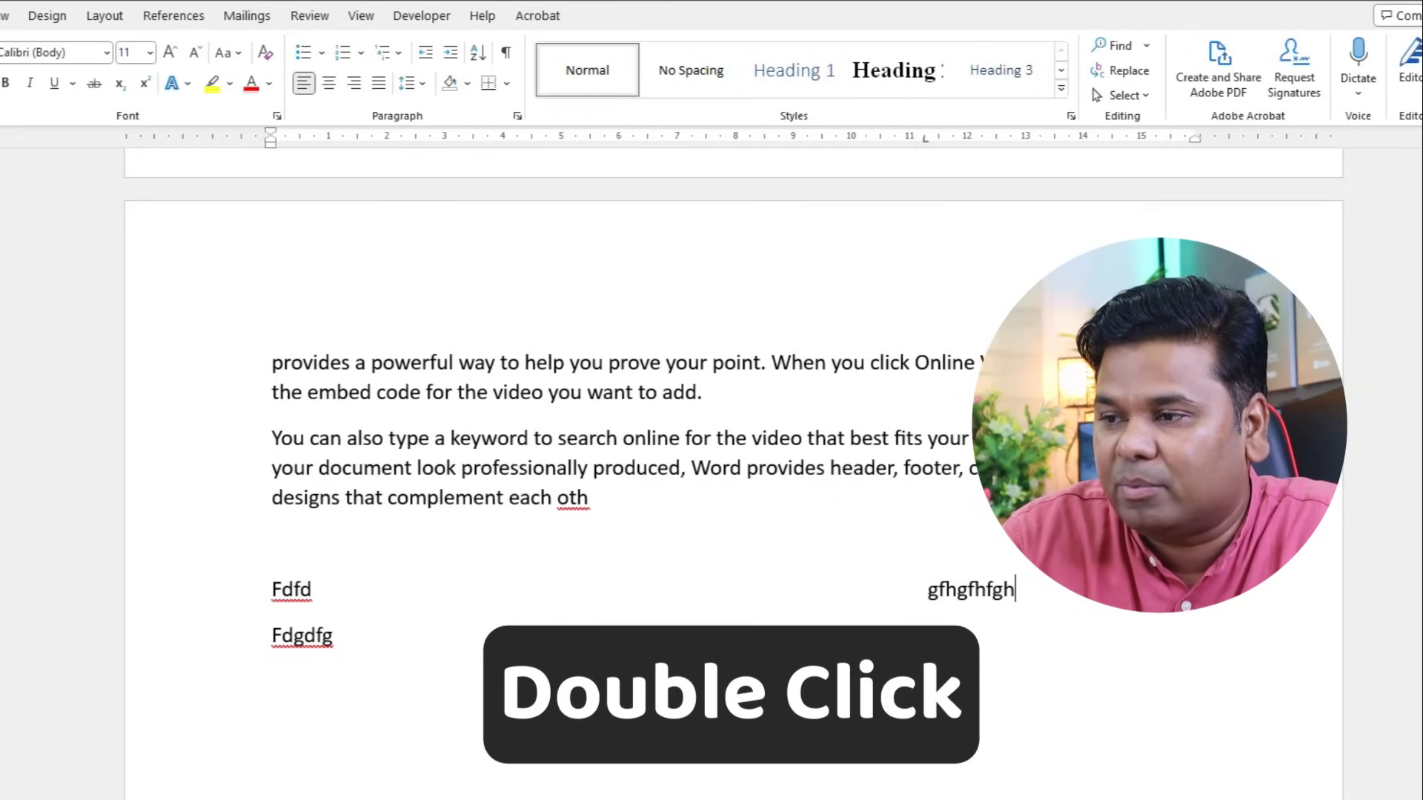
{"action": "double_click", "coordinate": [552, 799]}
{"action": "type", "text": "fghfghfgh gfhfghfh"}
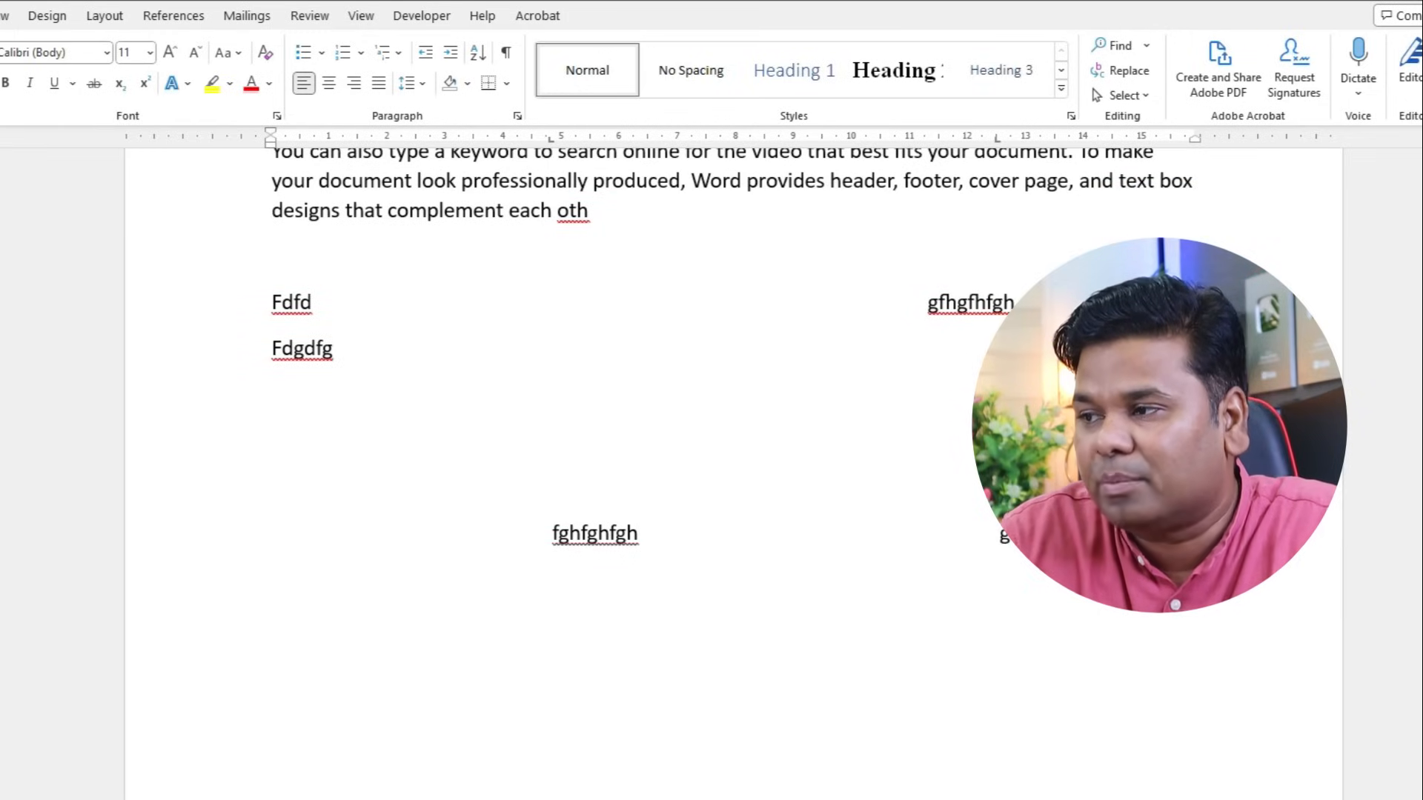
{"action": "double_click", "coordinate": [1062, 758]}
{"action": "type", "text": "hfghfgh"}
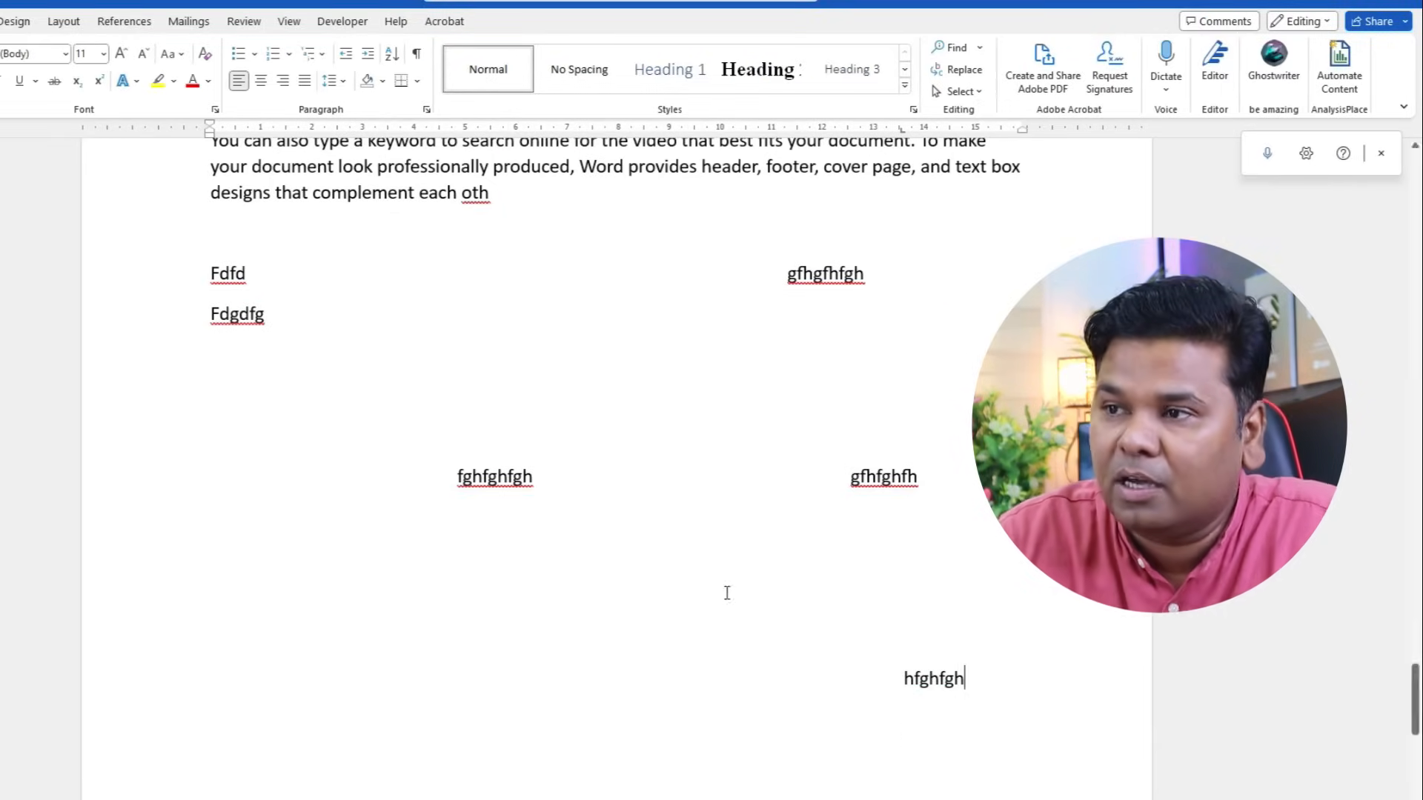
{"action": "double_click", "coordinate": [211, 314]}
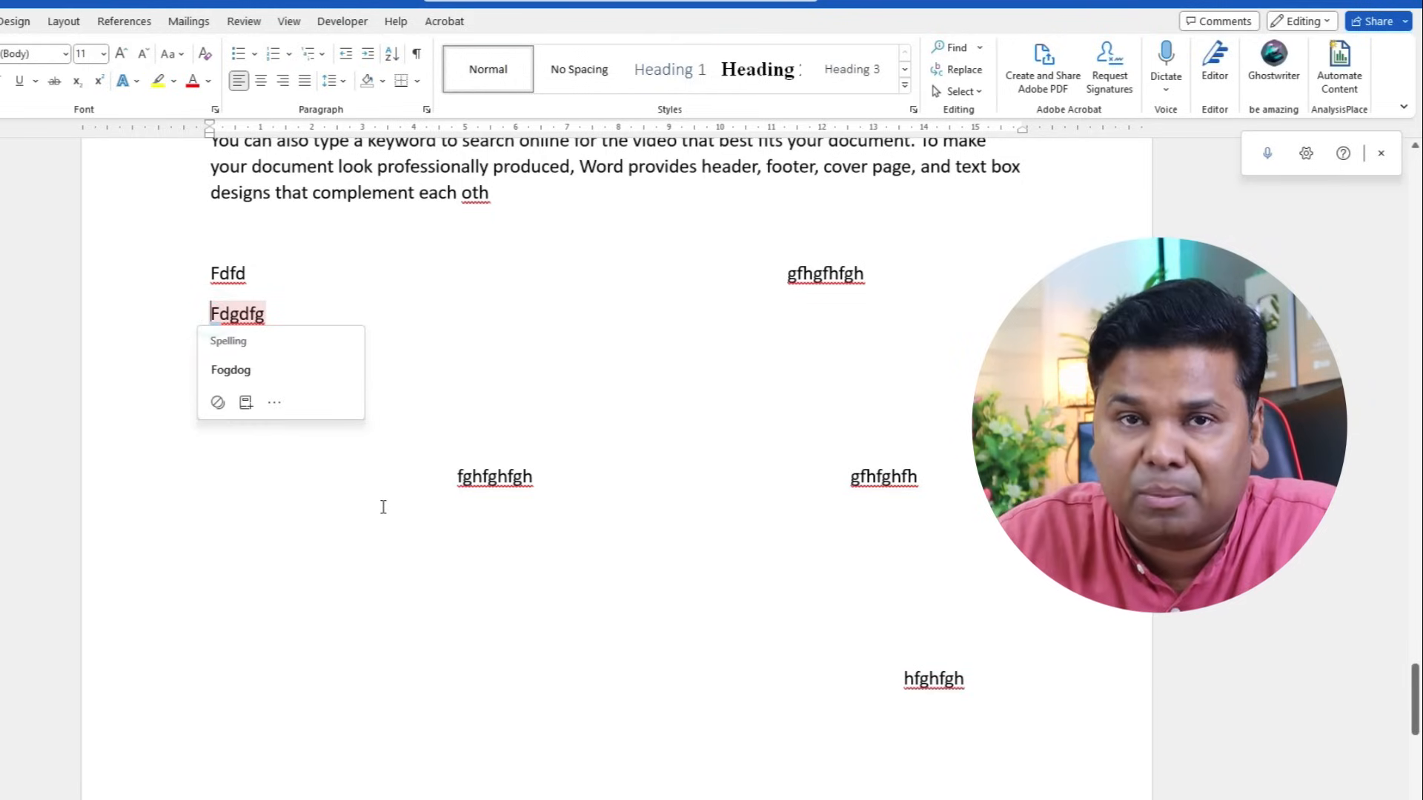
{"action": "key", "text": "Tab"}
{"action": "key", "text": "Tab"}
{"action": "key", "text": "Tab"}
{"action": "key", "text": "Tab"}
{"action": "key", "text": "Tab"}
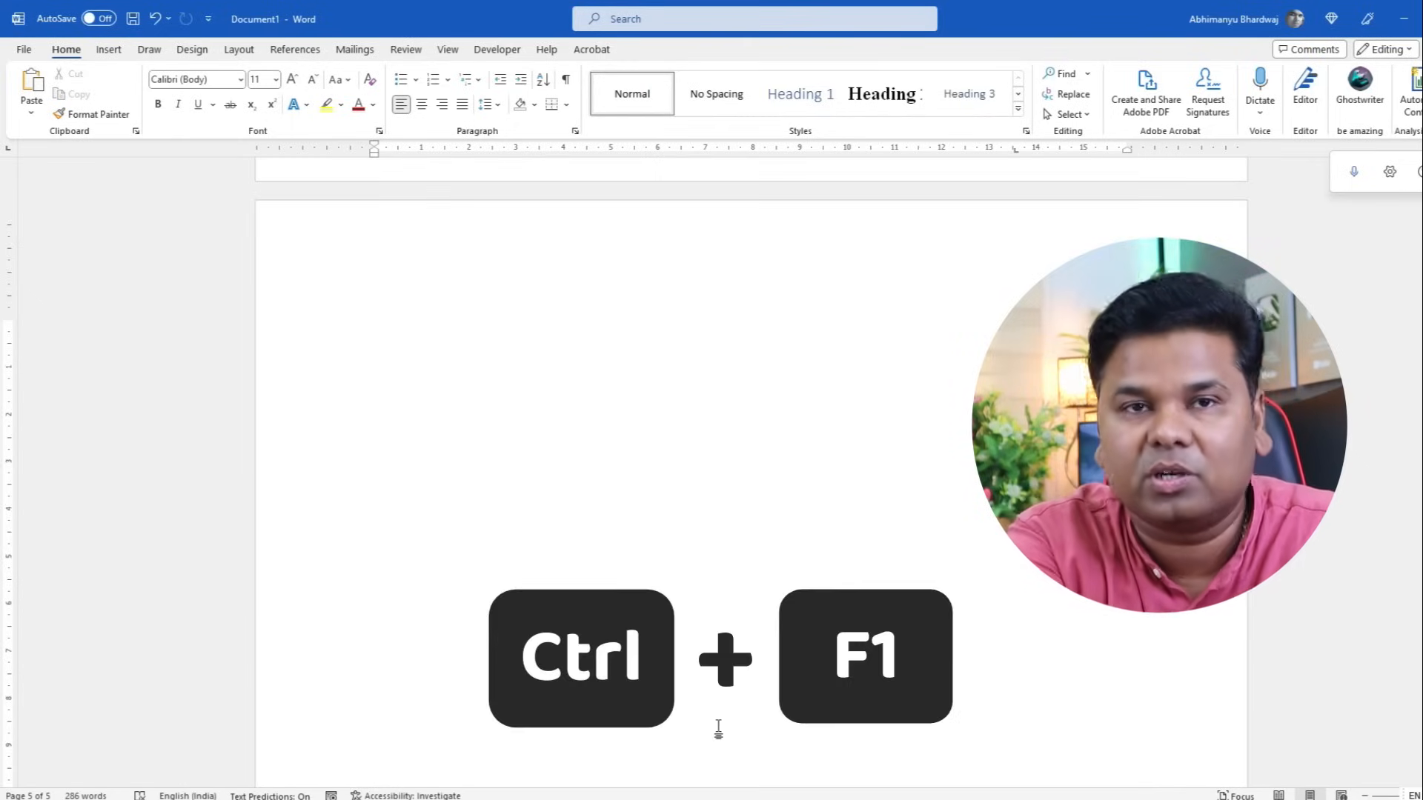
- Collapse the ribbon to tab names with Ctrl+F1, then expand it again
{"action": "key", "text": "ctrl+F1"}
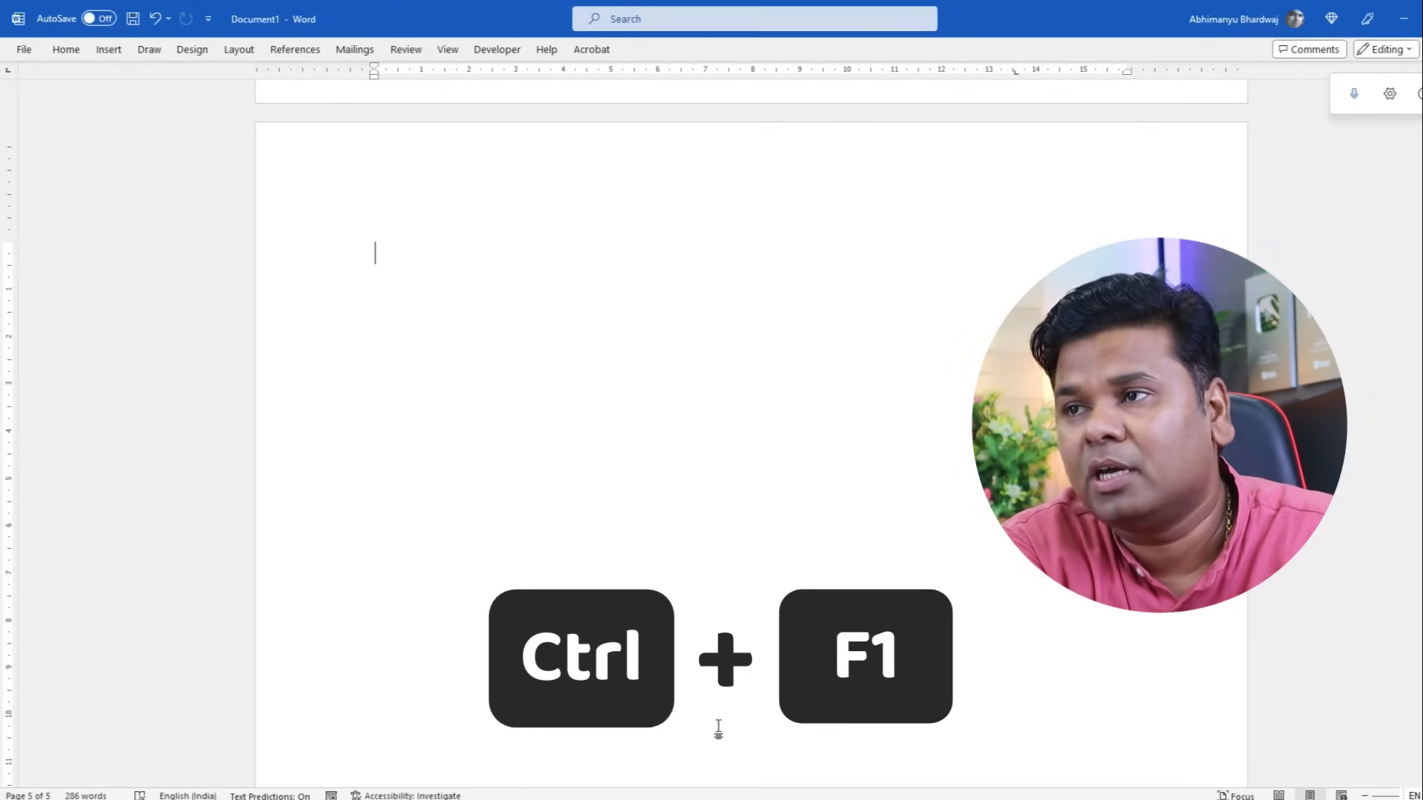
{"action": "key", "text": "ctrl+F1"}
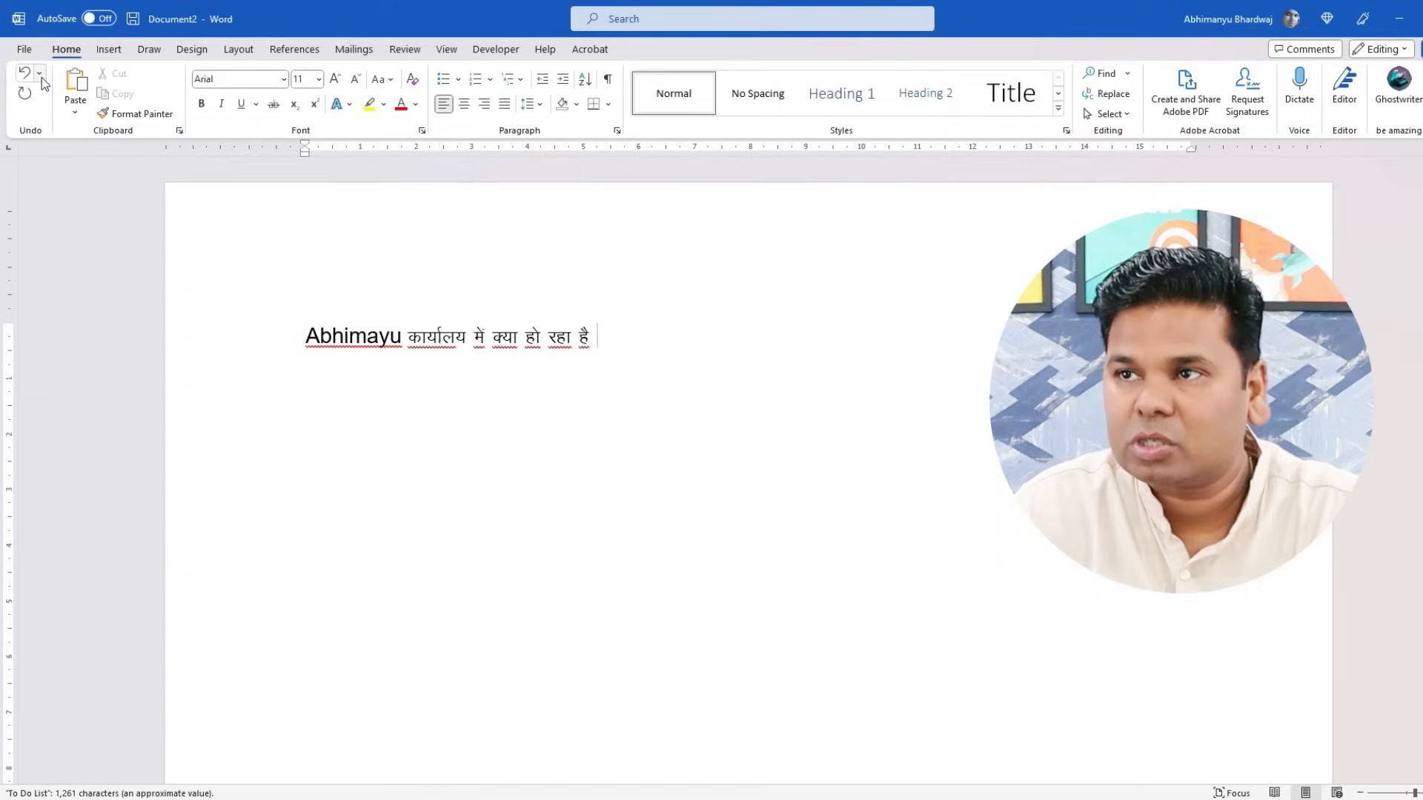
- Open the Customize Keyboard dialog from File > Options > Customize Ribbon
{"action": "left_click", "coordinate": [23, 50]}
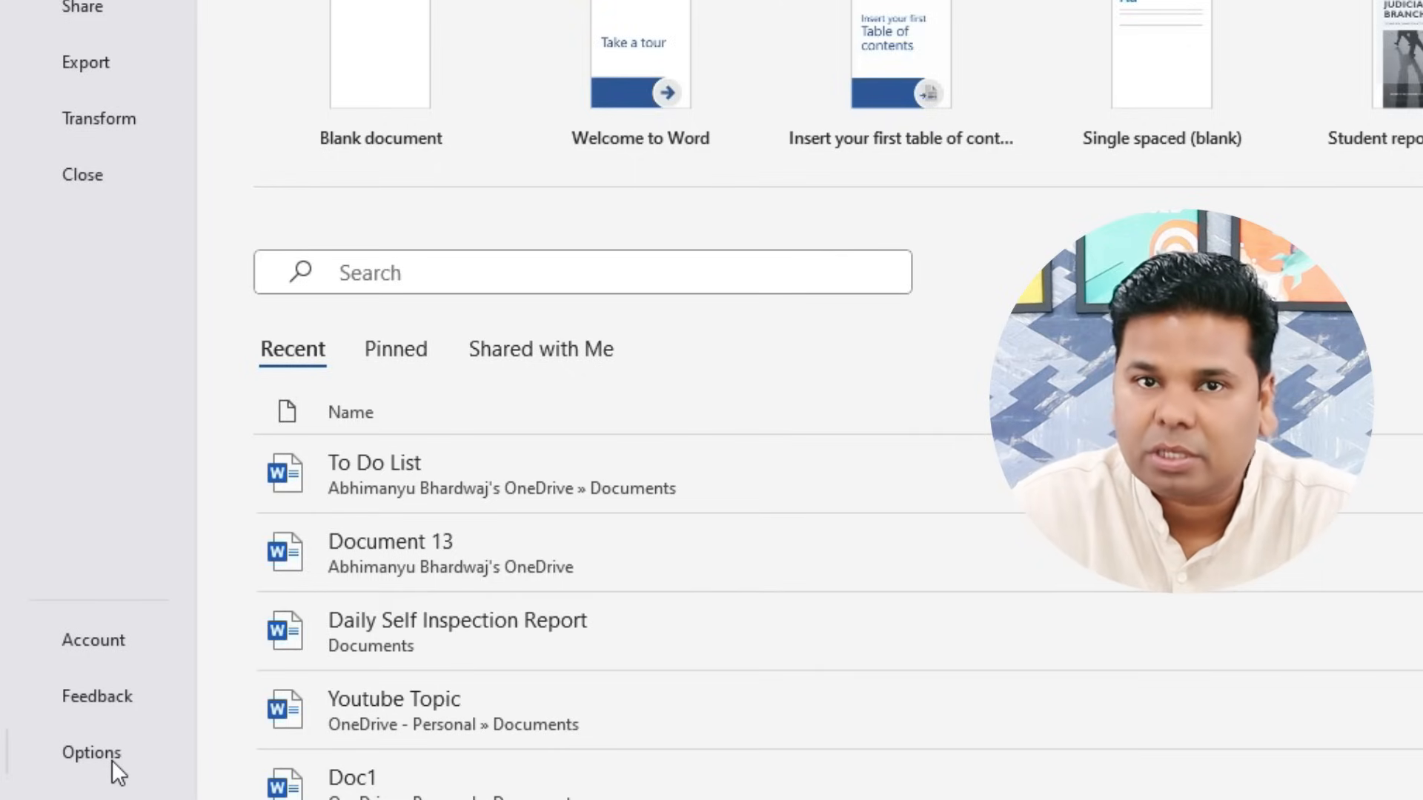
{"action": "left_click", "coordinate": [112, 761]}
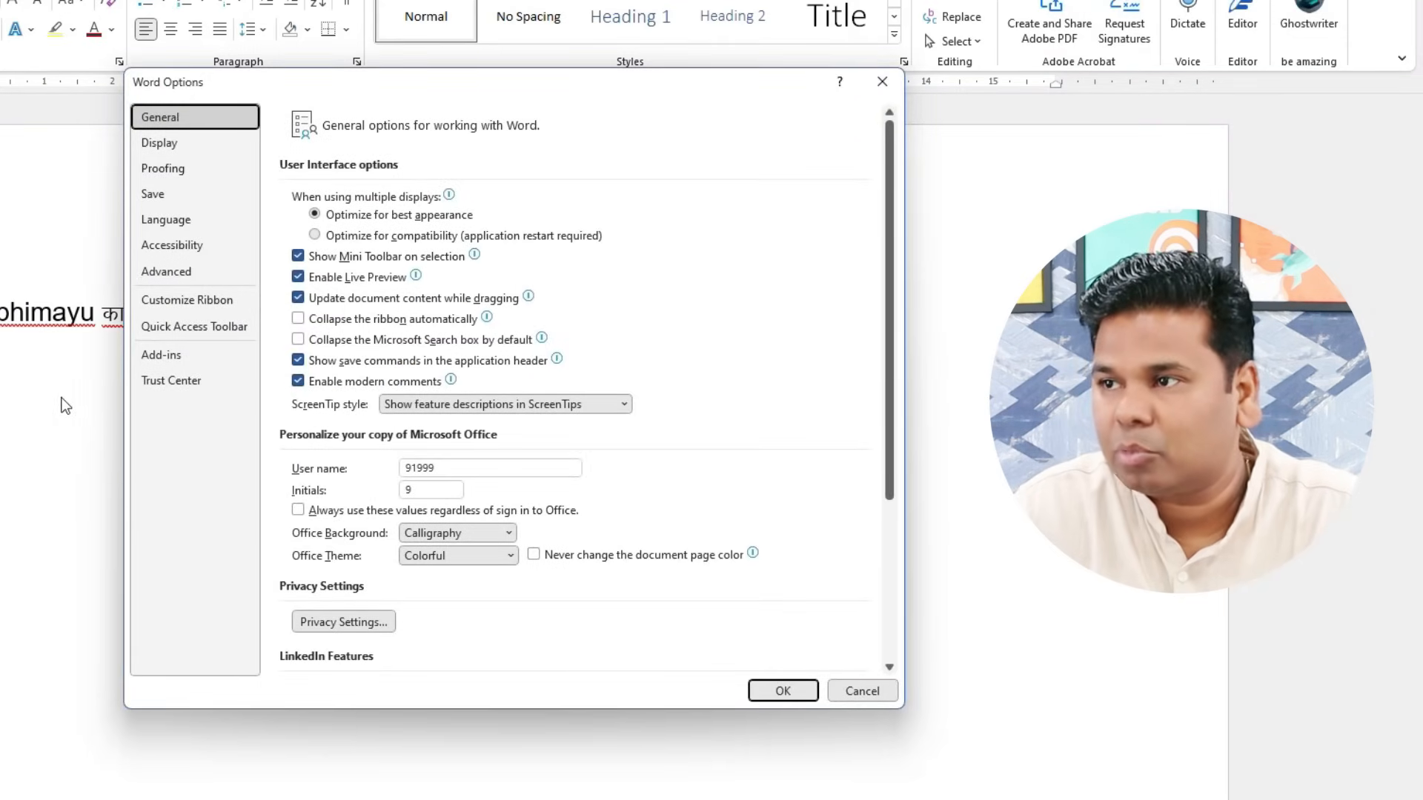
{"action": "left_click", "coordinate": [193, 301]}
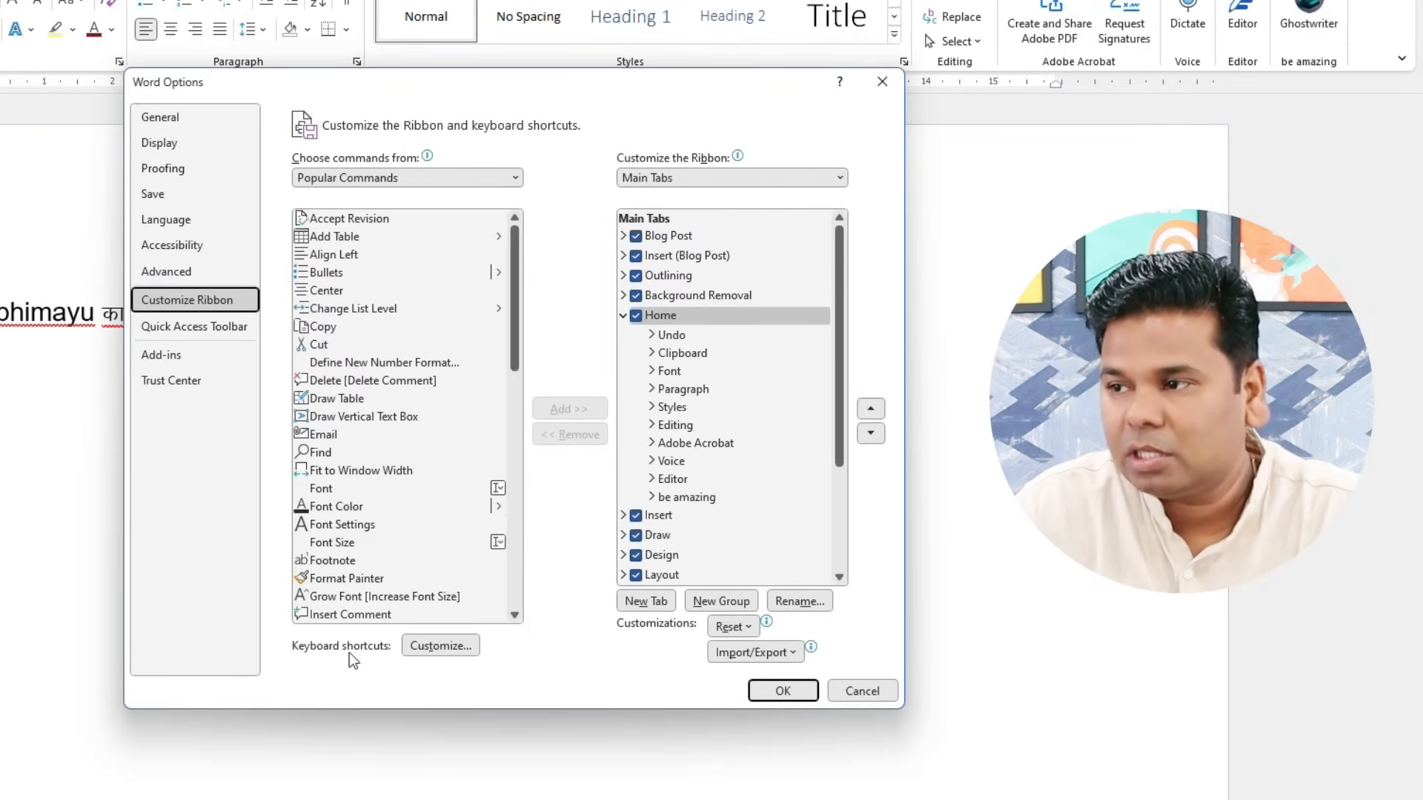
{"action": "left_click", "coordinate": [465, 652]}
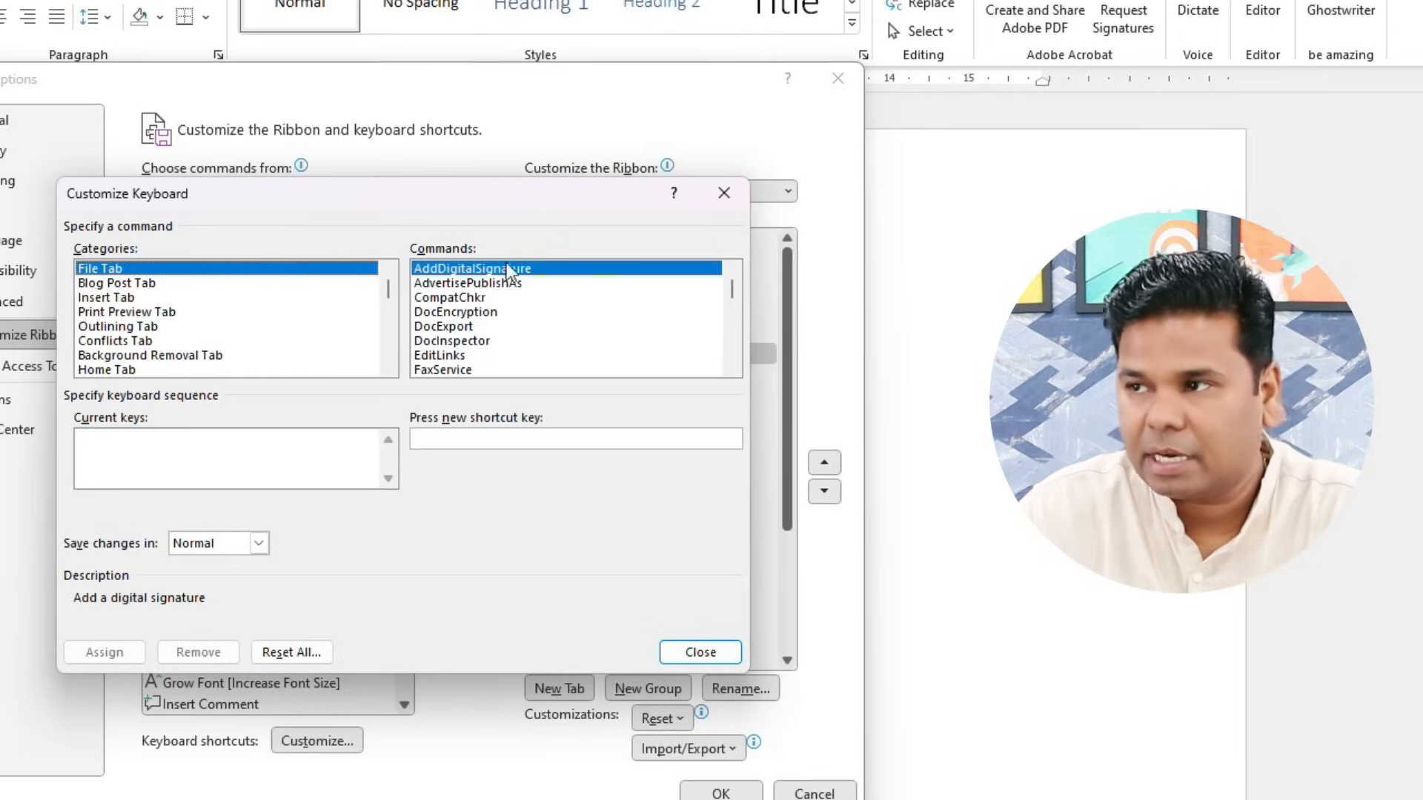
- Assign the shortcut Ctrl+Num 1 to the Kruti Dev 010 font
{"action": "left_click", "coordinate": [127, 284]}
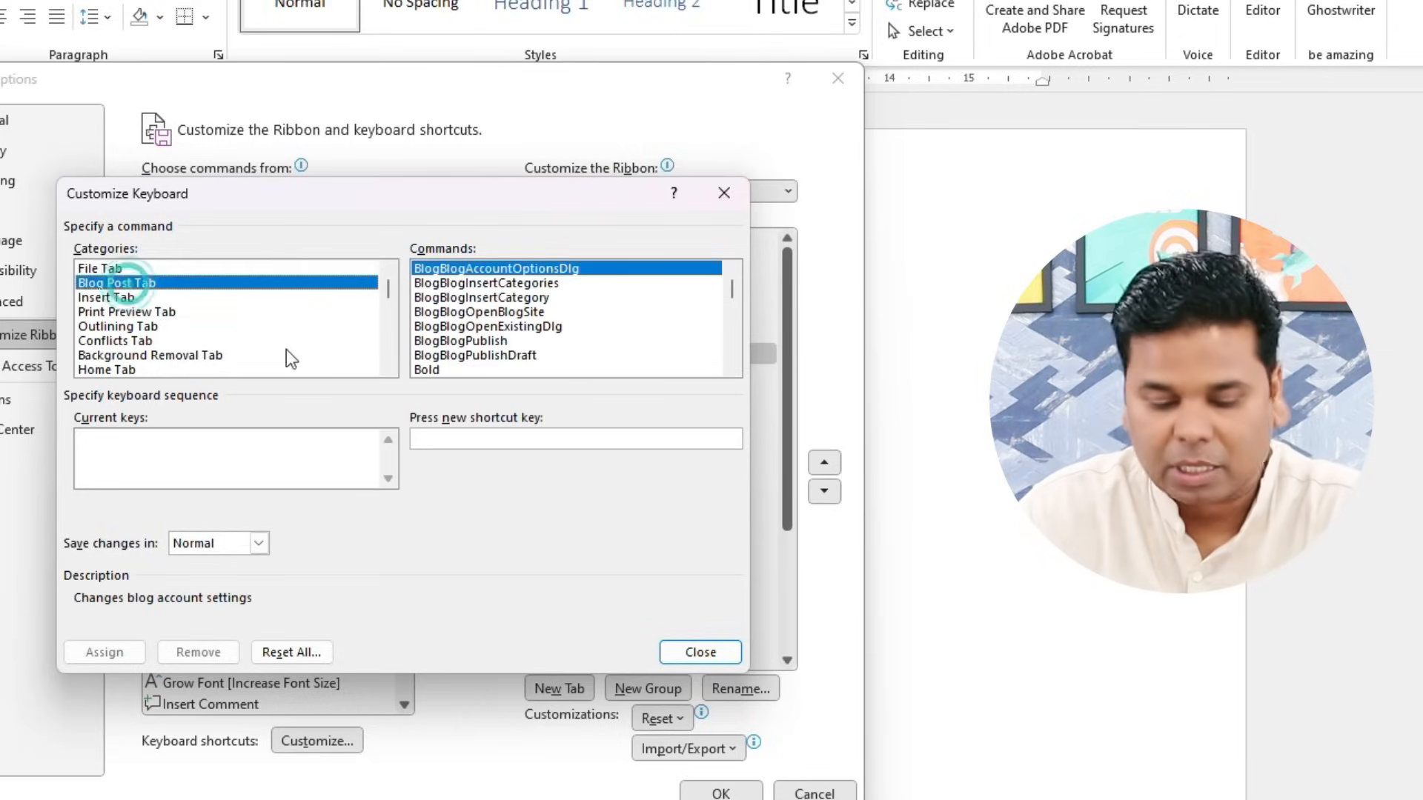
{"action": "key", "text": "End"}
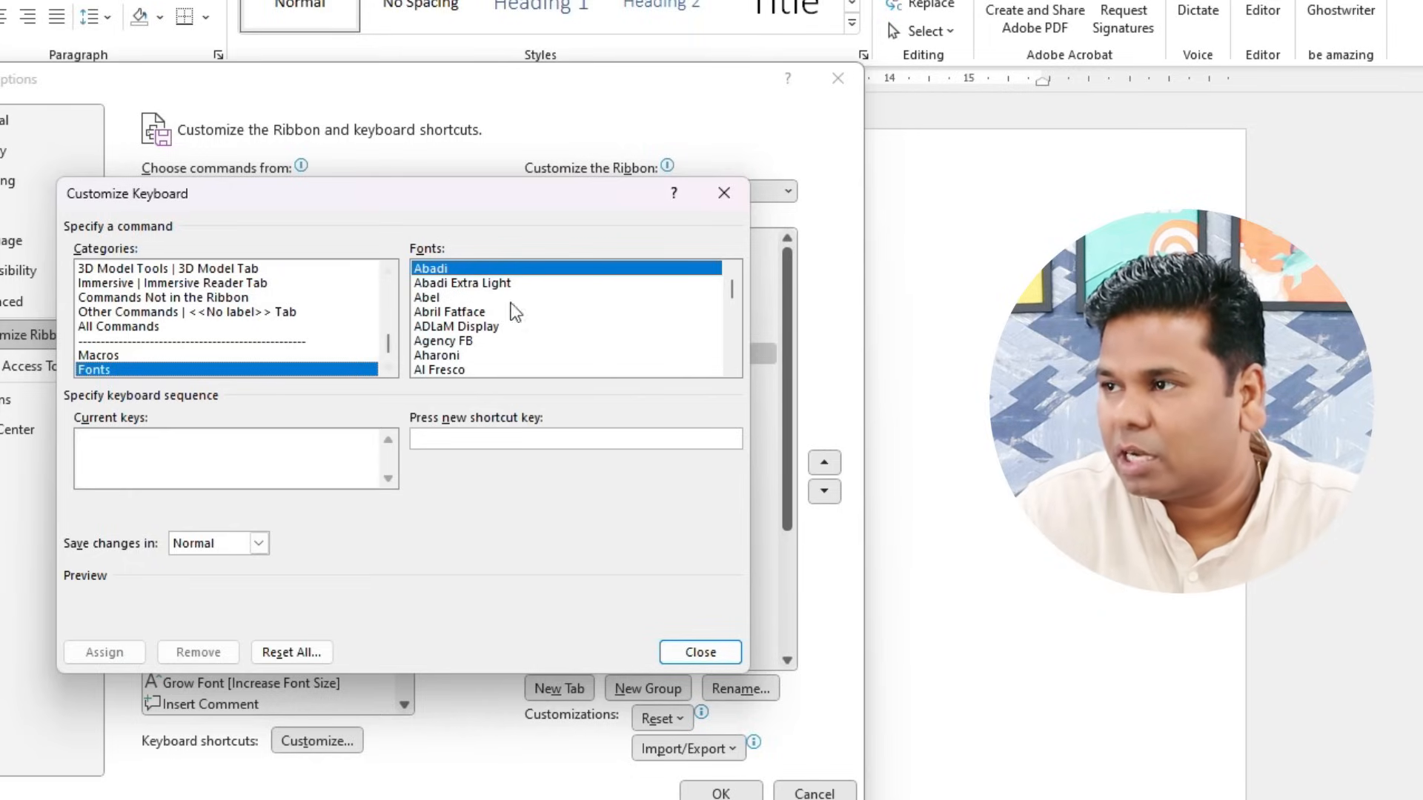
{"action": "mouse_move", "coordinate": [732, 287]}
{"action": "left_mouse_down"}
{"action": "mouse_move", "coordinate": [737, 349]}
{"action": "mouse_move", "coordinate": [734, 325]}
{"action": "left_mouse_up"}
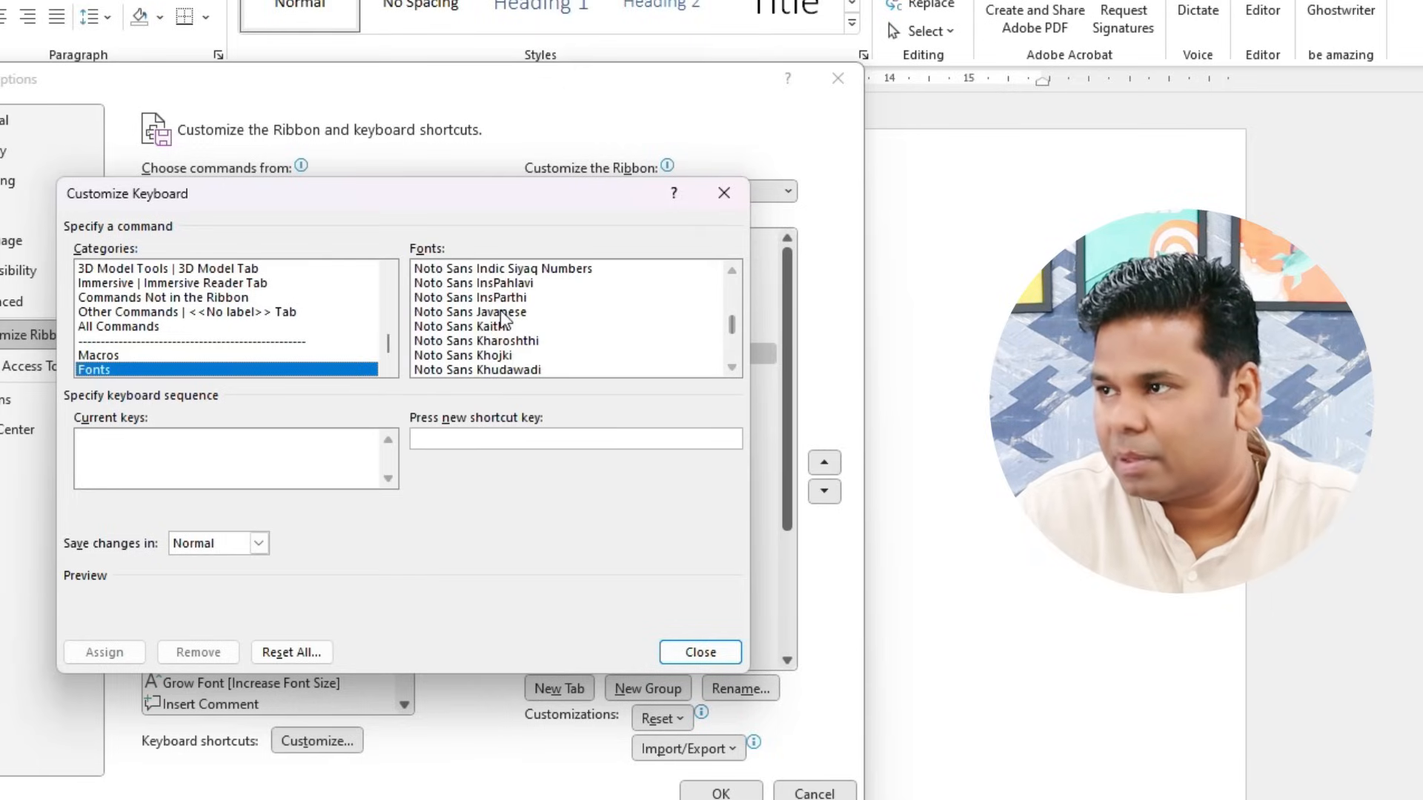
{"action": "left_click", "coordinate": [504, 311]}
{"action": "key", "text": "k"}
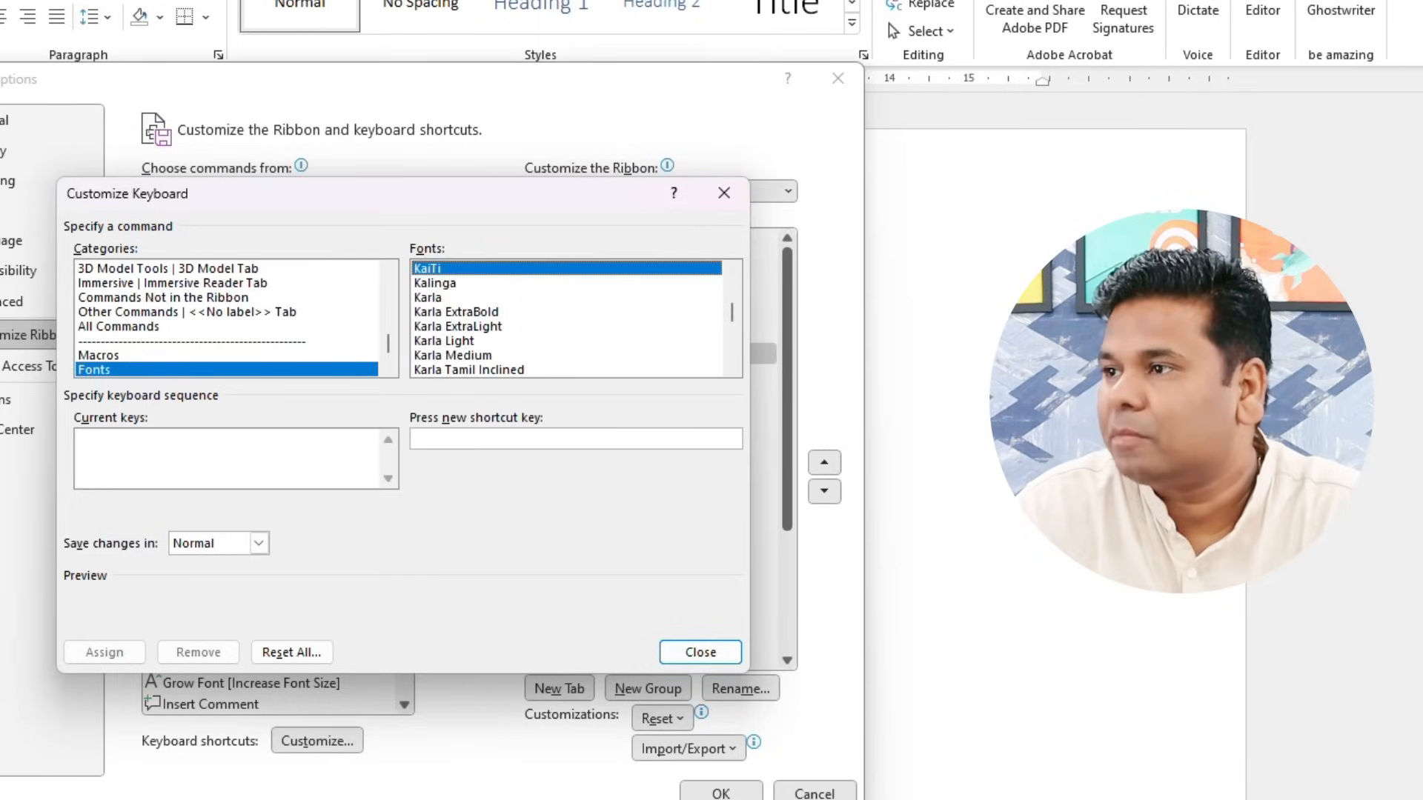
{"action": "key", "text": "Down"}
{"action": "key", "text": "Down"}
{"action": "key", "text": "Down"}
{"action": "key", "text": "Down"}
{"action": "key", "text": "Down"}
{"action": "key", "text": "Down"}
{"action": "key", "text": "Down"}
{"action": "key", "text": "Down"}
{"action": "key", "text": "Down"}
{"action": "key", "text": "Down"}
{"action": "key", "text": "Down"}
{"action": "key", "text": "Down"}
{"action": "key", "text": "Down"}
{"action": "key", "text": "Down"}
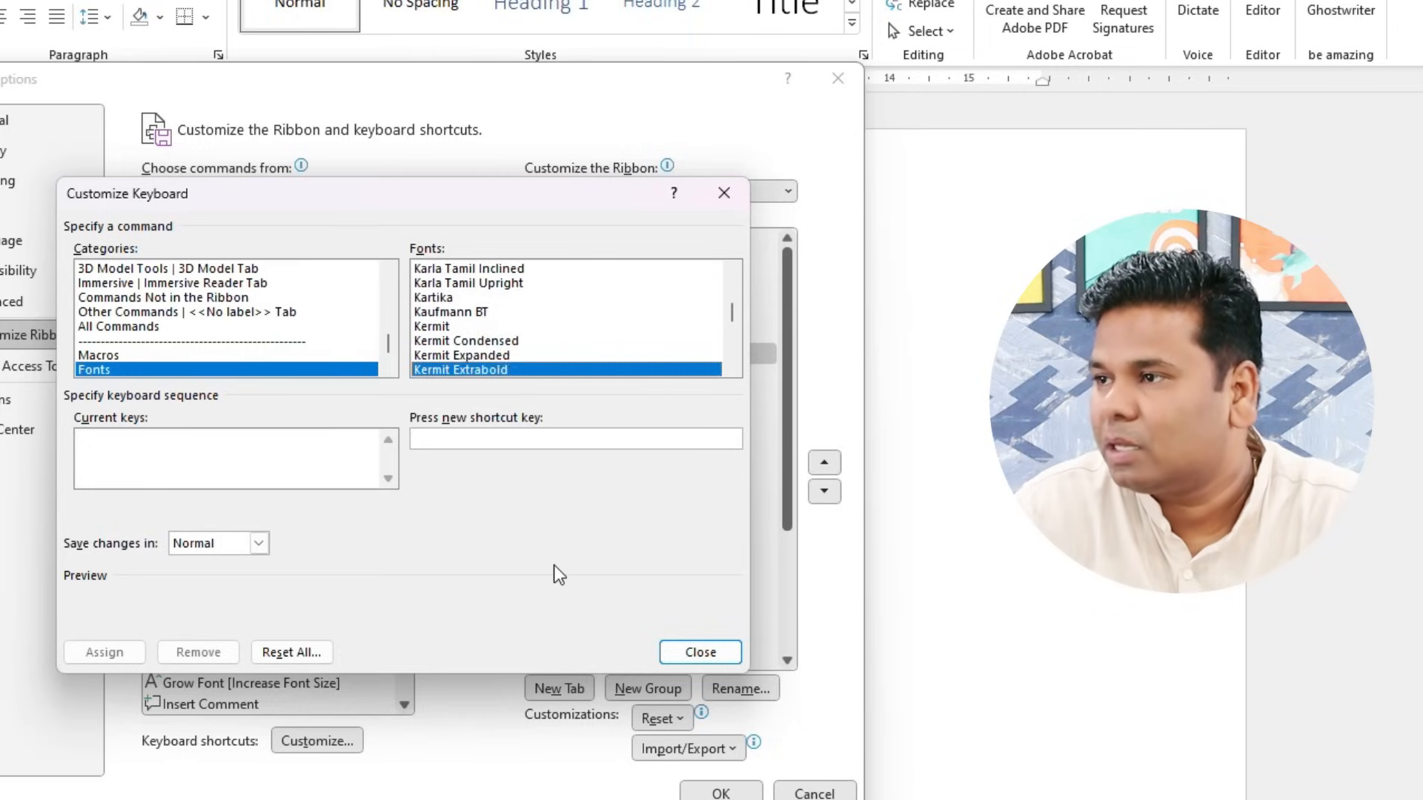
{"action": "key", "text": "Down"}
{"action": "key", "text": "Down"}
{"action": "key", "text": "Down"}
{"action": "key", "text": "Down"}
{"action": "key", "text": "Down"}
{"action": "key", "text": "Down"}
{"action": "key", "text": "Down"}
{"action": "key", "text": "Down"}
{"action": "key", "text": "Down"}
{"action": "key", "text": "Down"}
{"action": "key", "text": "Down"}
{"action": "key", "text": "Down"}
{"action": "key", "text": "Down"}
{"action": "key", "text": "Down"}
{"action": "key", "text": "Down"}
{"action": "key", "text": "Down"}
{"action": "key", "text": "Down"}
{"action": "key", "text": "Down"}
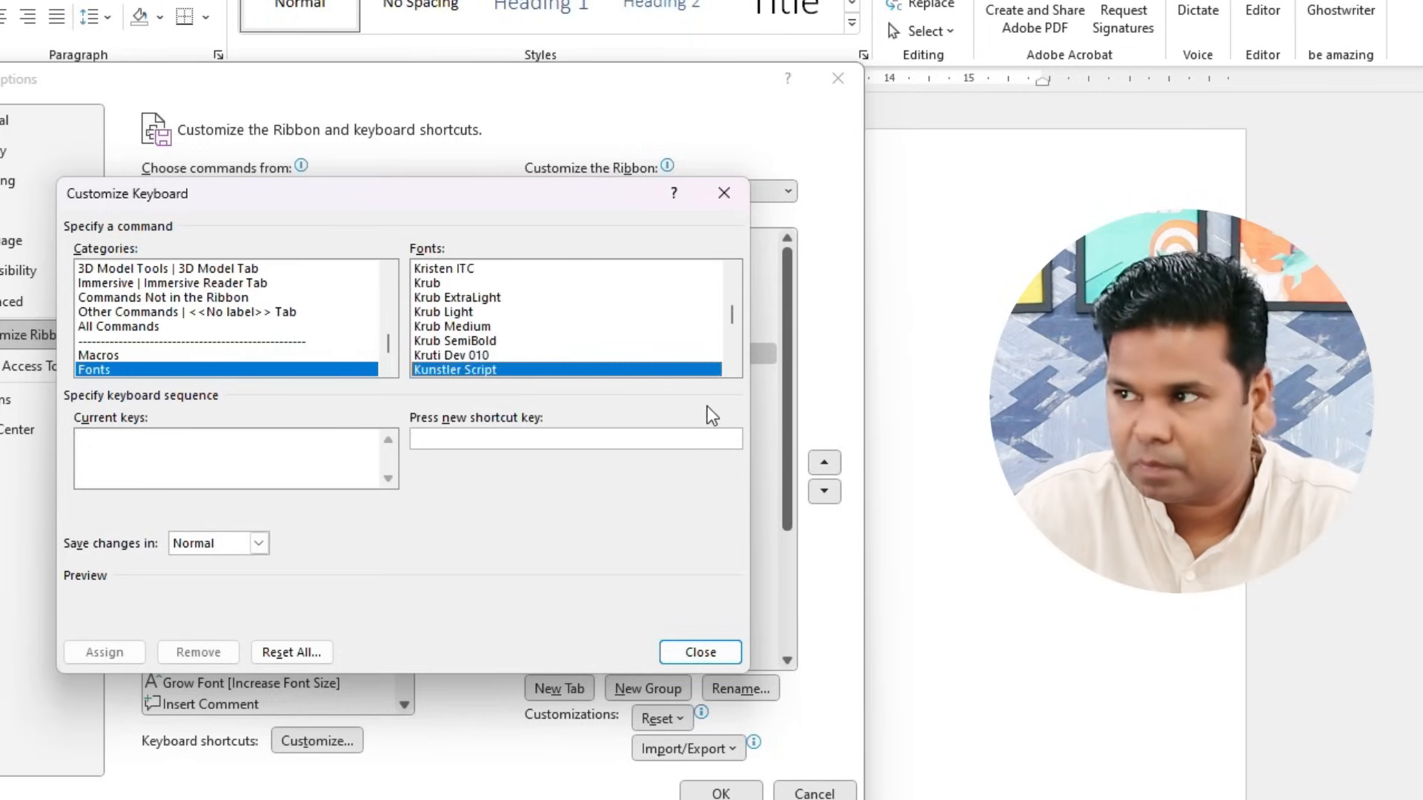
{"action": "left_click", "coordinate": [466, 357]}
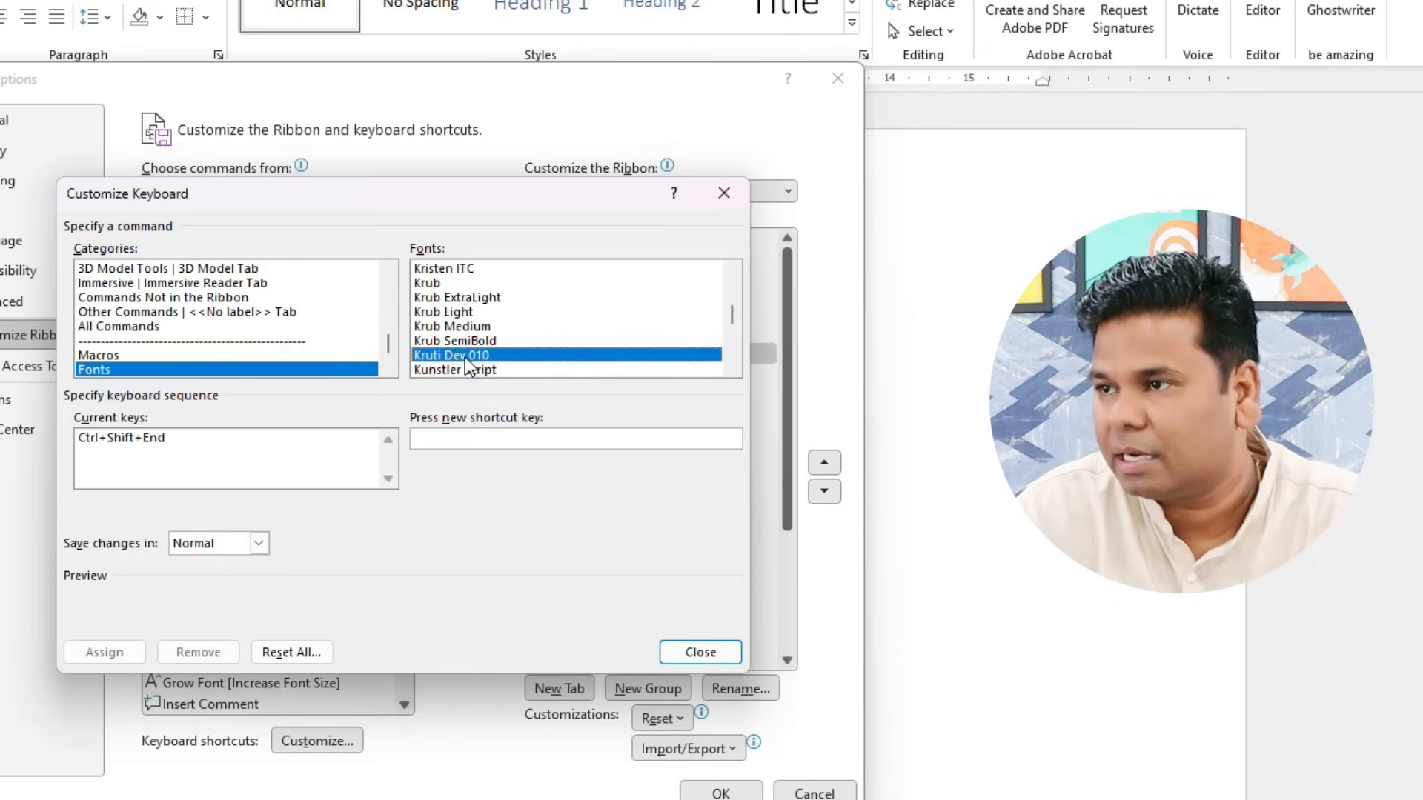
{"action": "left_click", "coordinate": [527, 440]}
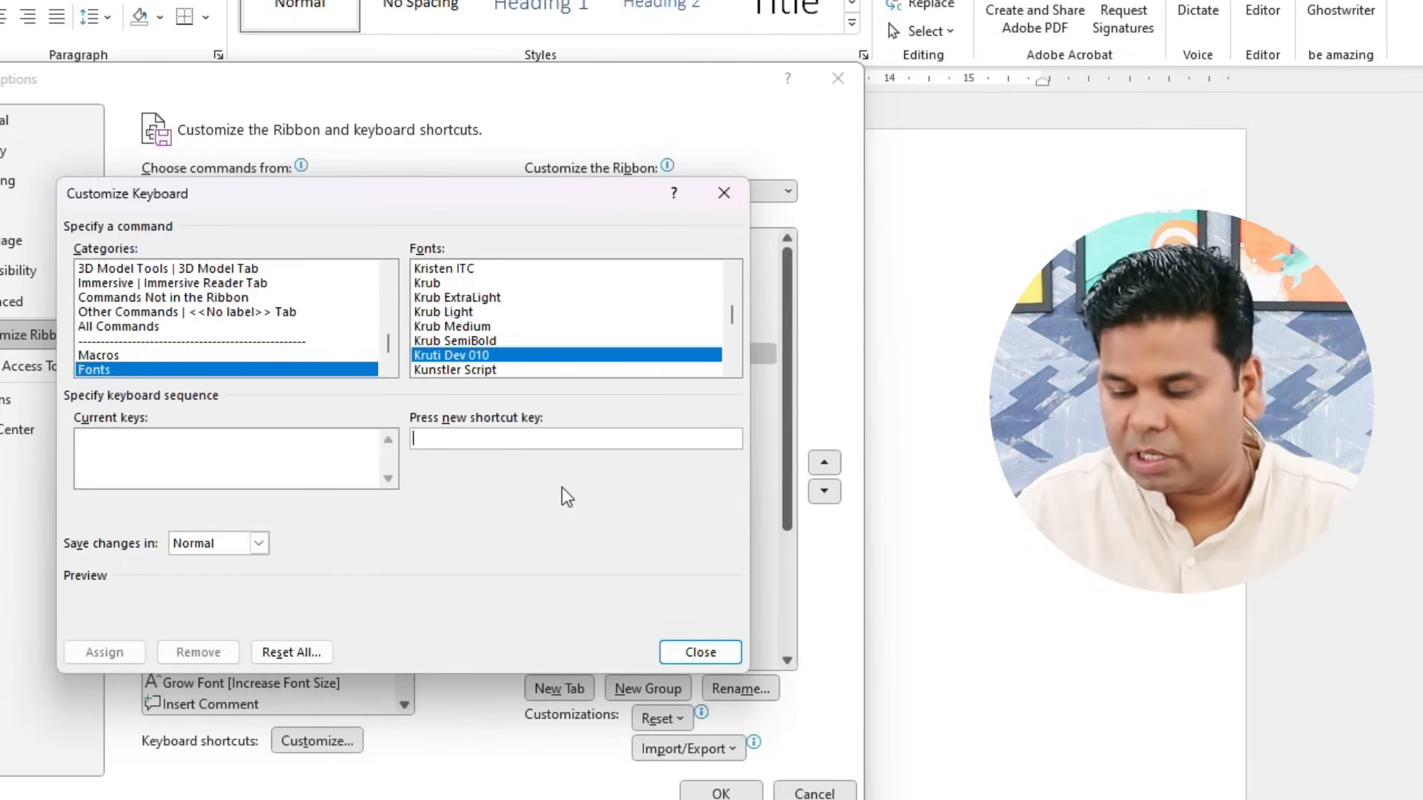
{"action": "key", "text": "ctrl+KP_1"}
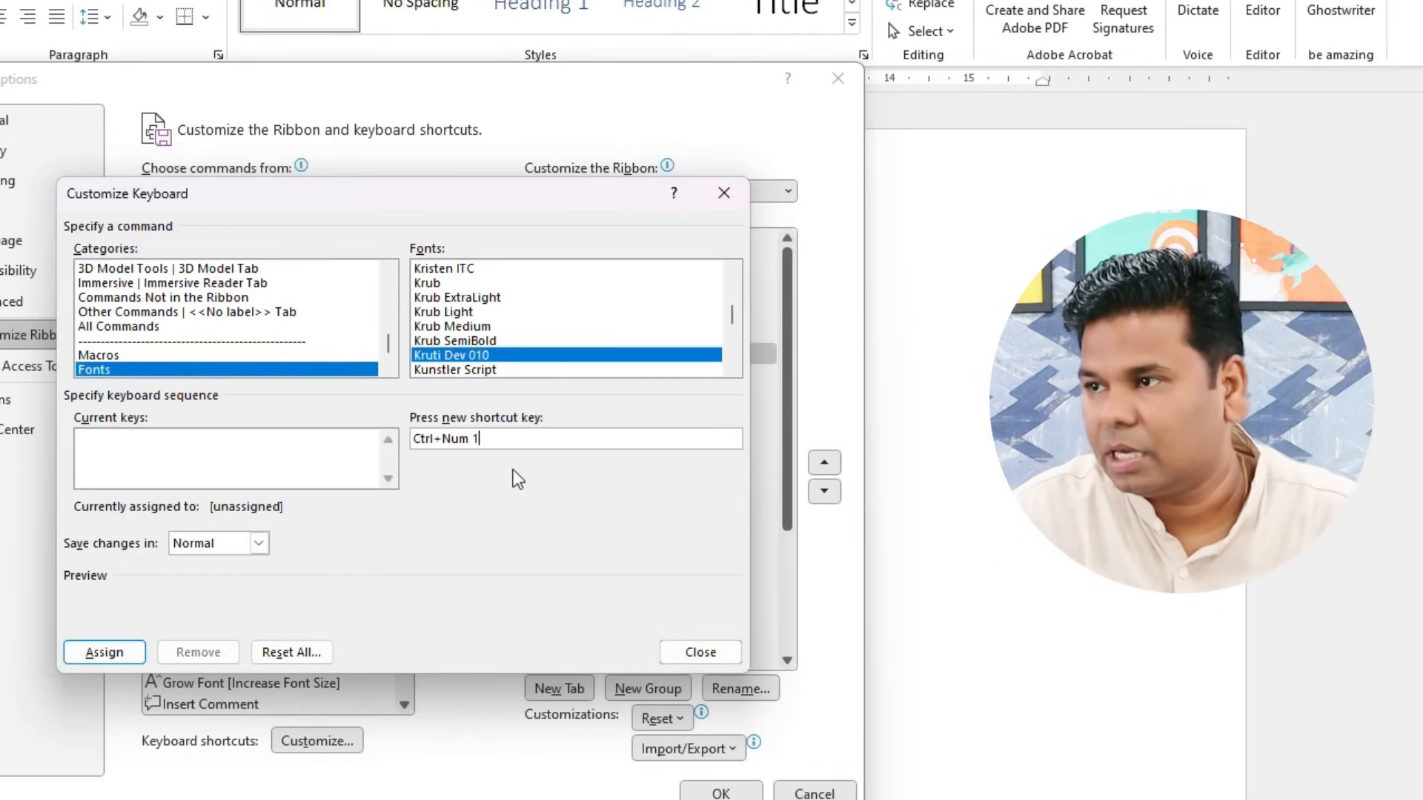
{"action": "left_click", "coordinate": [102, 652]}
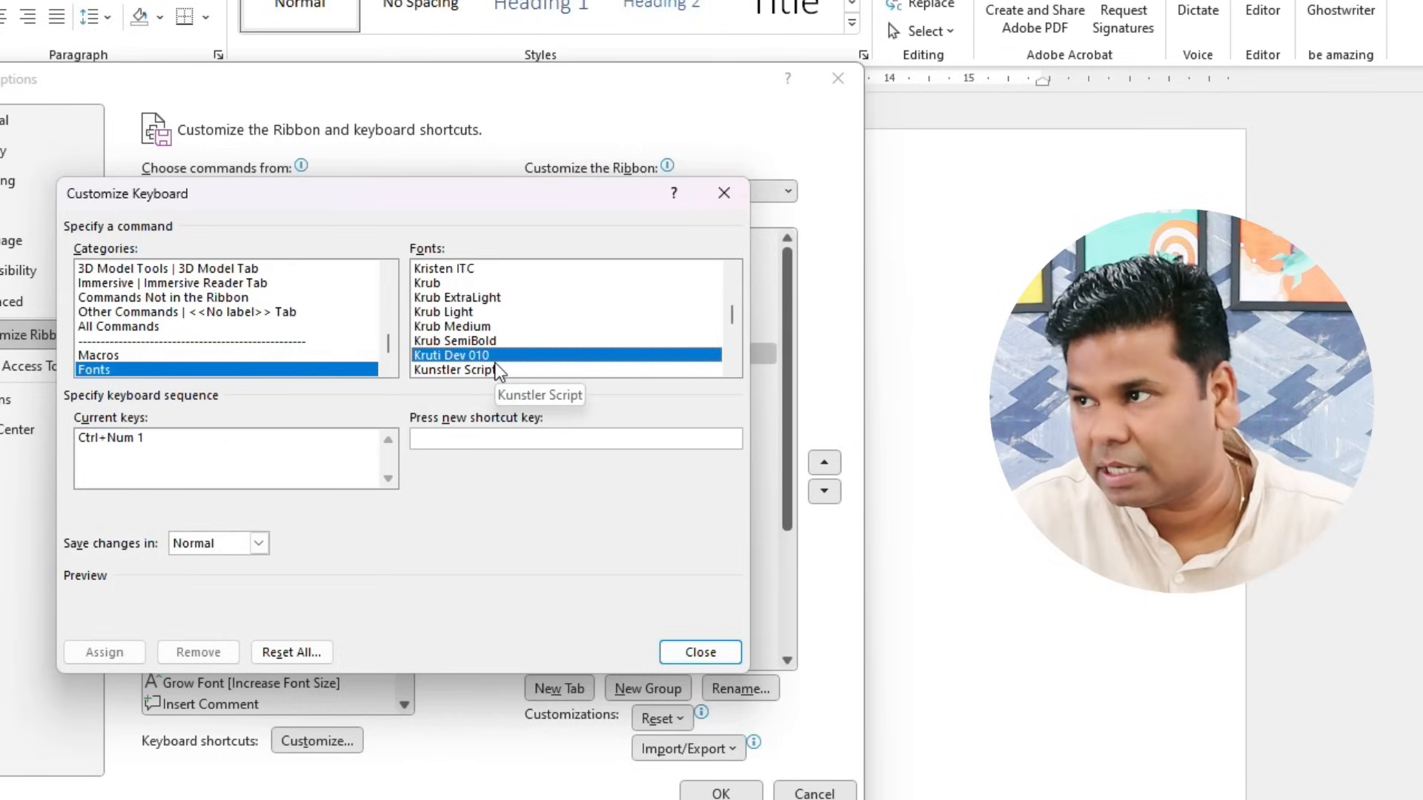
- Assign Ctrl+Num 2 to the Arial font, then close the customisation and Word Options
{"action": "left_click_drag", "start_coordinate": [731, 317], "coordinate": [737, 281]}
{"action": "scroll", "coordinate": [497, 356], "scroll_direction": "down", "scroll_amount": 3}
{"action": "scroll", "coordinate": [497, 362], "scroll_direction": "down", "scroll_amount": 7}
{"action": "scroll", "coordinate": [497, 362], "scroll_direction": "up", "scroll_amount": 2}
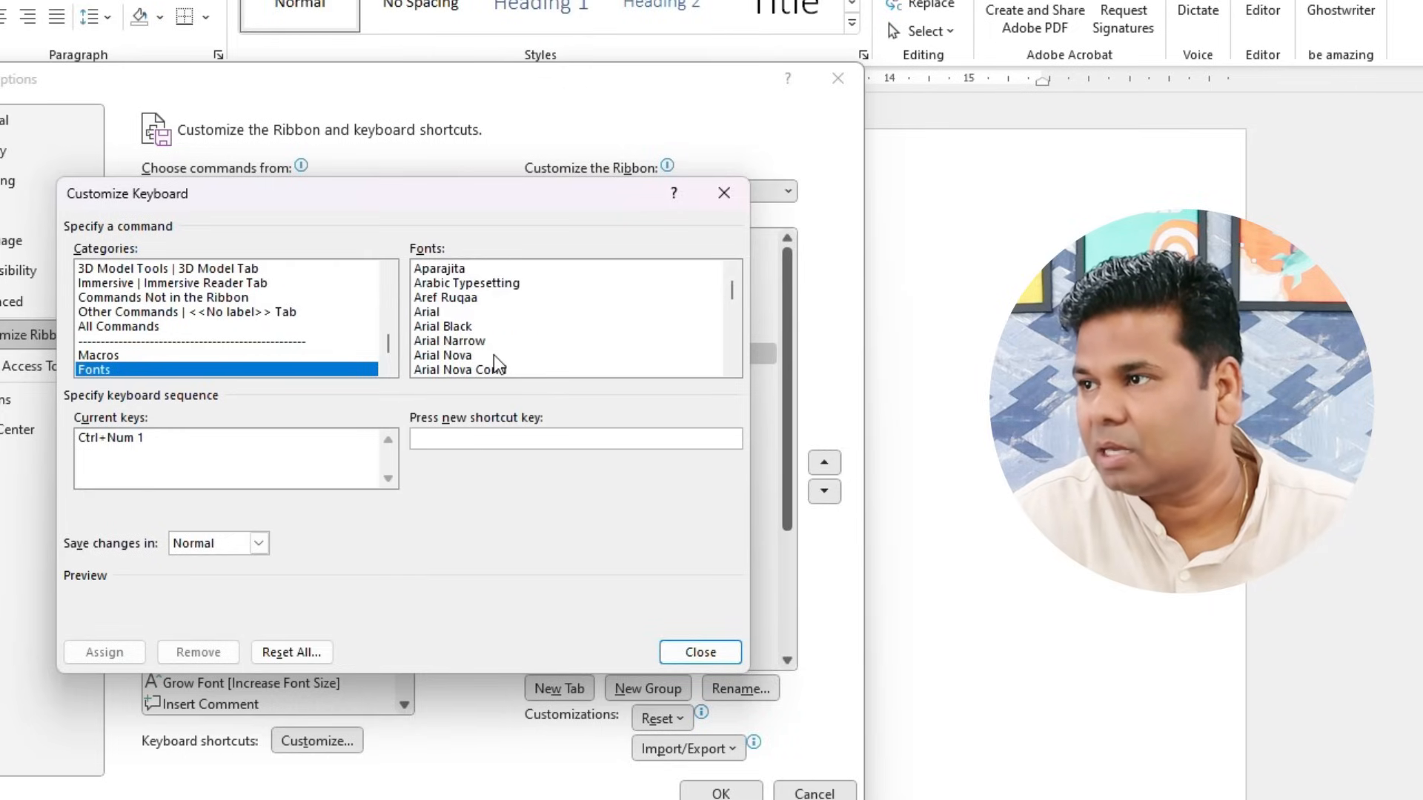
{"action": "left_click", "coordinate": [418, 314]}
{"action": "left_click", "coordinate": [457, 437]}
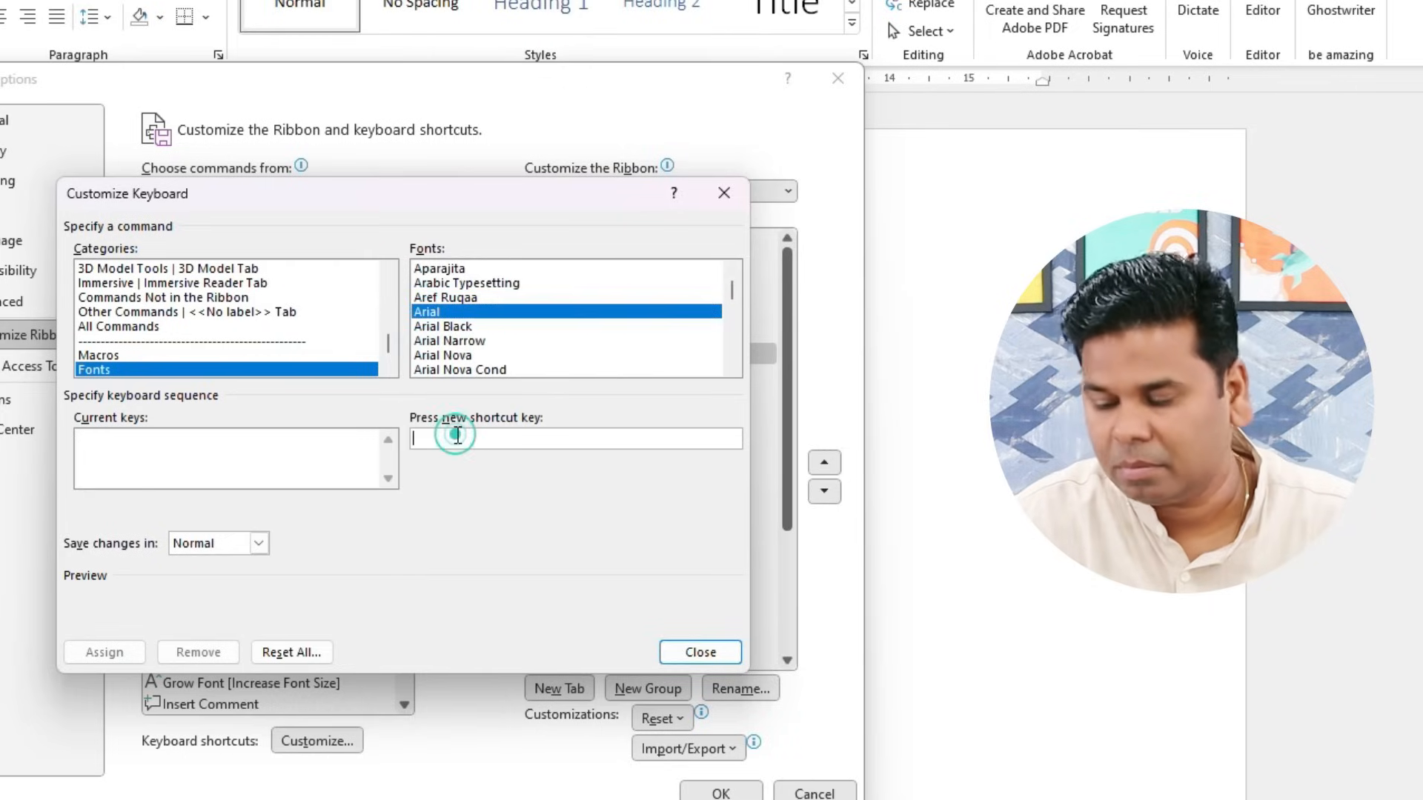
{"action": "key", "text": "ctrl+KP_2"}
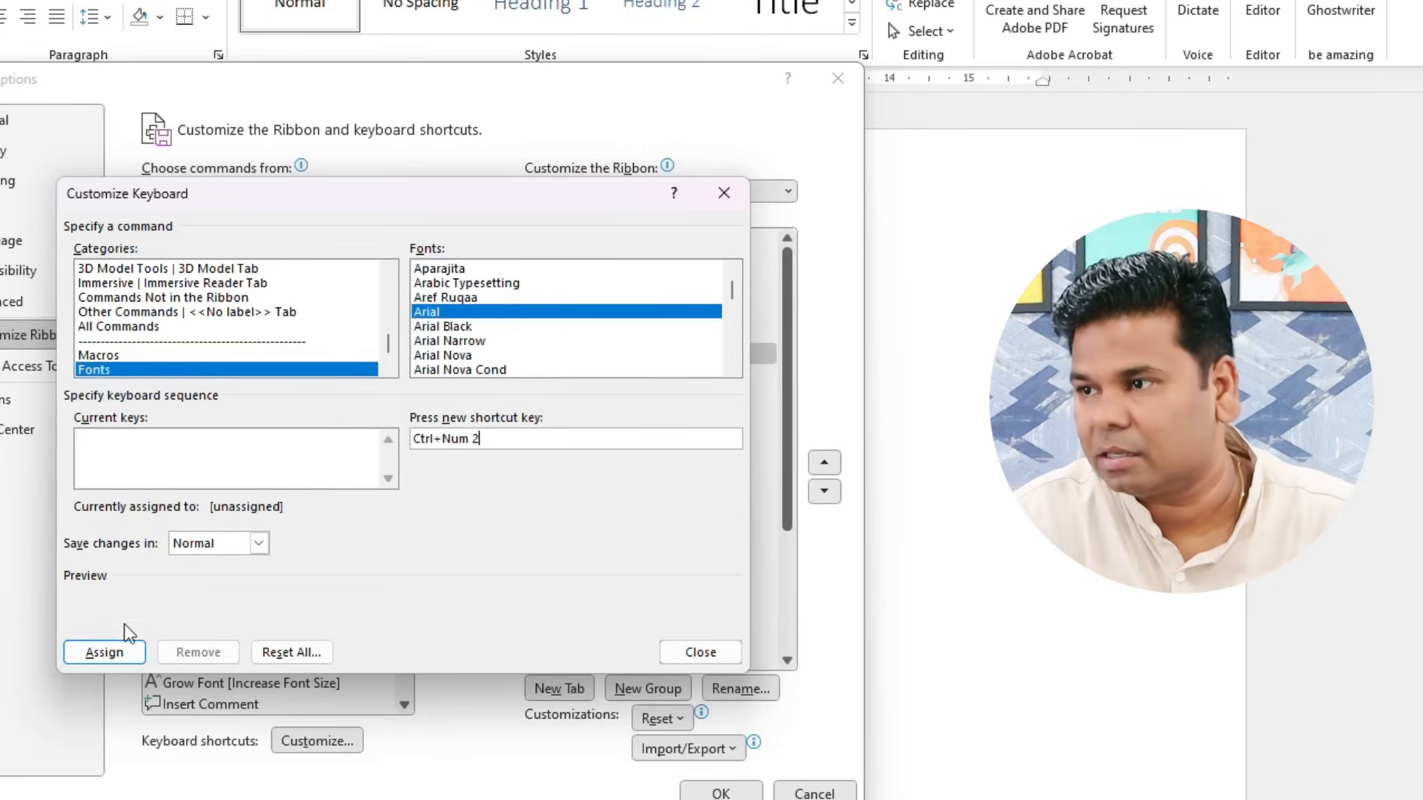
{"action": "left_click", "coordinate": [105, 651]}
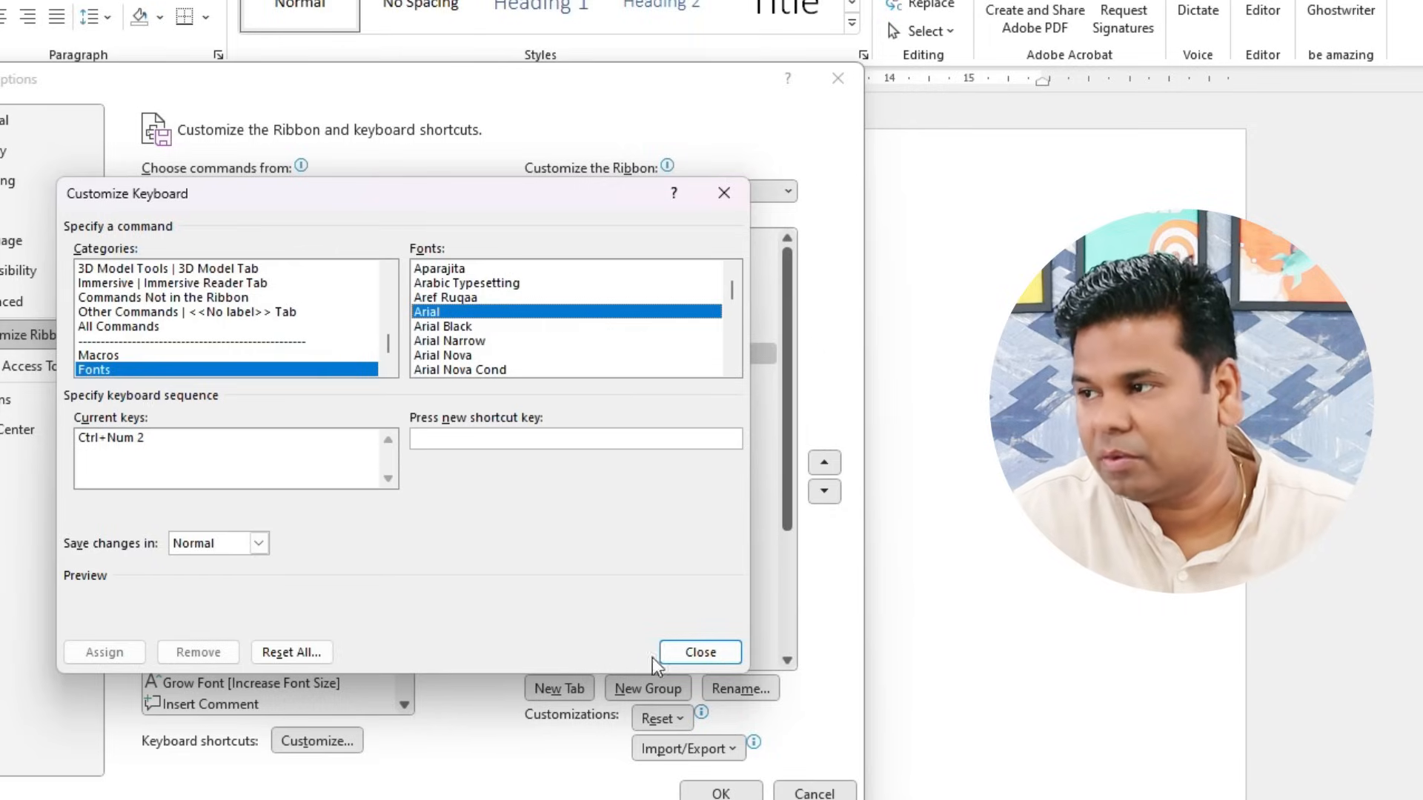
{"action": "left_click", "coordinate": [693, 652]}
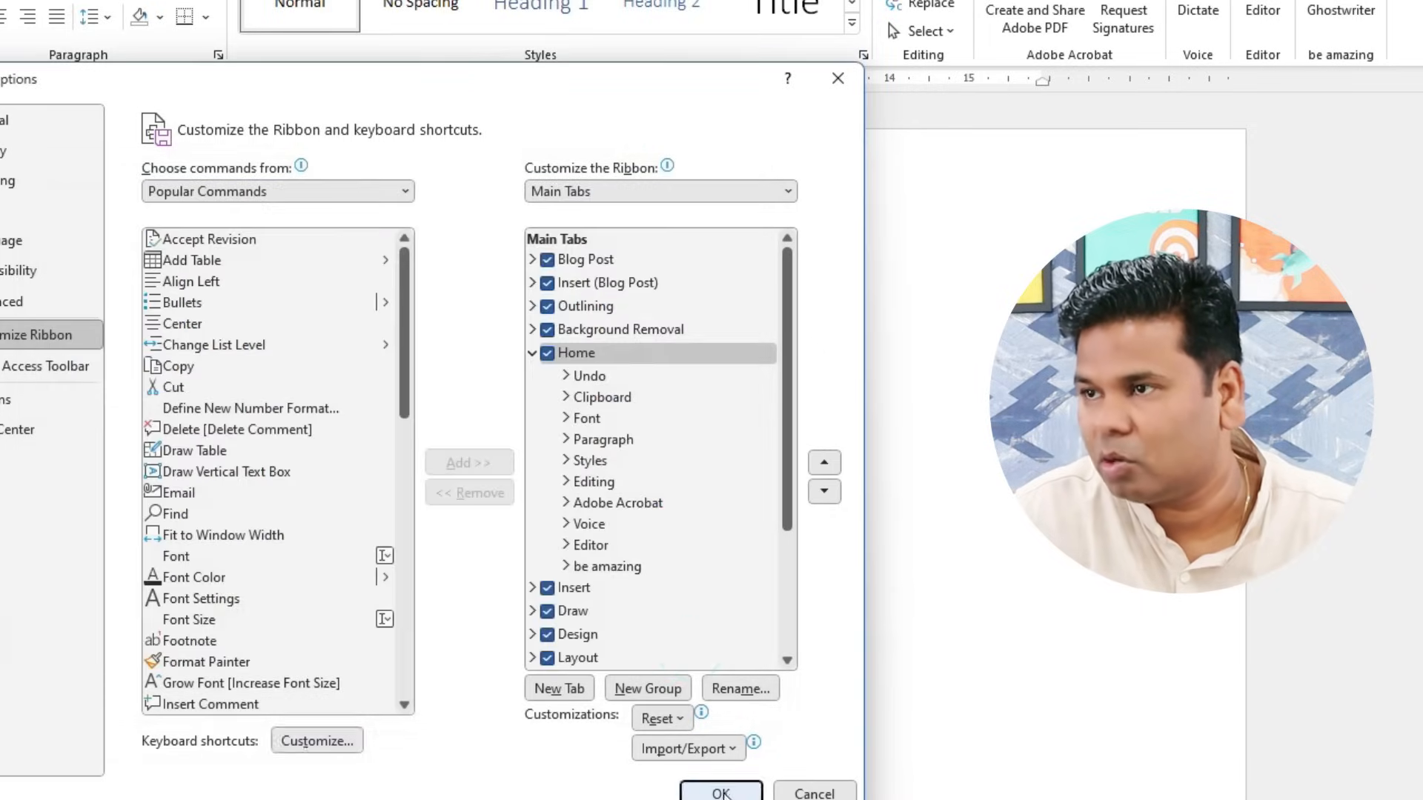
{"action": "left_click", "coordinate": [721, 792]}
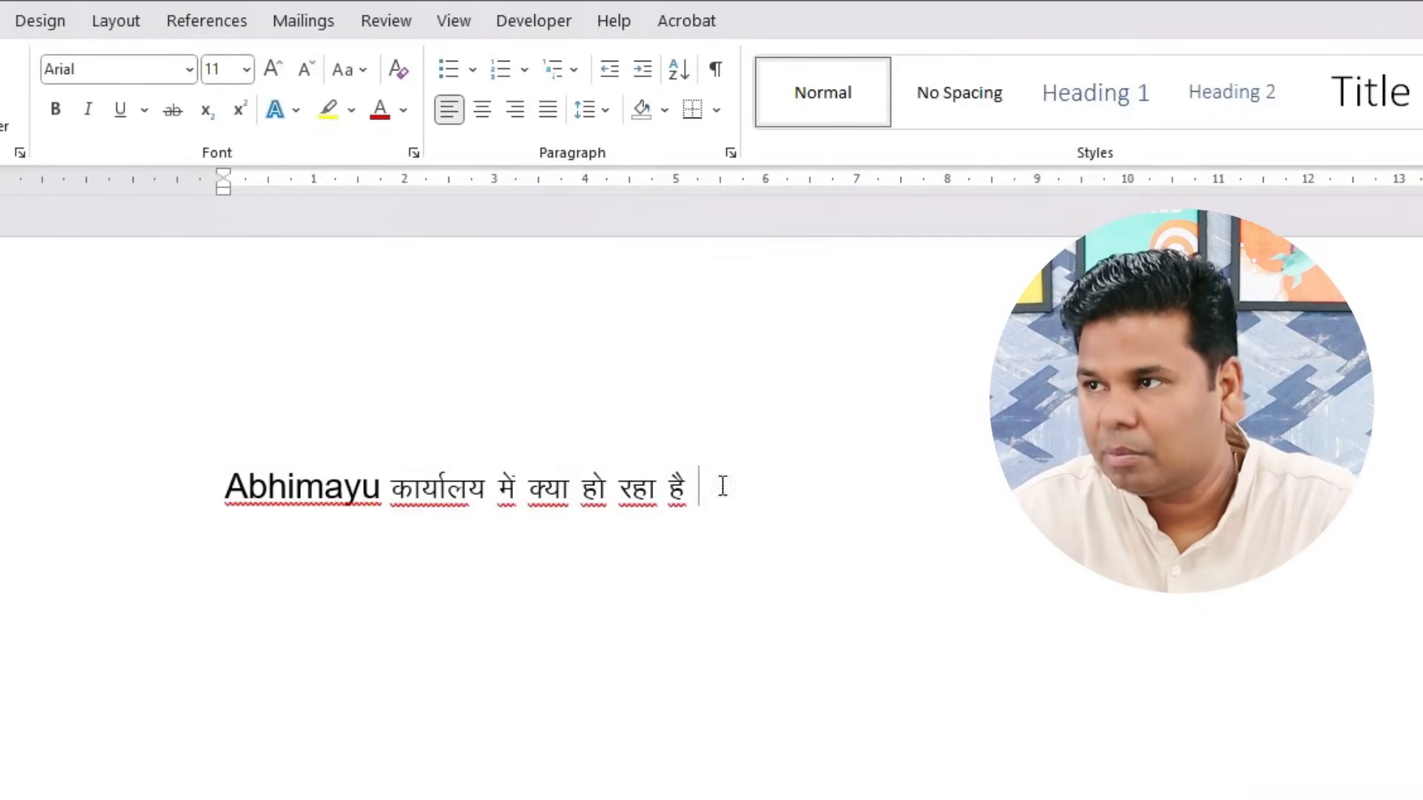
- Replace the line with the Hindi phrase कार्यालय में काम करना in Kruti Dev 010
{"action": "left_click_drag", "start_coordinate": [730, 486], "coordinate": [174, 492]}
{"action": "key", "text": "BackSpace"}
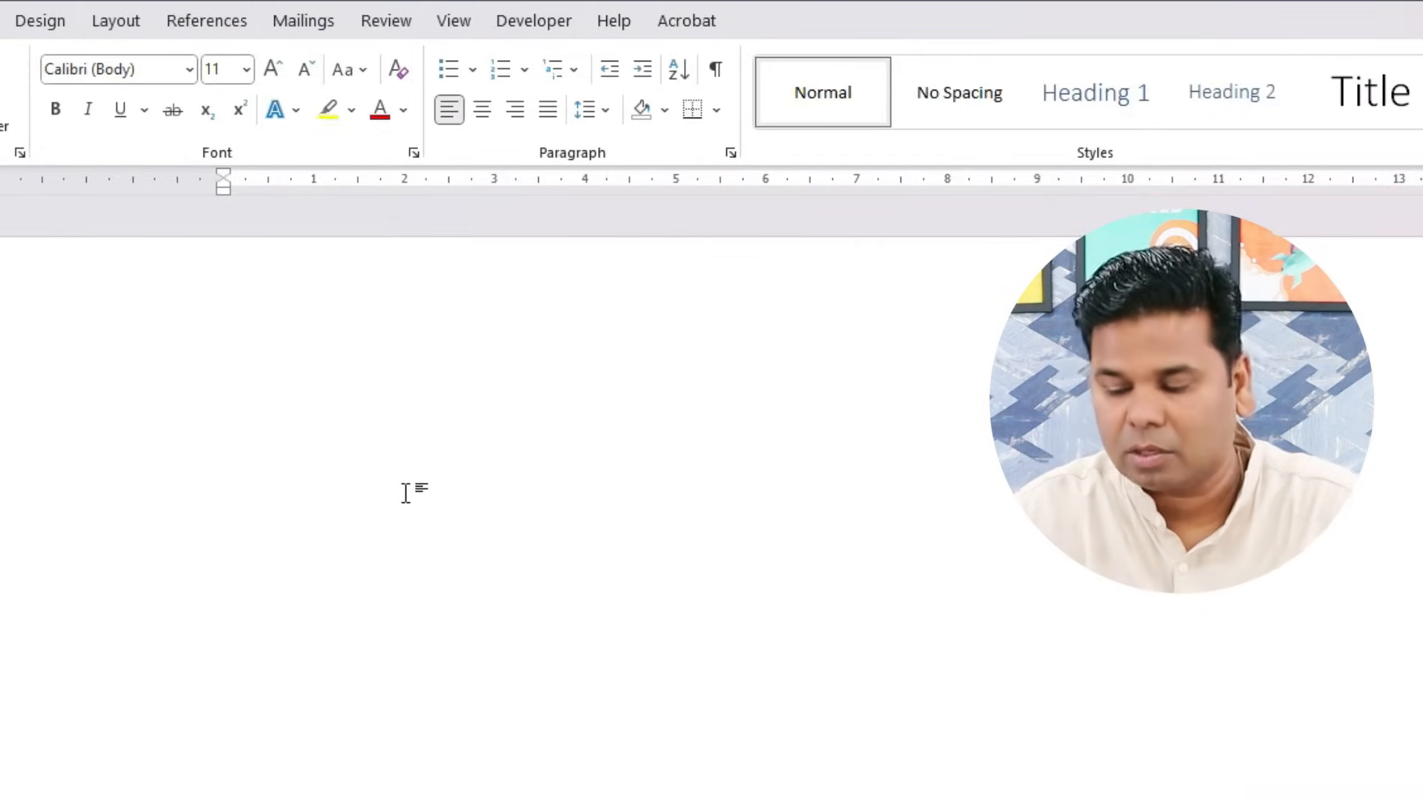
{"action": "key", "text": "alt+k"}
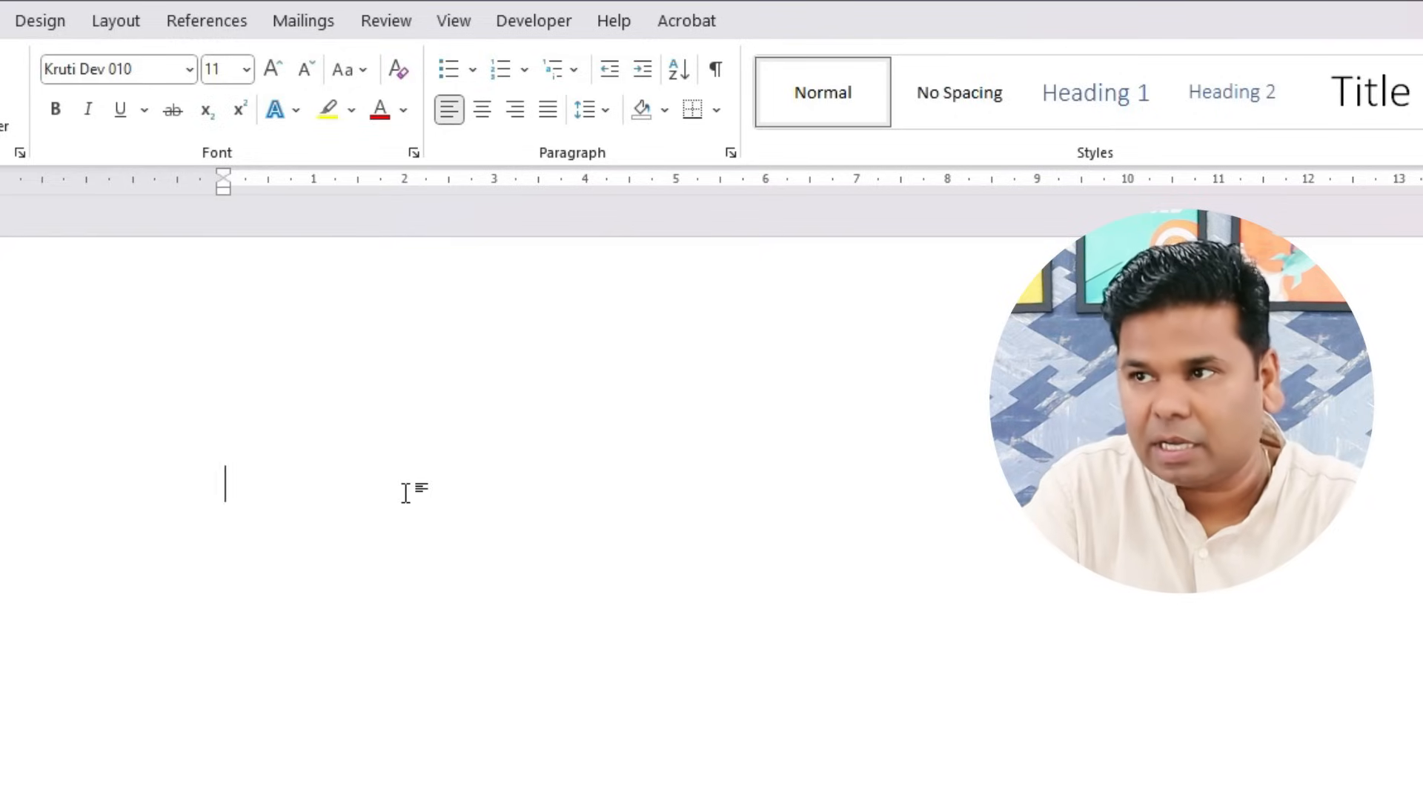
{"action": "type", "text": "dk;kZy; esa"}
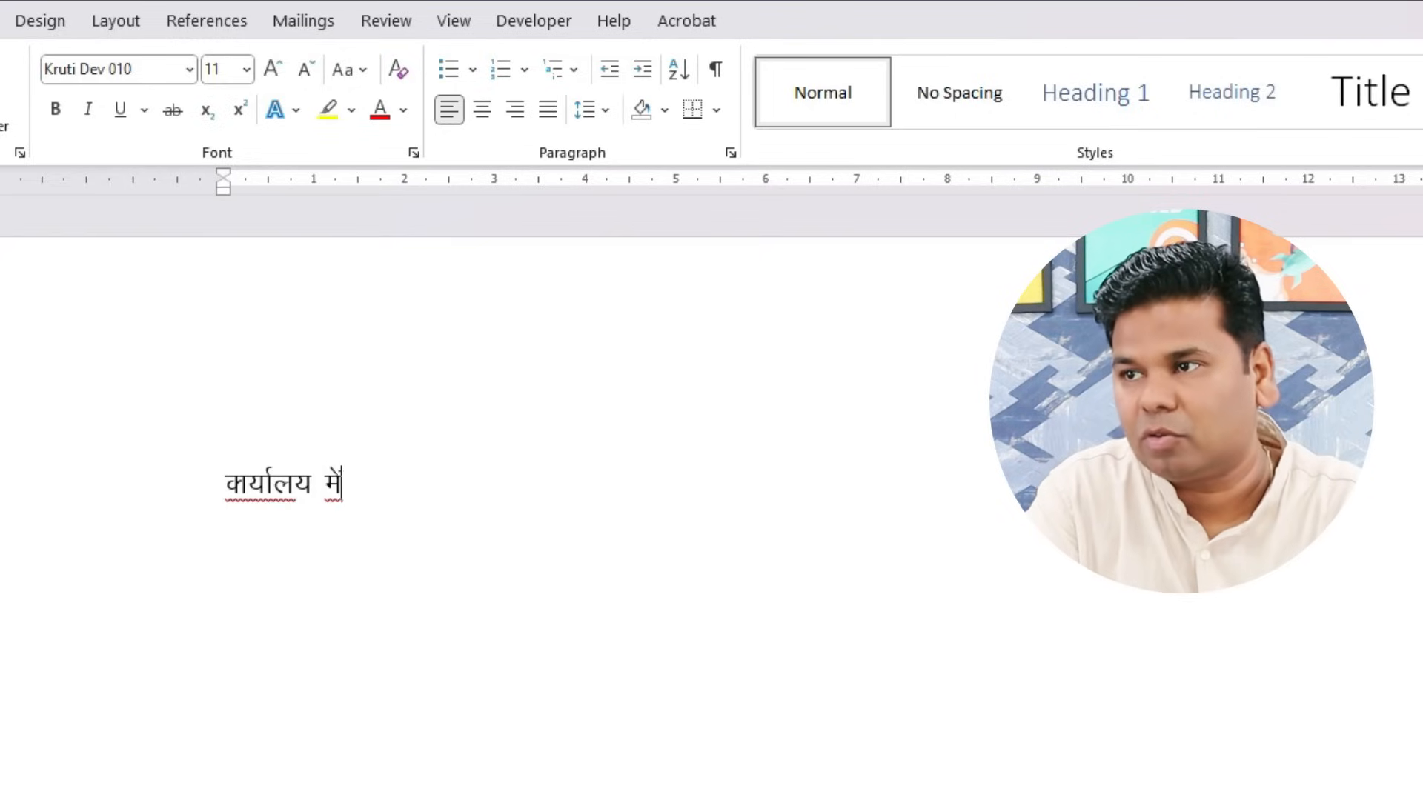
{"action": "type", "text": " dke djuk \"k"}
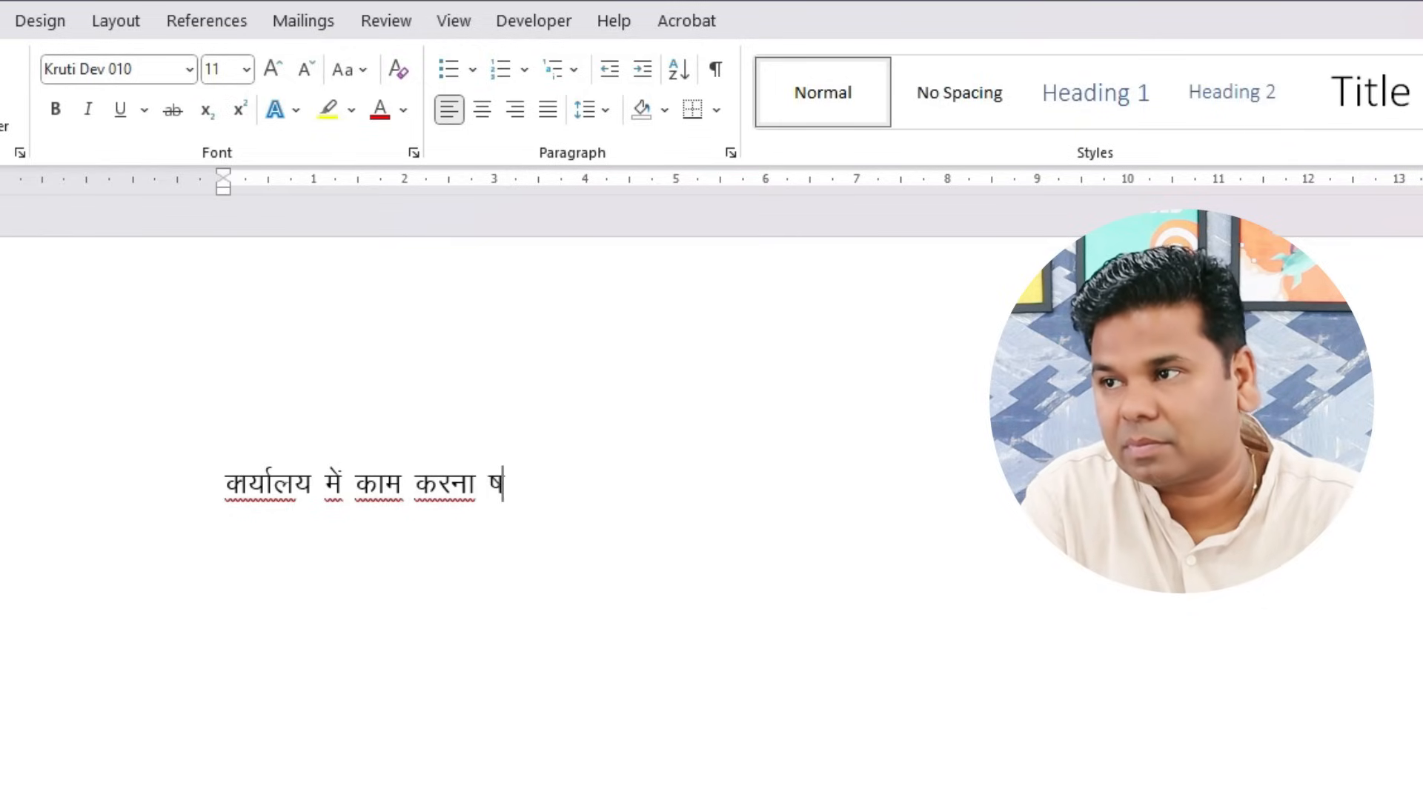
{"action": "key", "text": "BackSpace"}
{"action": "key", "text": "BackSpace"}
{"action": "type", "text": "\"kq:"}
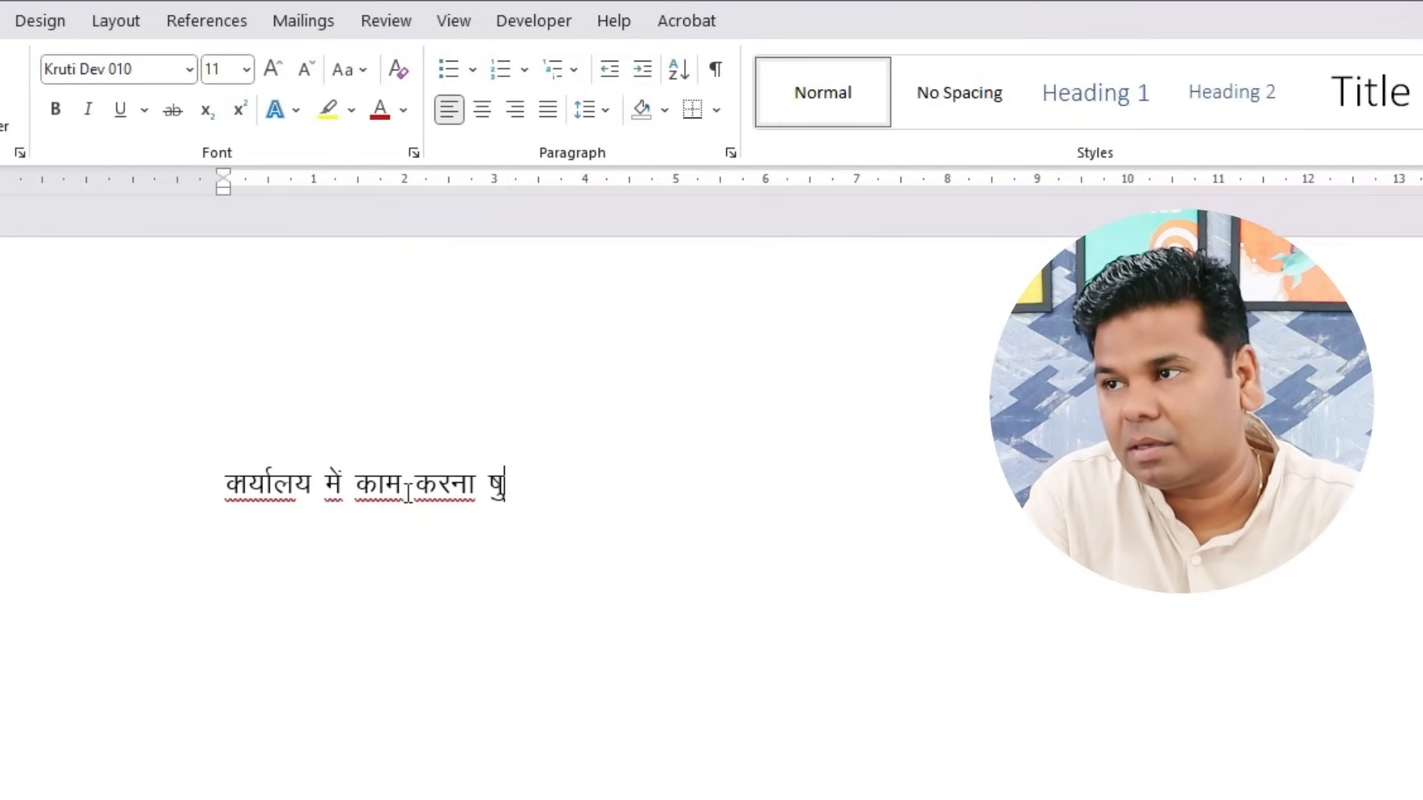
{"action": "key", "text": "BackSpace"}
{"action": "key", "text": "BackSpace"}
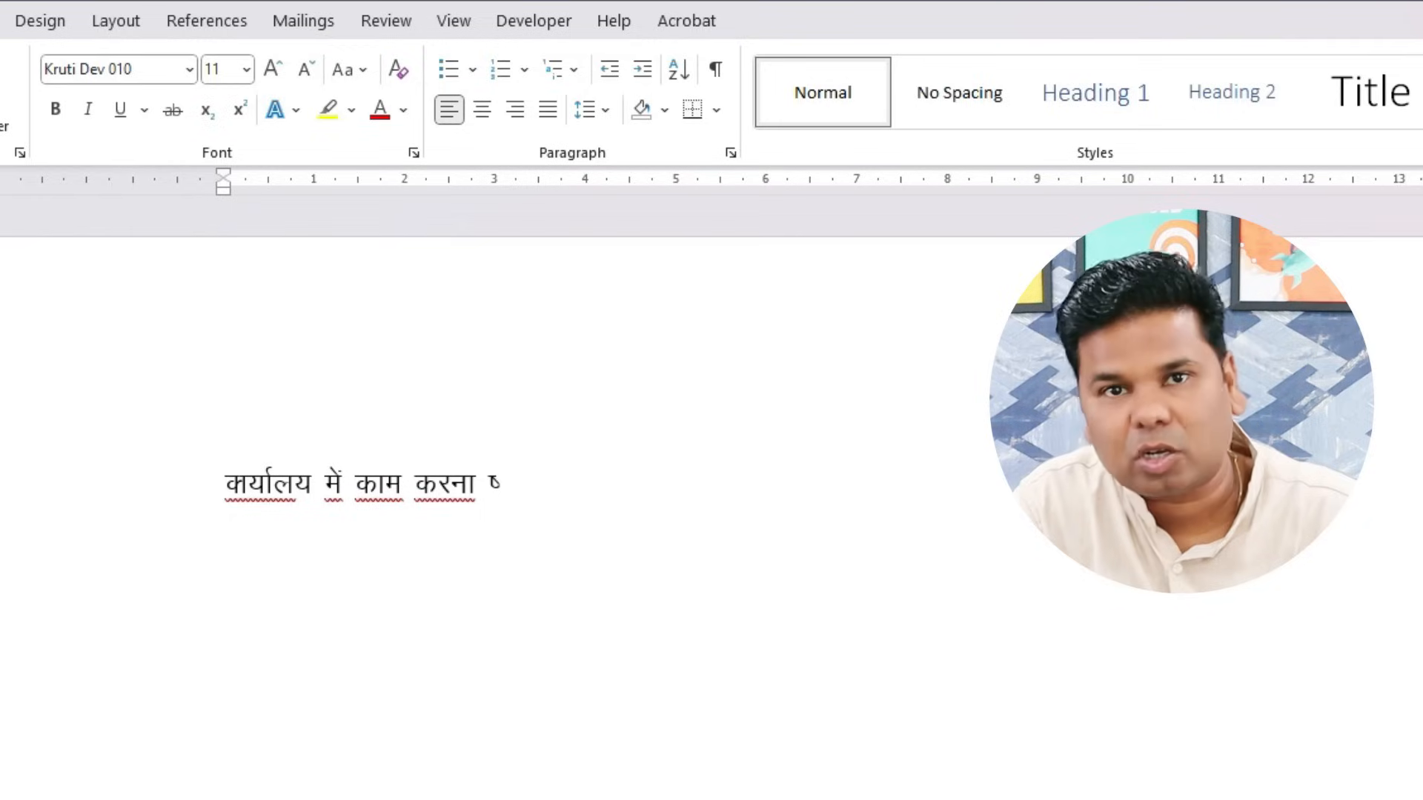
{"action": "key", "text": "BackSpace"}
{"action": "key", "text": "BackSpace"}
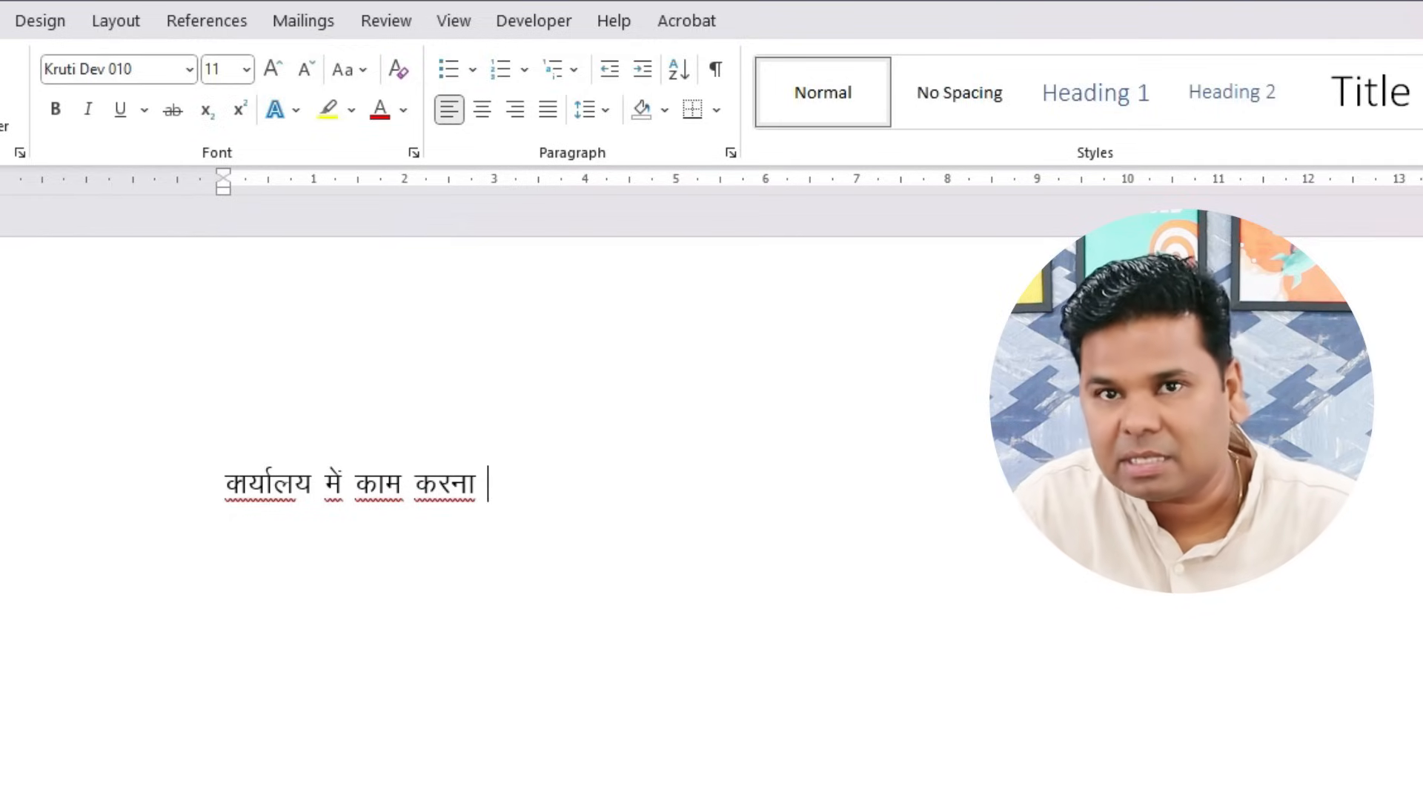
- Append the presenter's first name in Arial, then switch back to Kruti Dev 010
{"action": "double_click", "coordinate": [407, 486]}
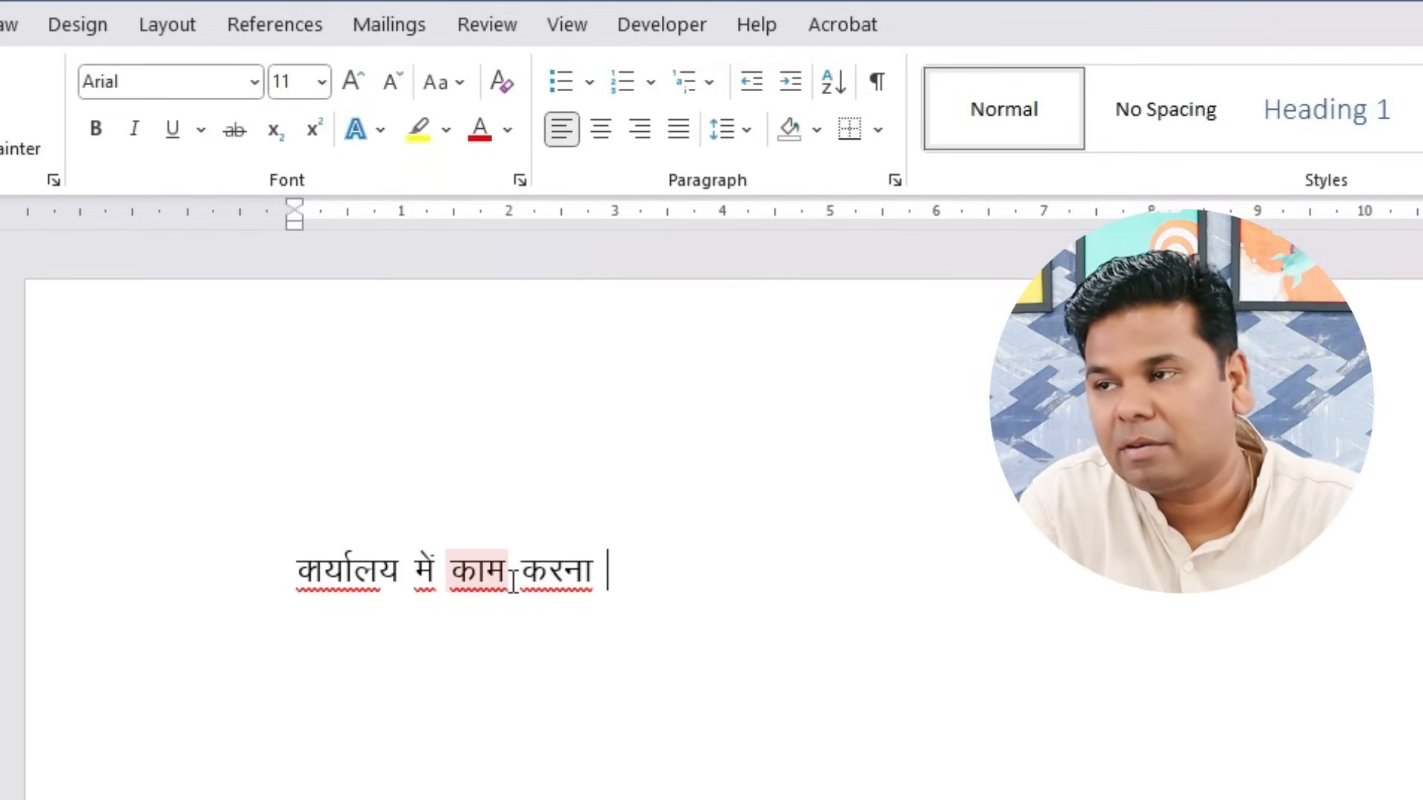
{"action": "key", "text": "End"}
{"action": "type", "text": "Abhi"}
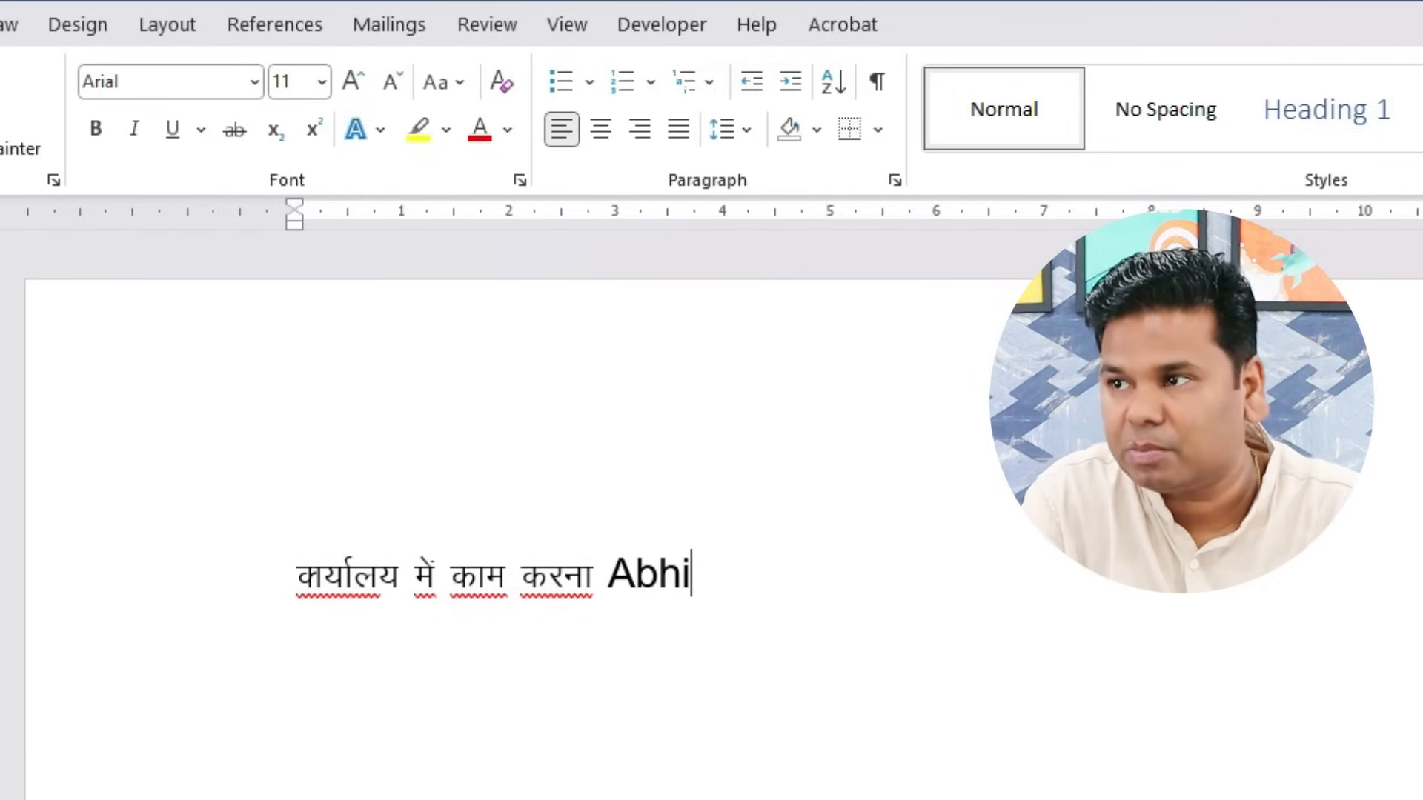
{"action": "type", "text": "manyu"}
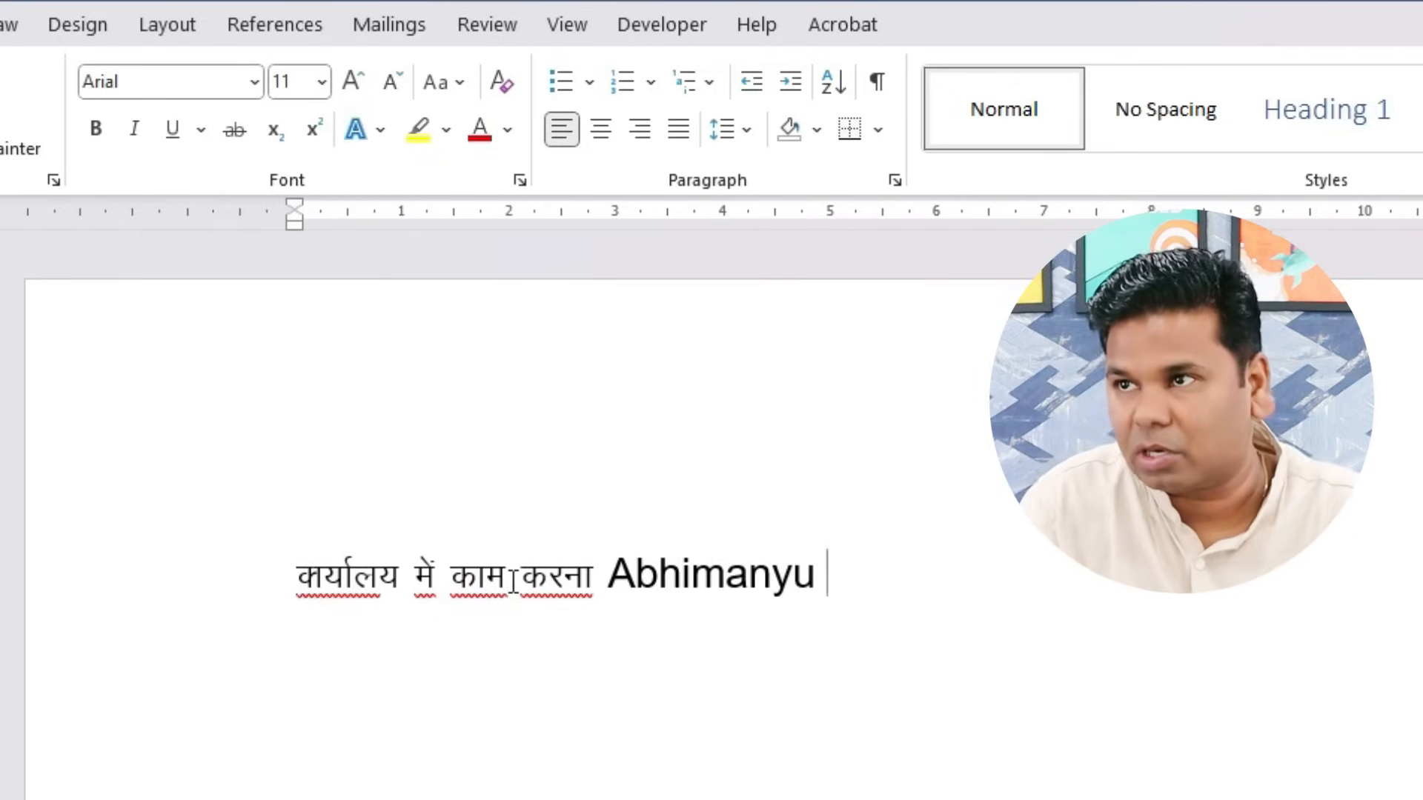
{"action": "double_click", "coordinate": [512, 580]}
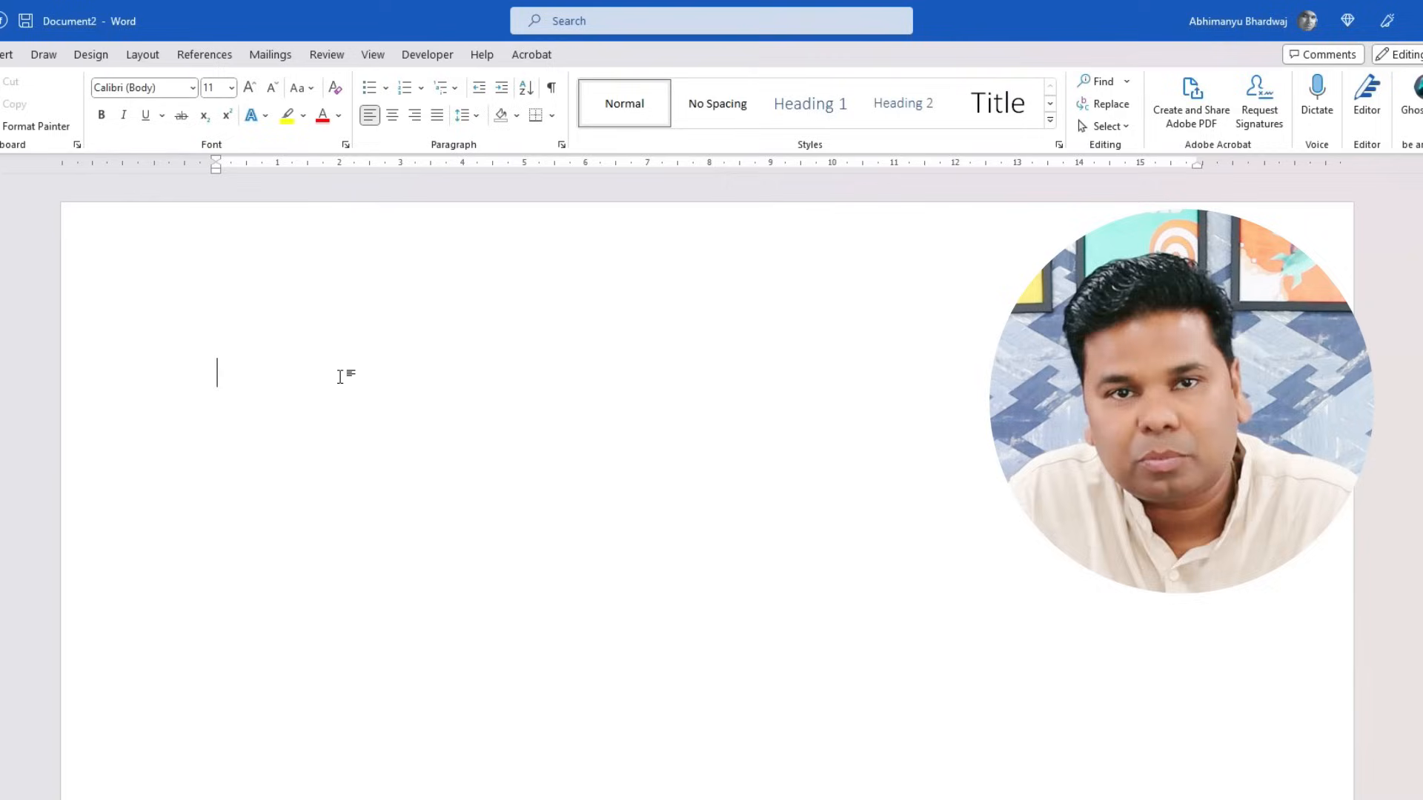
- Type the presenter's full name on the blank page and select that line
{"action": "type", "text": "Abh"}
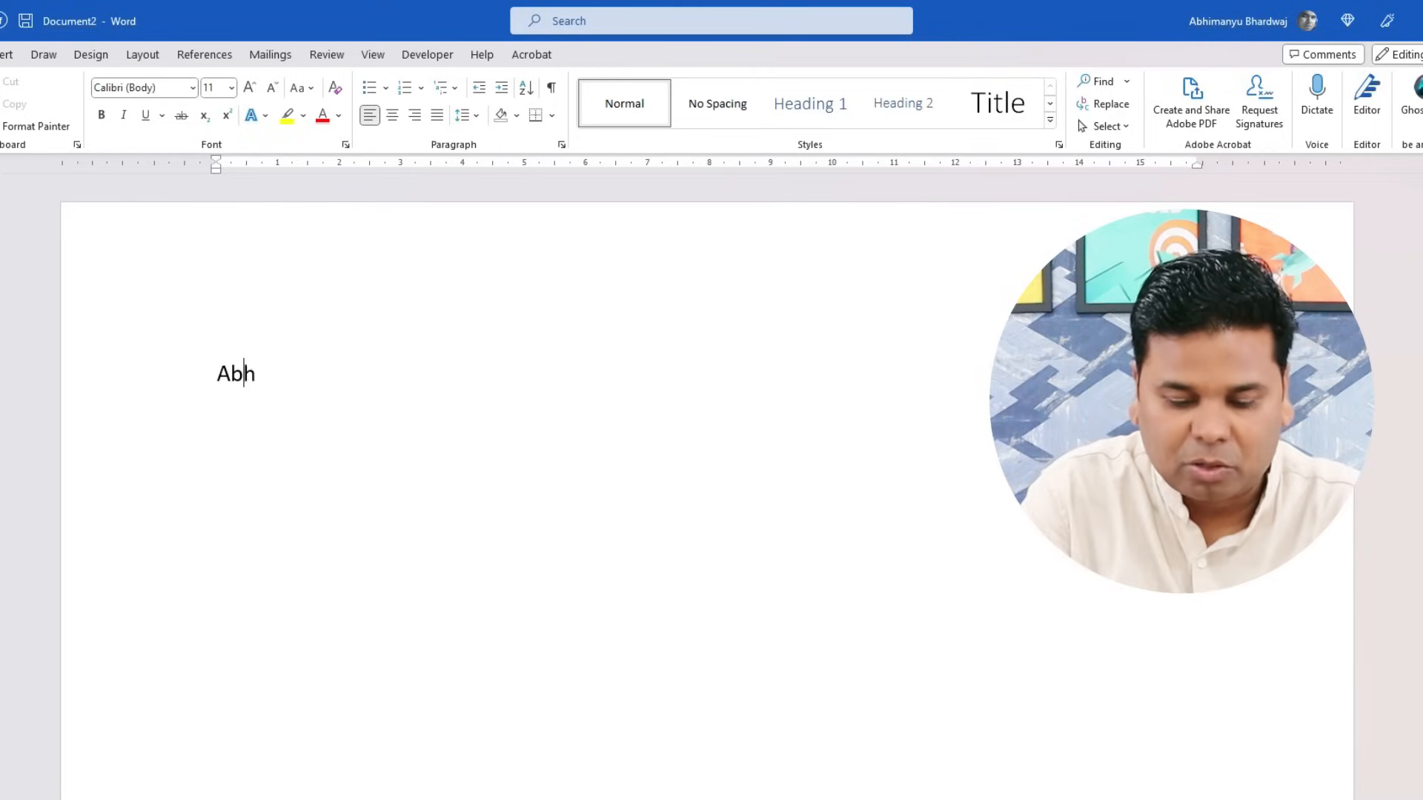
{"action": "type", "text": "imanyu B"}
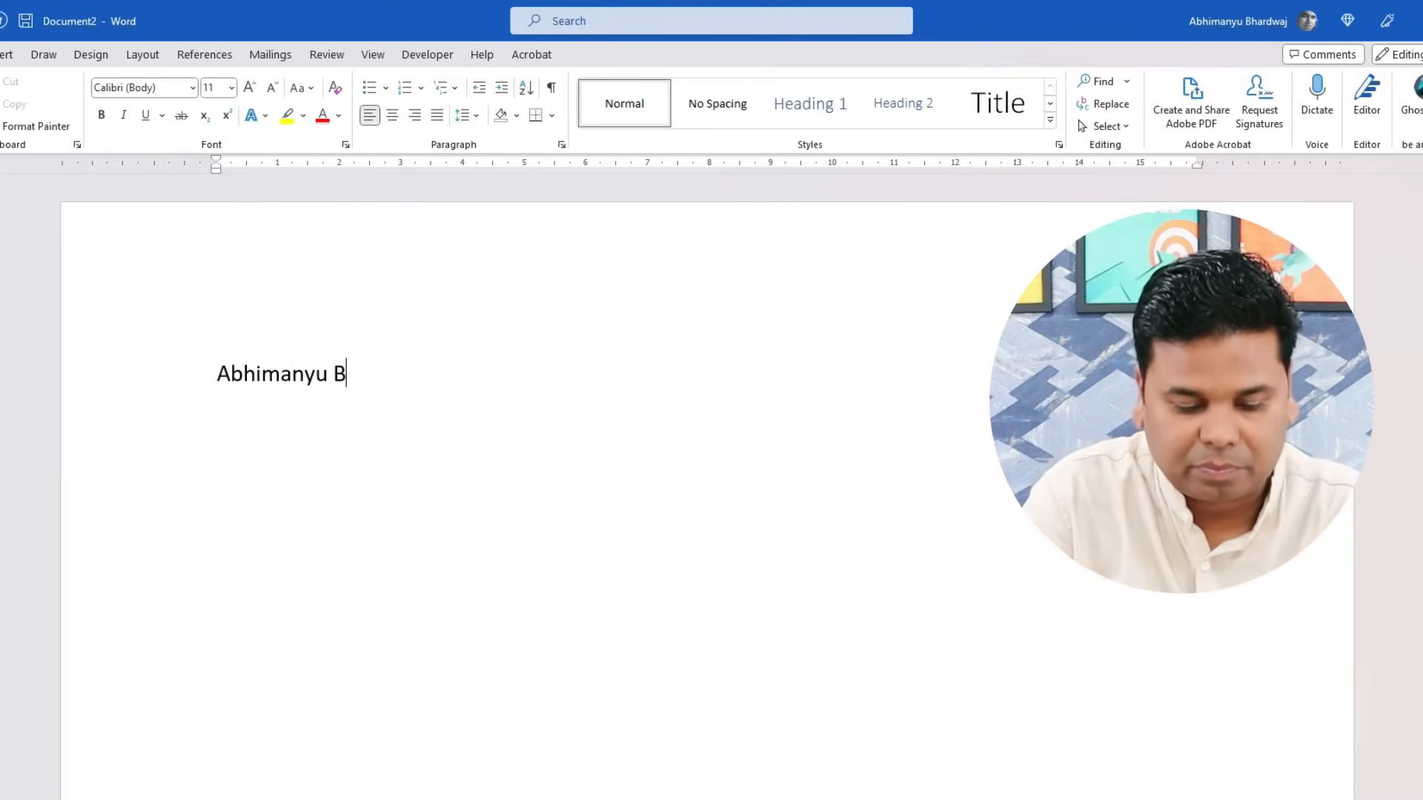
{"action": "type", "text": "hardwaj"}
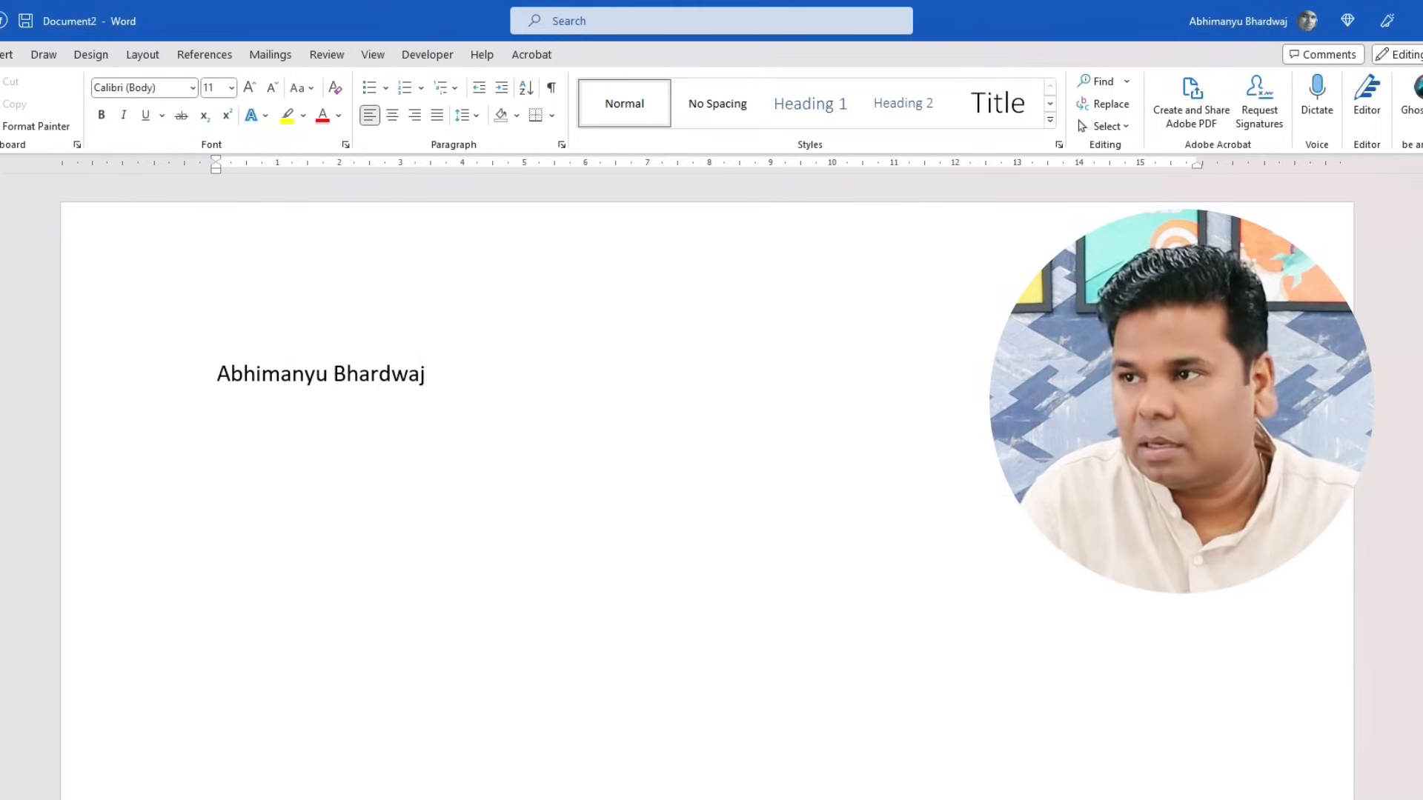
{"action": "left_click_drag", "start_coordinate": [426, 378], "coordinate": [258, 422]}
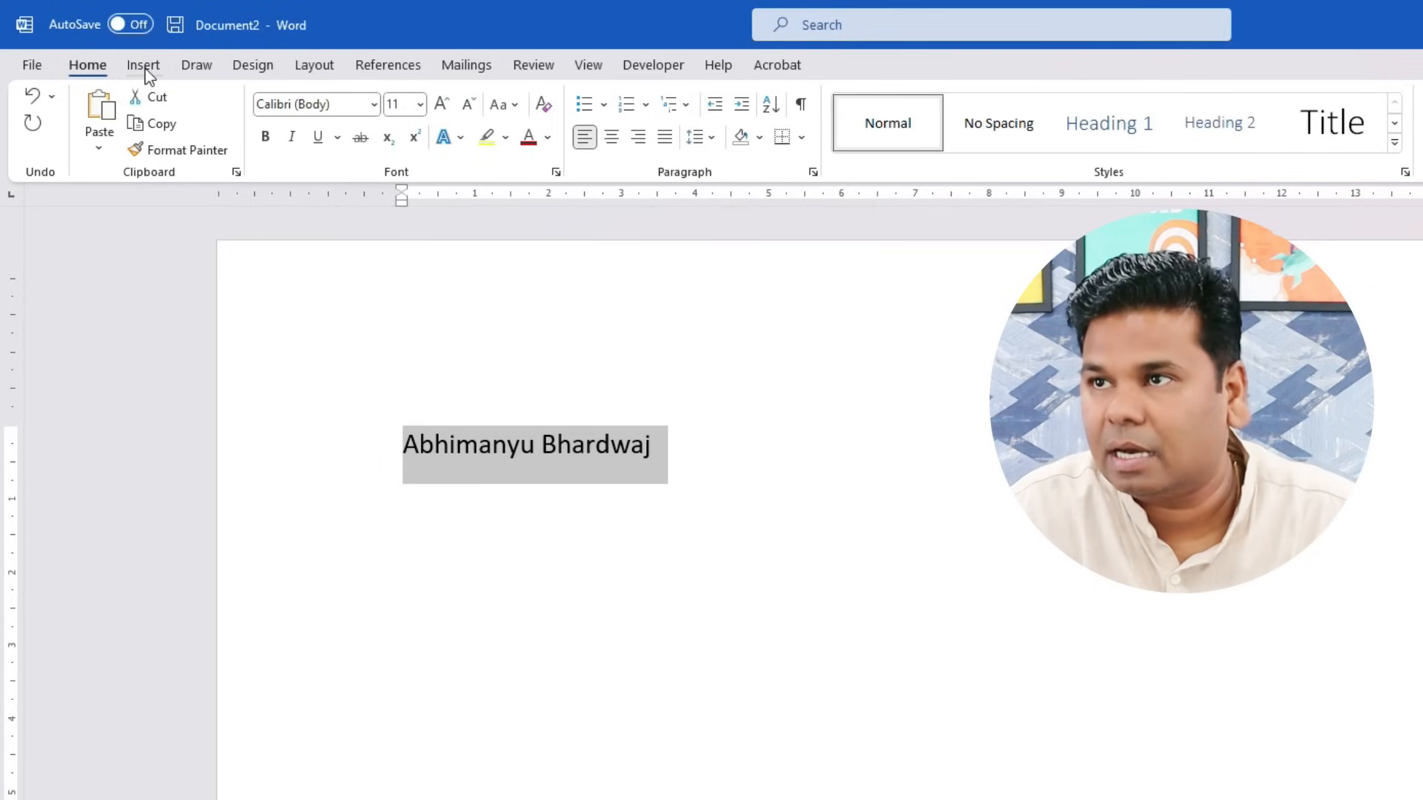
- Open AutoCorrect Options from File > Options > Proofing
{"action": "left_click", "coordinate": [30, 66]}
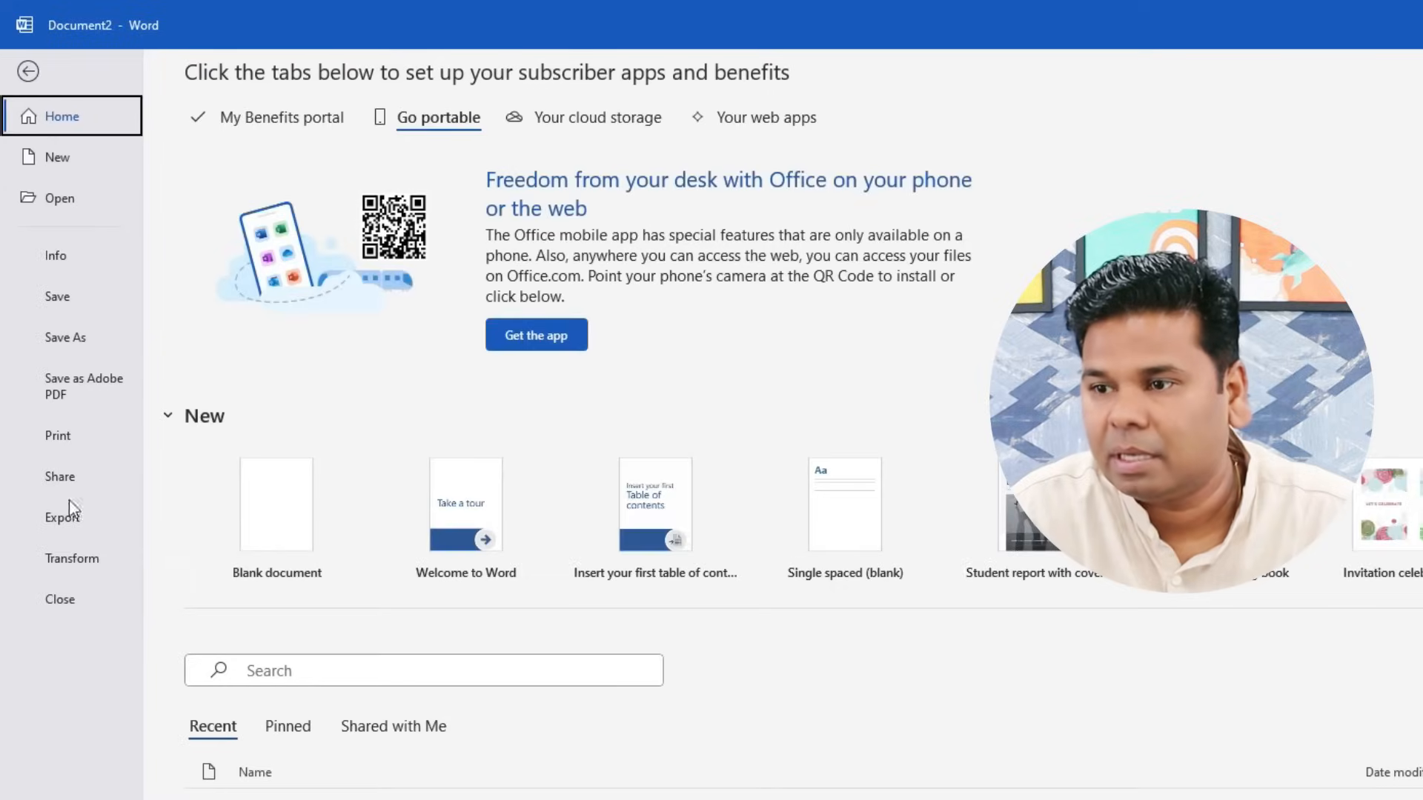
{"action": "left_click", "coordinate": [59, 766]}
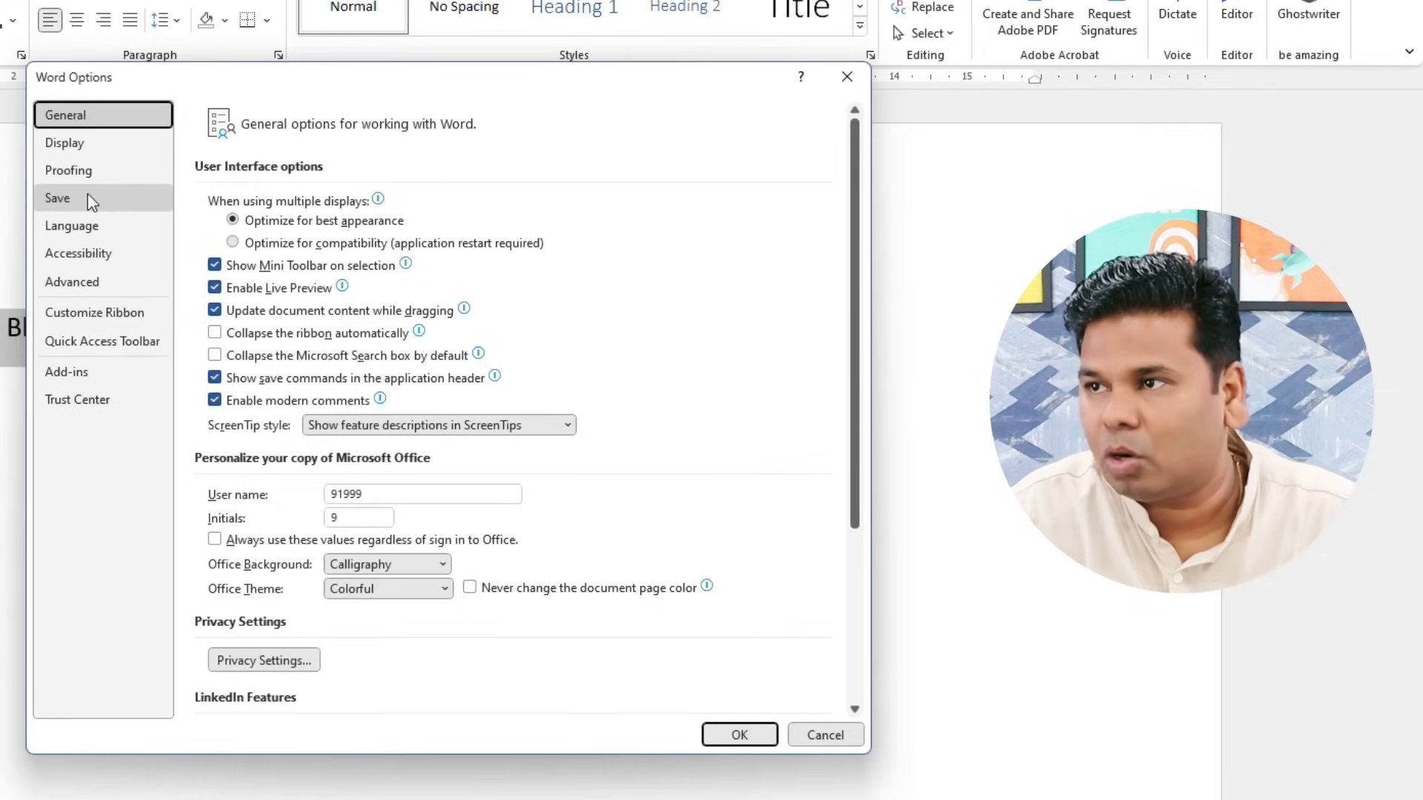
{"action": "left_click", "coordinate": [96, 173]}
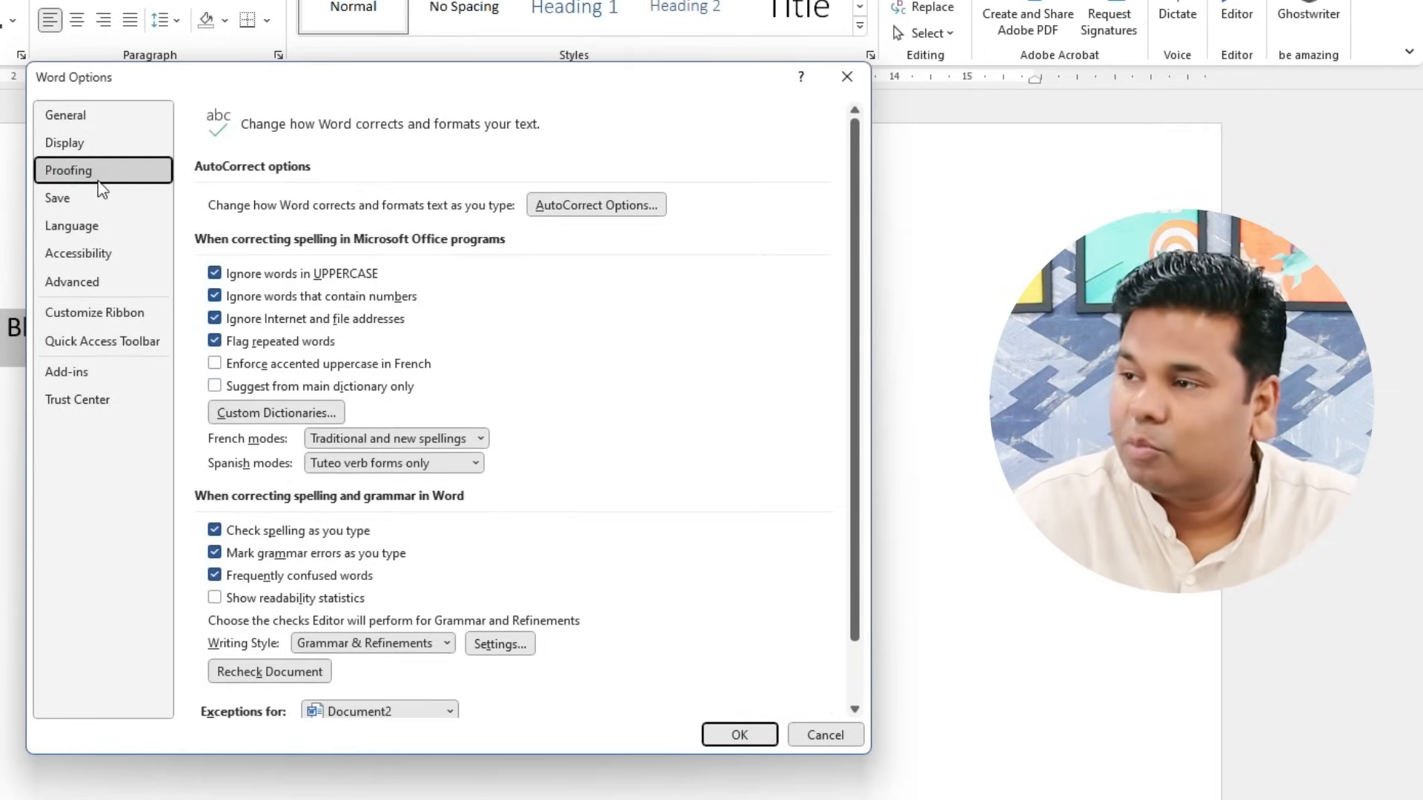
{"action": "left_click", "coordinate": [597, 211]}
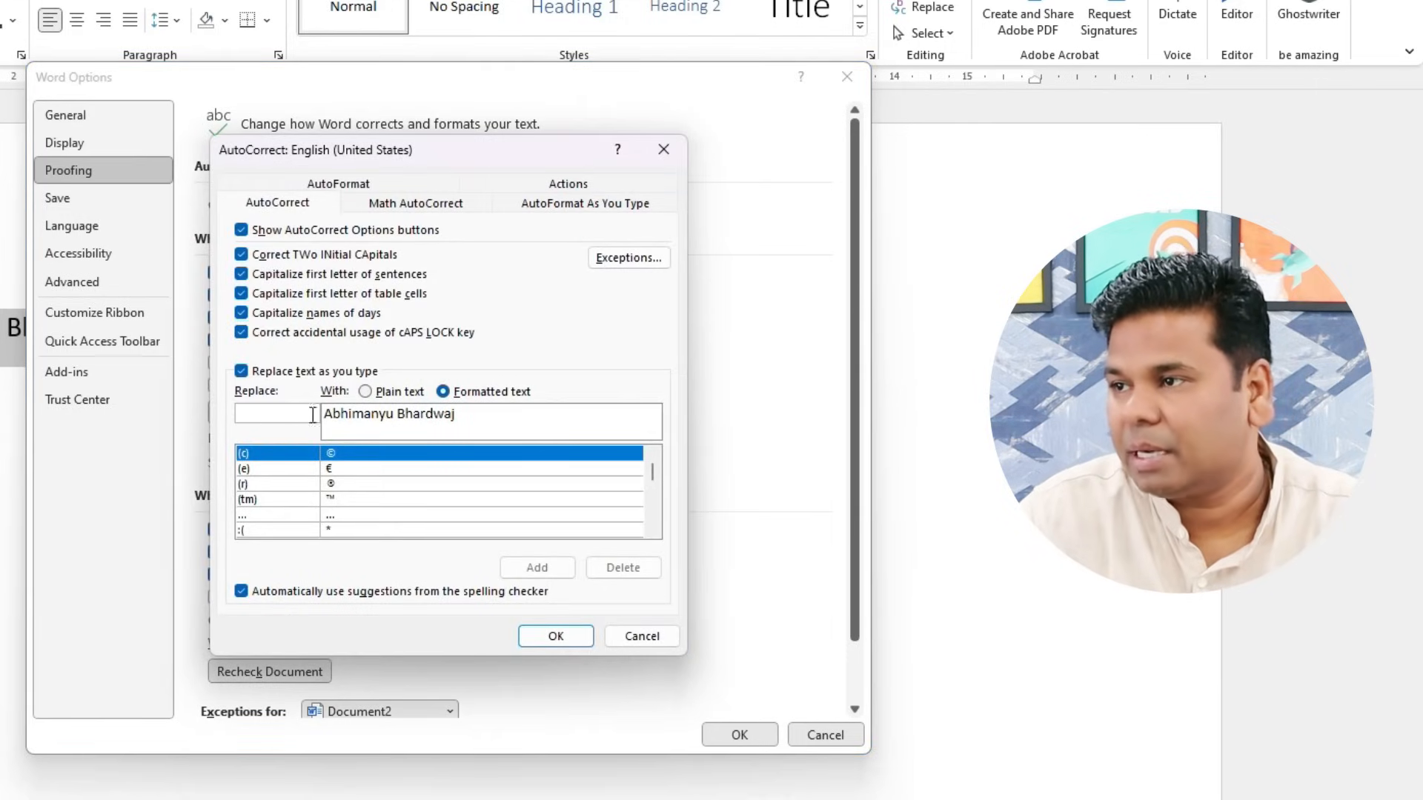
- Add an AutoCorrect entry replacing 'ab' with the full name and confirm with OK
{"action": "left_click", "coordinate": [464, 416]}
{"action": "left_click", "coordinate": [351, 417]}
{"action": "left_click", "coordinate": [278, 413]}
{"action": "left_click", "coordinate": [278, 413]}
{"action": "type", "text": "ab"}
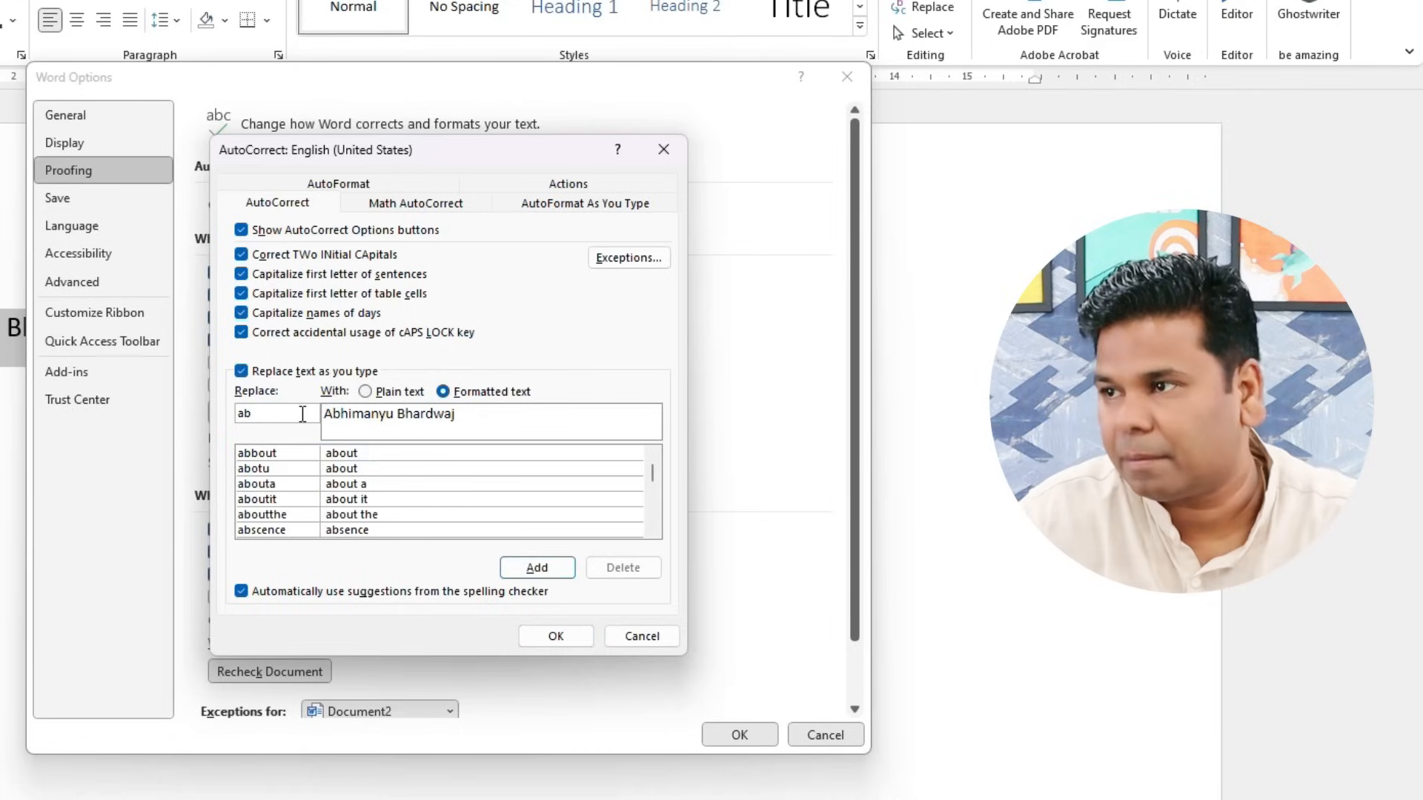
{"action": "left_click", "coordinate": [443, 414]}
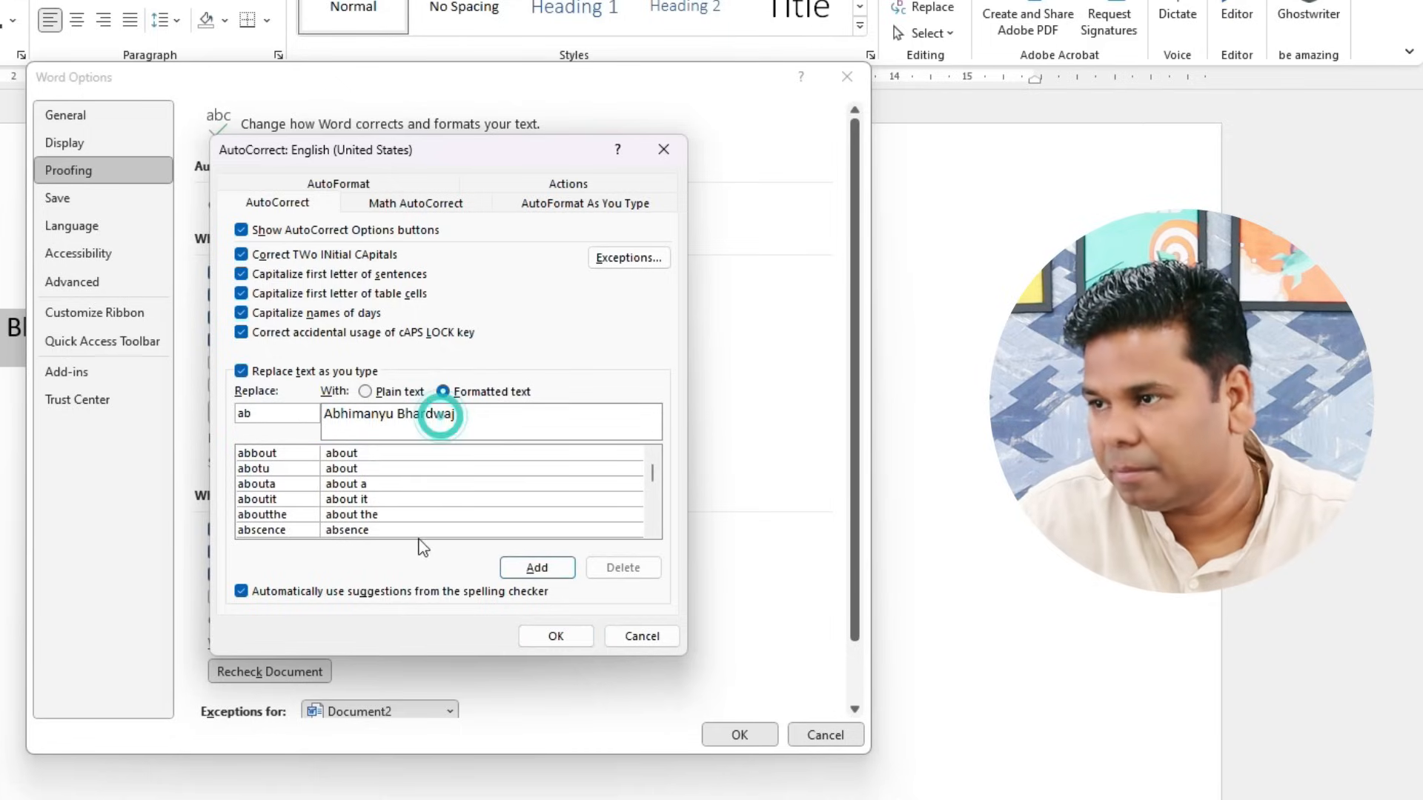
{"action": "left_click", "coordinate": [478, 413]}
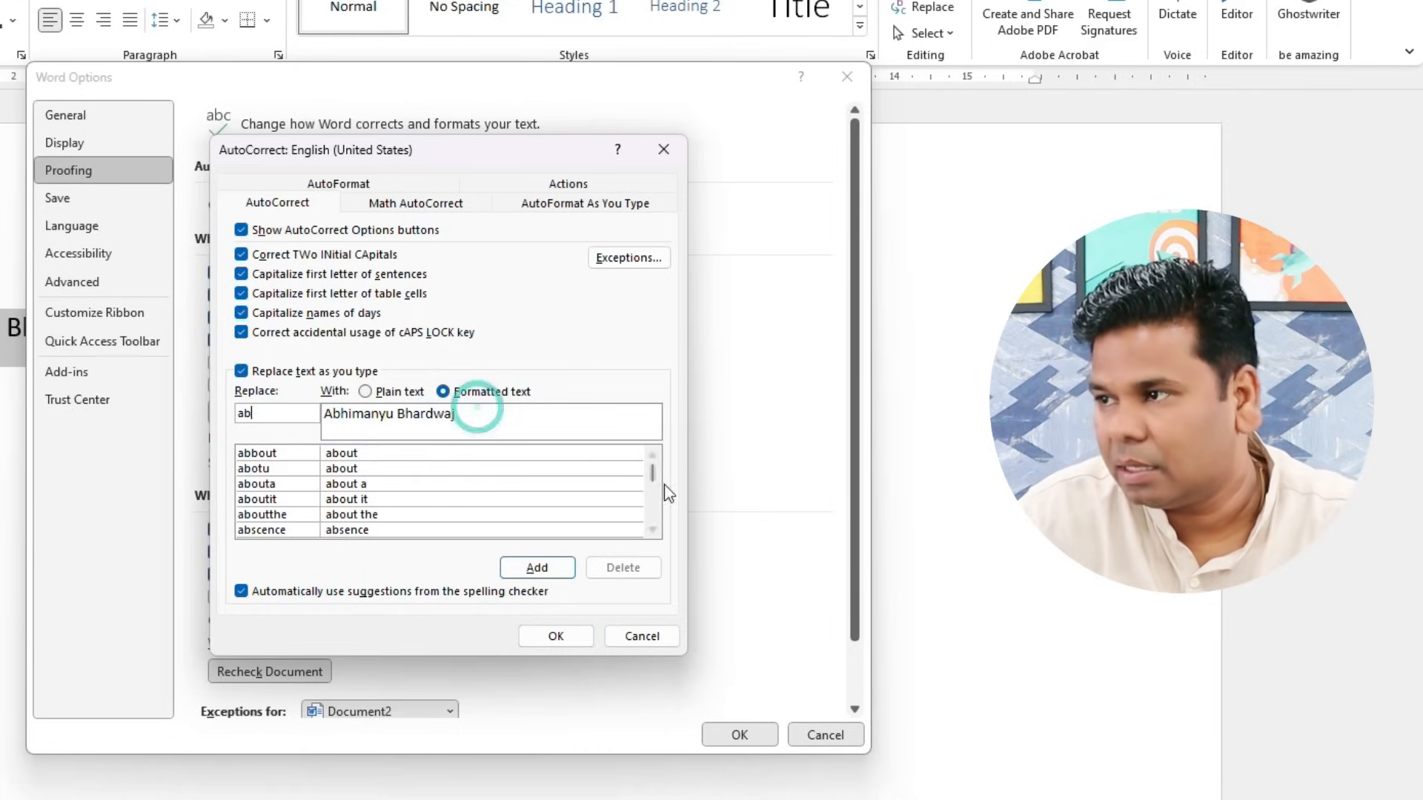
{"action": "left_click", "coordinate": [547, 569]}
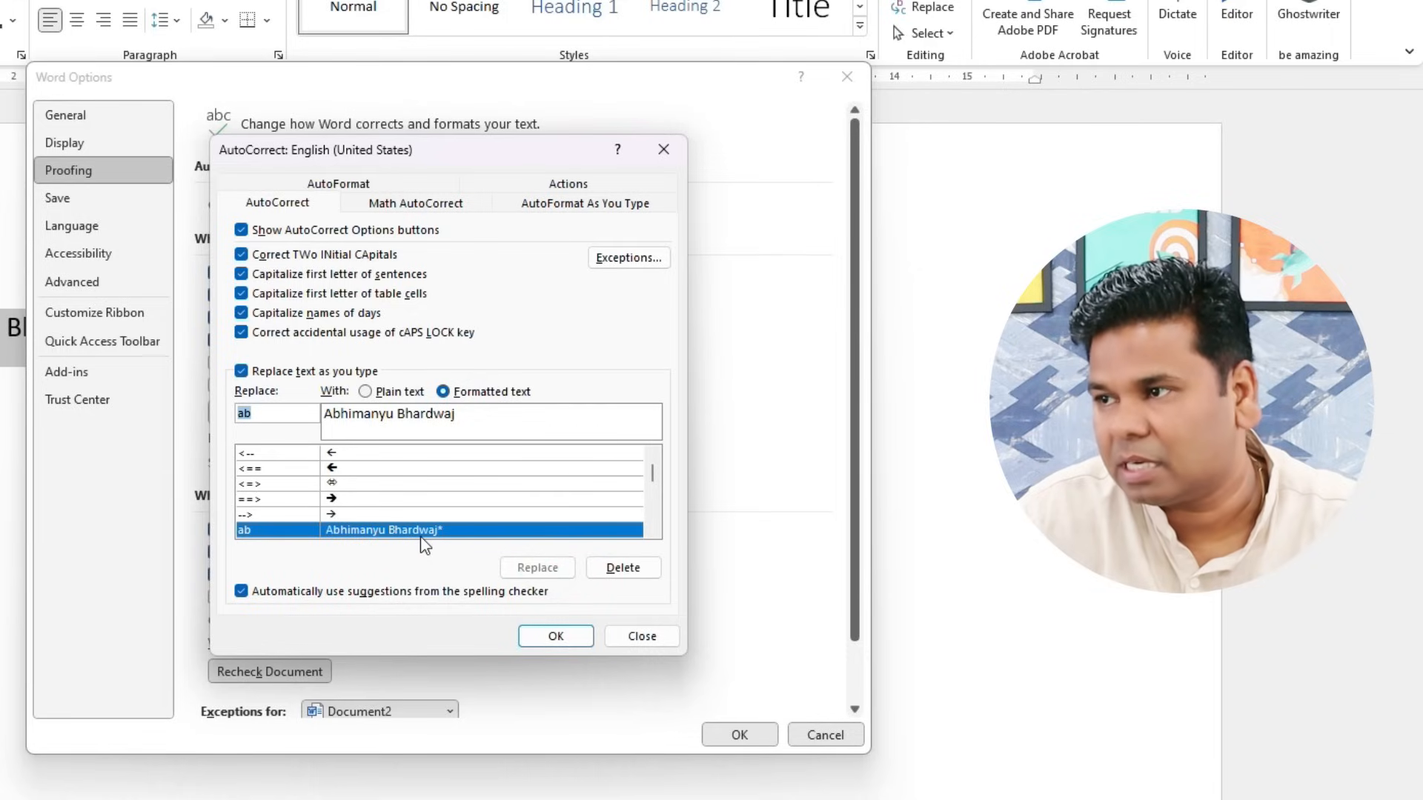
{"action": "scroll", "coordinate": [424, 545], "scroll_direction": "down", "scroll_amount": 2}
{"action": "scroll", "coordinate": [425, 544], "scroll_direction": "up", "scroll_amount": 2}
{"action": "scroll", "coordinate": [427, 543], "scroll_direction": "down", "scroll_amount": 1}
{"action": "left_click", "coordinate": [570, 637]}
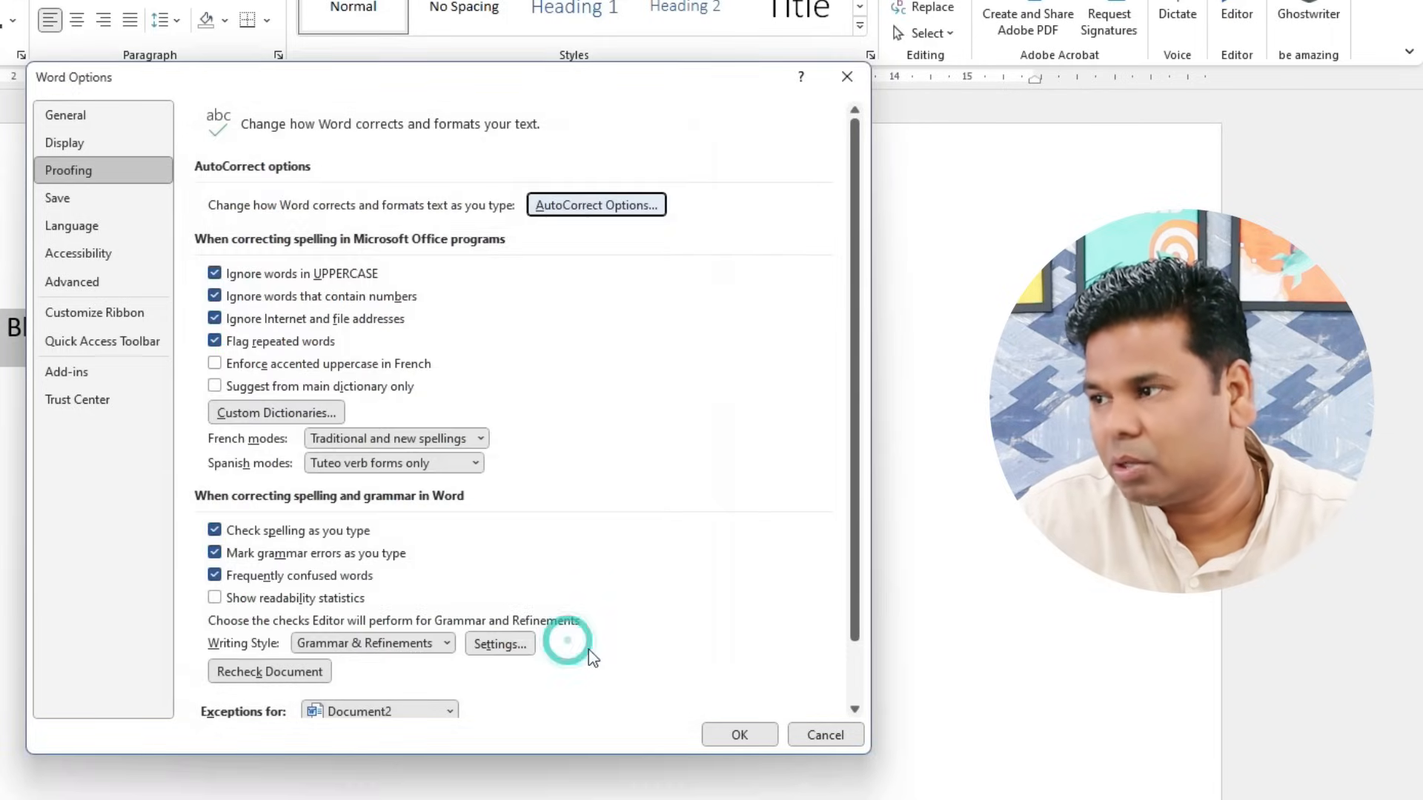
- Type 'ab' after the existing name and on a new line to test the expansion
{"action": "left_click", "coordinate": [737, 735]}
{"action": "left_click", "coordinate": [255, 324]}
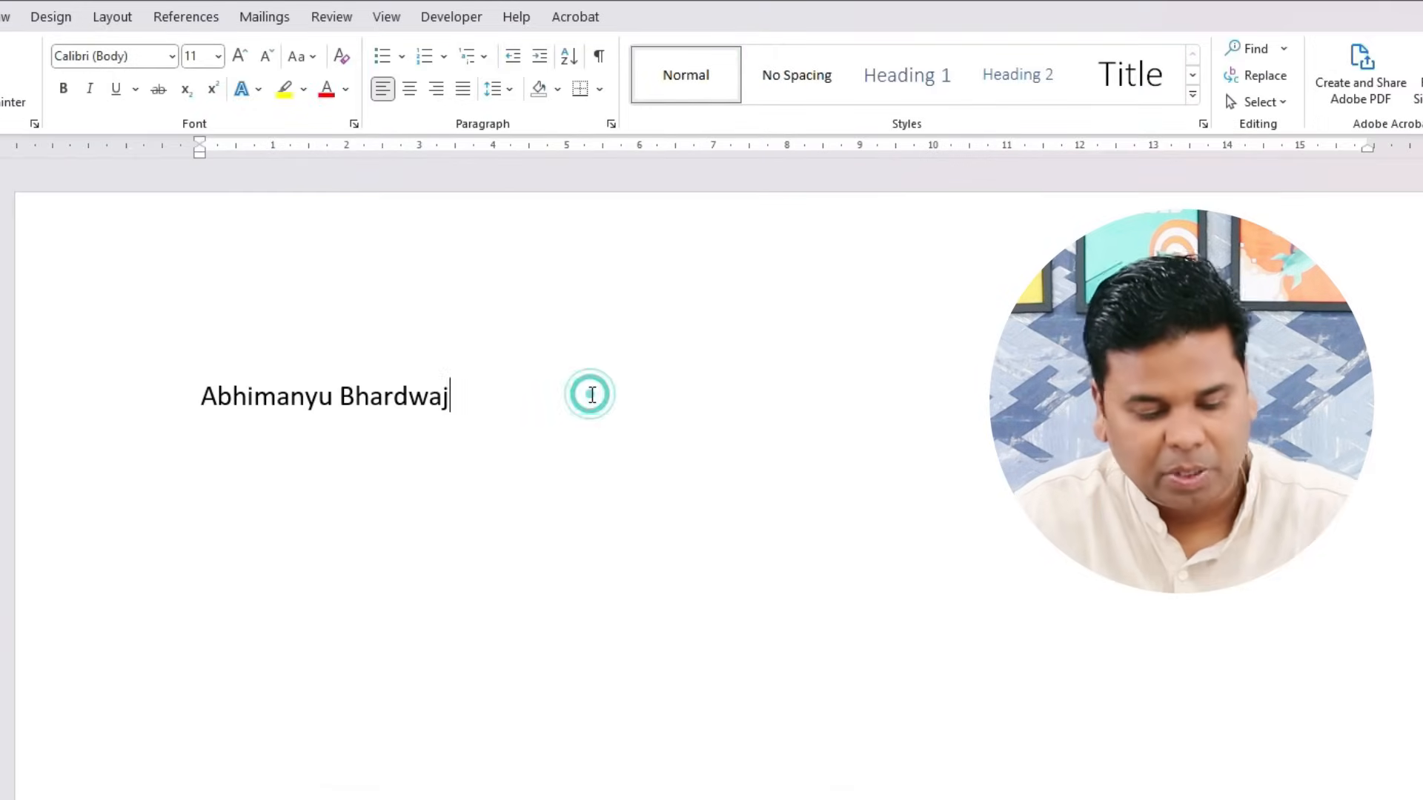
{"action": "type", "text": "ab"}
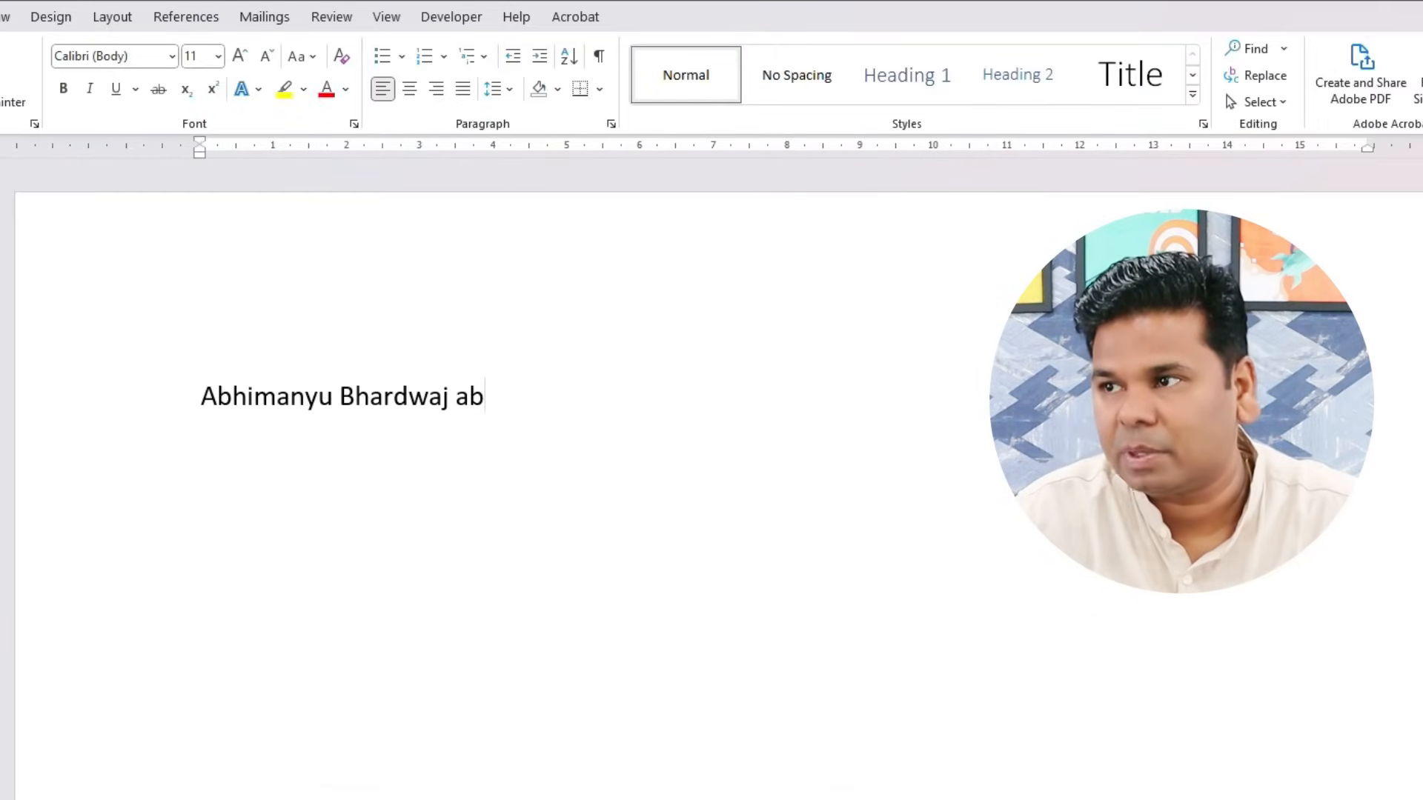
{"action": "key", "text": "Return"}
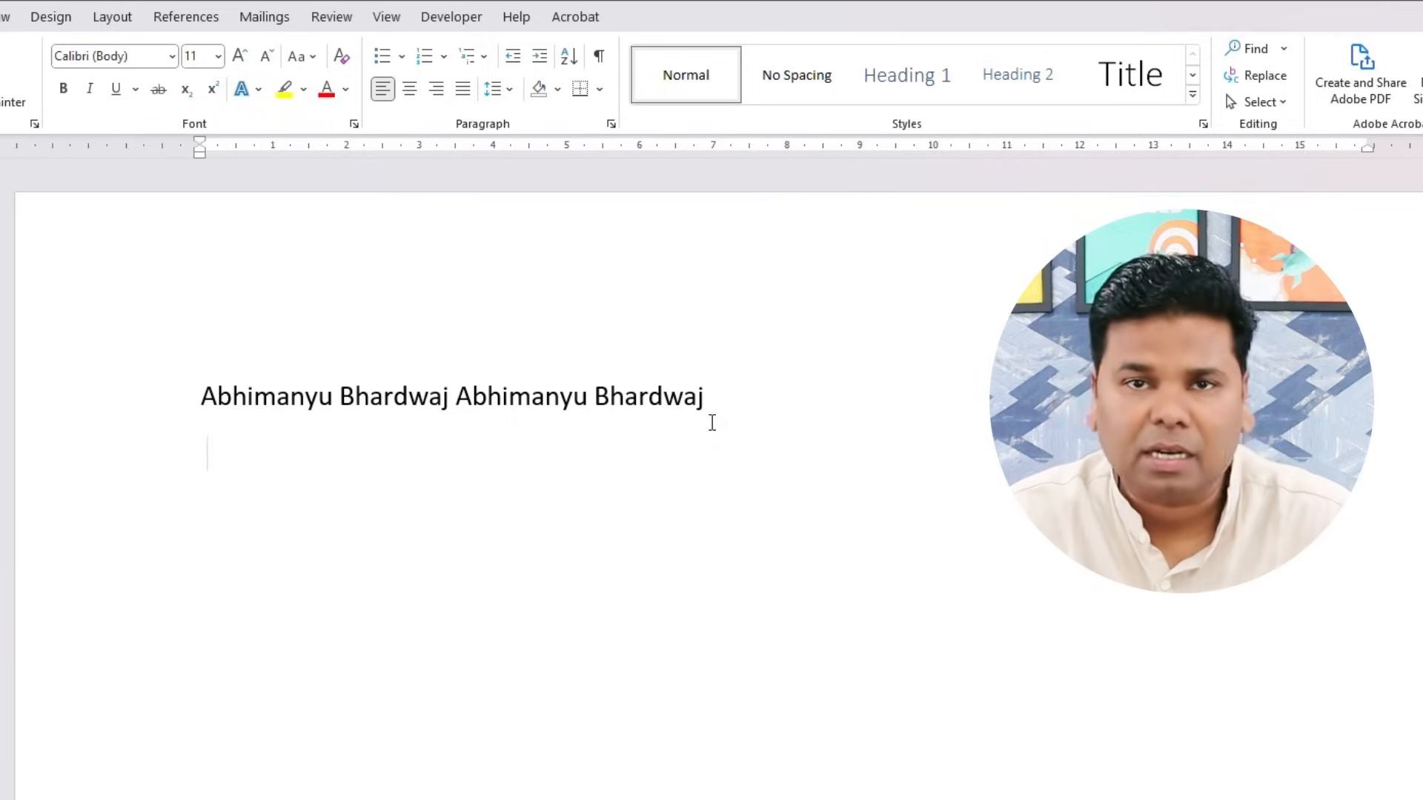
{"action": "type", "text": "ab"}
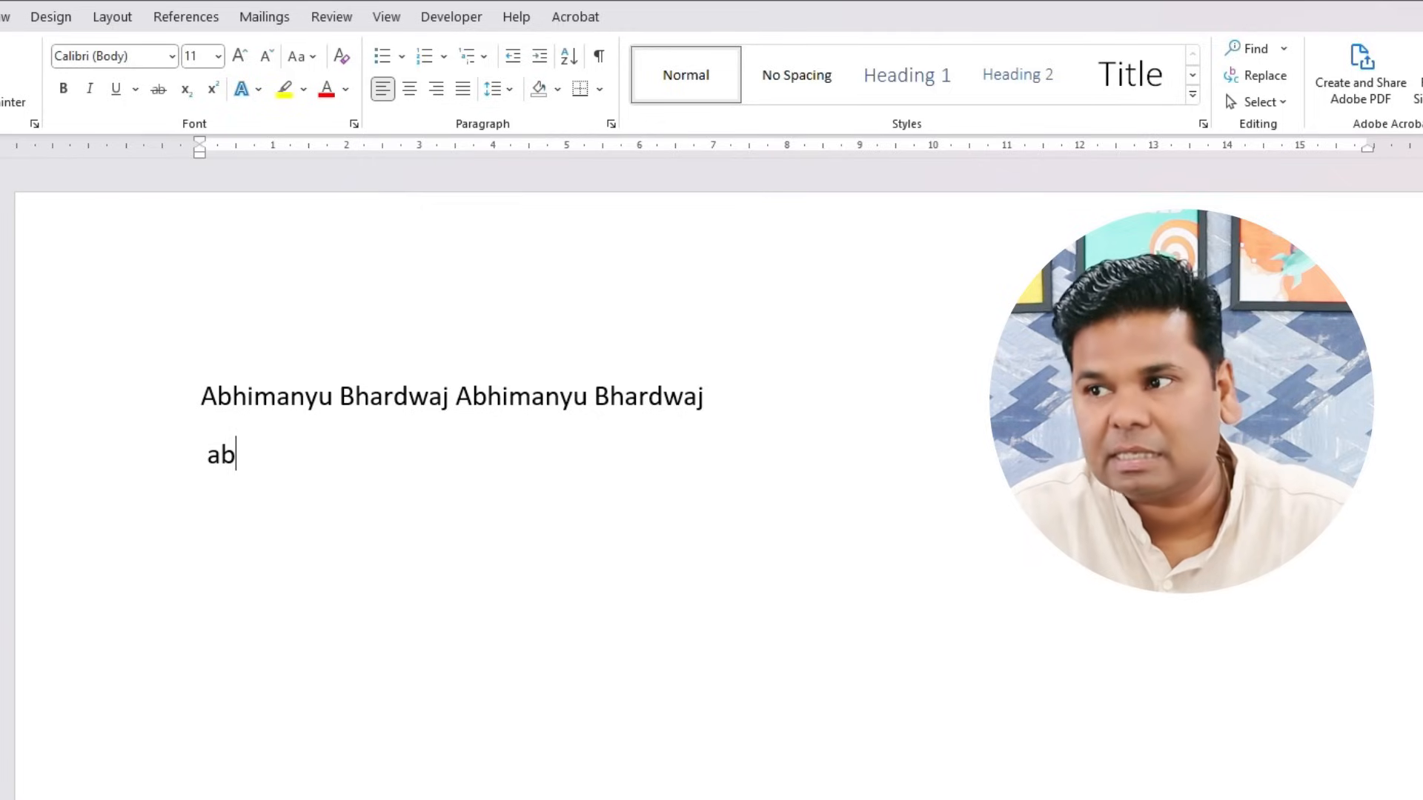
{"action": "key", "text": "Return"}
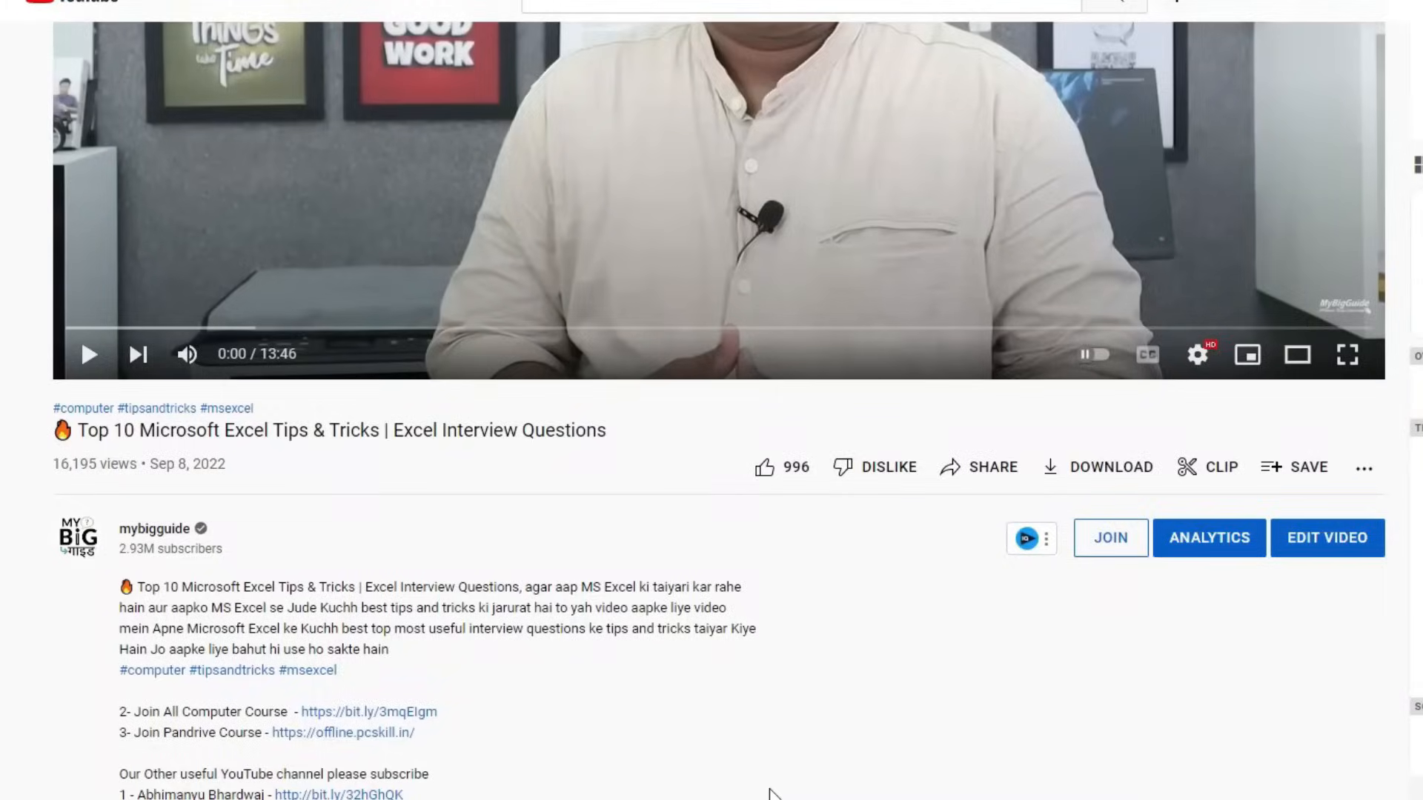
- Follow the offline.pcskill.in link in the video description
{"action": "scroll", "coordinate": [770, 793], "scroll_direction": "up", "scroll_amount": 5}
{"action": "scroll", "coordinate": [770, 793], "scroll_direction": "down", "scroll_amount": 10}
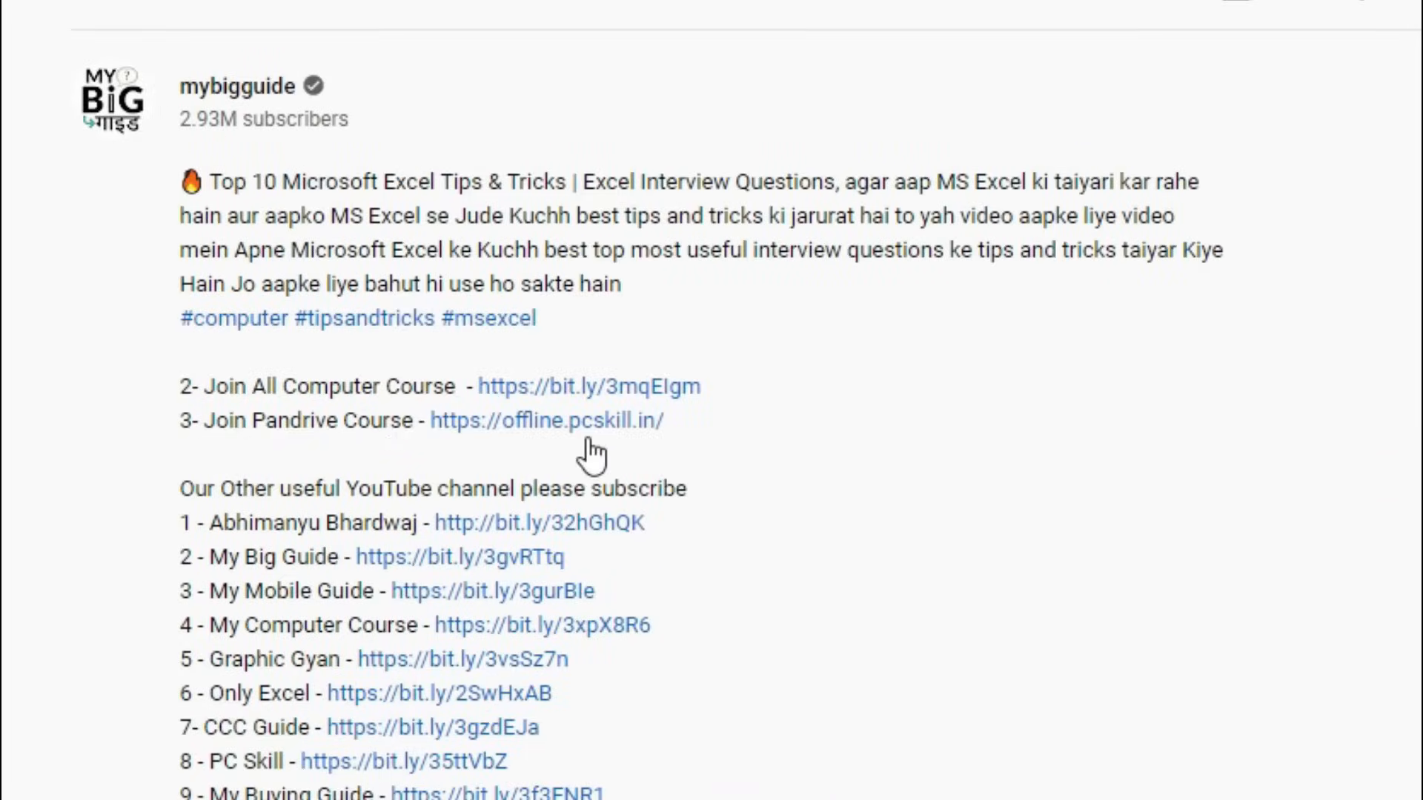
{"action": "left_click", "coordinate": [588, 424]}
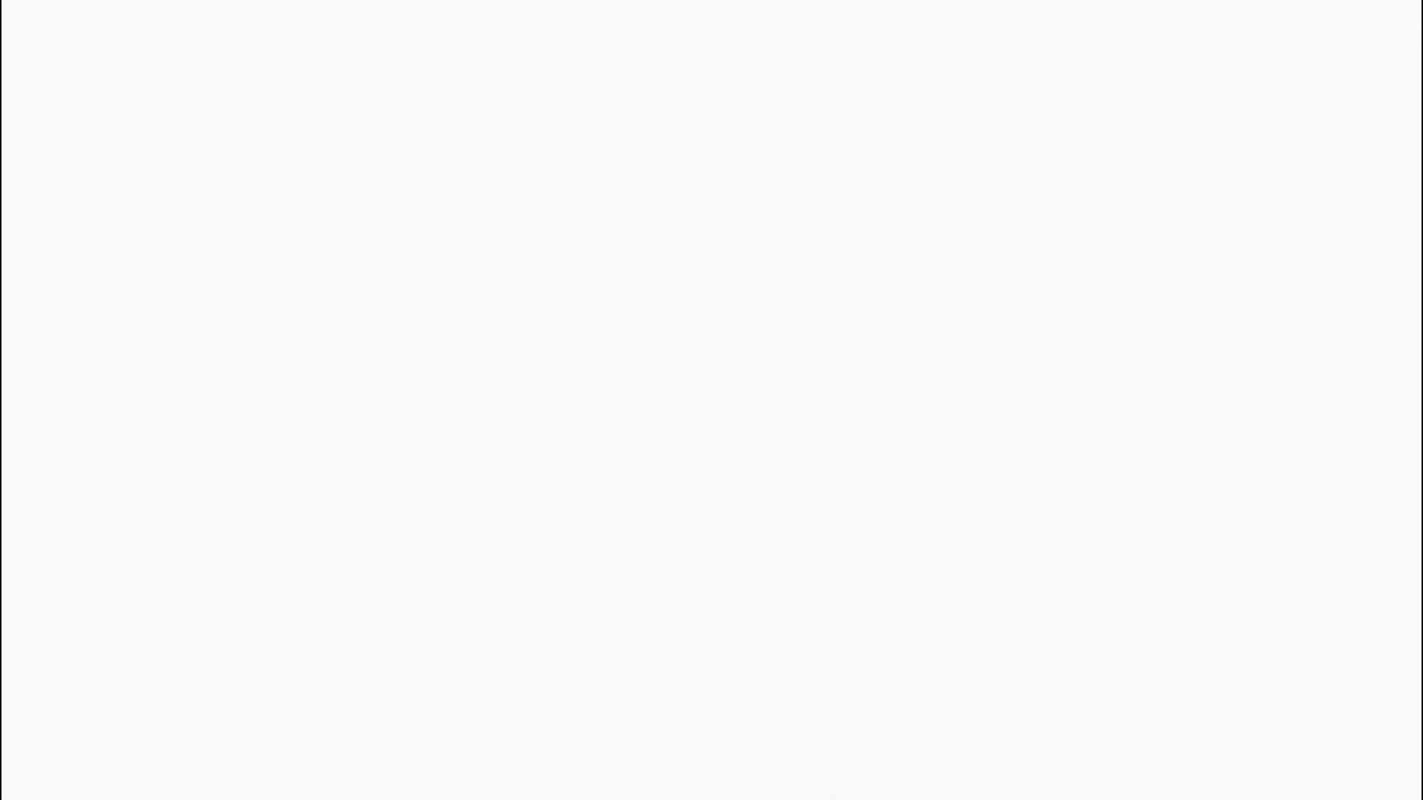
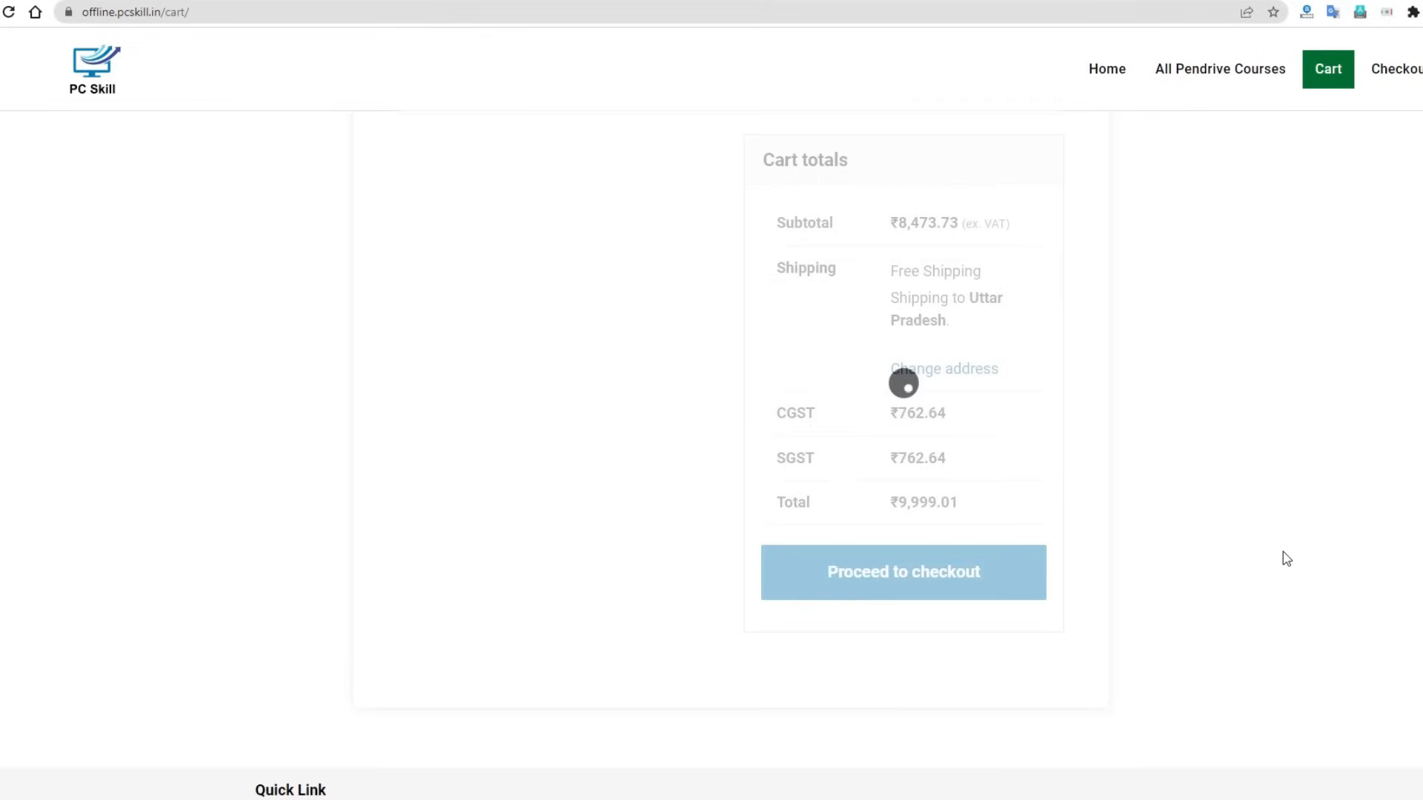
{"action": "scroll", "coordinate": [1294, 561], "scroll_direction": "down", "scroll_amount": 3}
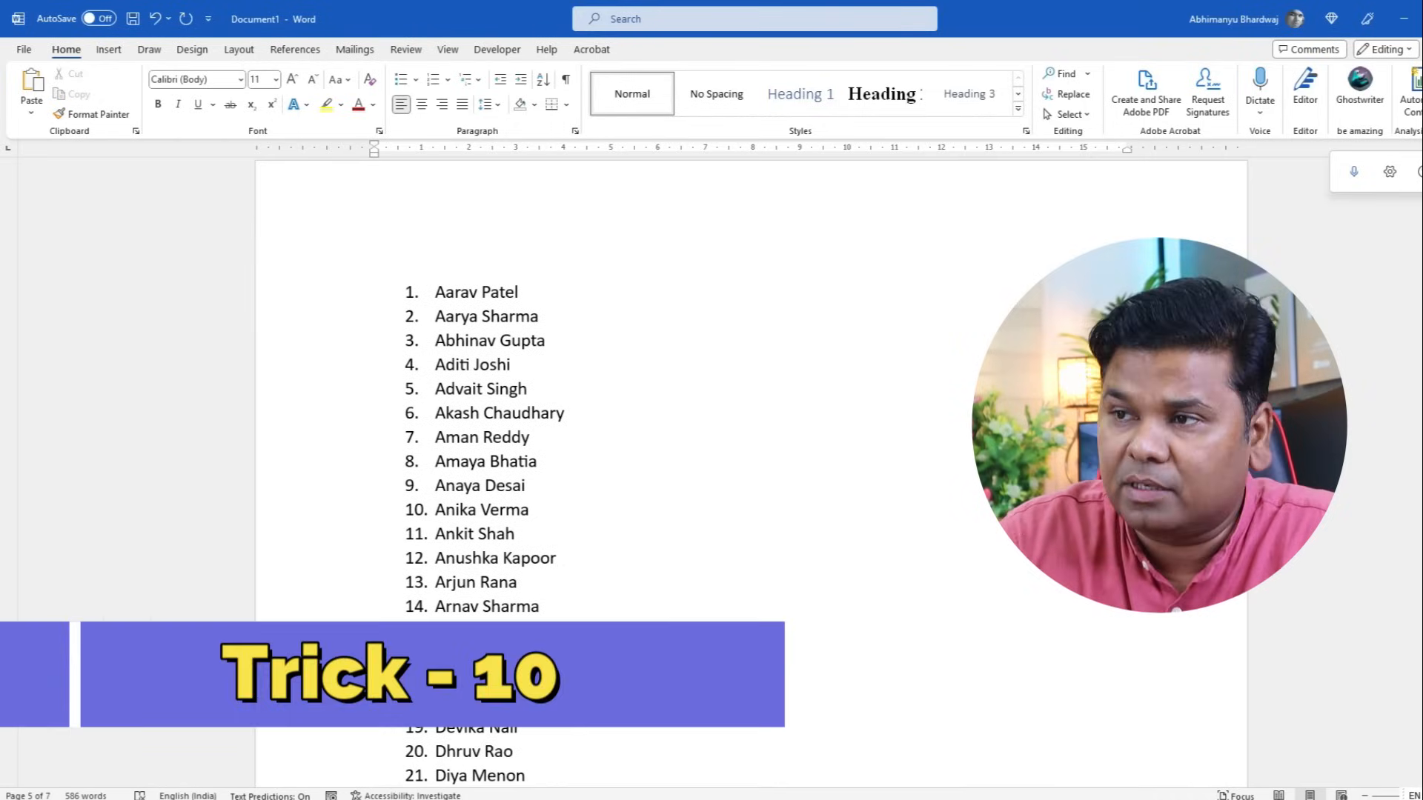
{"action": "key", "text": "ctrl+End"}
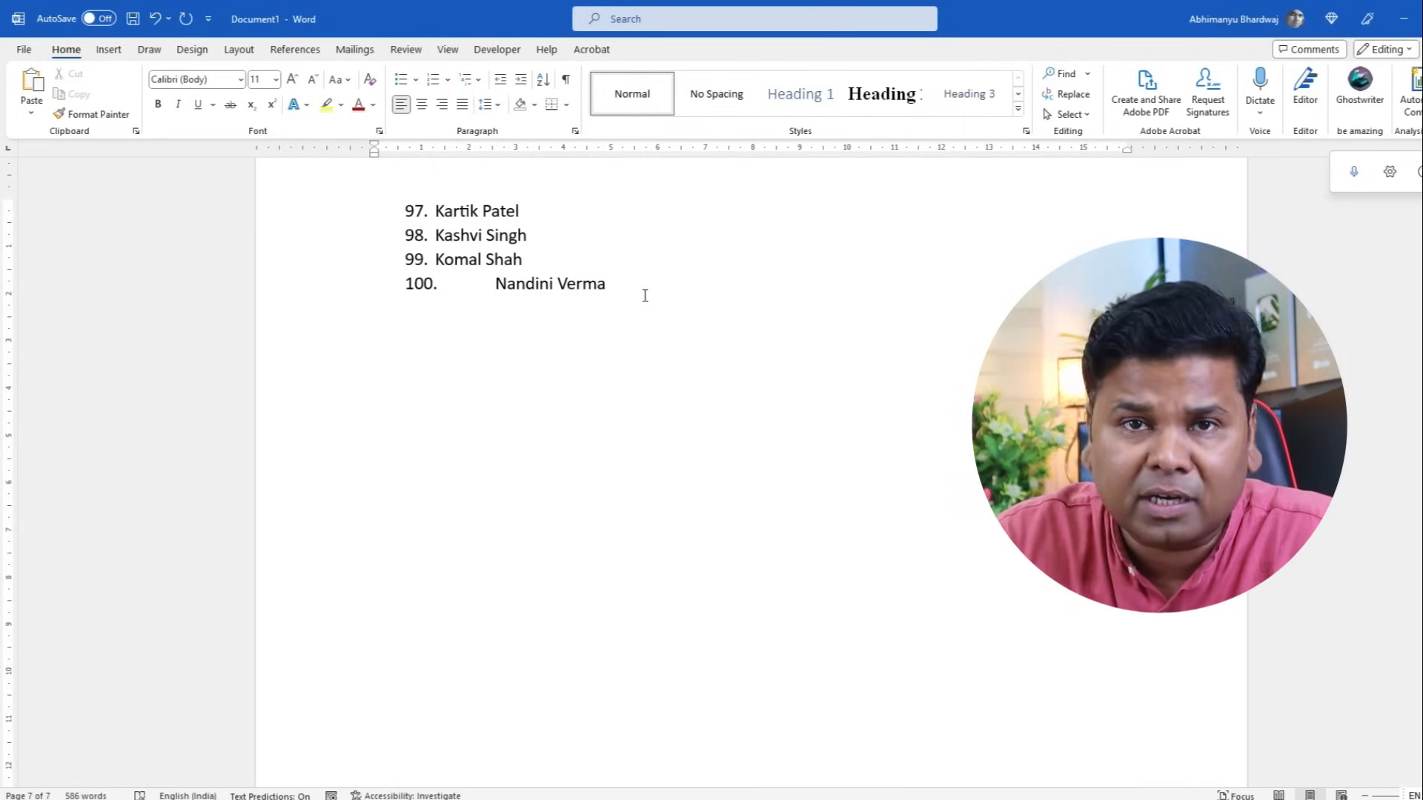
{"action": "scroll", "coordinate": [644, 295], "scroll_direction": "up", "scroll_amount": 20}
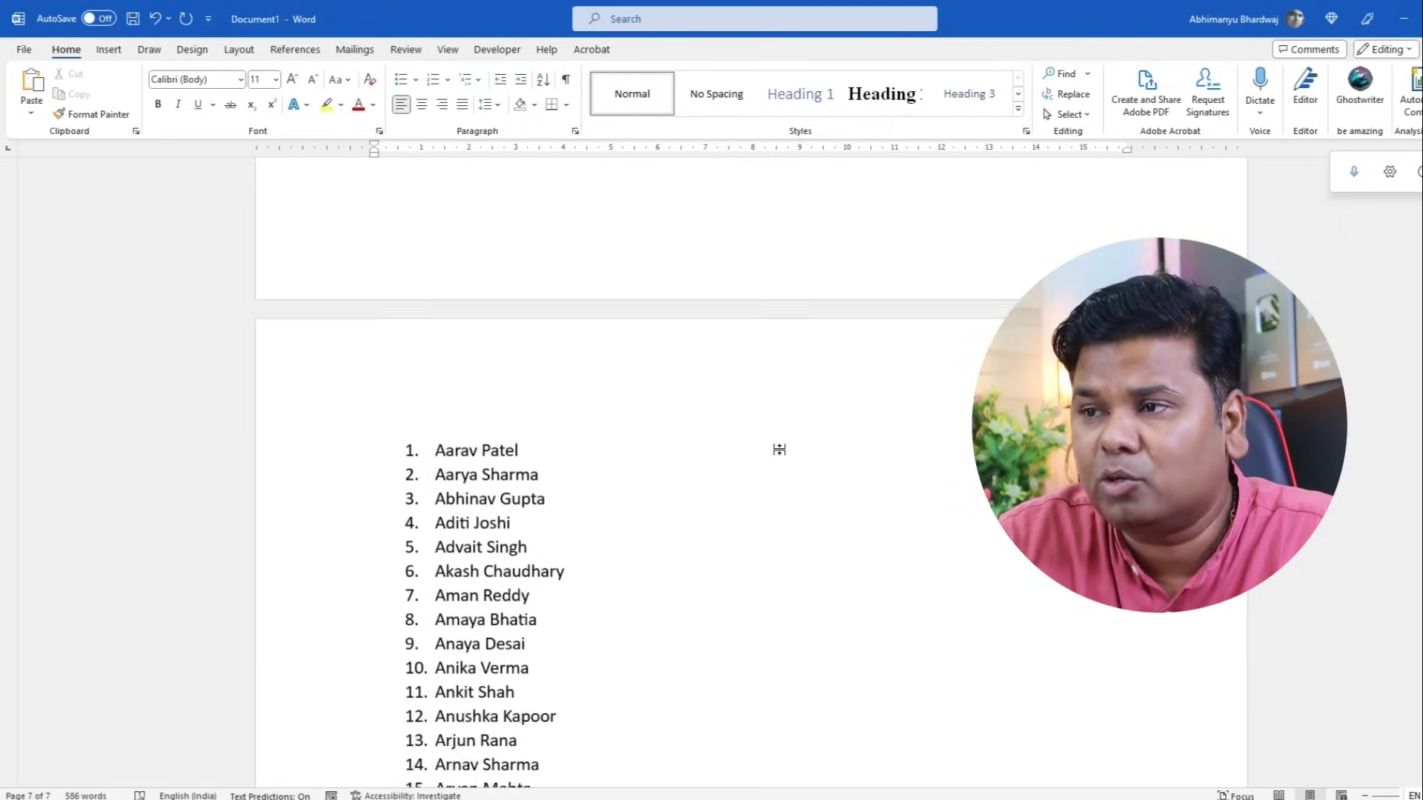
{"action": "scroll", "coordinate": [778, 450], "scroll_direction": "up", "scroll_amount": 2}
{"action": "scroll", "coordinate": [779, 448], "scroll_direction": "down", "scroll_amount": 4}
{"action": "left_click", "coordinate": [420, 289]}
{"action": "left_click_drag", "start_coordinate": [499, 316], "coordinate": [559, 568]}
{"action": "scroll", "coordinate": [572, 435], "scroll_direction": "down", "scroll_amount": 20}
{"action": "scroll", "coordinate": [635, 517], "scroll_direction": "down", "scroll_amount": 10}
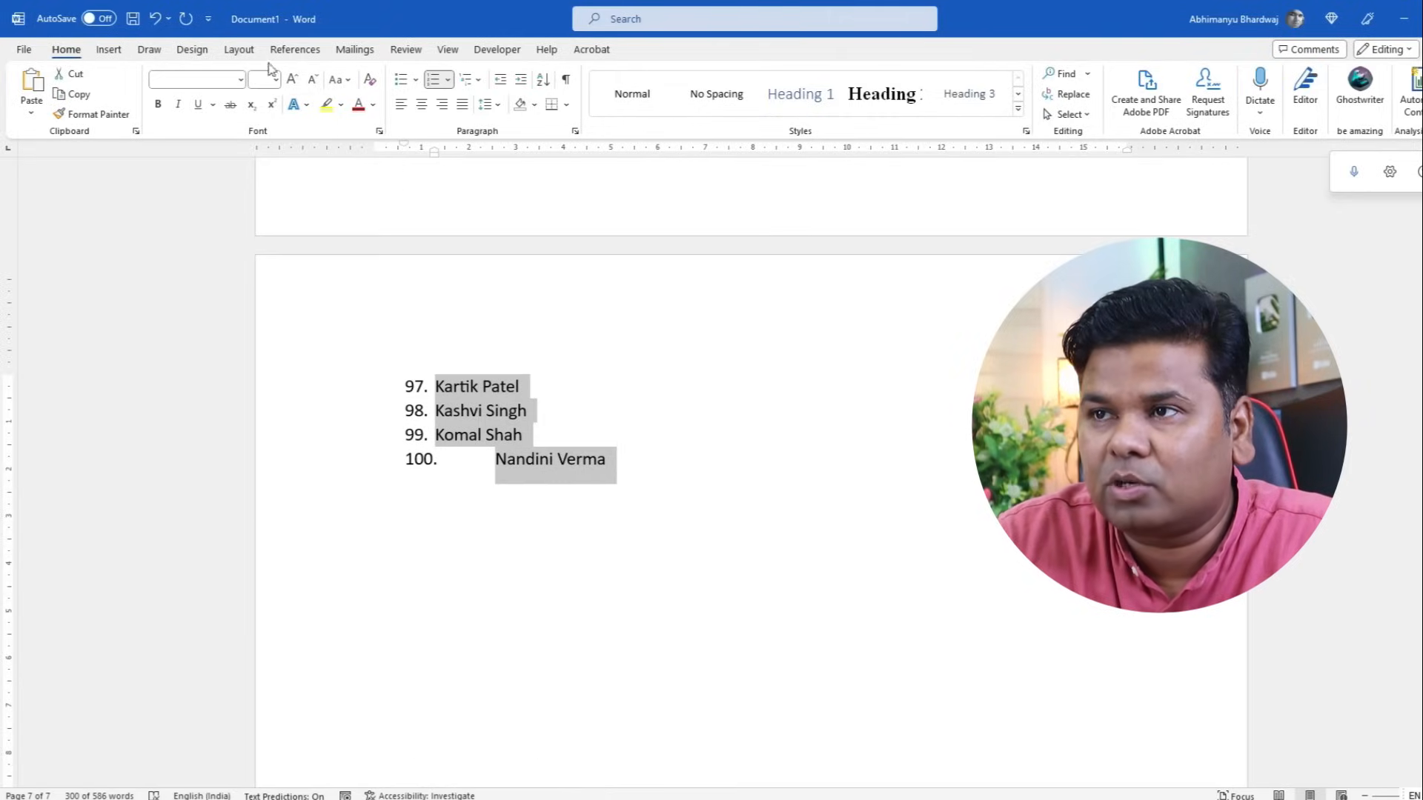
- Apply the Three columns layout to the selected list, then deselect to check the result
{"action": "left_click", "coordinate": [238, 49]}
{"action": "left_click", "coordinate": [162, 114]}
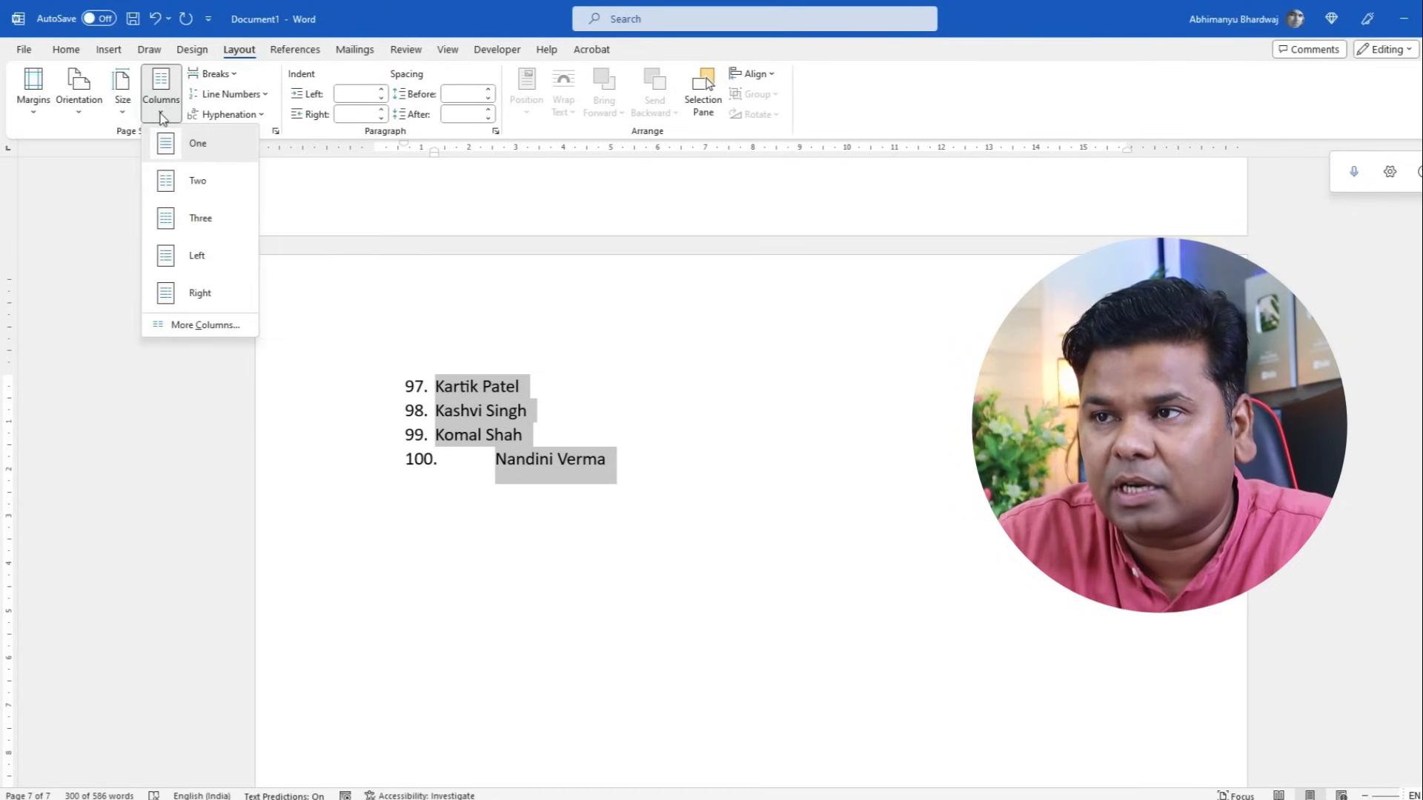
{"action": "left_click", "coordinate": [217, 220]}
{"action": "left_click", "coordinate": [871, 435]}
{"action": "scroll", "coordinate": [921, 518], "scroll_direction": "up", "scroll_amount": 5}
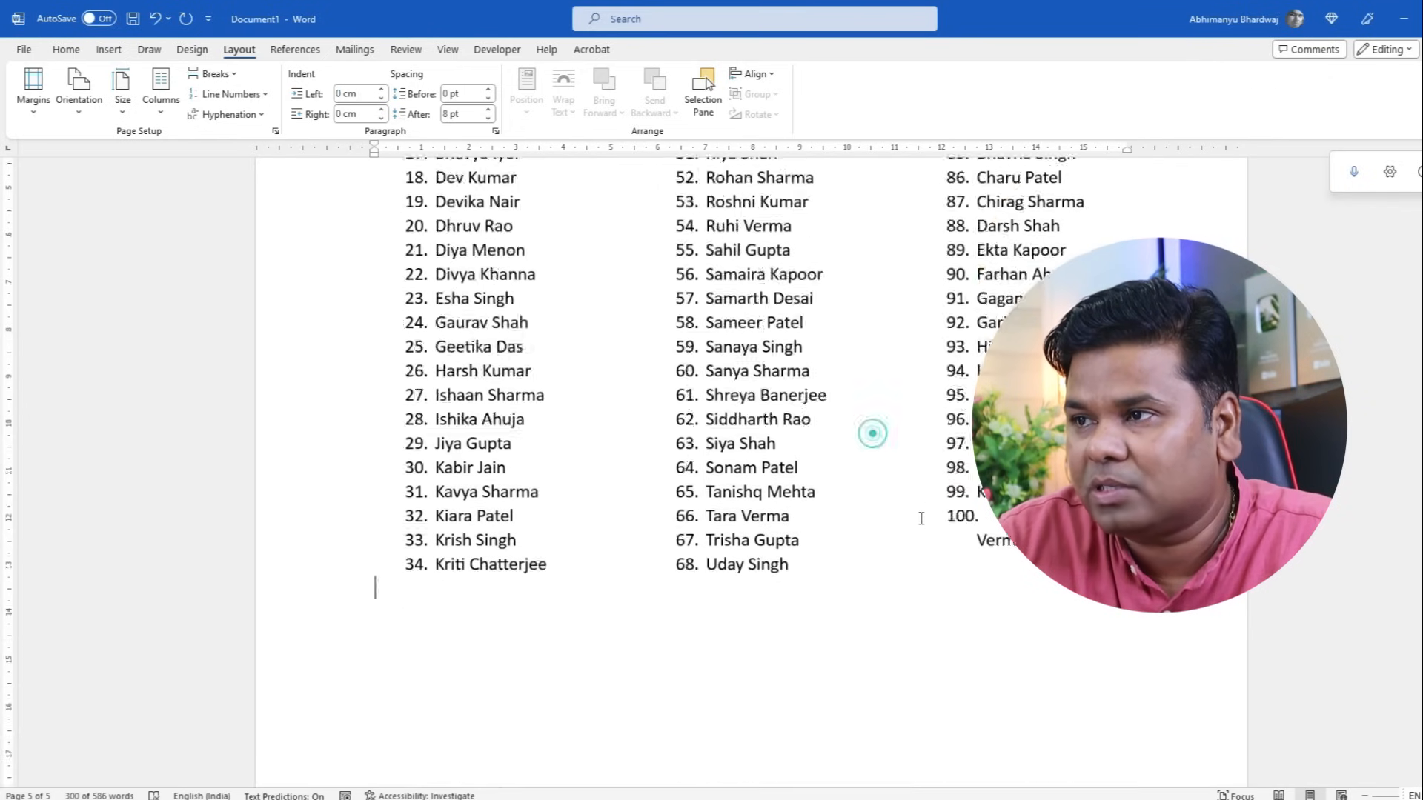
{"action": "scroll", "coordinate": [921, 515], "scroll_direction": "down", "scroll_amount": 5}
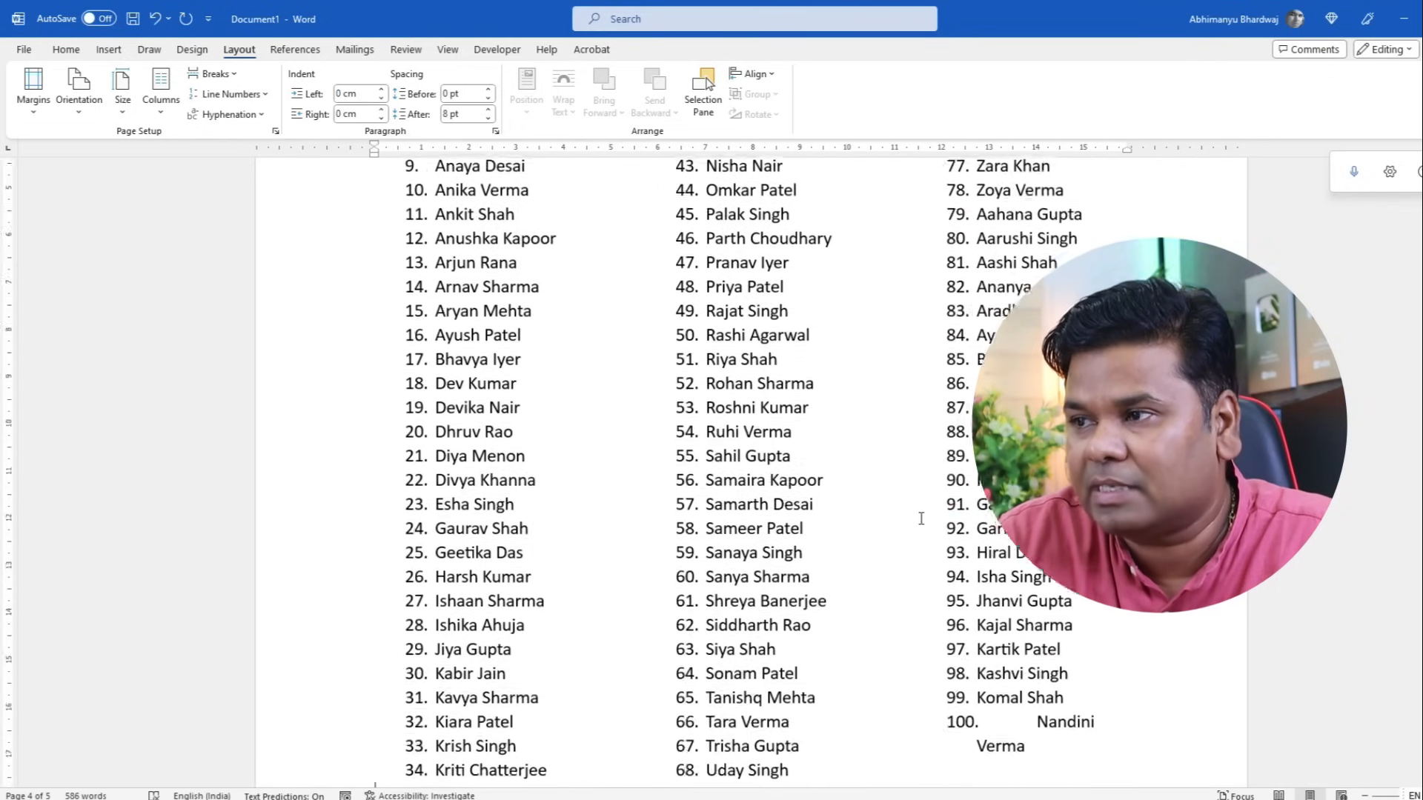
{"action": "scroll", "coordinate": [685, 496], "scroll_direction": "down", "scroll_amount": 2}
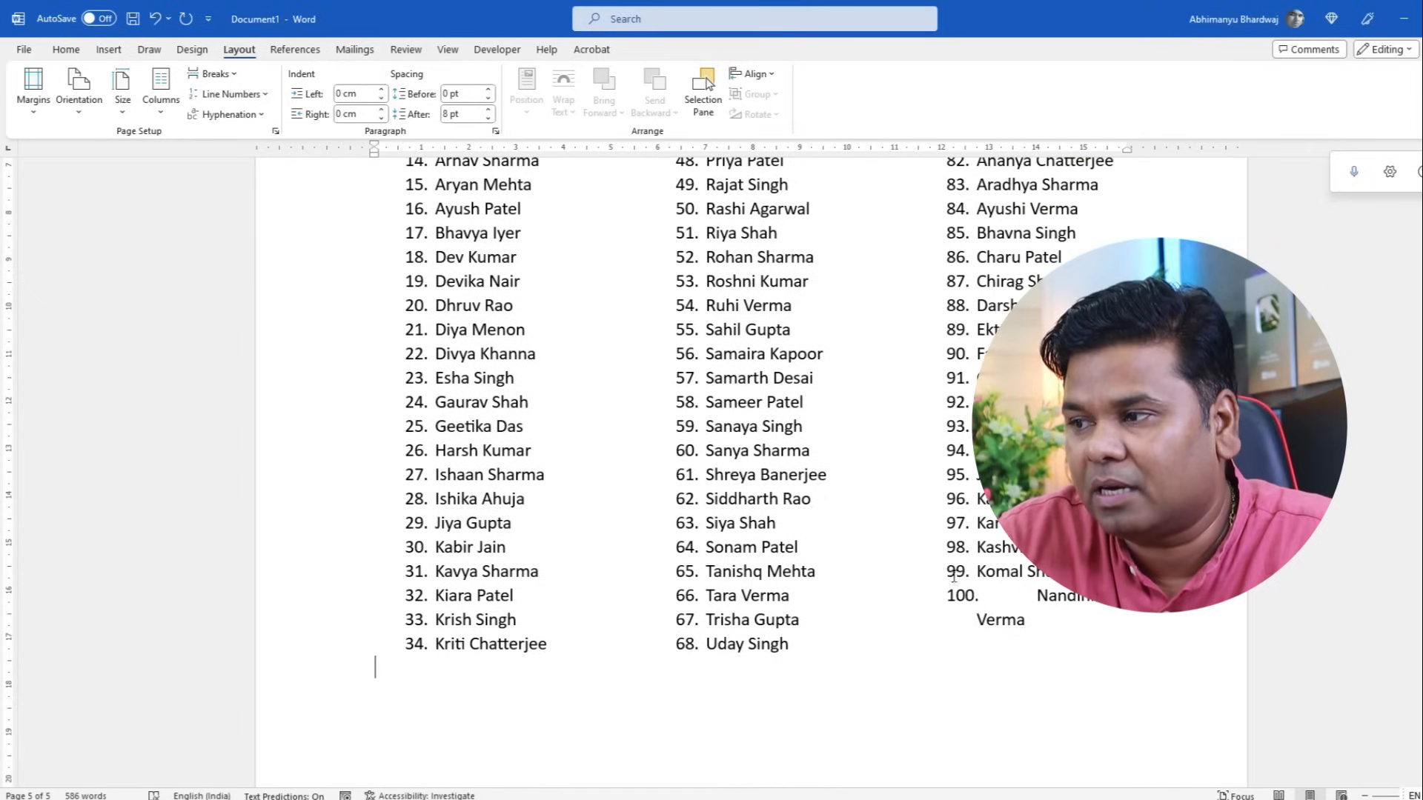
{"action": "left_click", "coordinate": [1025, 612]}
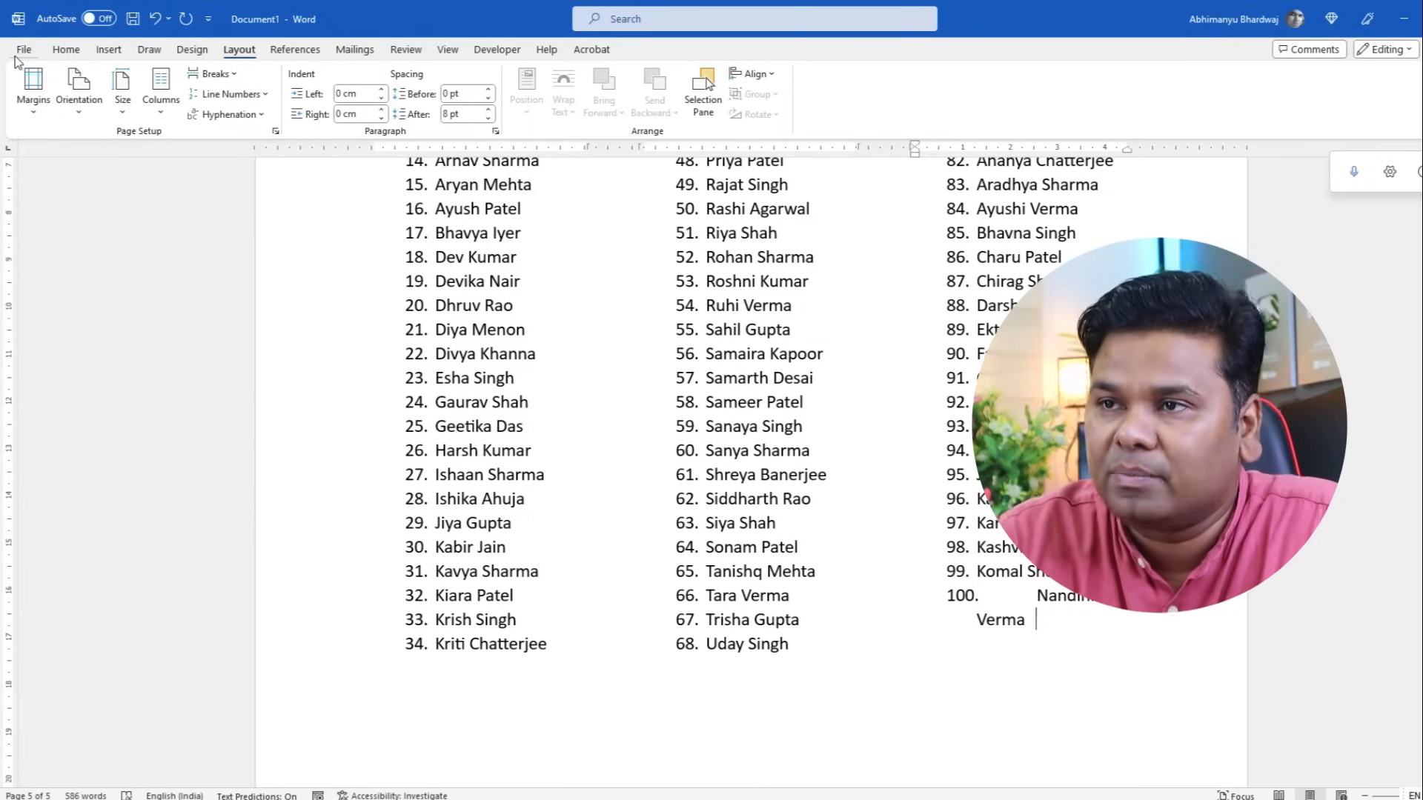
- In Save As > Browse > General Options, enter and confirm a password to open, then save
{"action": "left_click", "coordinate": [23, 52]}
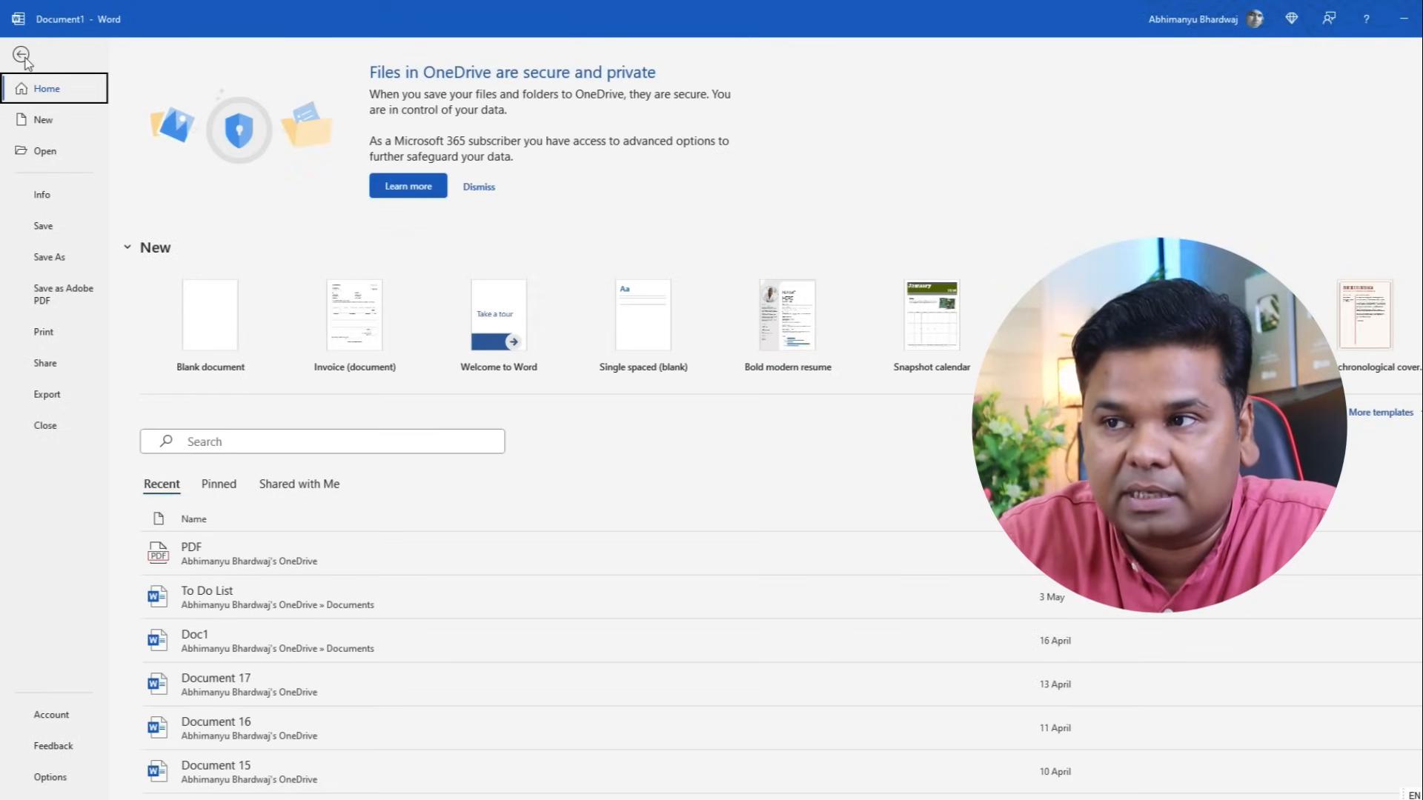
{"action": "left_click", "coordinate": [74, 258]}
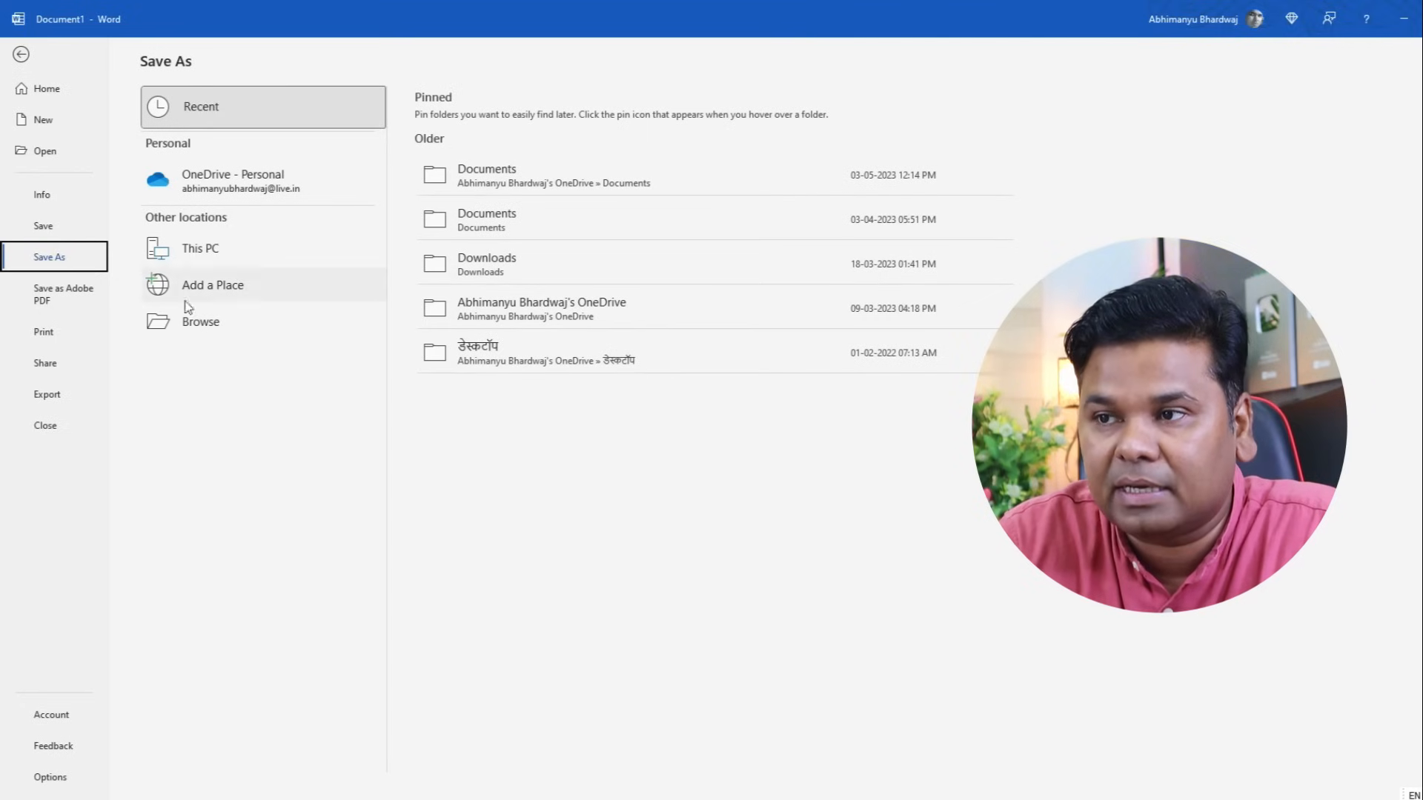
{"action": "left_click", "coordinate": [222, 324]}
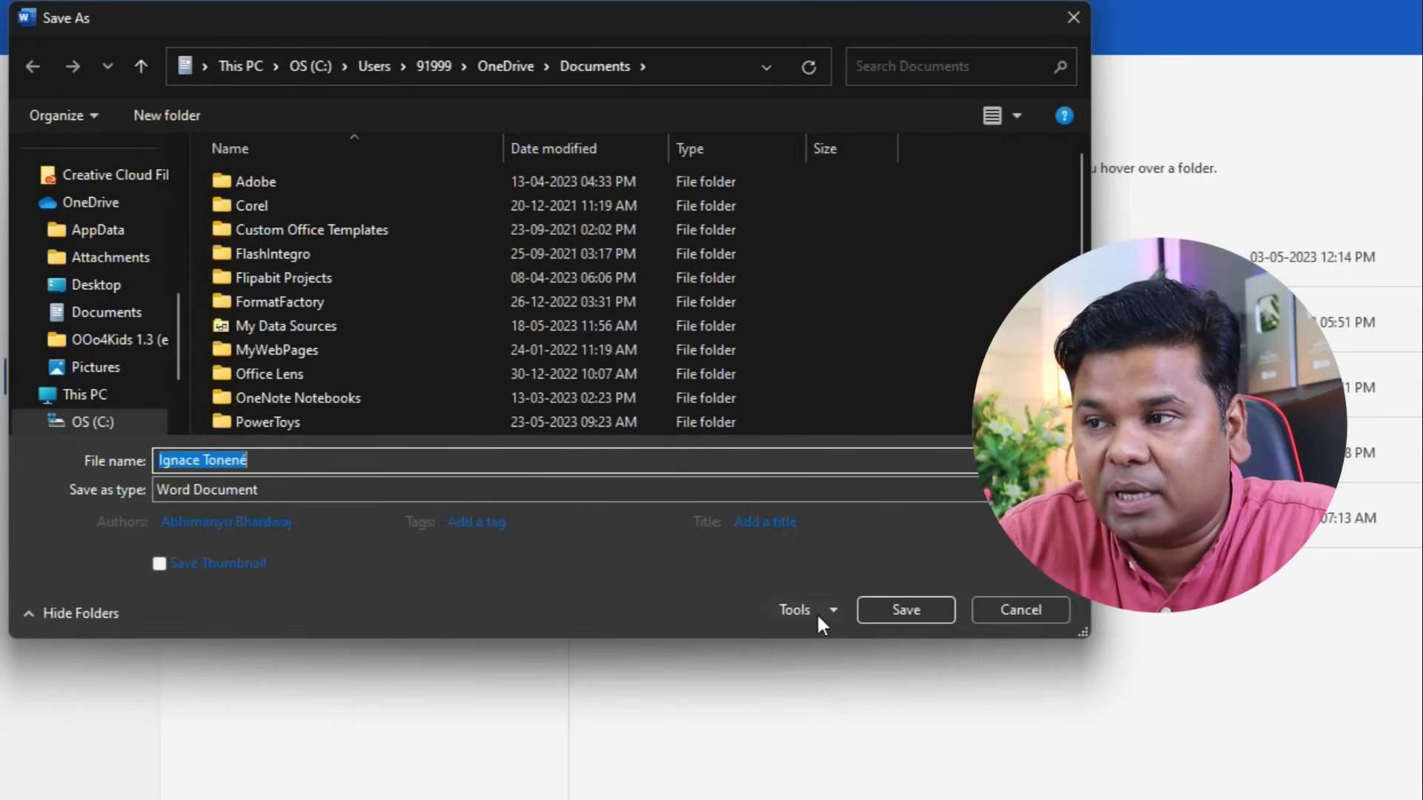
{"action": "left_click", "coordinate": [555, 415]}
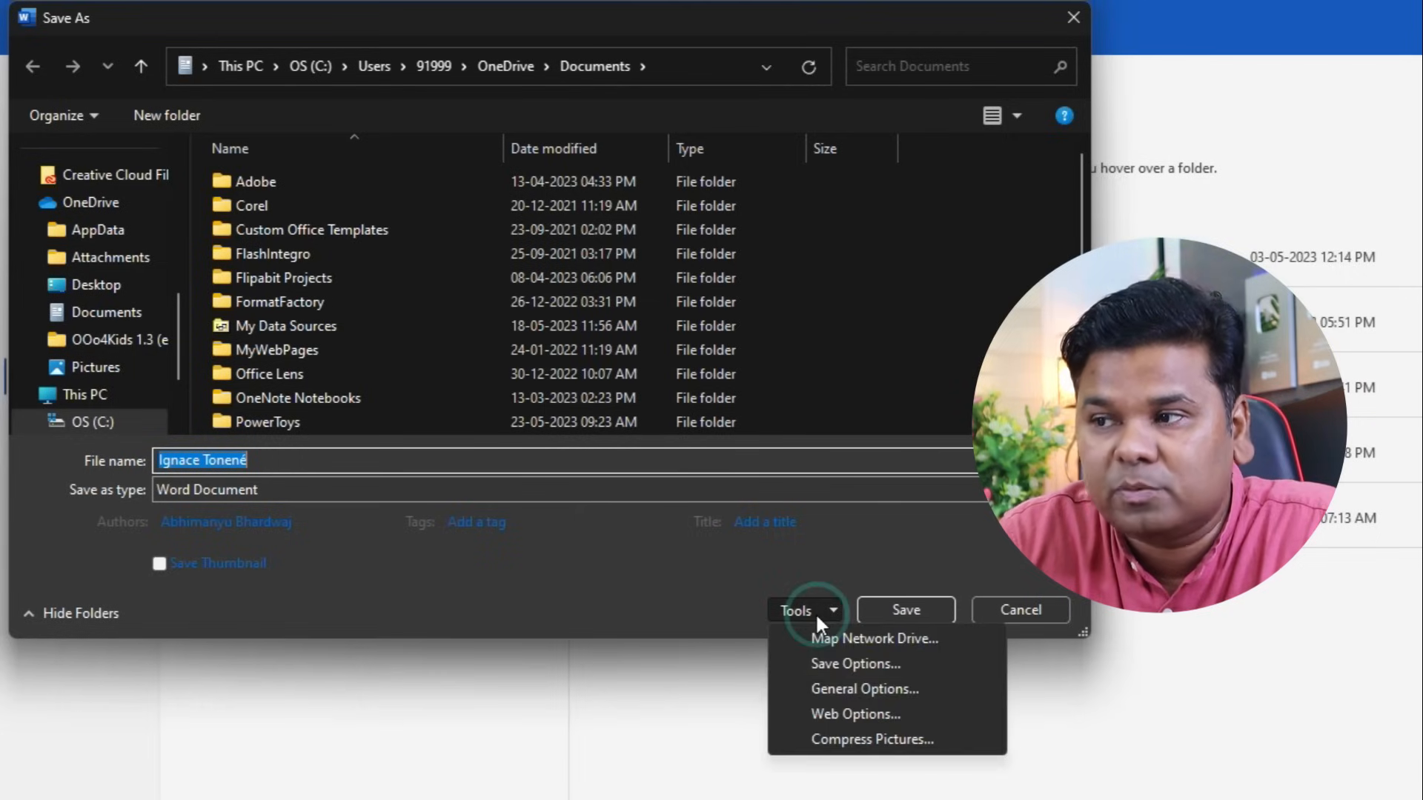
{"action": "left_click", "coordinate": [924, 689]}
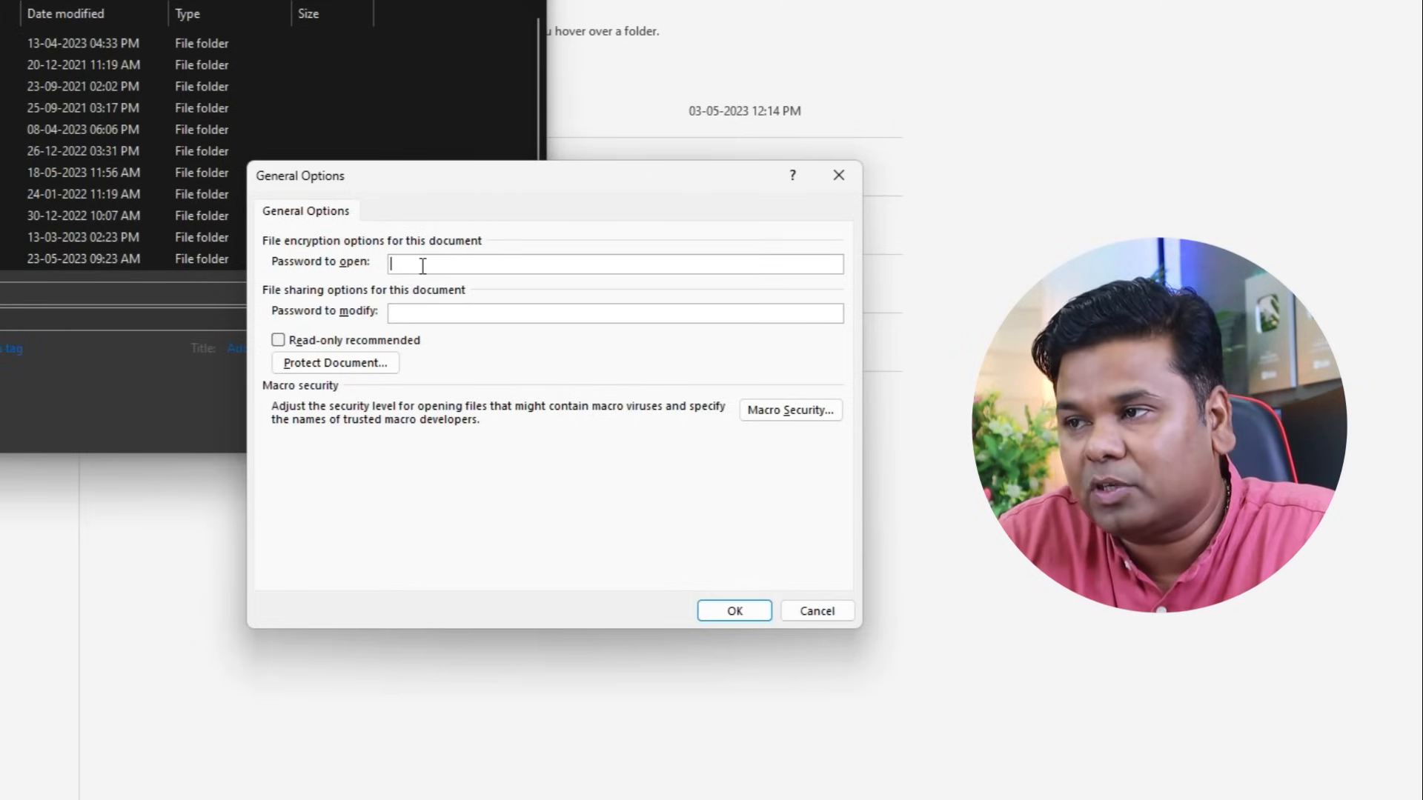
{"action": "type", "text": "123"}
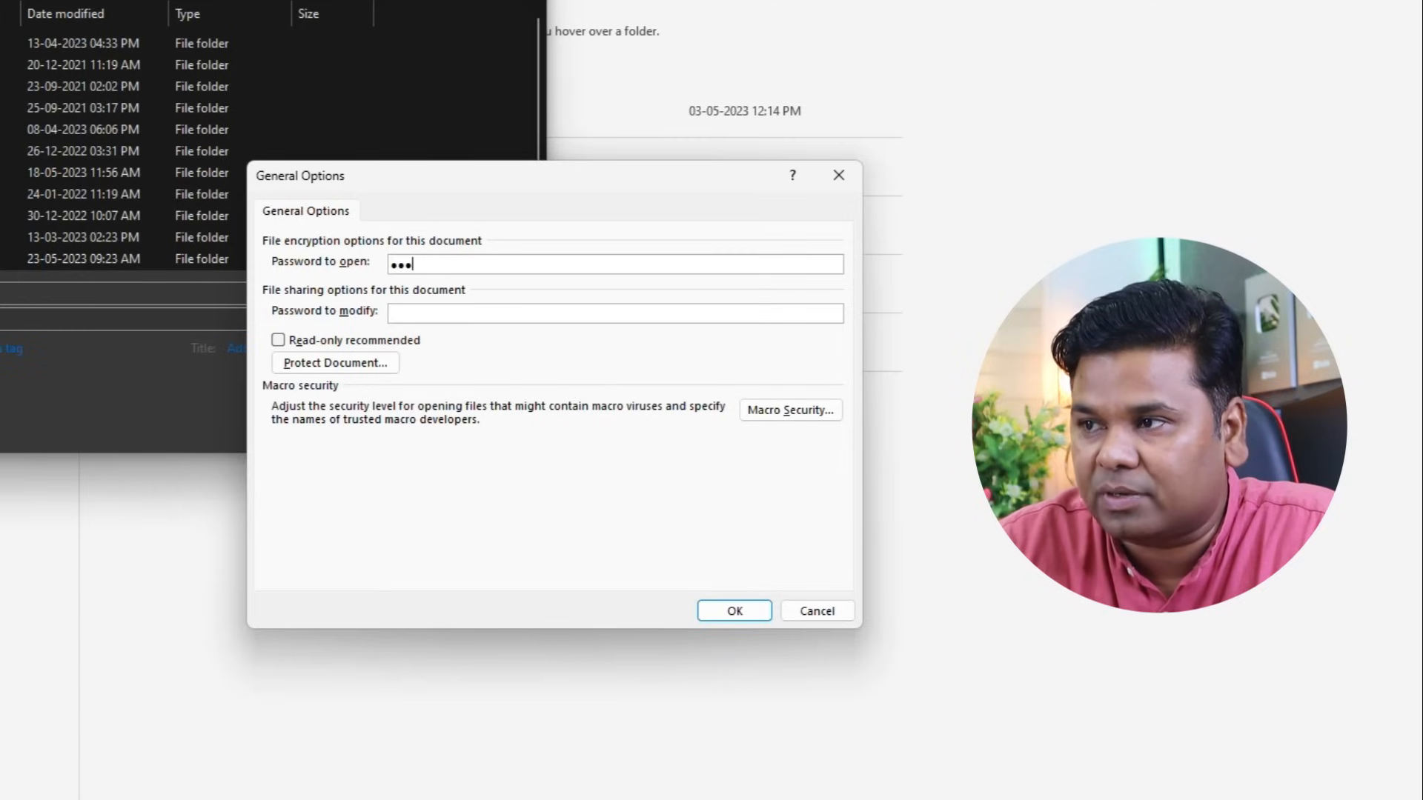
{"action": "left_click", "coordinate": [733, 611]}
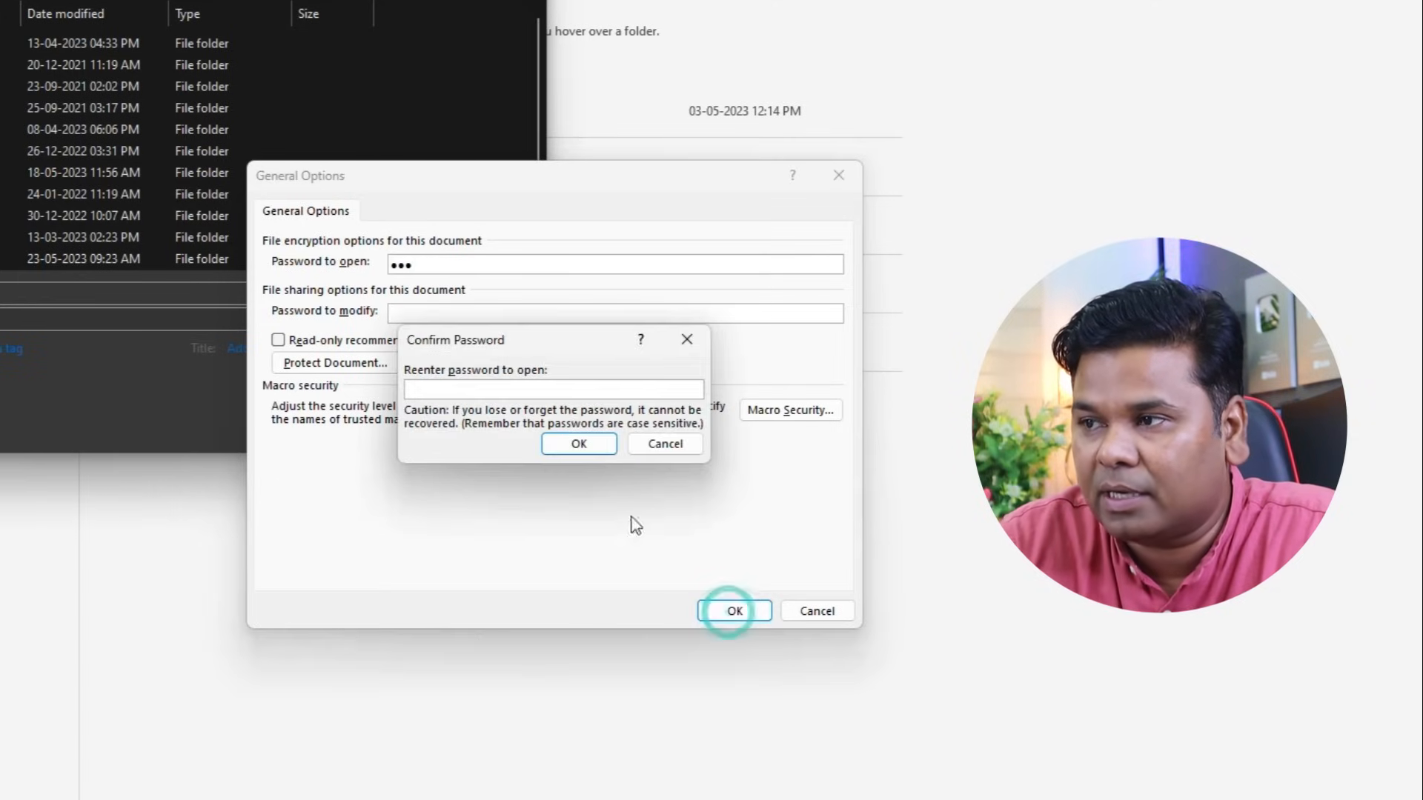
{"action": "type", "text": "123"}
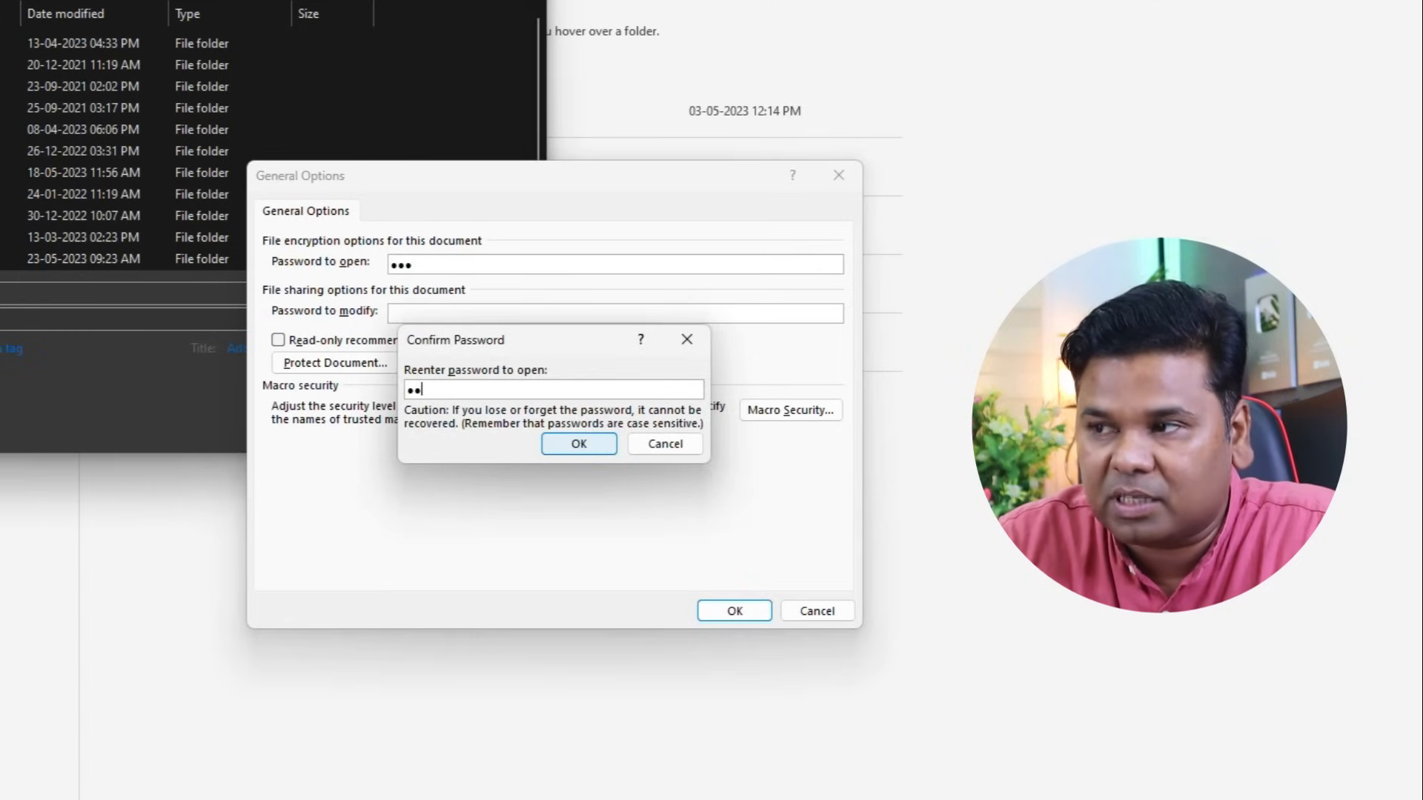
{"action": "left_click", "coordinate": [597, 446]}
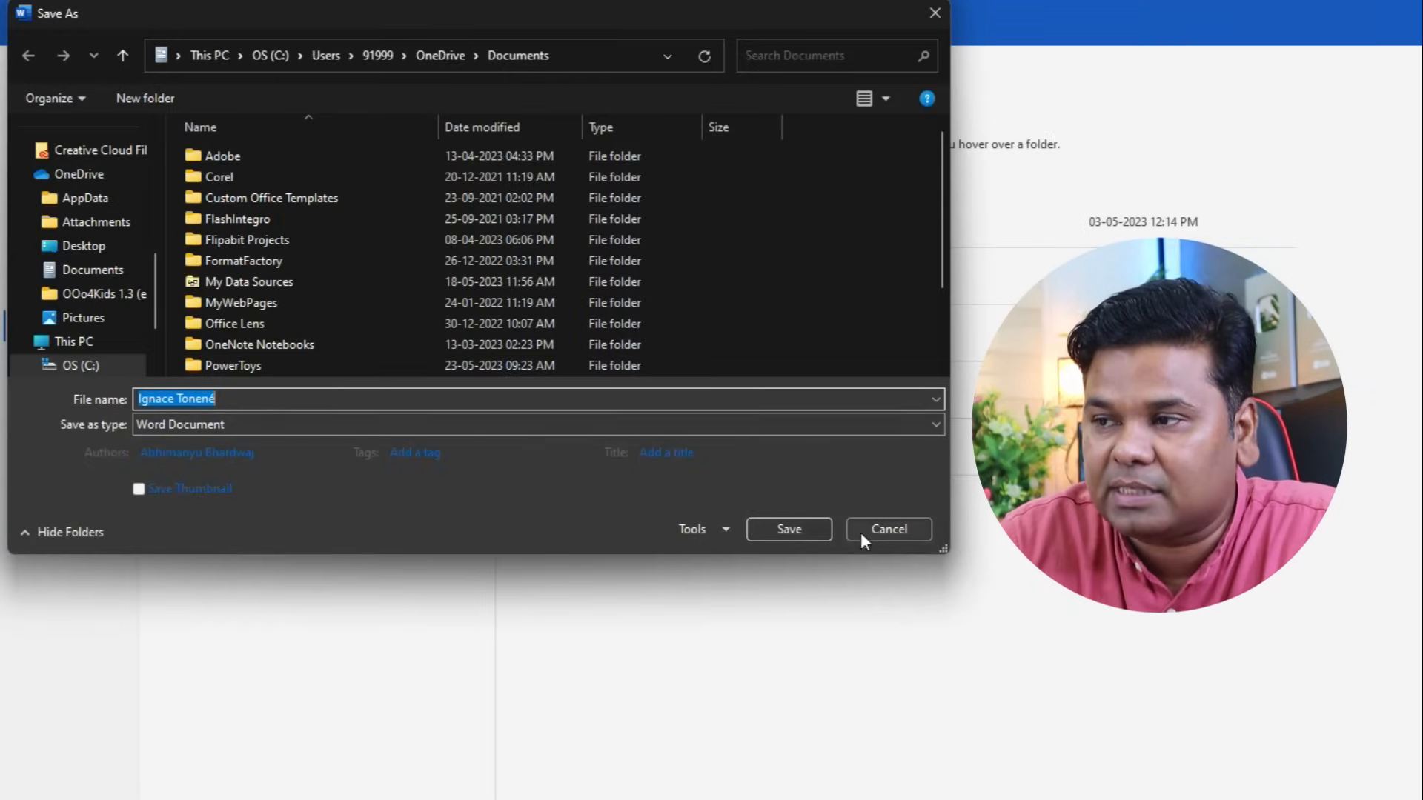
{"action": "left_click", "coordinate": [809, 529]}
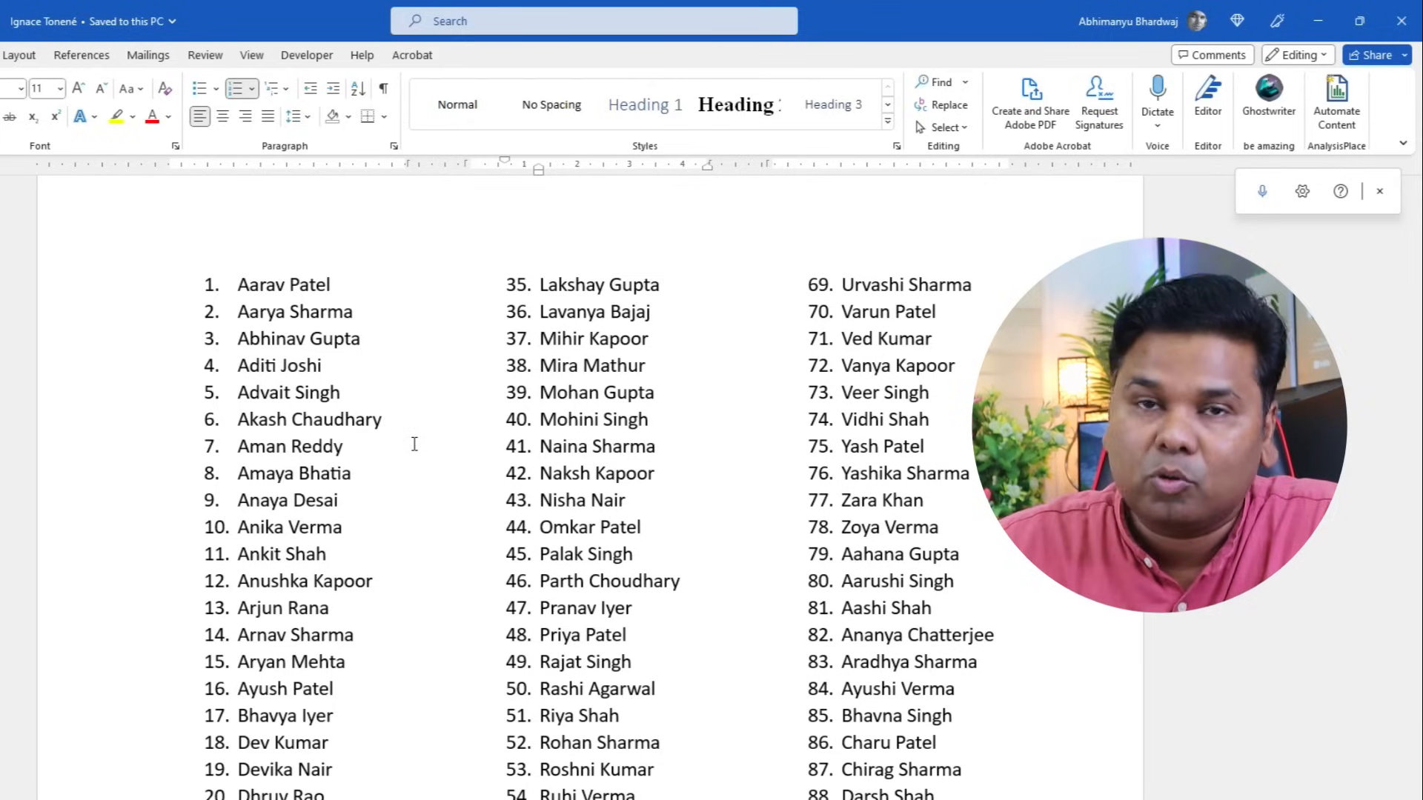
{"action": "left_click_drag", "start_coordinate": [236, 285], "coordinate": [343, 286]}
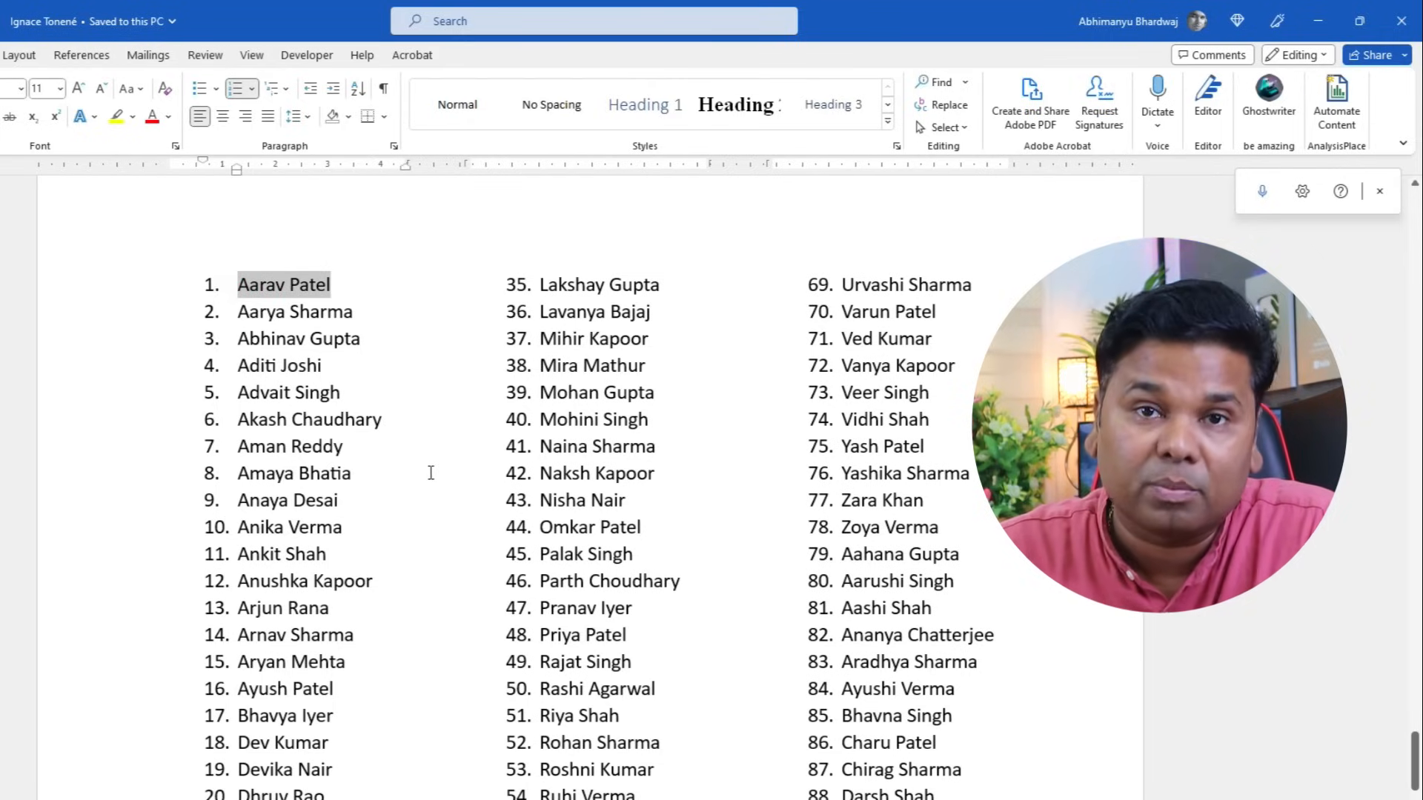
{"action": "right_click", "coordinate": [315, 289]}
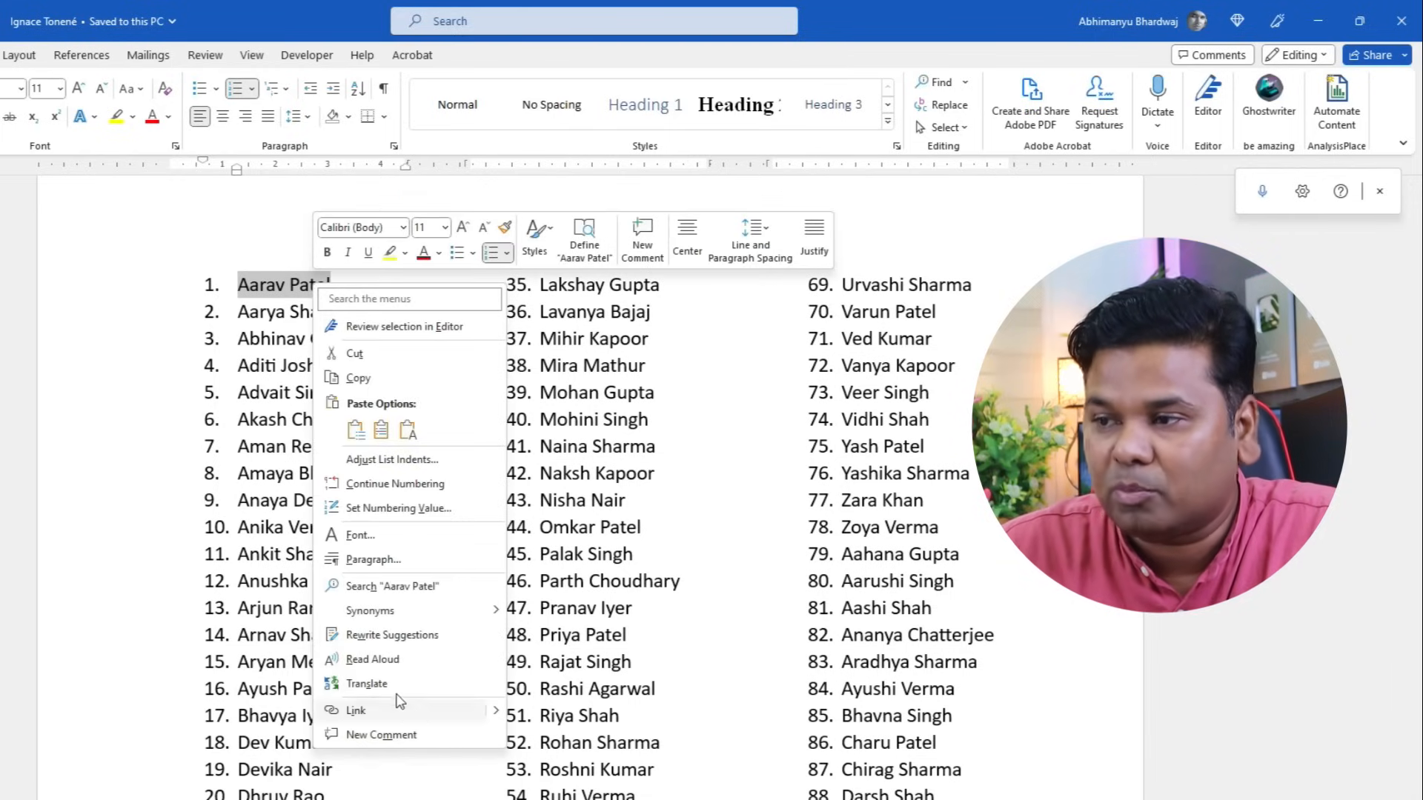
{"action": "left_click", "coordinate": [367, 683]}
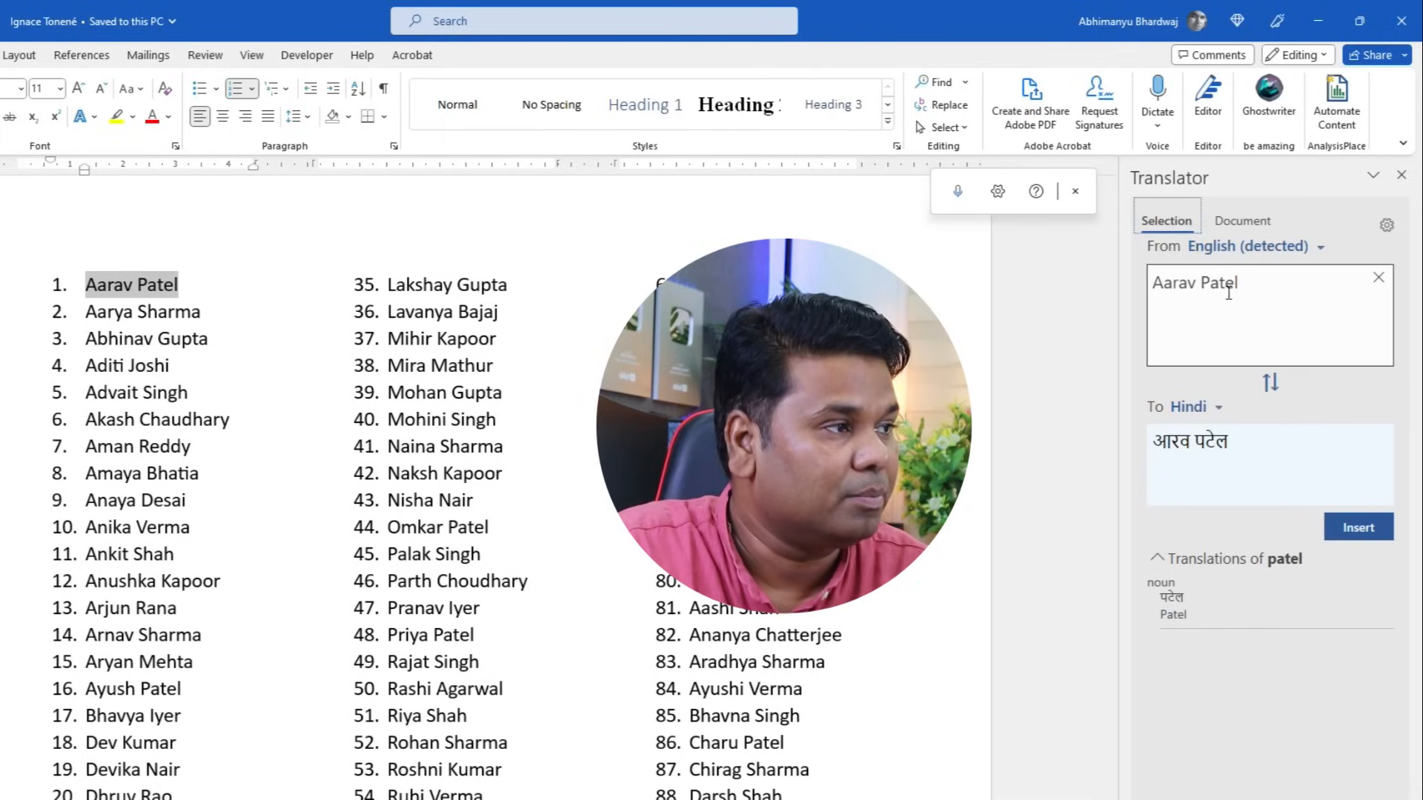
{"action": "left_click", "coordinate": [1263, 280]}
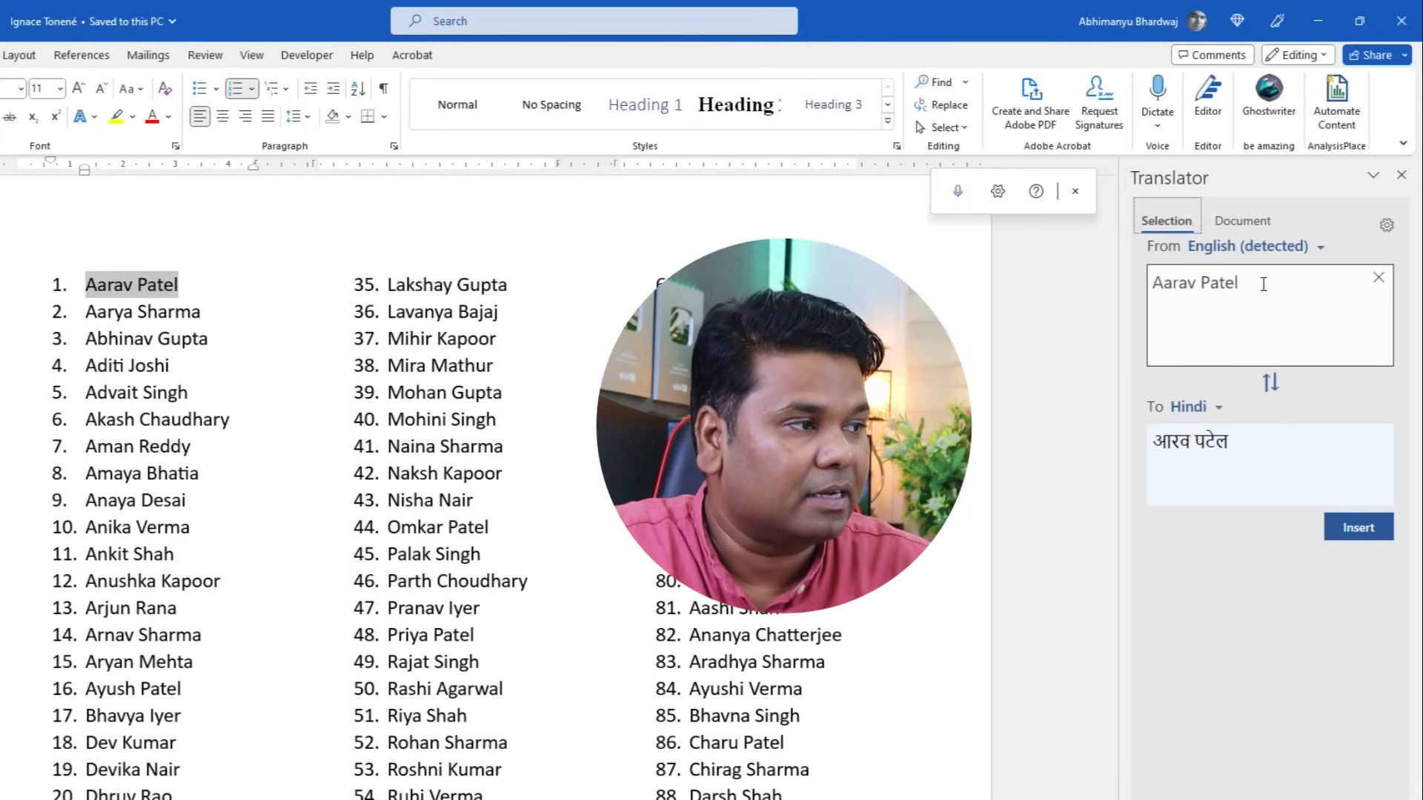
{"action": "left_click", "coordinate": [1185, 406]}
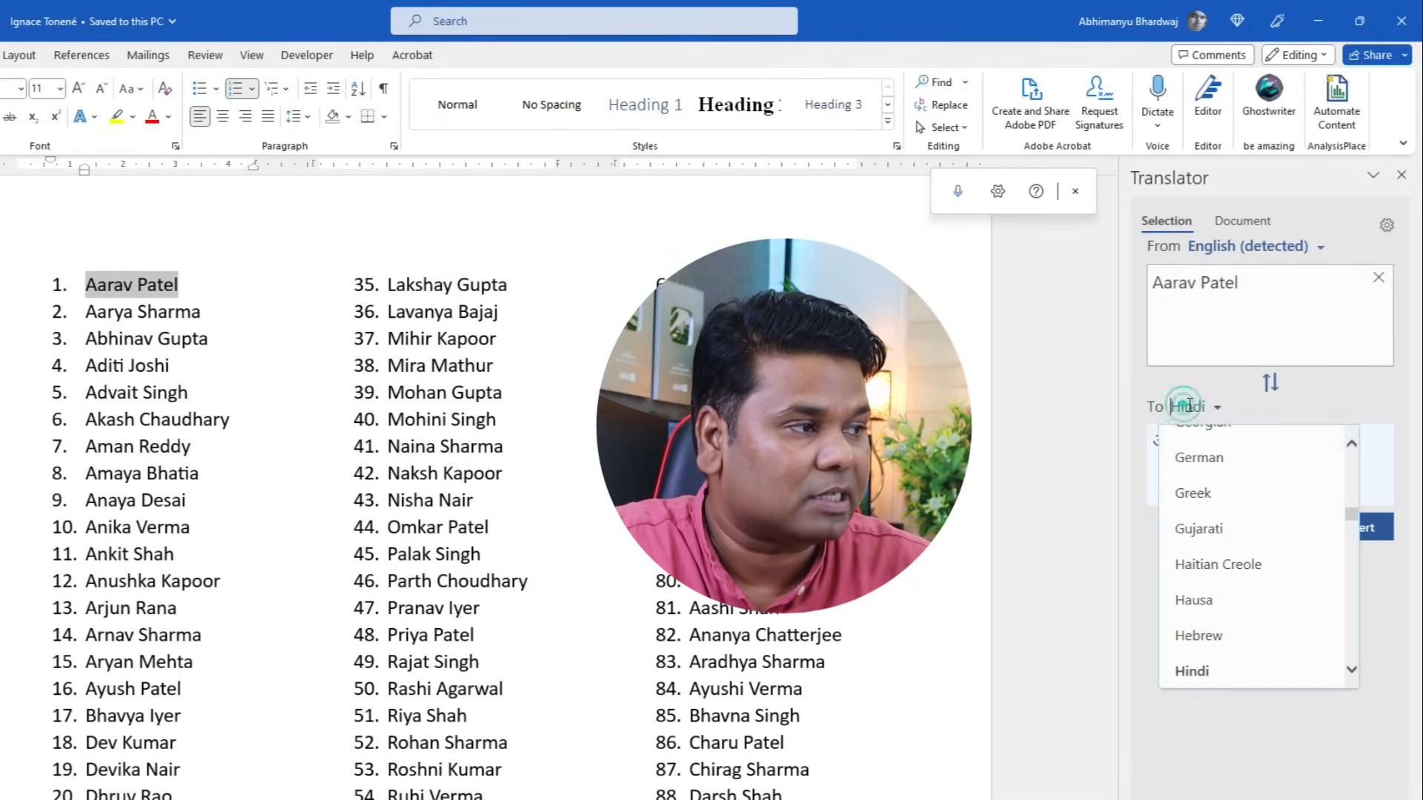
{"action": "left_click", "coordinate": [1208, 672]}
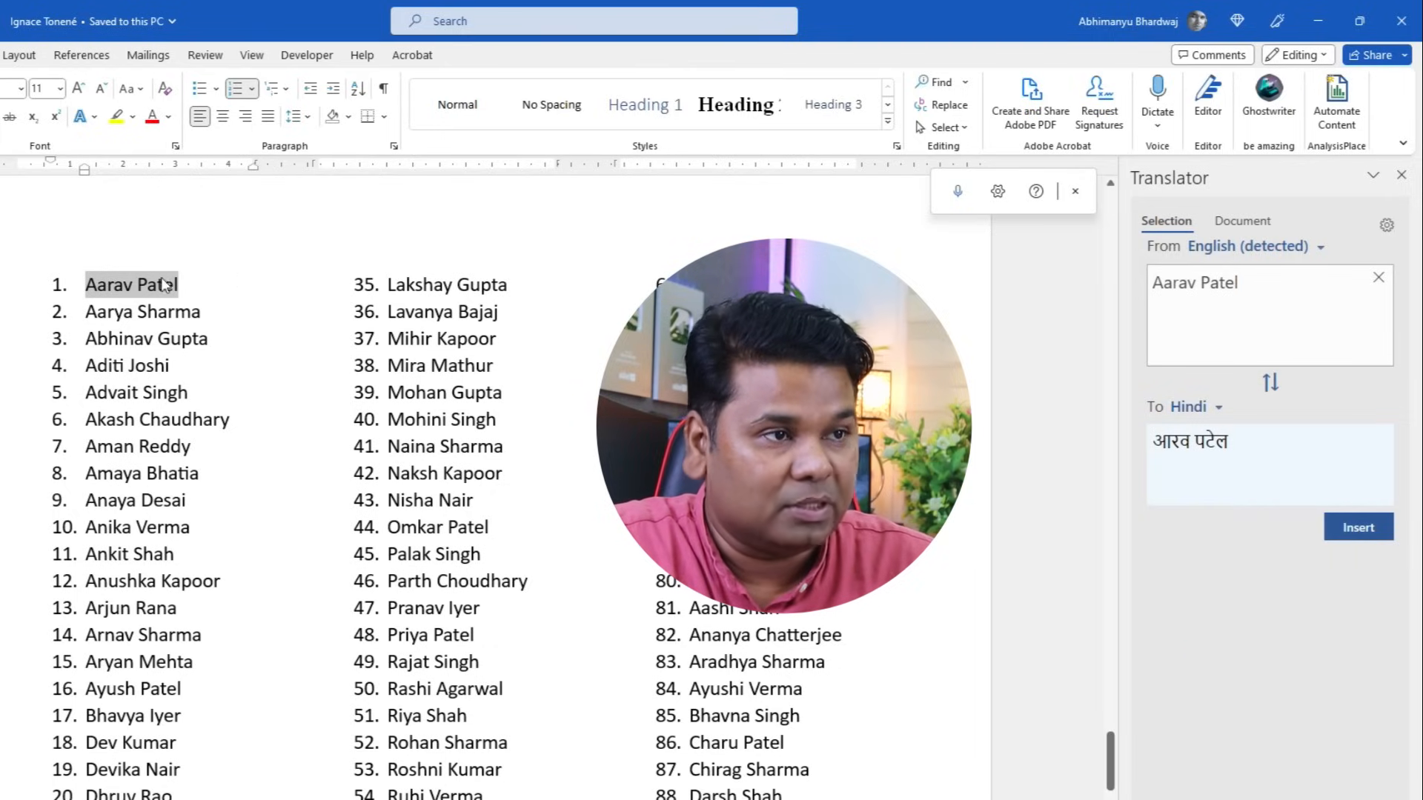
{"action": "left_click", "coordinate": [1358, 528]}
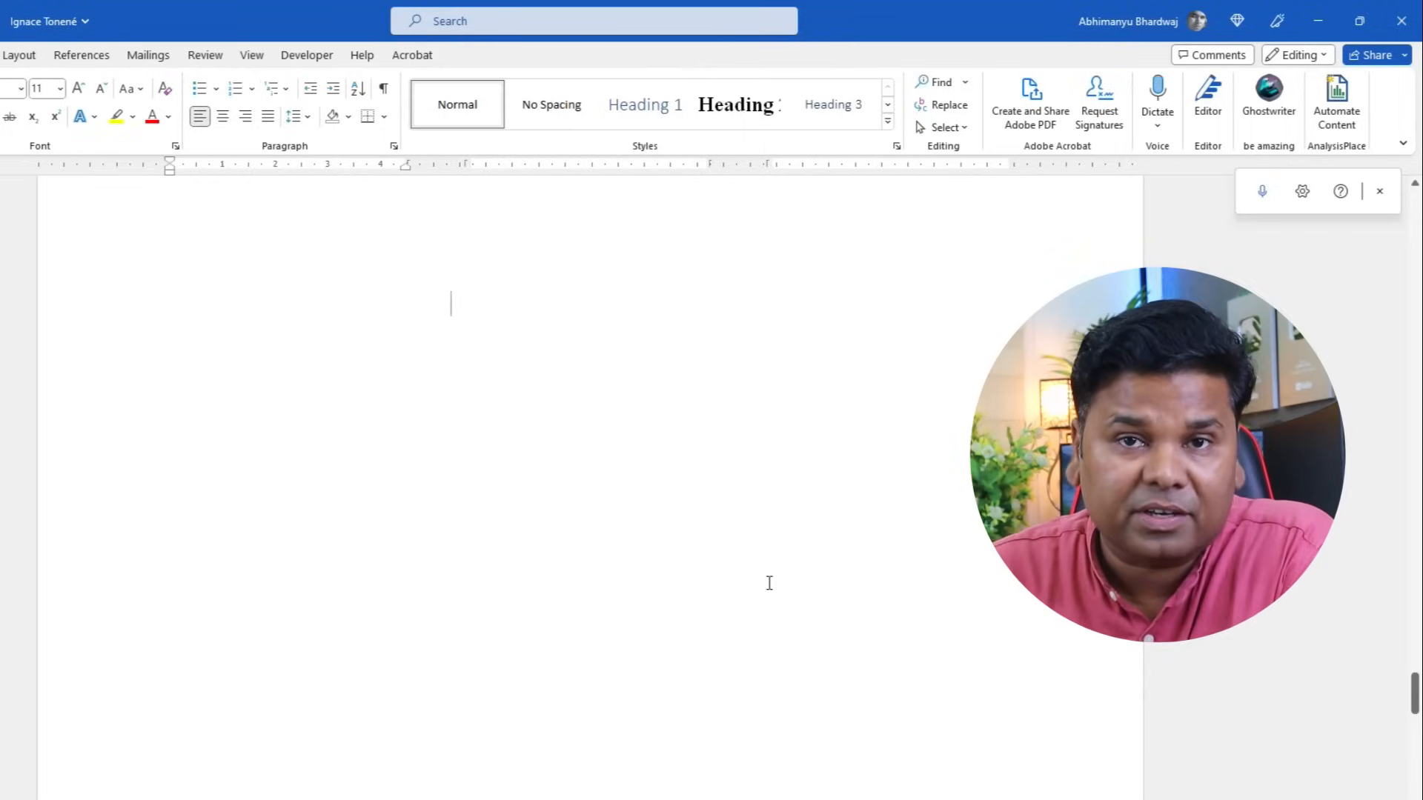
- Start a new page and dictate a few lines of Hindi speech onto it
{"action": "key", "text": "ctrl+Return"}
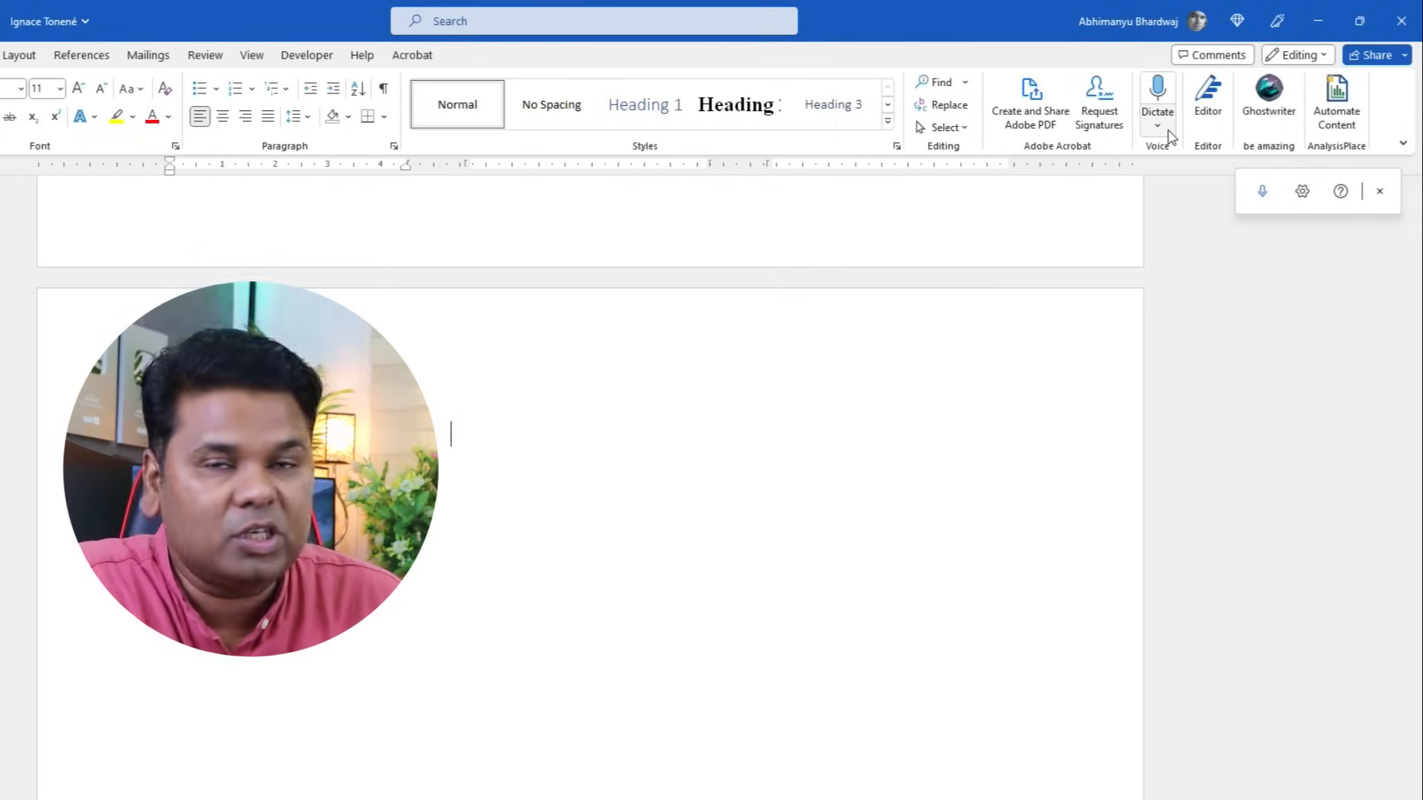
{"action": "left_click", "coordinate": [1168, 135]}
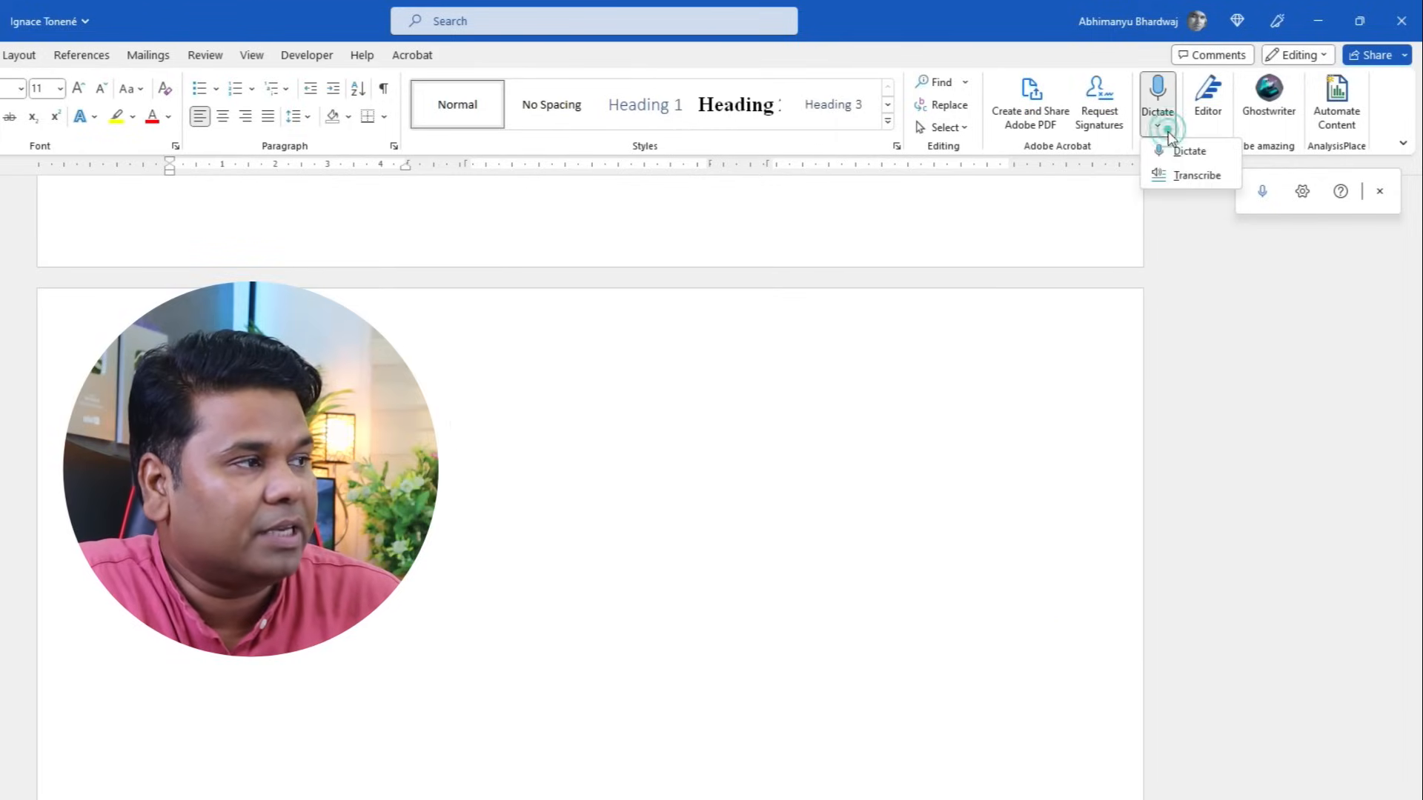
{"action": "left_click", "coordinate": [1201, 157]}
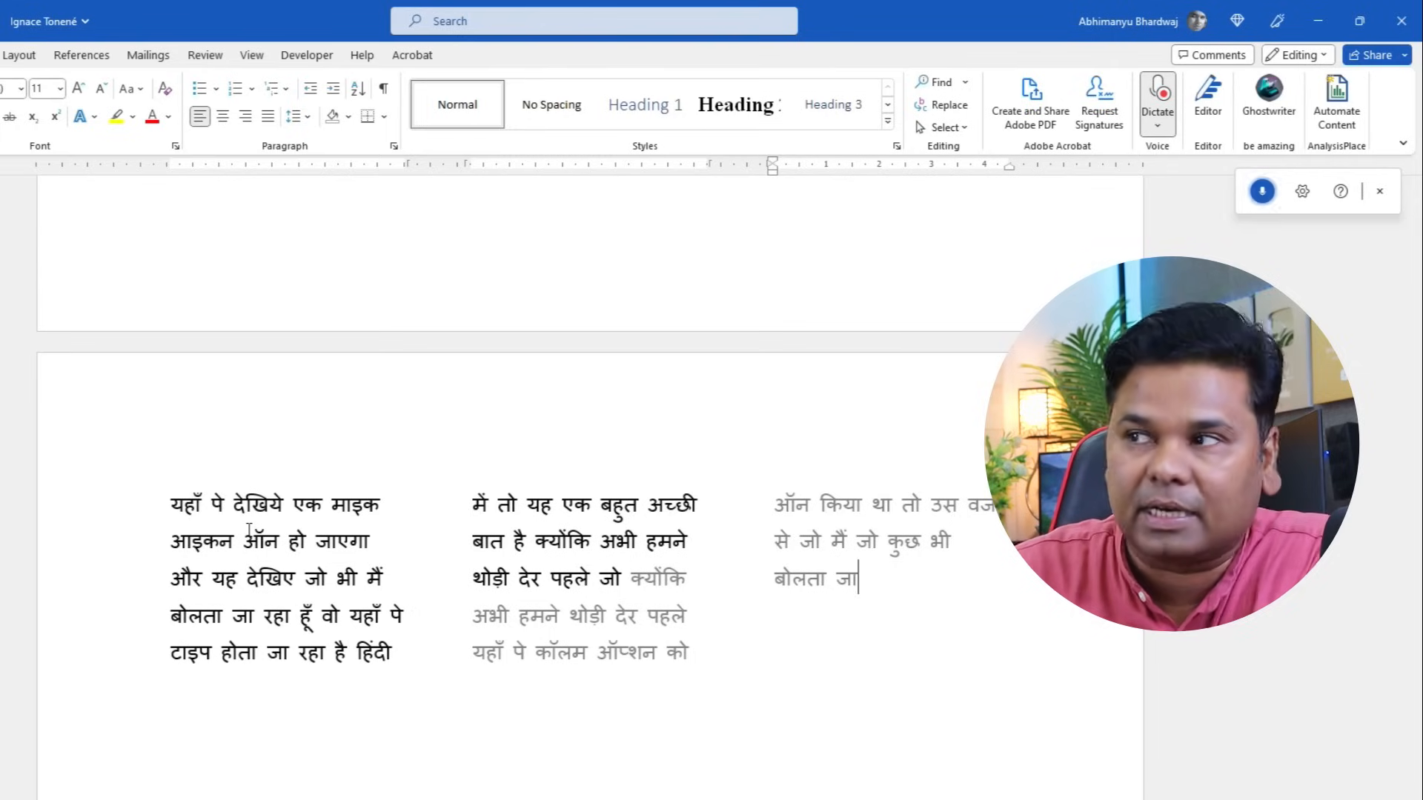
{"action": "left_click", "coordinate": [1262, 191]}
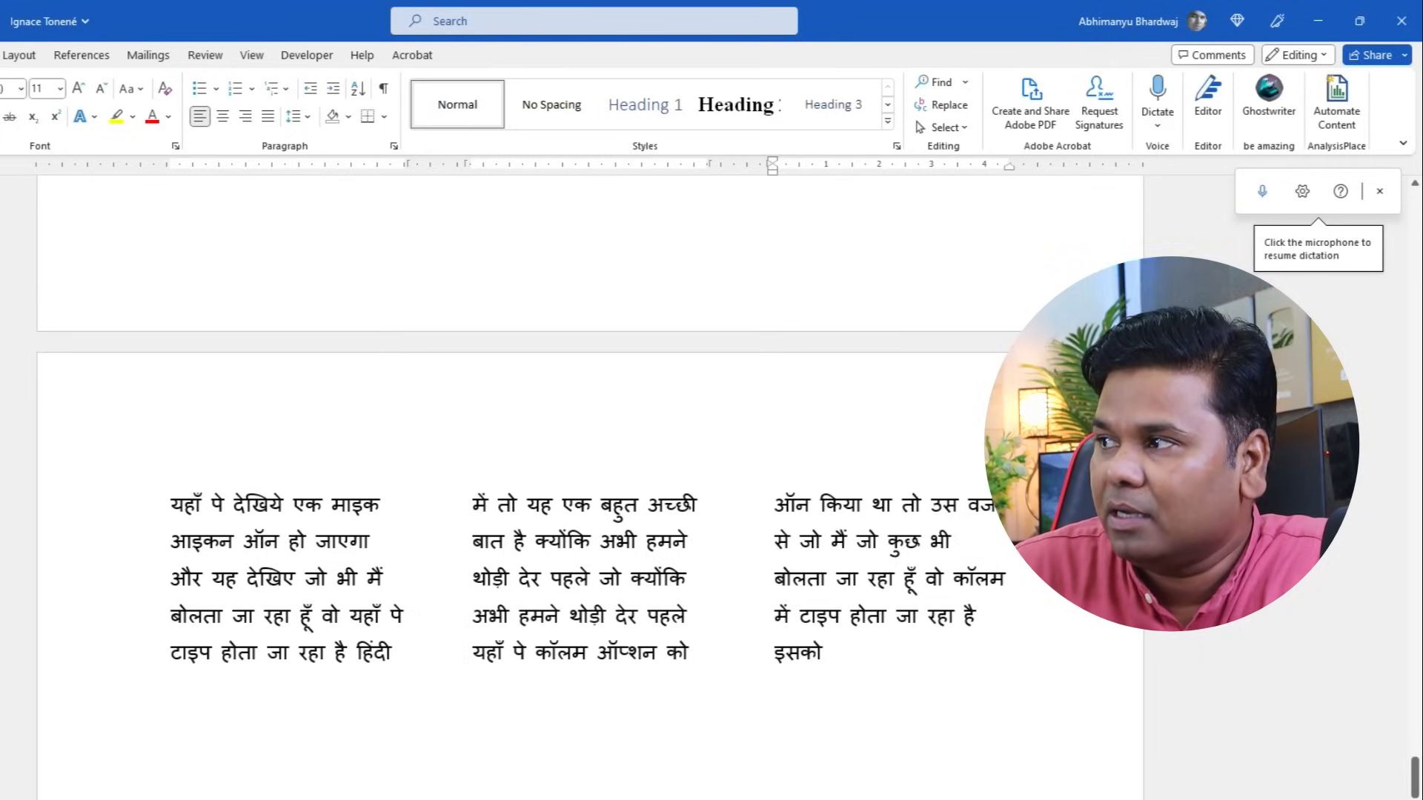
- Confirm Hindi as the spoken language in Dictation Settings
{"action": "left_click", "coordinate": [1303, 194]}
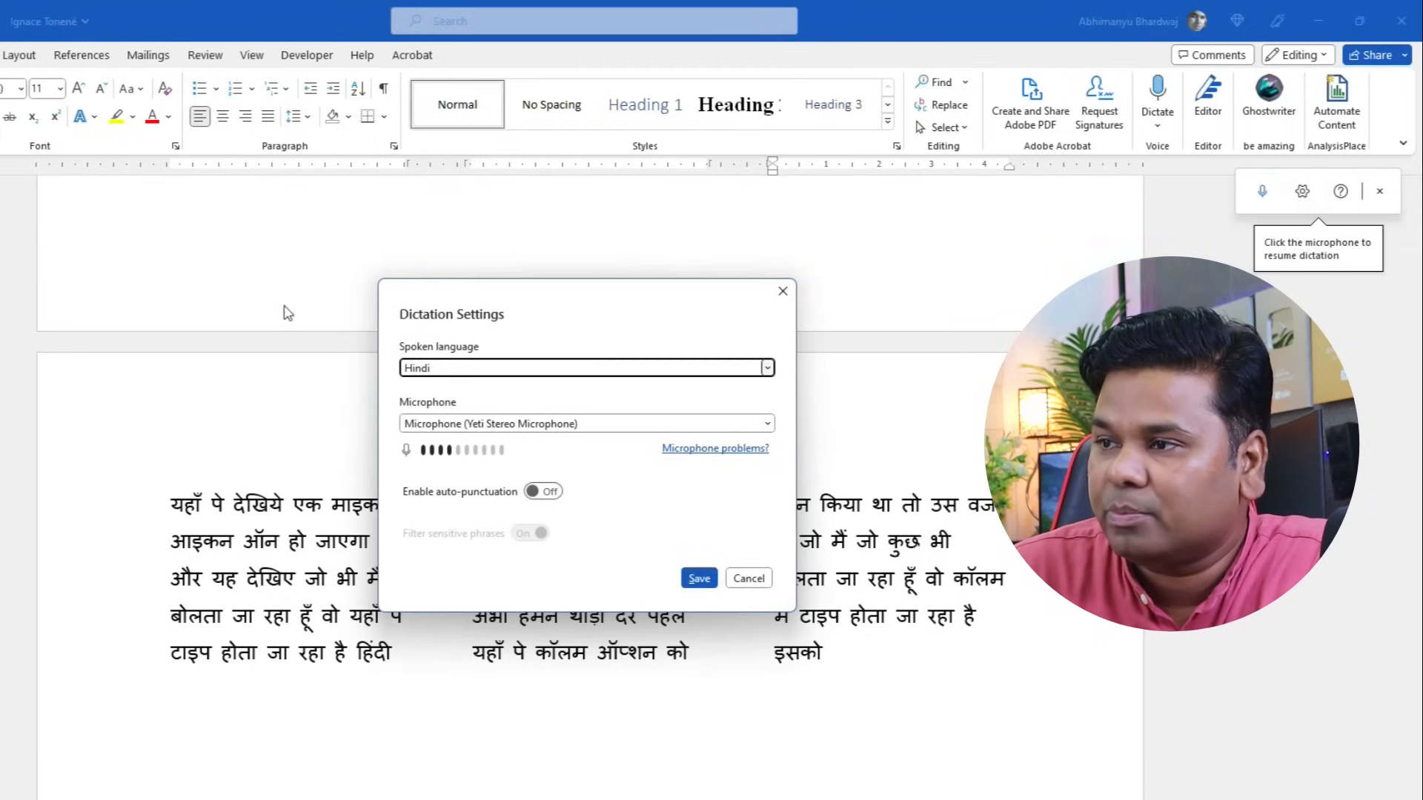
{"action": "left_click", "coordinate": [458, 370]}
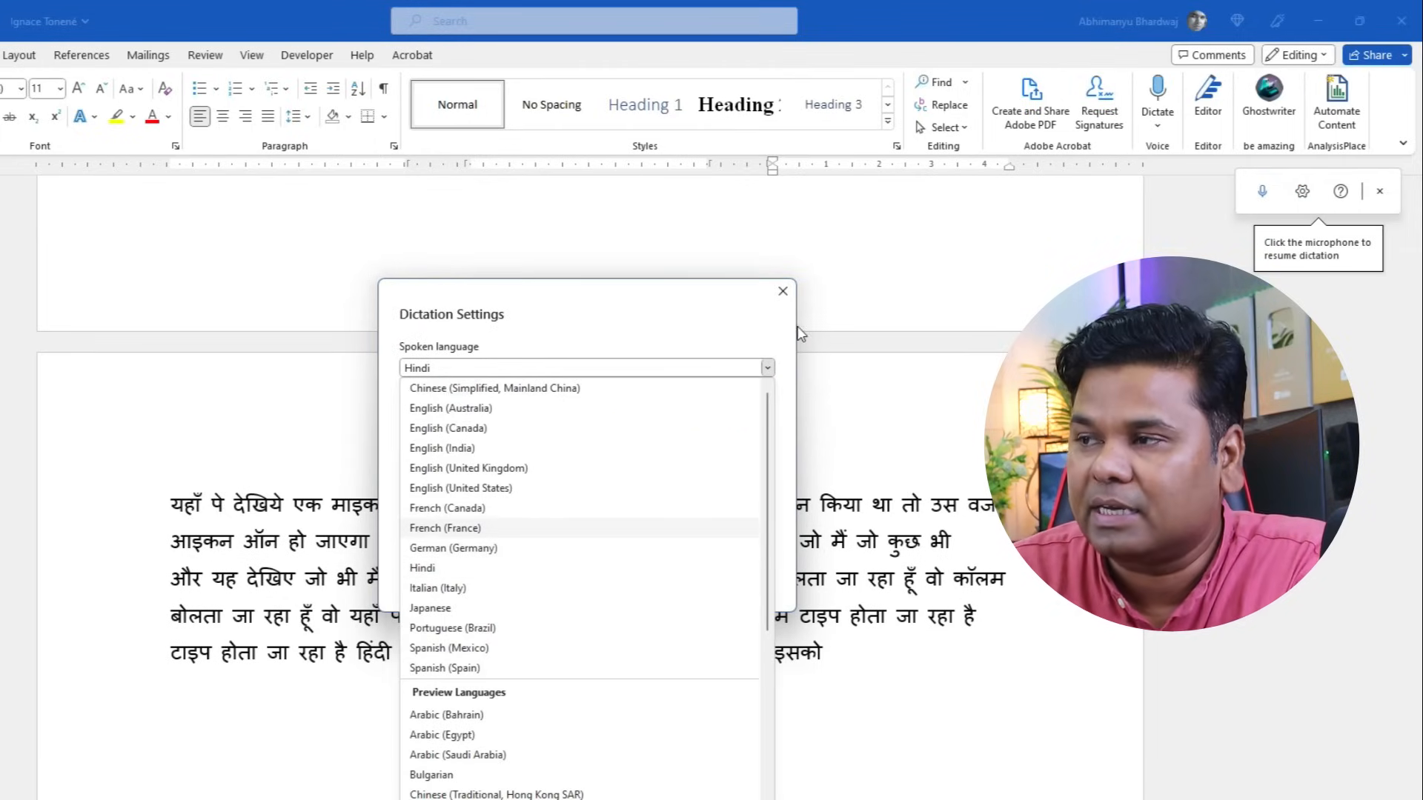
{"action": "left_click", "coordinate": [785, 299]}
{"action": "left_click", "coordinate": [784, 296]}
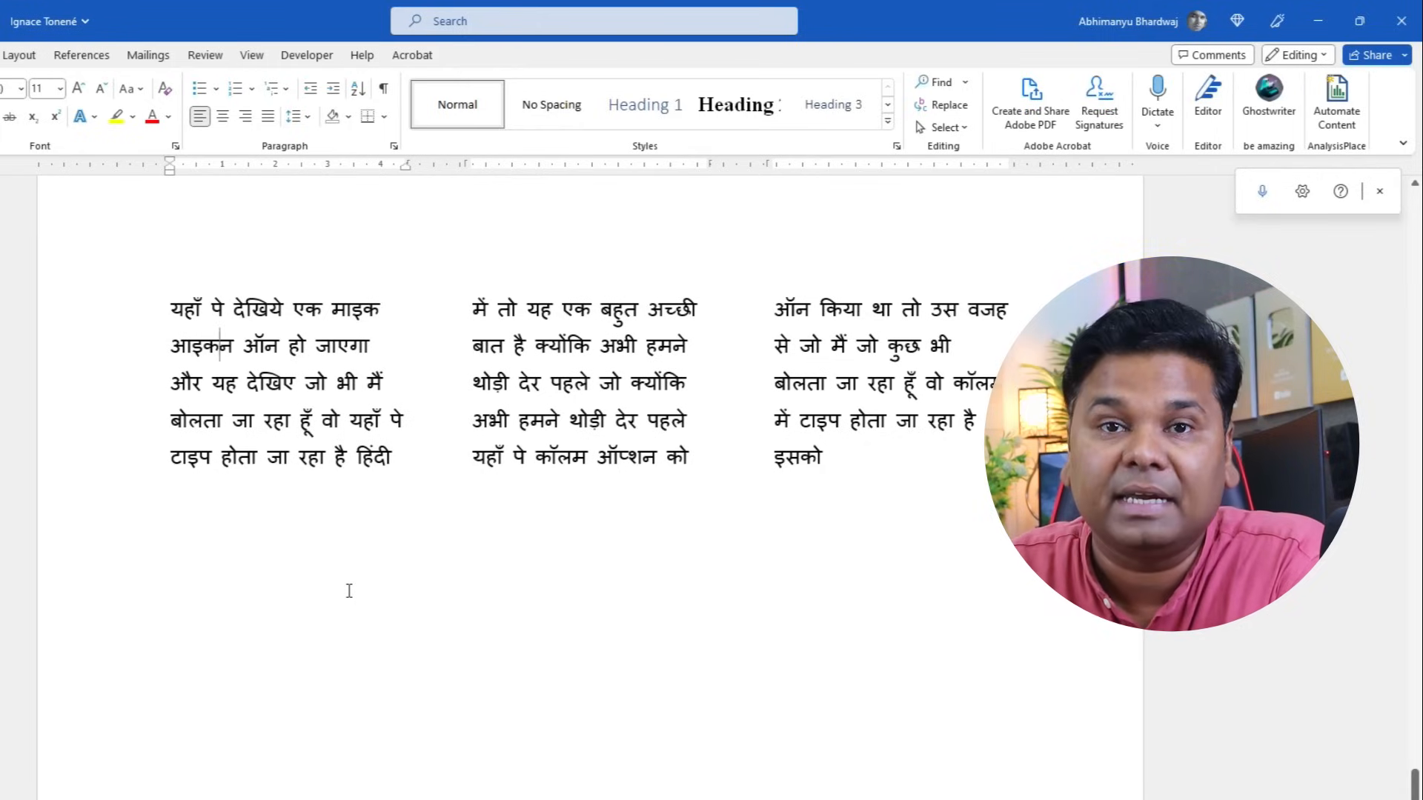
- Select all the dictated Hindi text and reflow it into one column
{"action": "left_click_drag", "start_coordinate": [224, 328], "coordinate": [382, 460]}
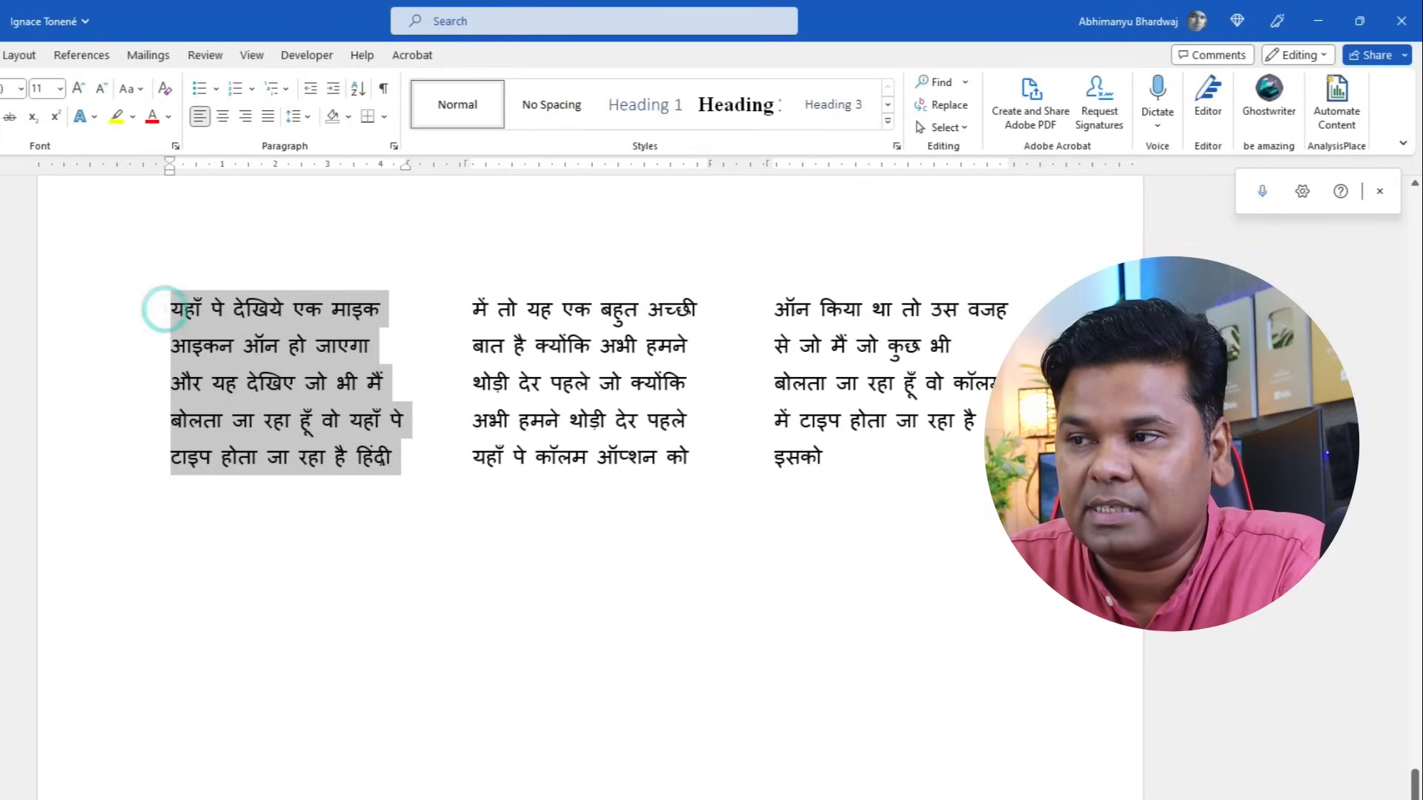
{"action": "right_click", "coordinate": [250, 327]}
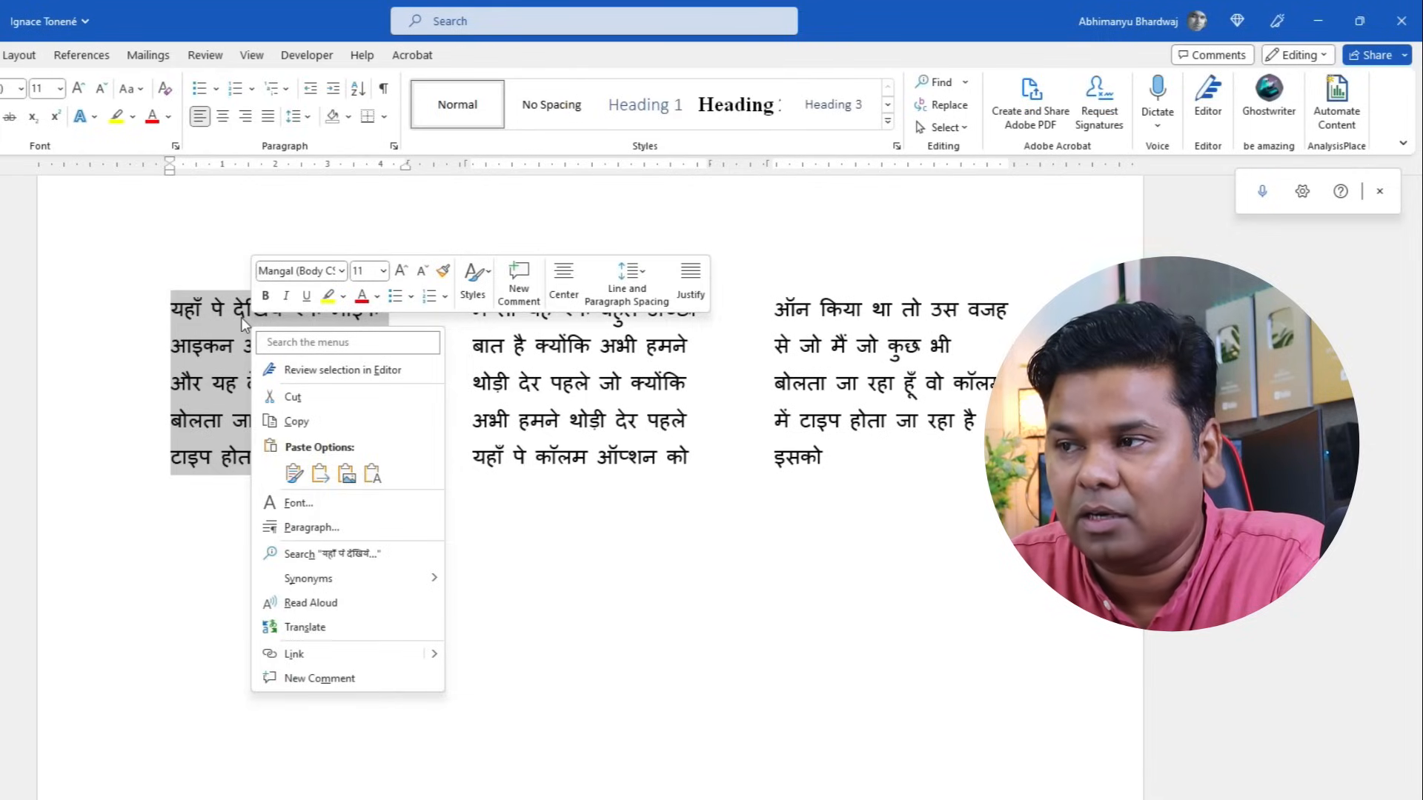
{"action": "key", "text": "Escape"}
{"action": "left_click", "coordinate": [185, 308]}
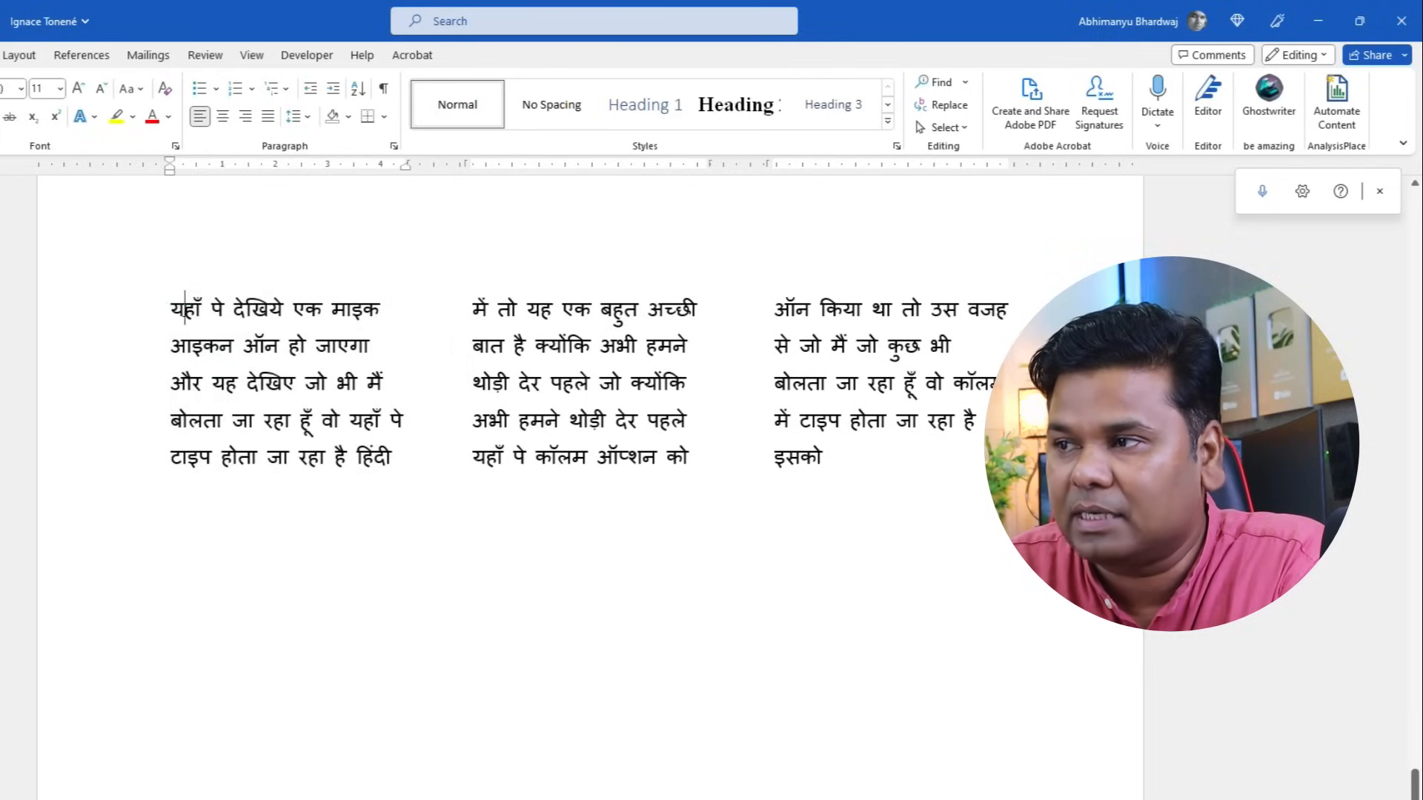
{"action": "left_click_drag", "start_coordinate": [170, 306], "coordinate": [830, 441]}
{"action": "left_click", "coordinate": [35, 59]}
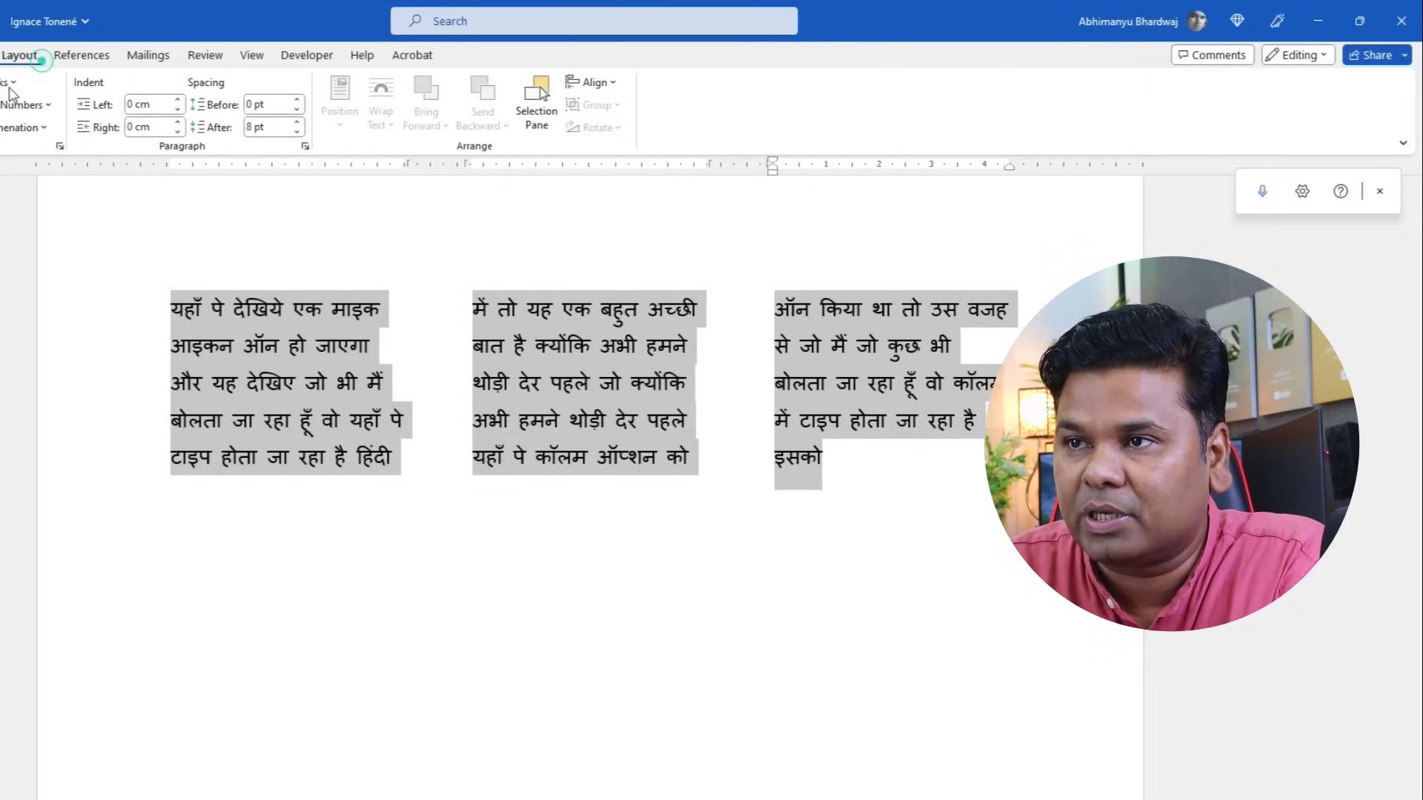
{"action": "left_click", "coordinate": [0, 111]}
{"action": "left_click", "coordinate": [7, 160]}
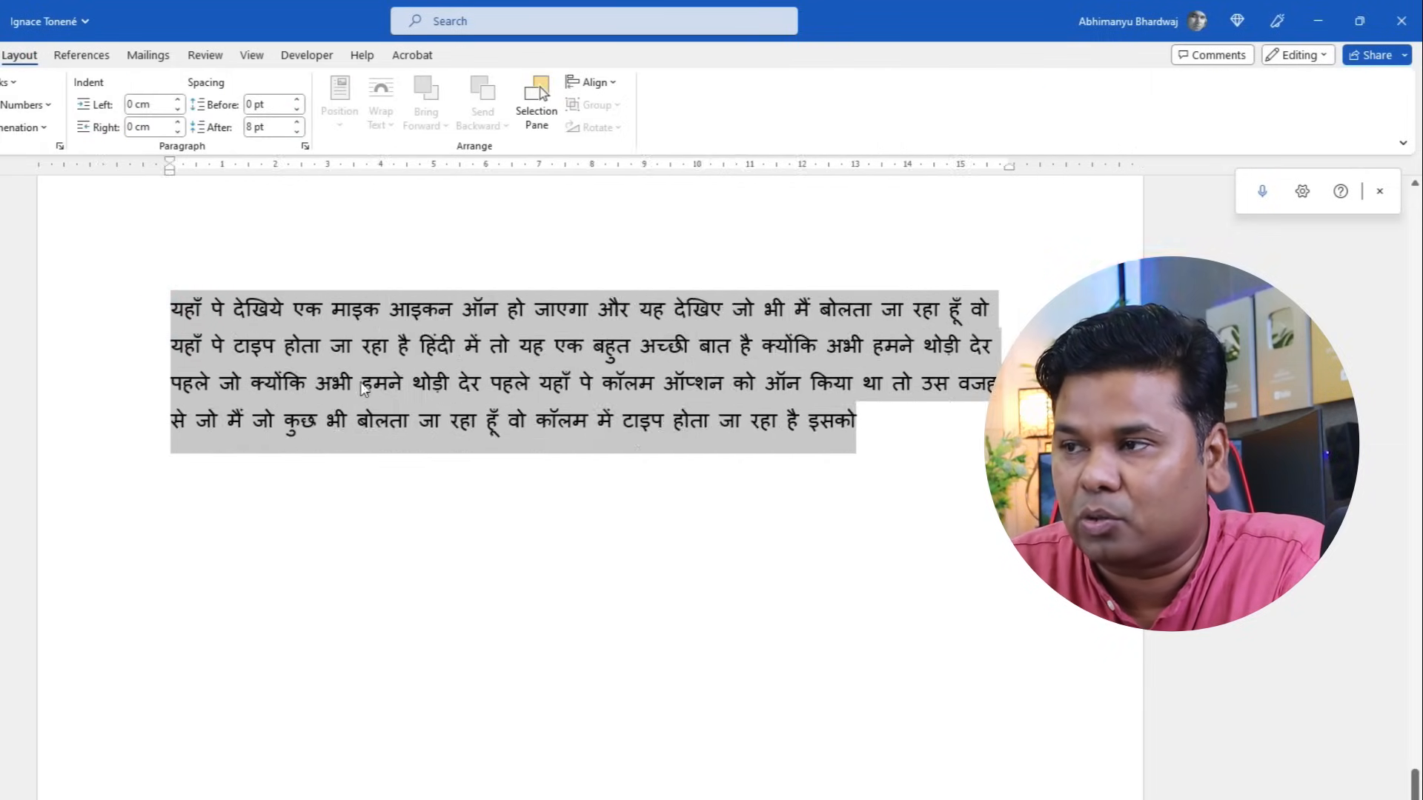
- Have the selected Hindi text read aloud, leaving the voice as Female, then close Read Aloud
{"action": "right_click", "coordinate": [409, 315]}
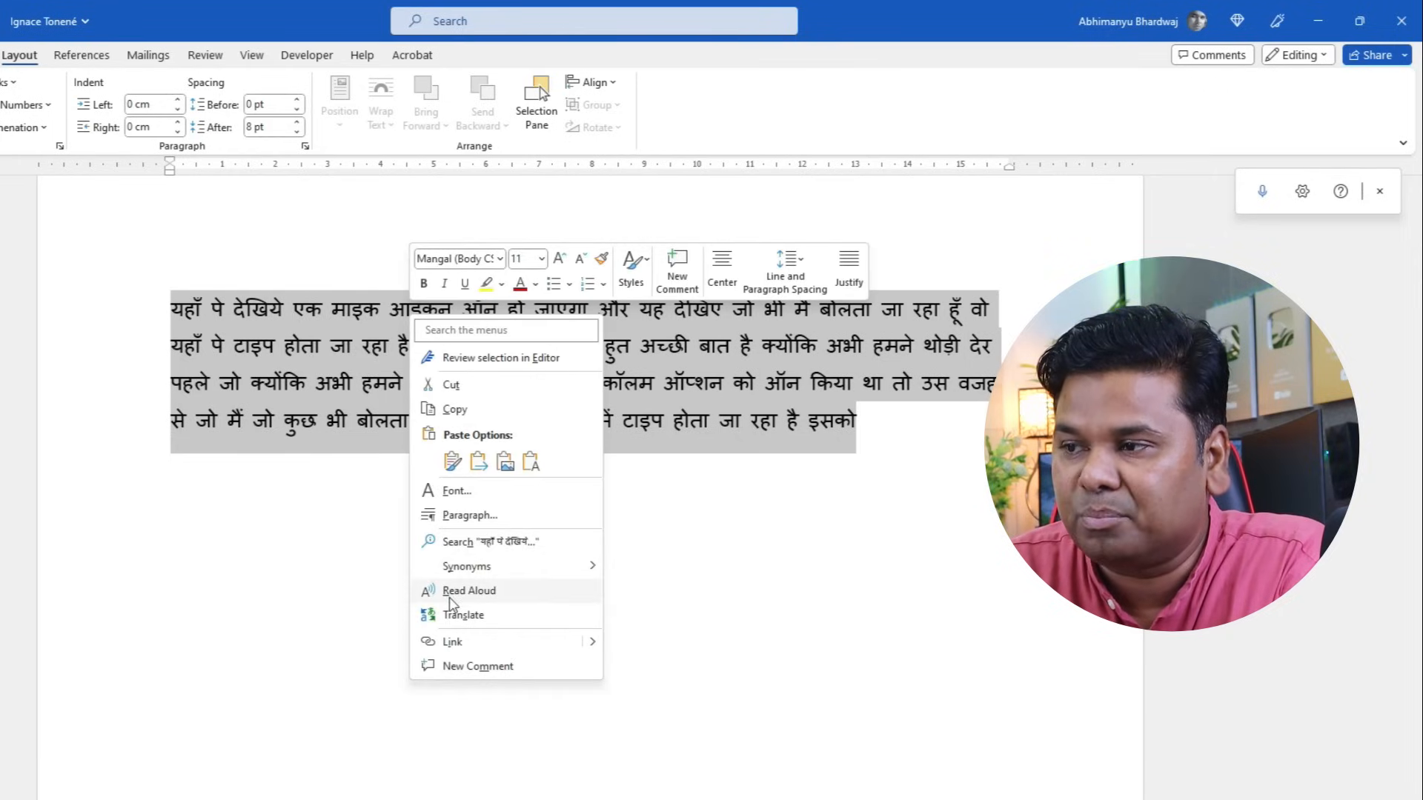
{"action": "left_click", "coordinate": [494, 593]}
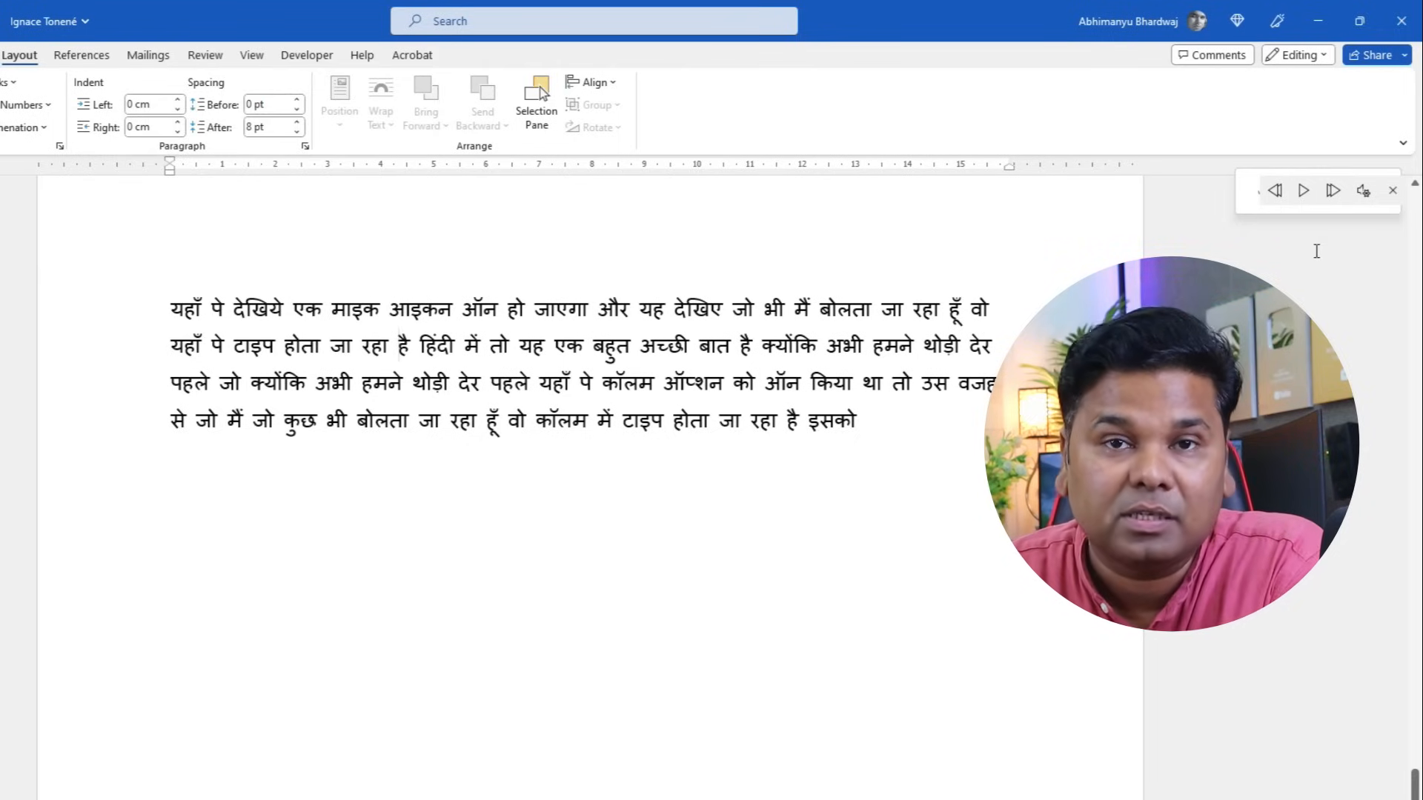
{"action": "left_click", "coordinate": [1375, 191]}
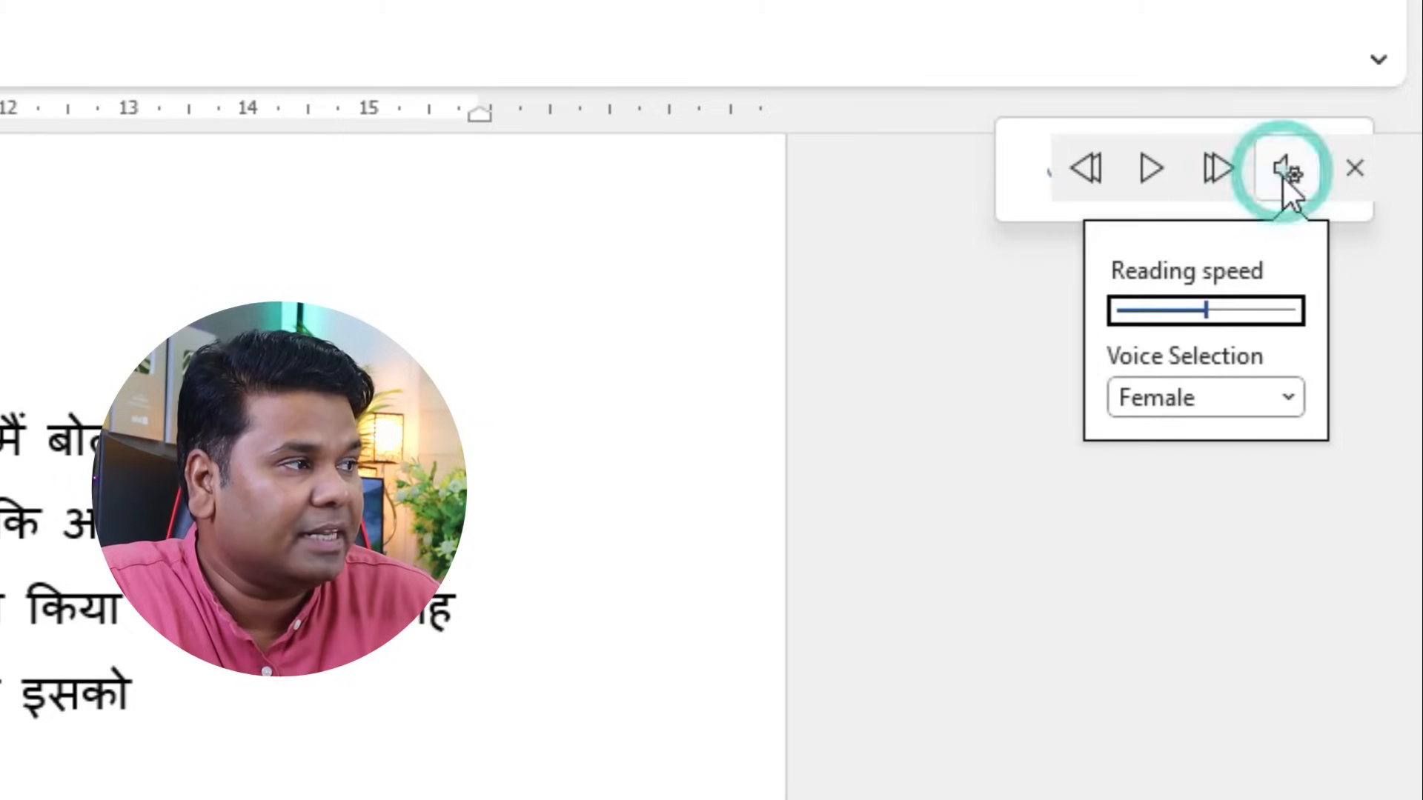
{"action": "left_click", "coordinate": [1231, 404]}
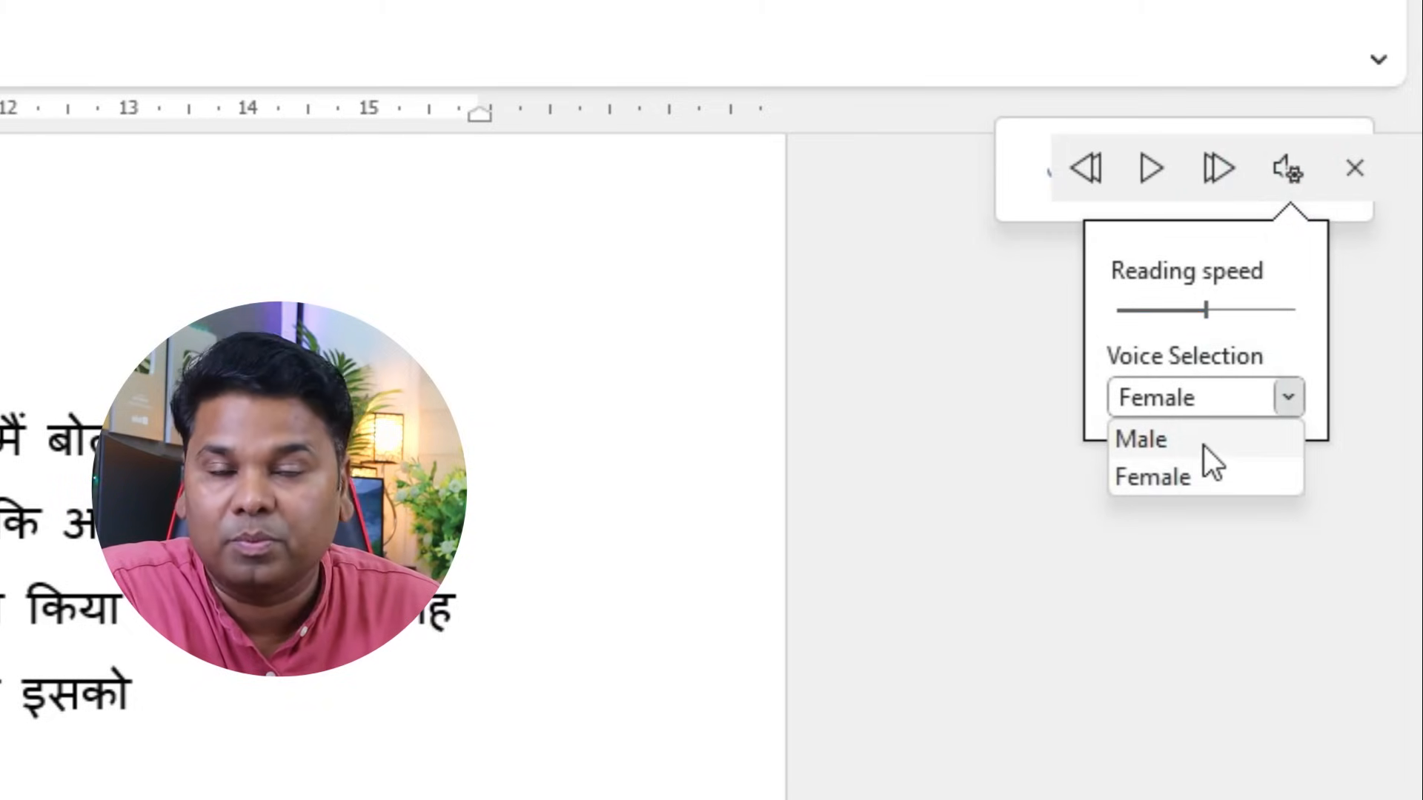
{"action": "left_click", "coordinate": [728, 331]}
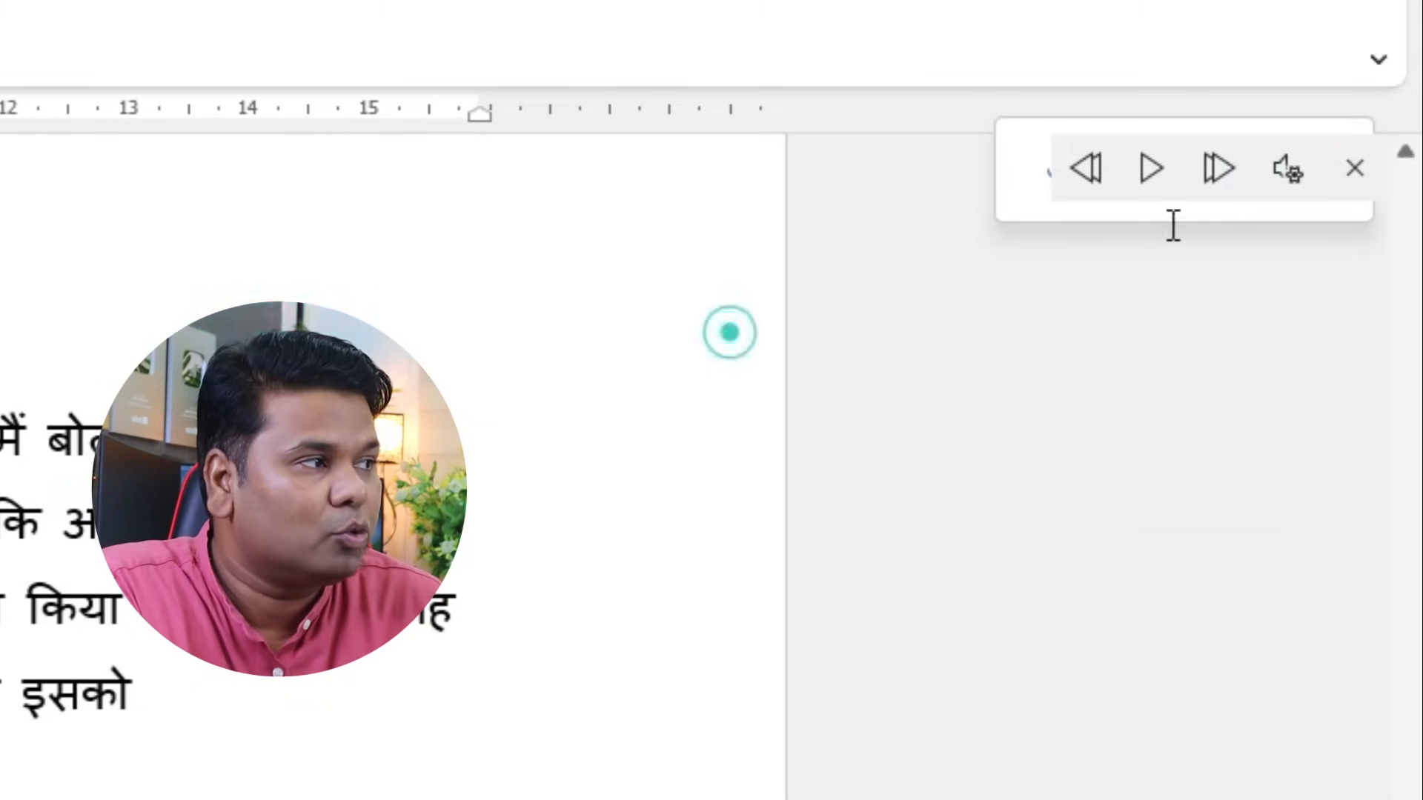
{"action": "left_click", "coordinate": [1354, 170]}
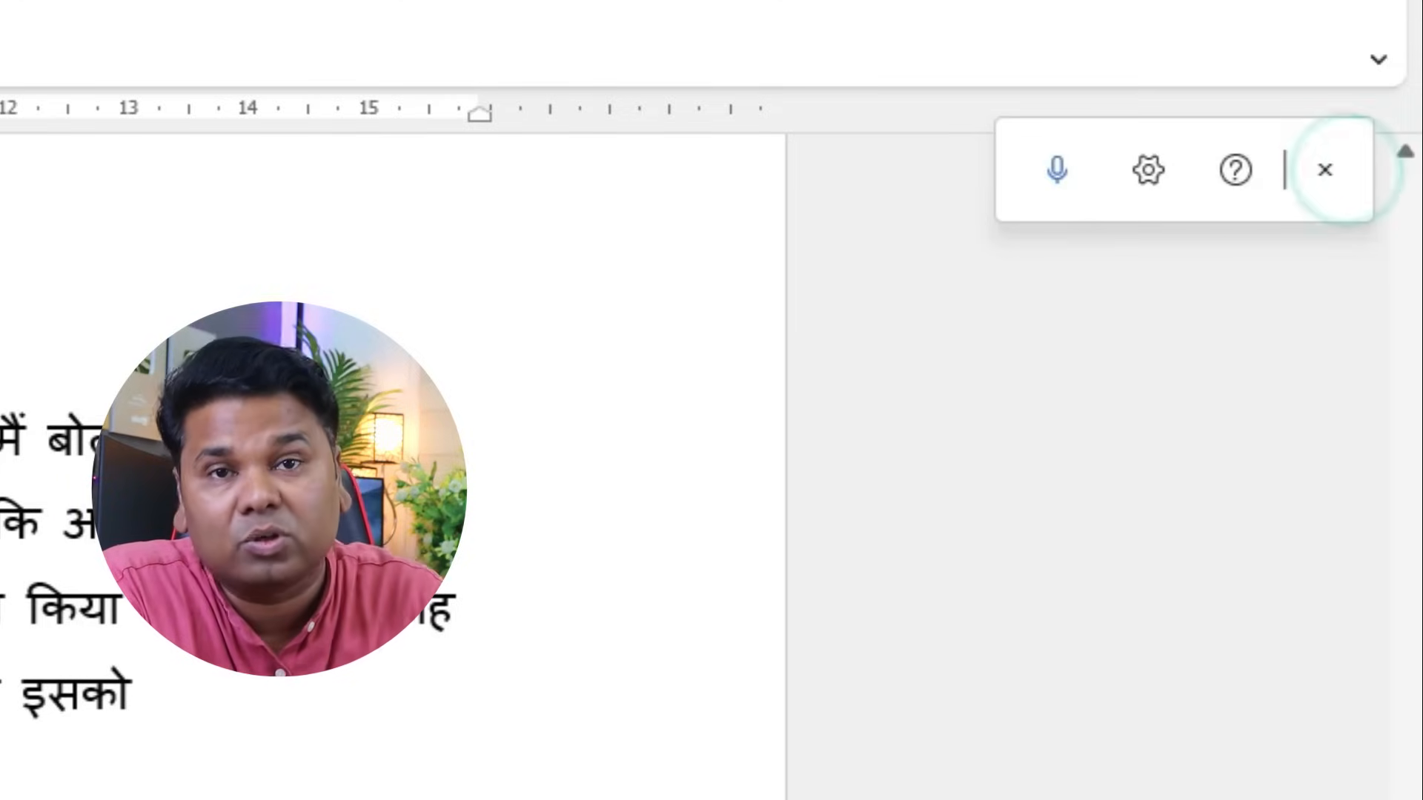